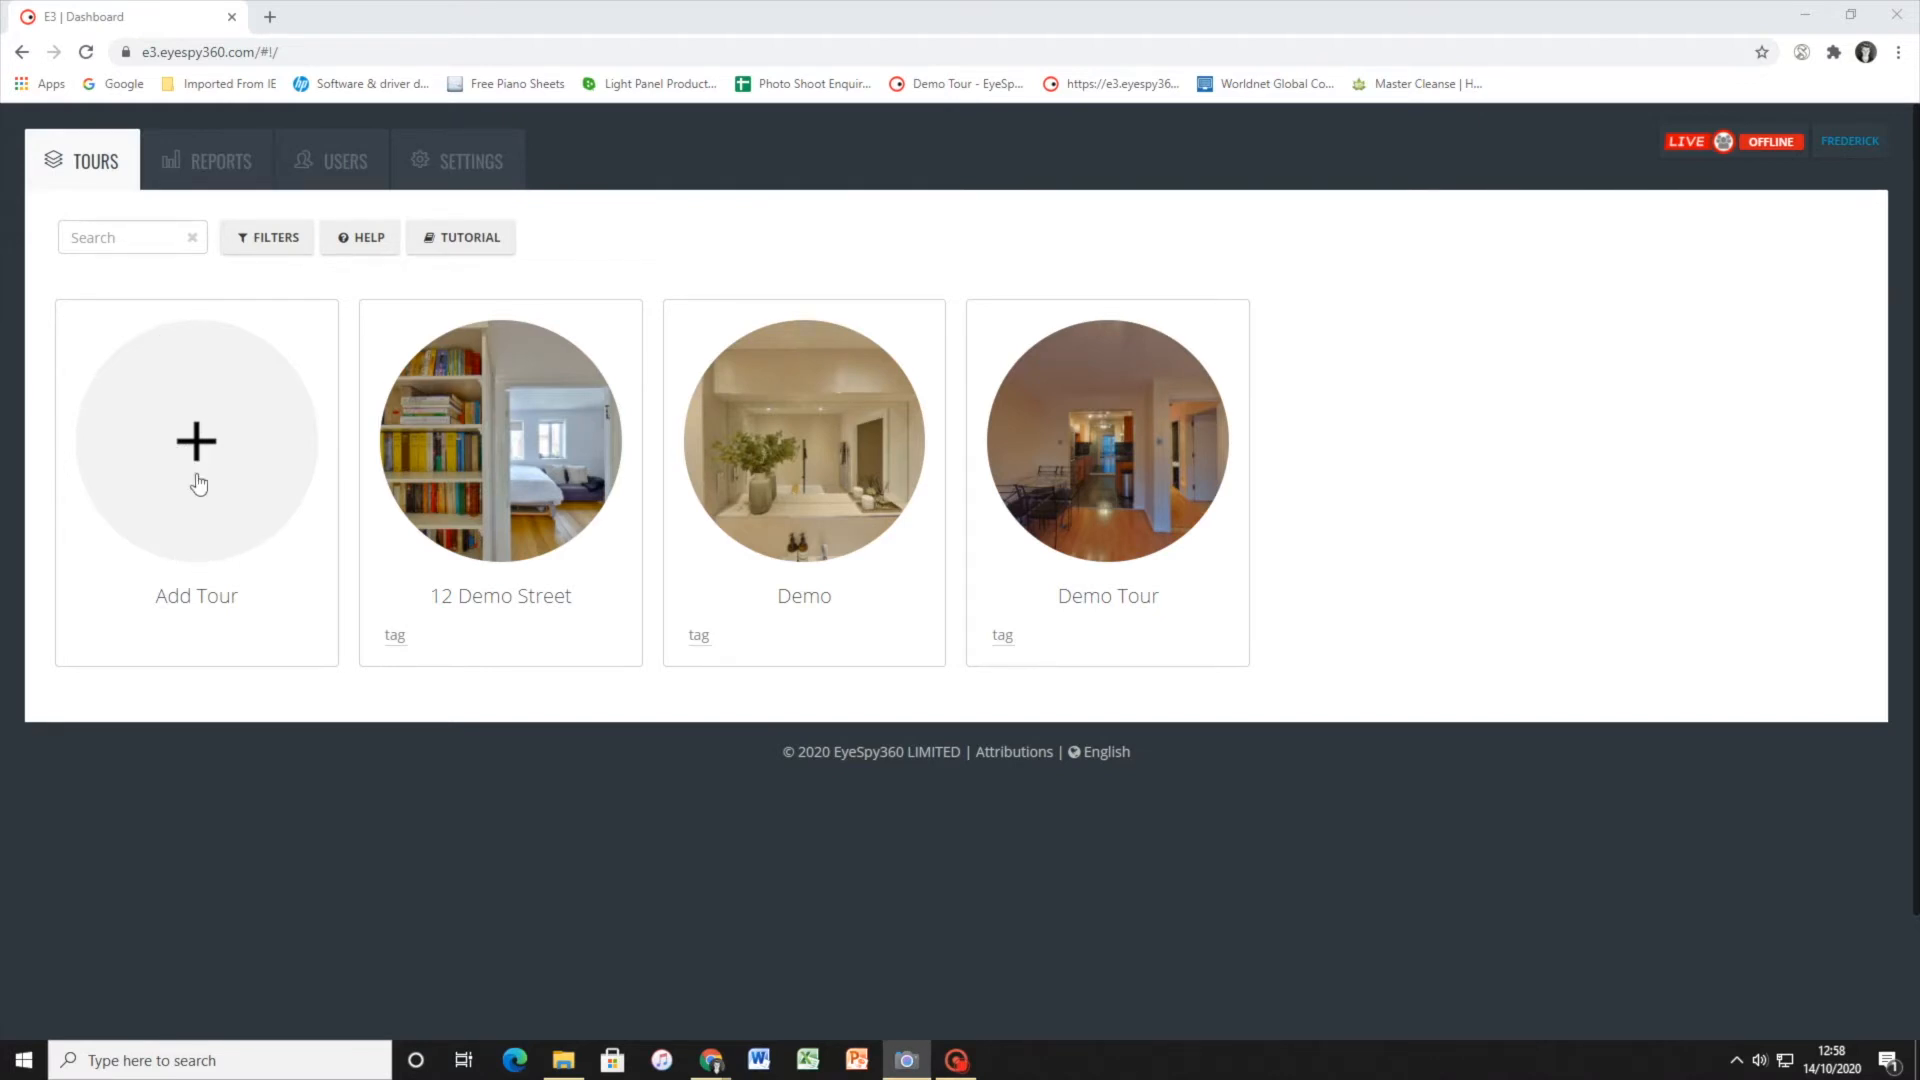
Create a new tour named 14 Demo Street
click(198, 482)
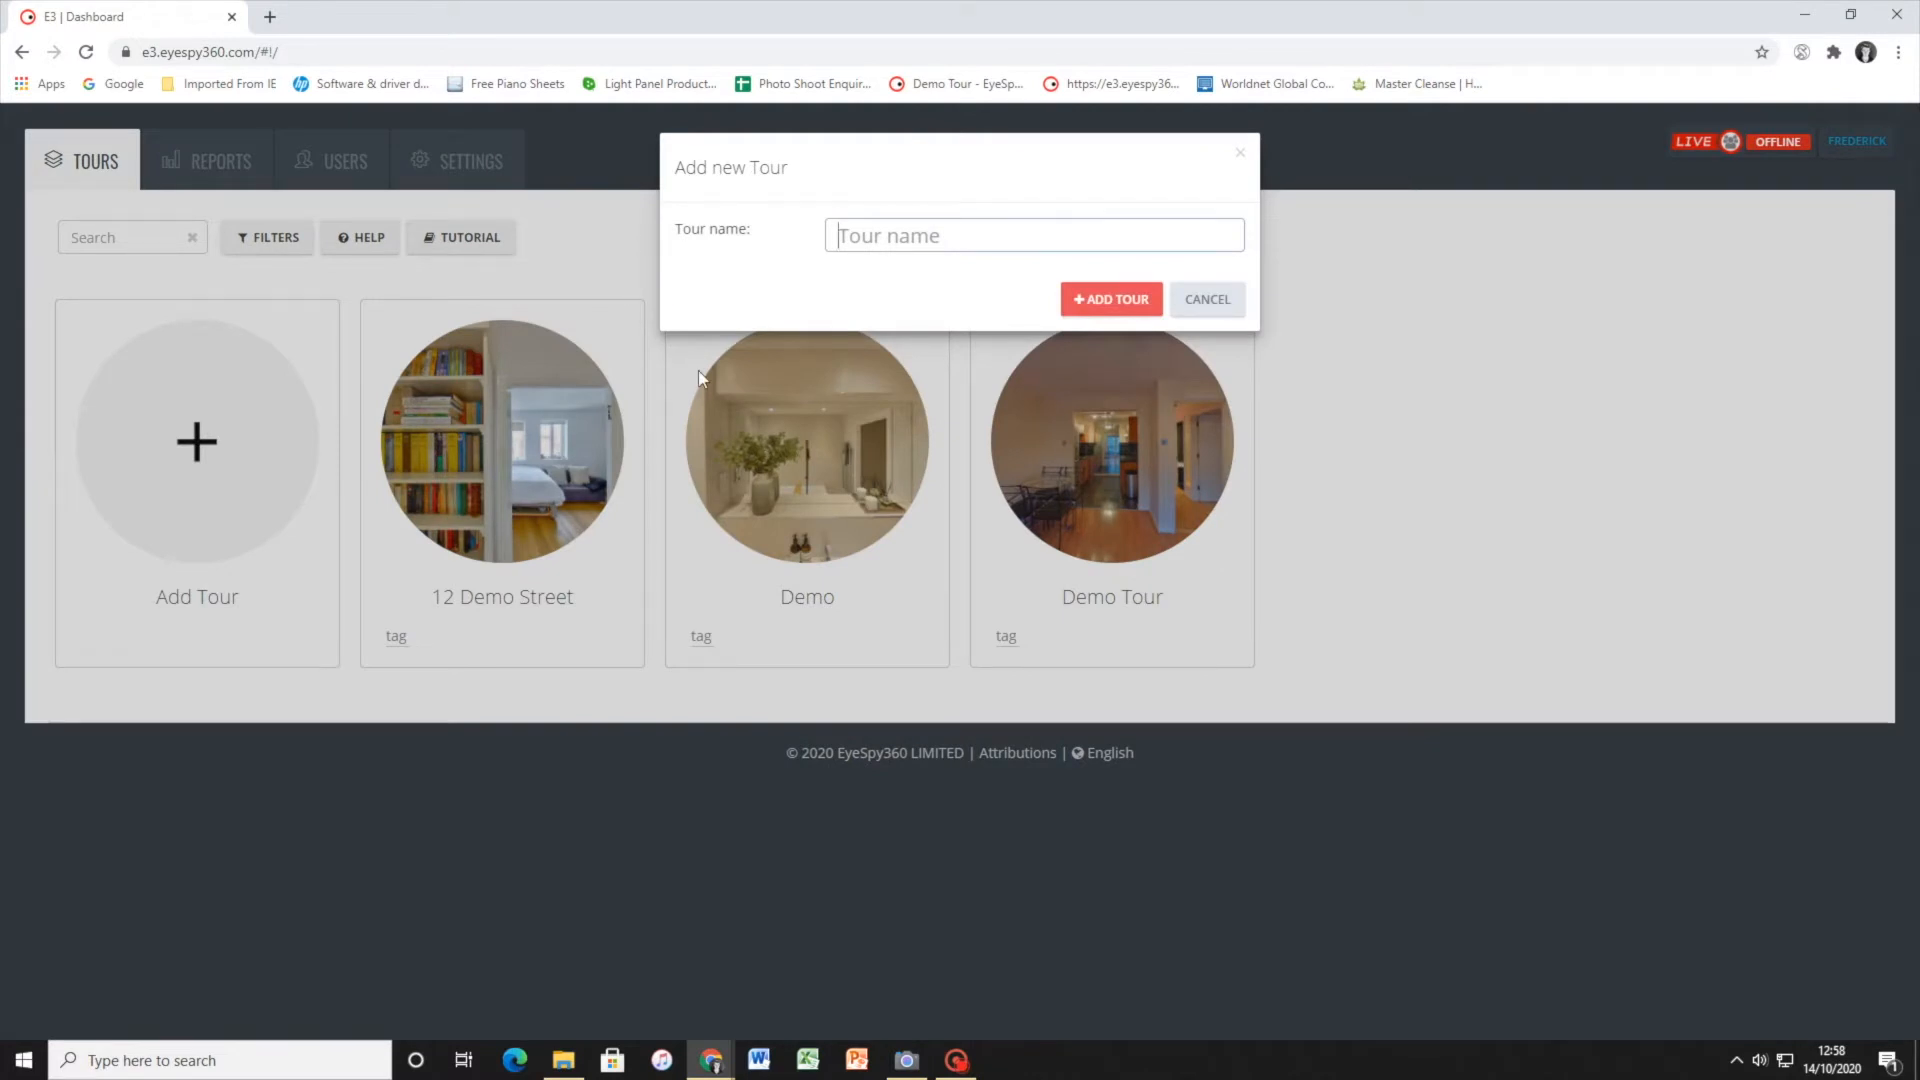
text(14 Demo S)
text(tree)
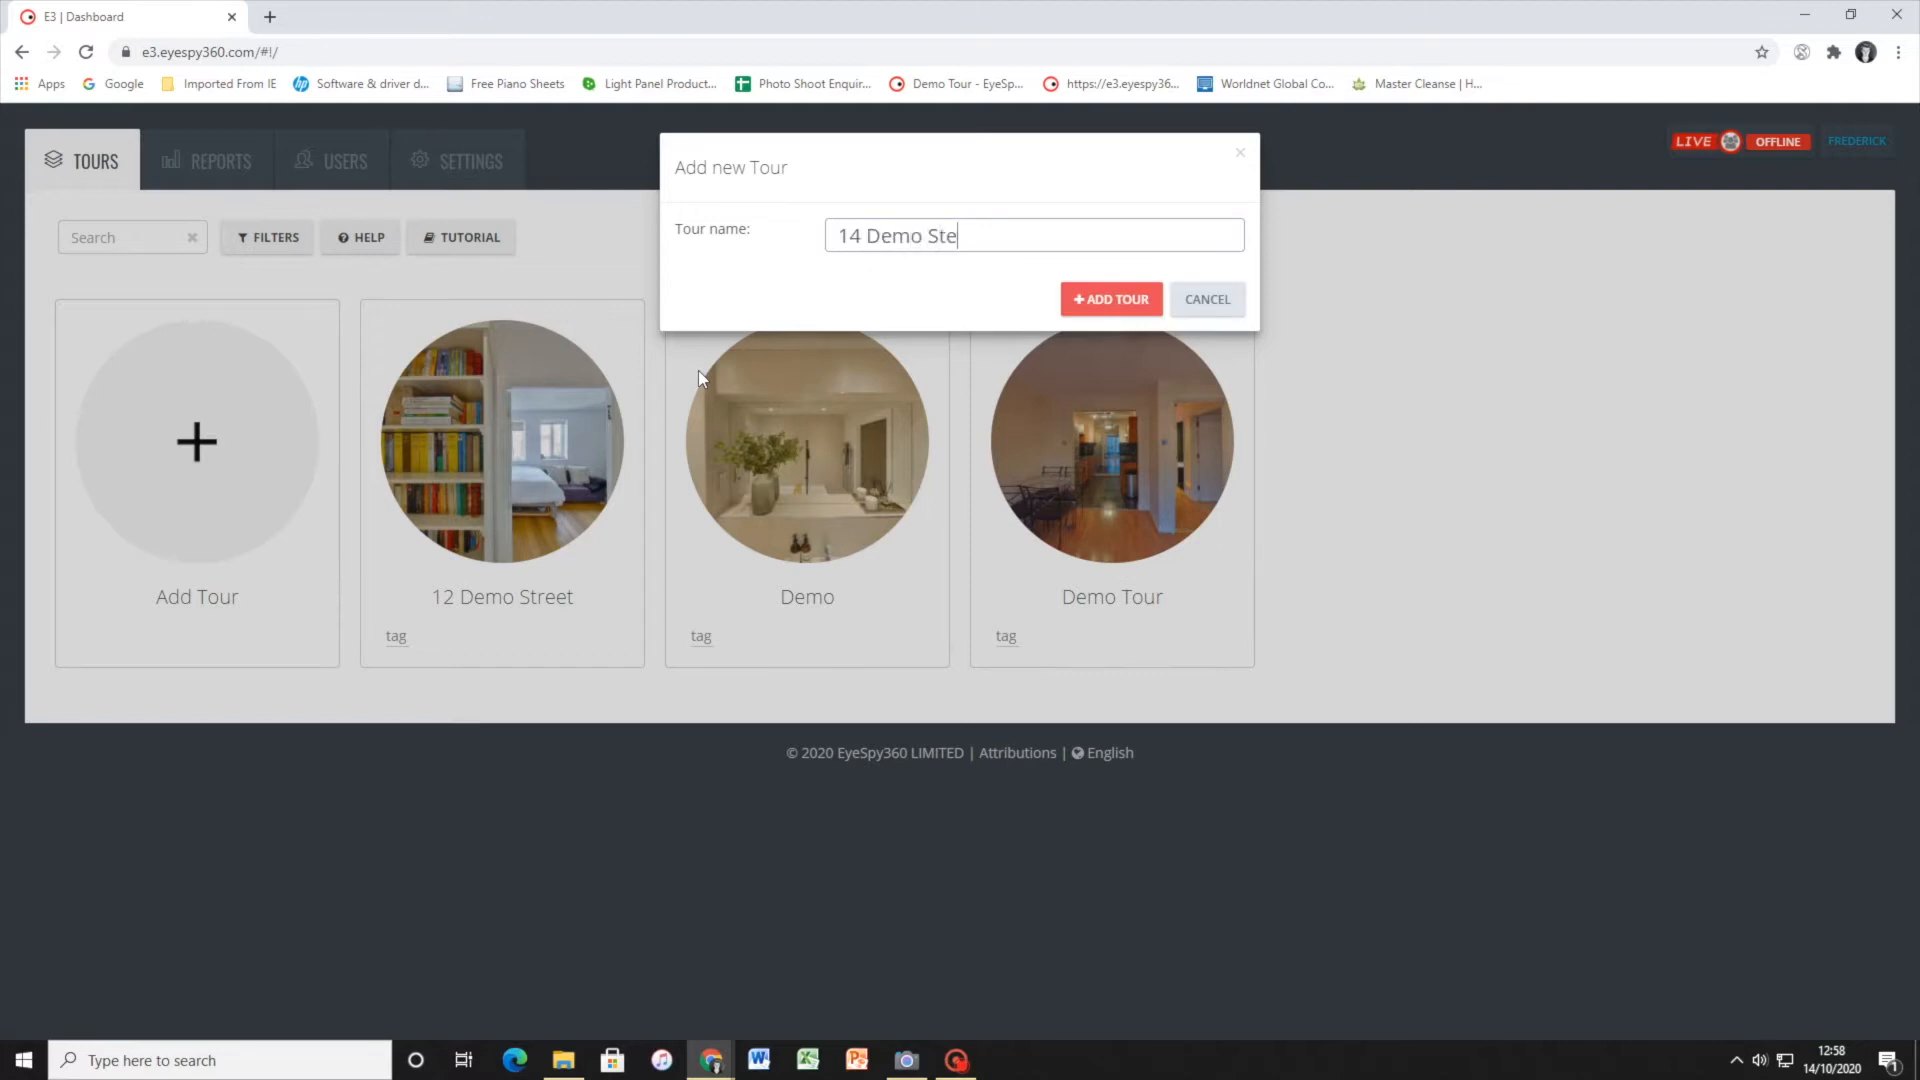
text(t)
click(1106, 298)
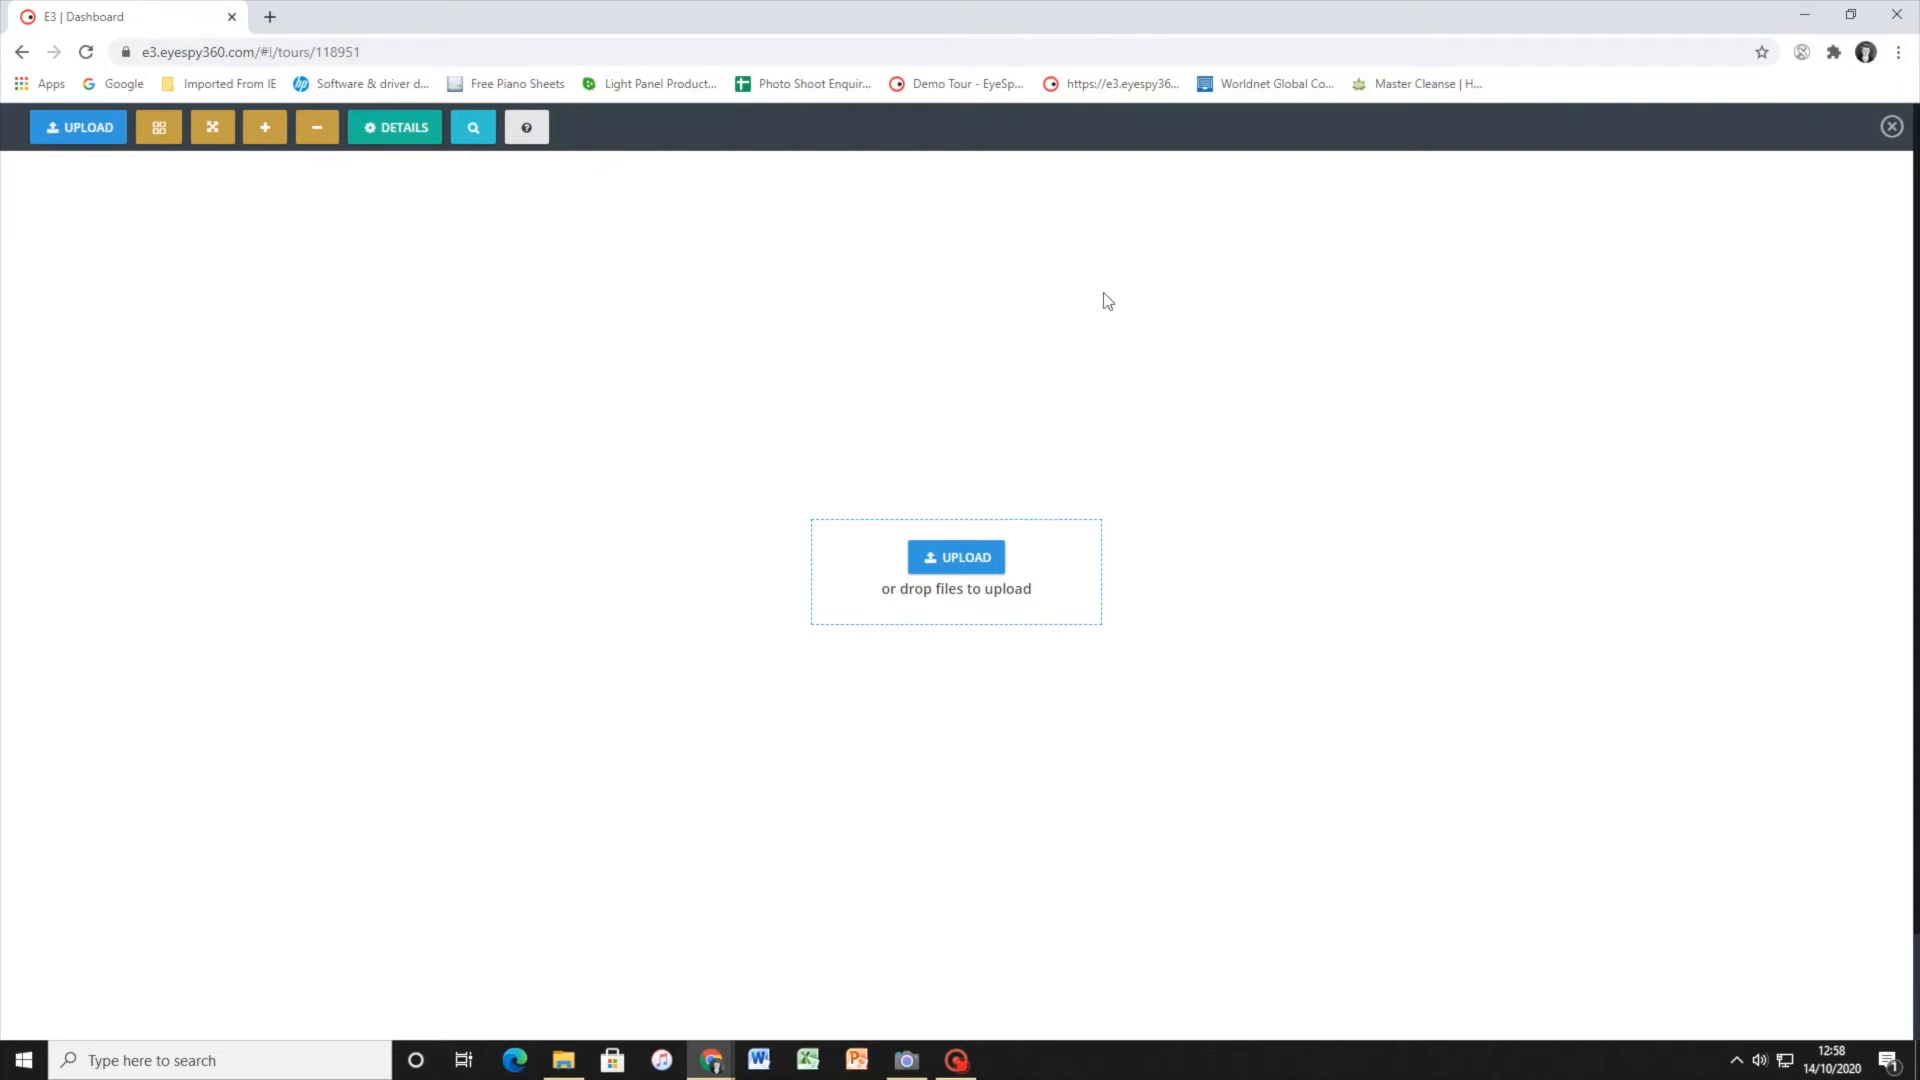
Upload the 1st_Floor_Landing and 2nd_Floor_Landing images from the 12 Demo Street folder to the tour
click(957, 568)
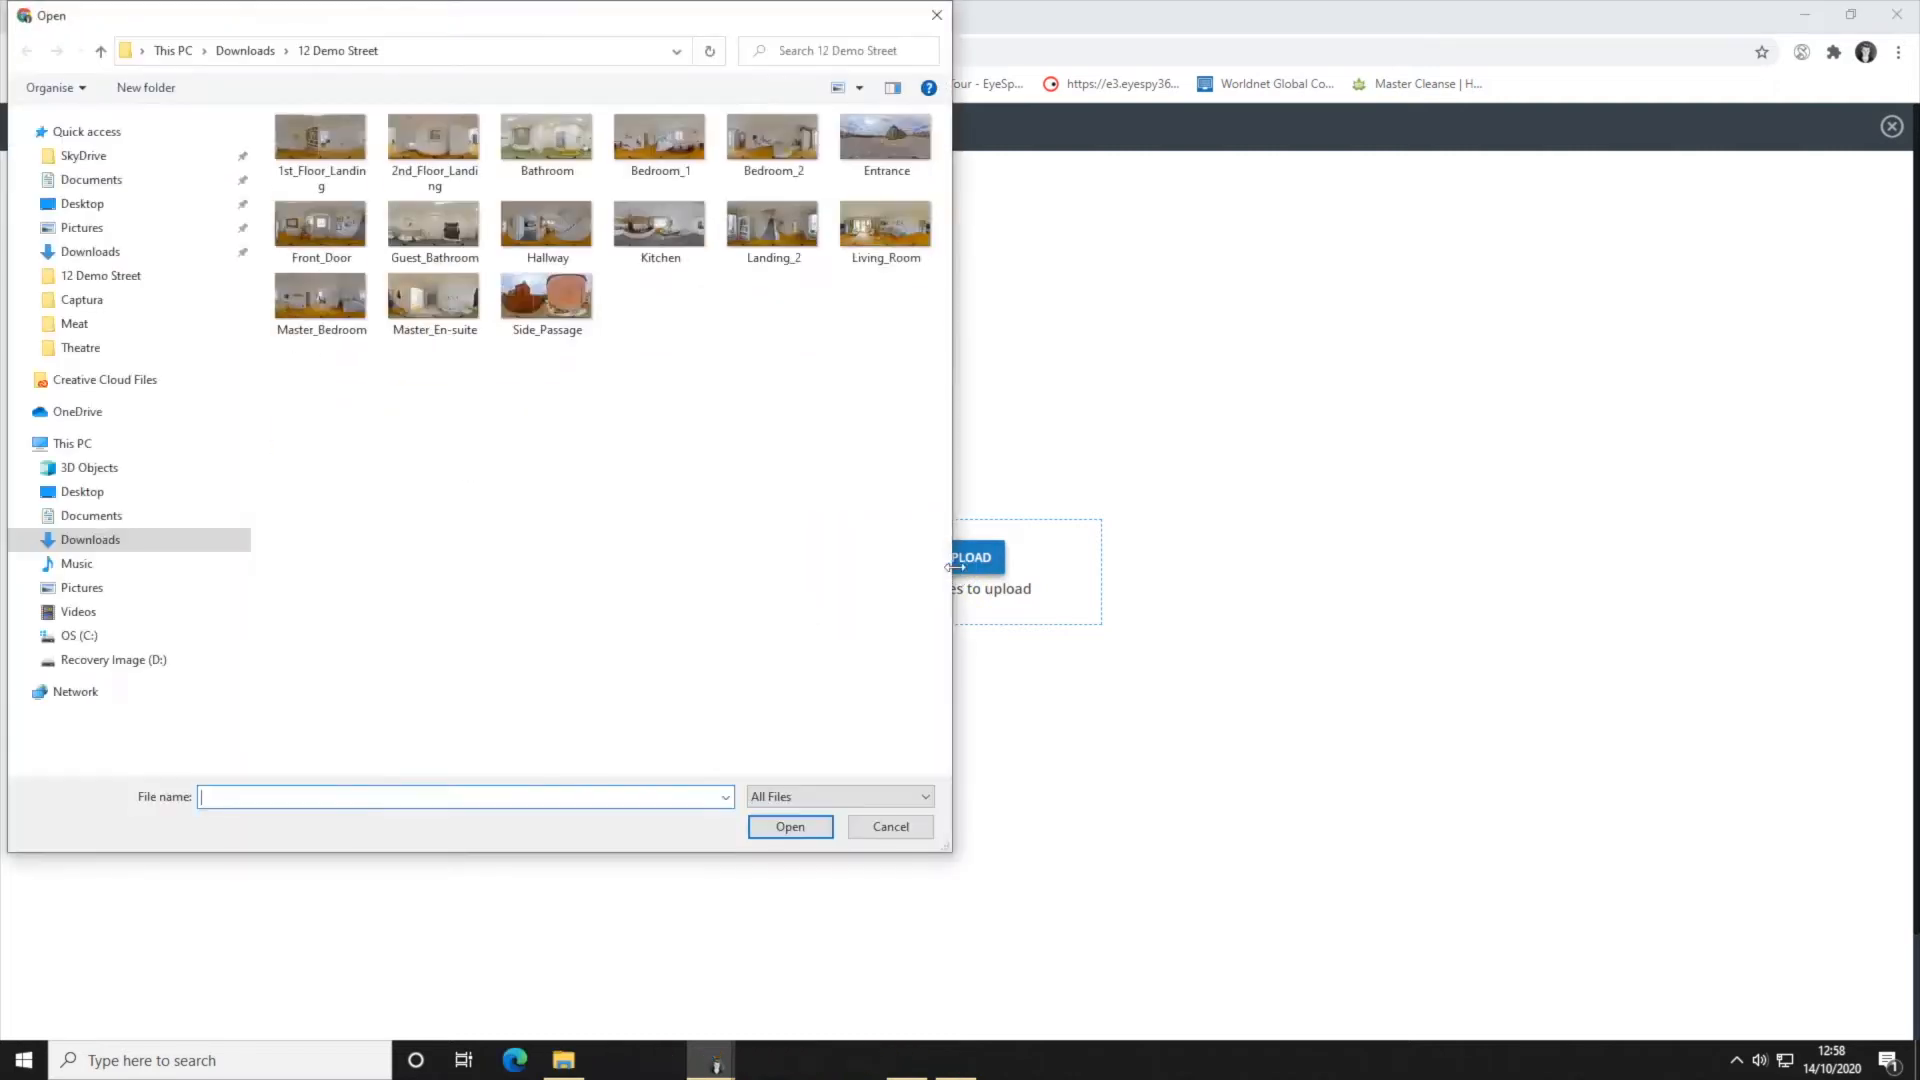
click(286, 160)
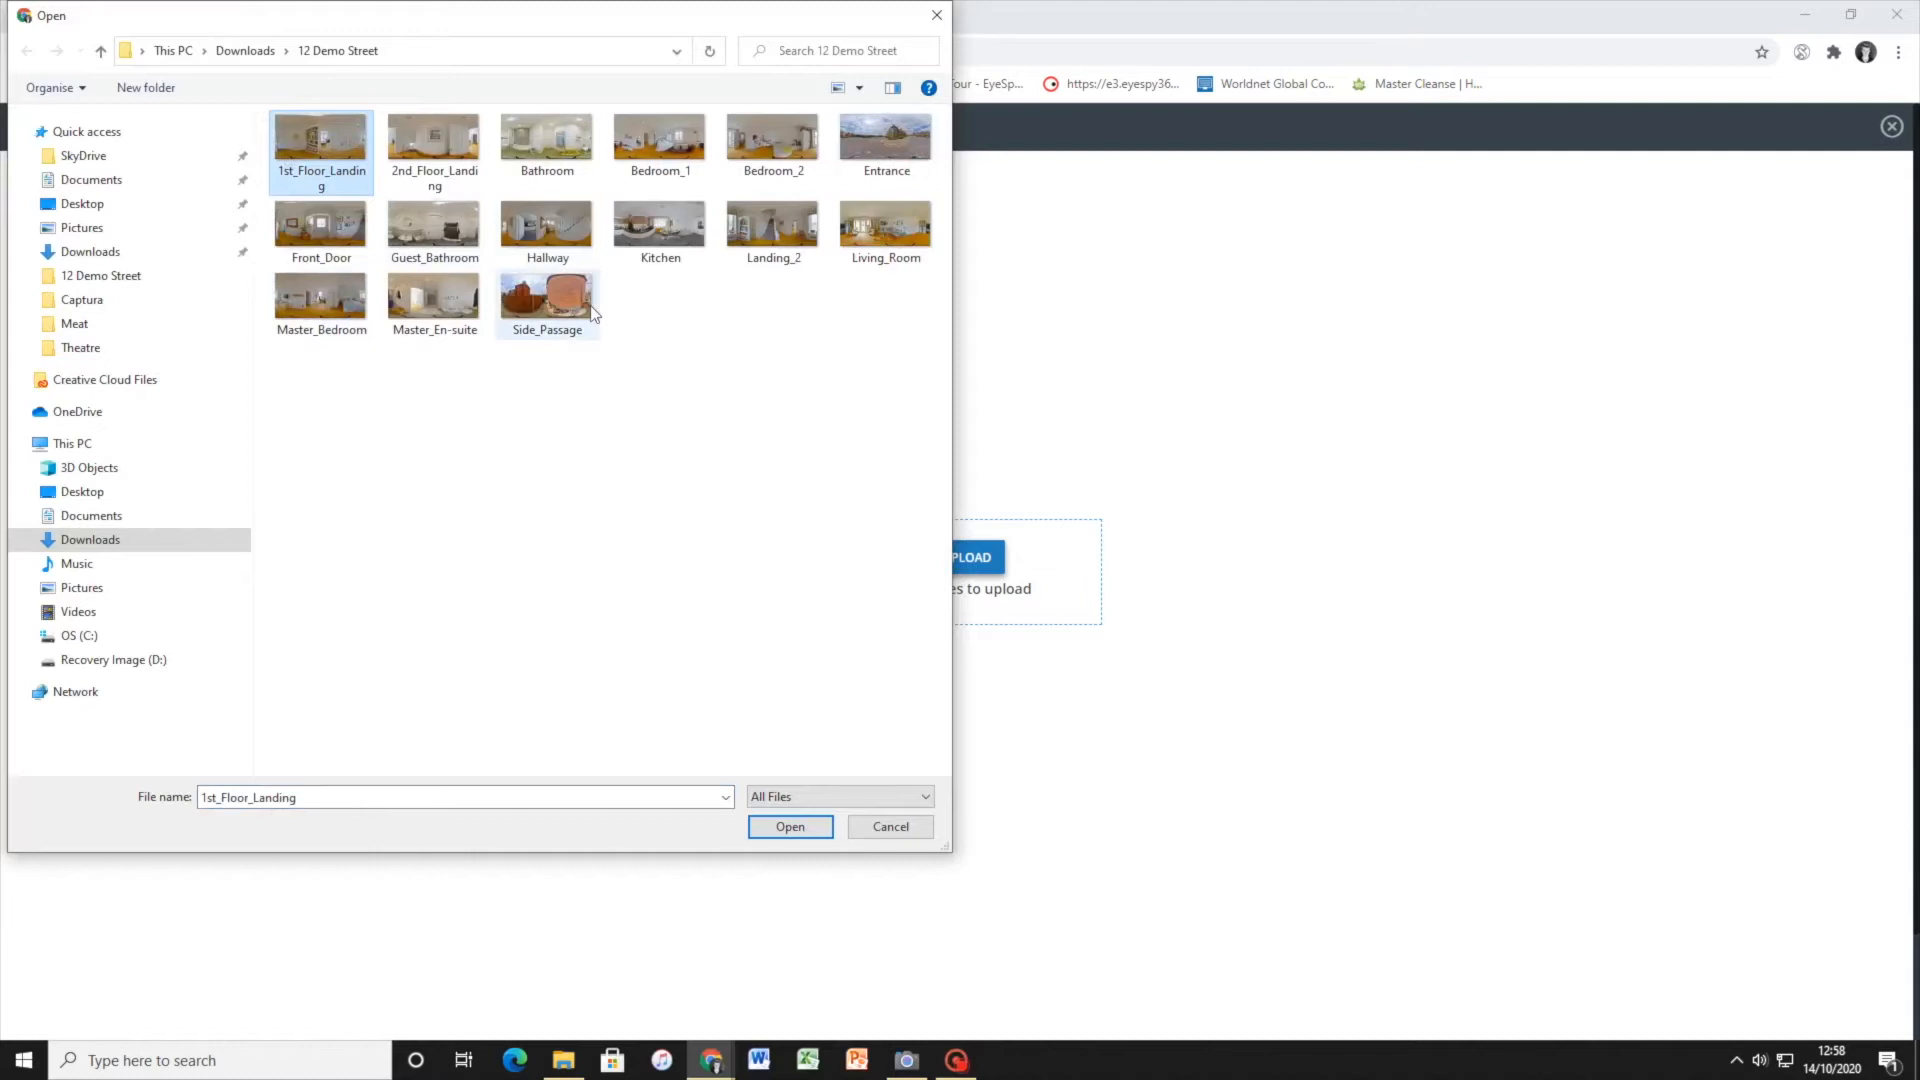
ctrl+click(463, 140)
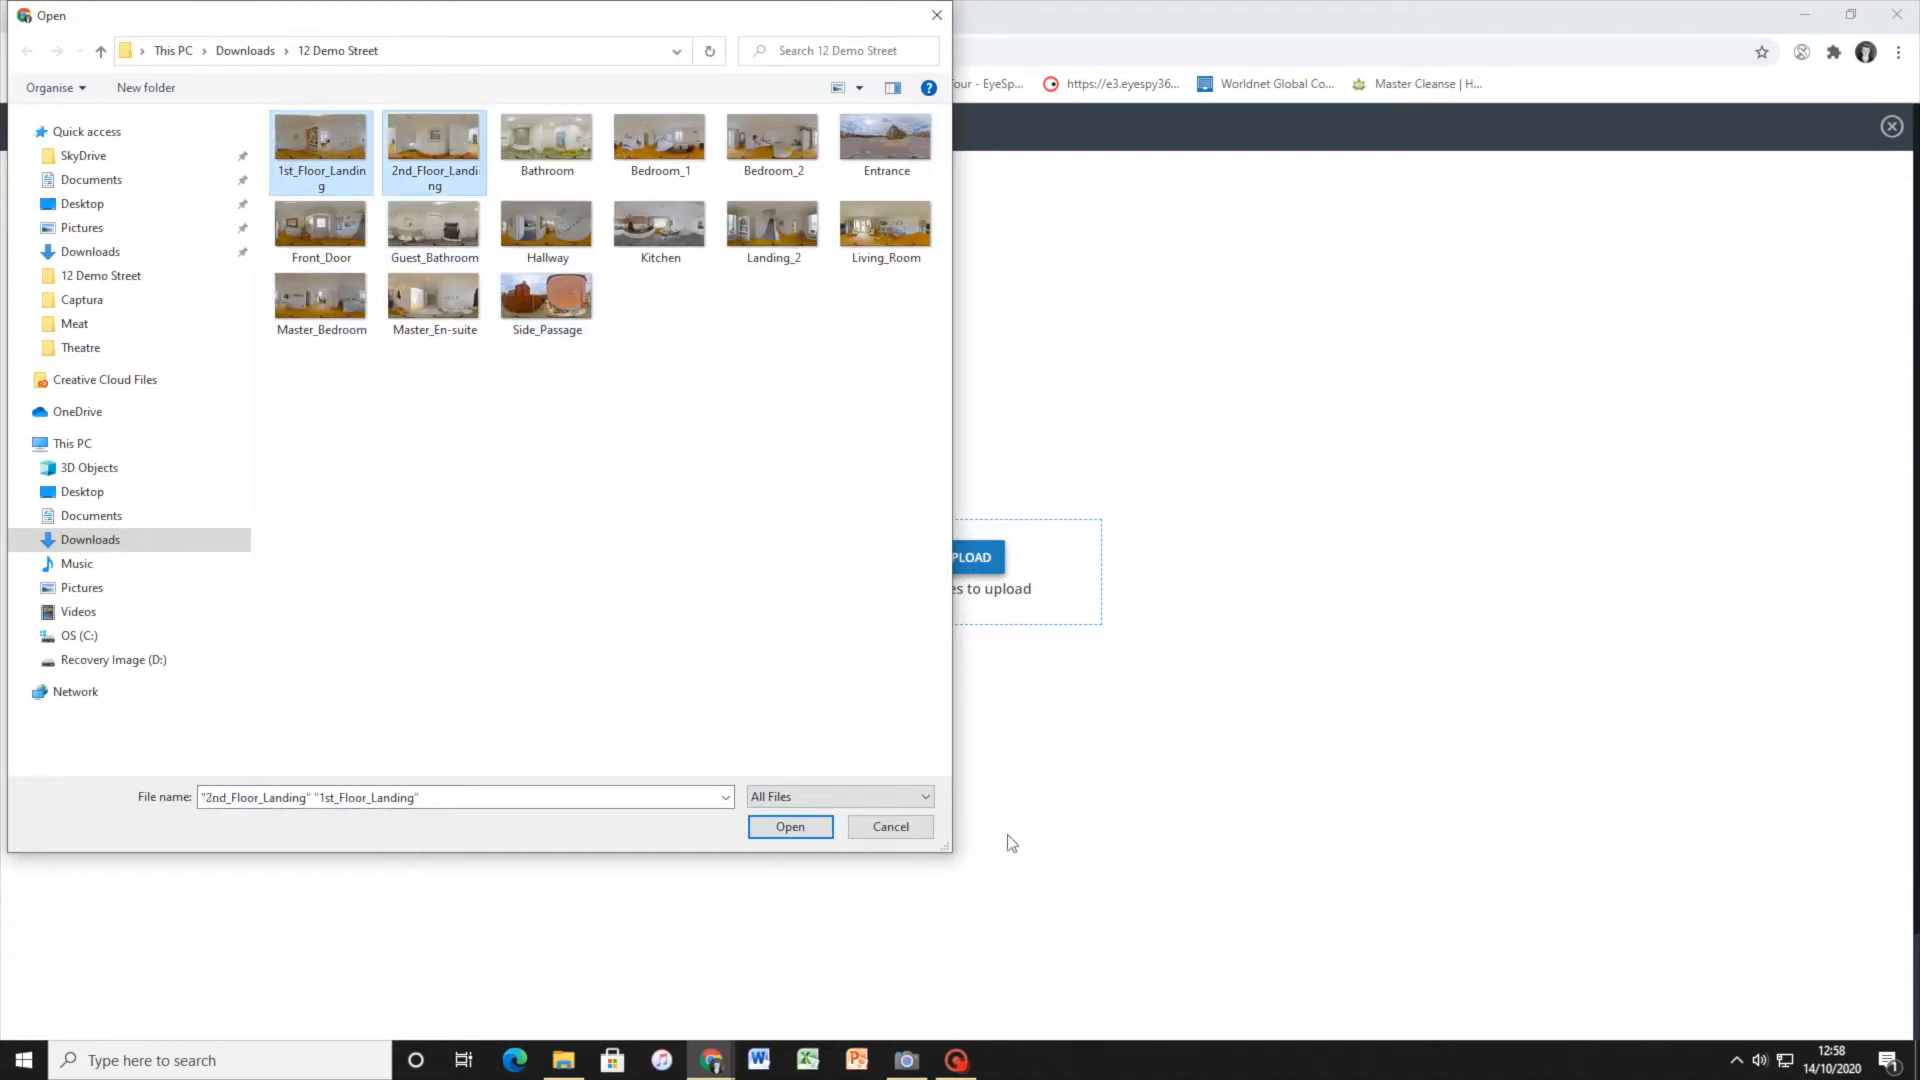
click(790, 828)
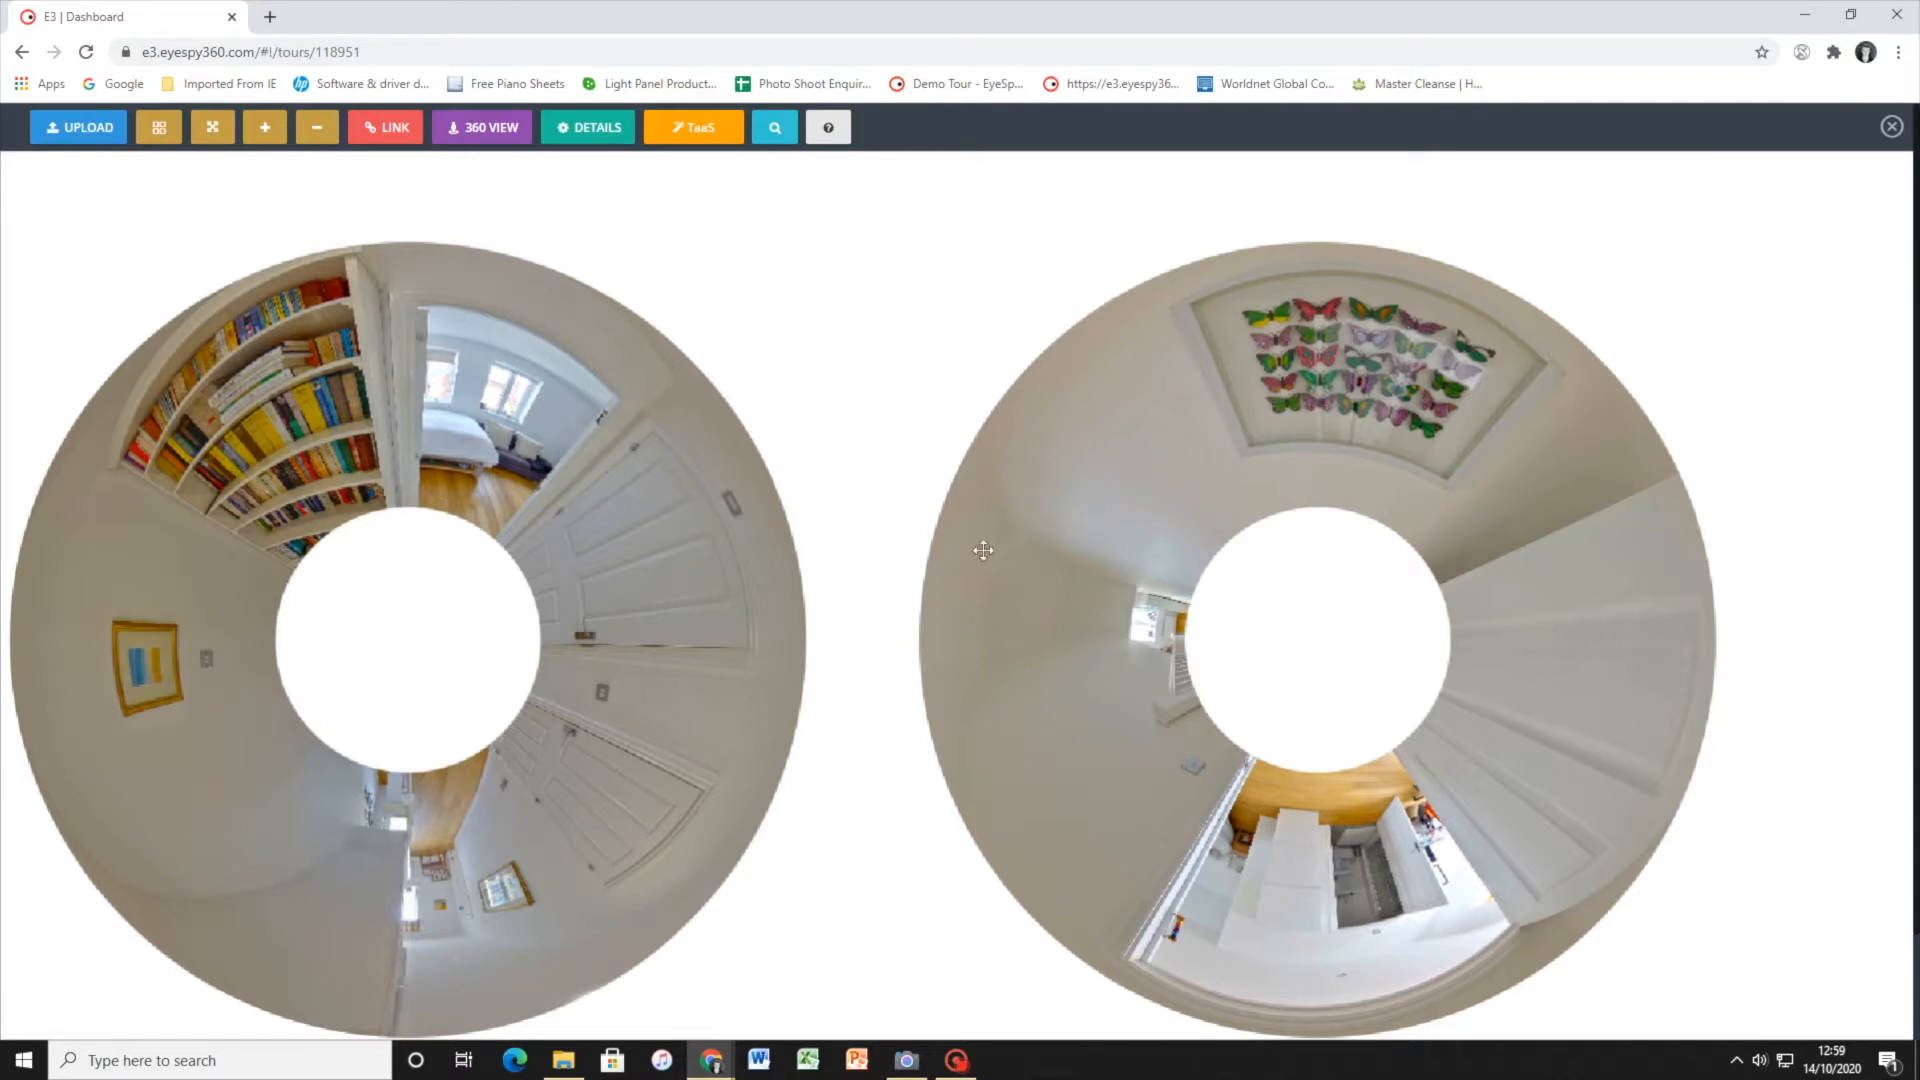
Look around the 1st_Floor_Landing scene in 360 view, including the bookshelf, bedroom doorway and doors, and close the view
click(654, 501)
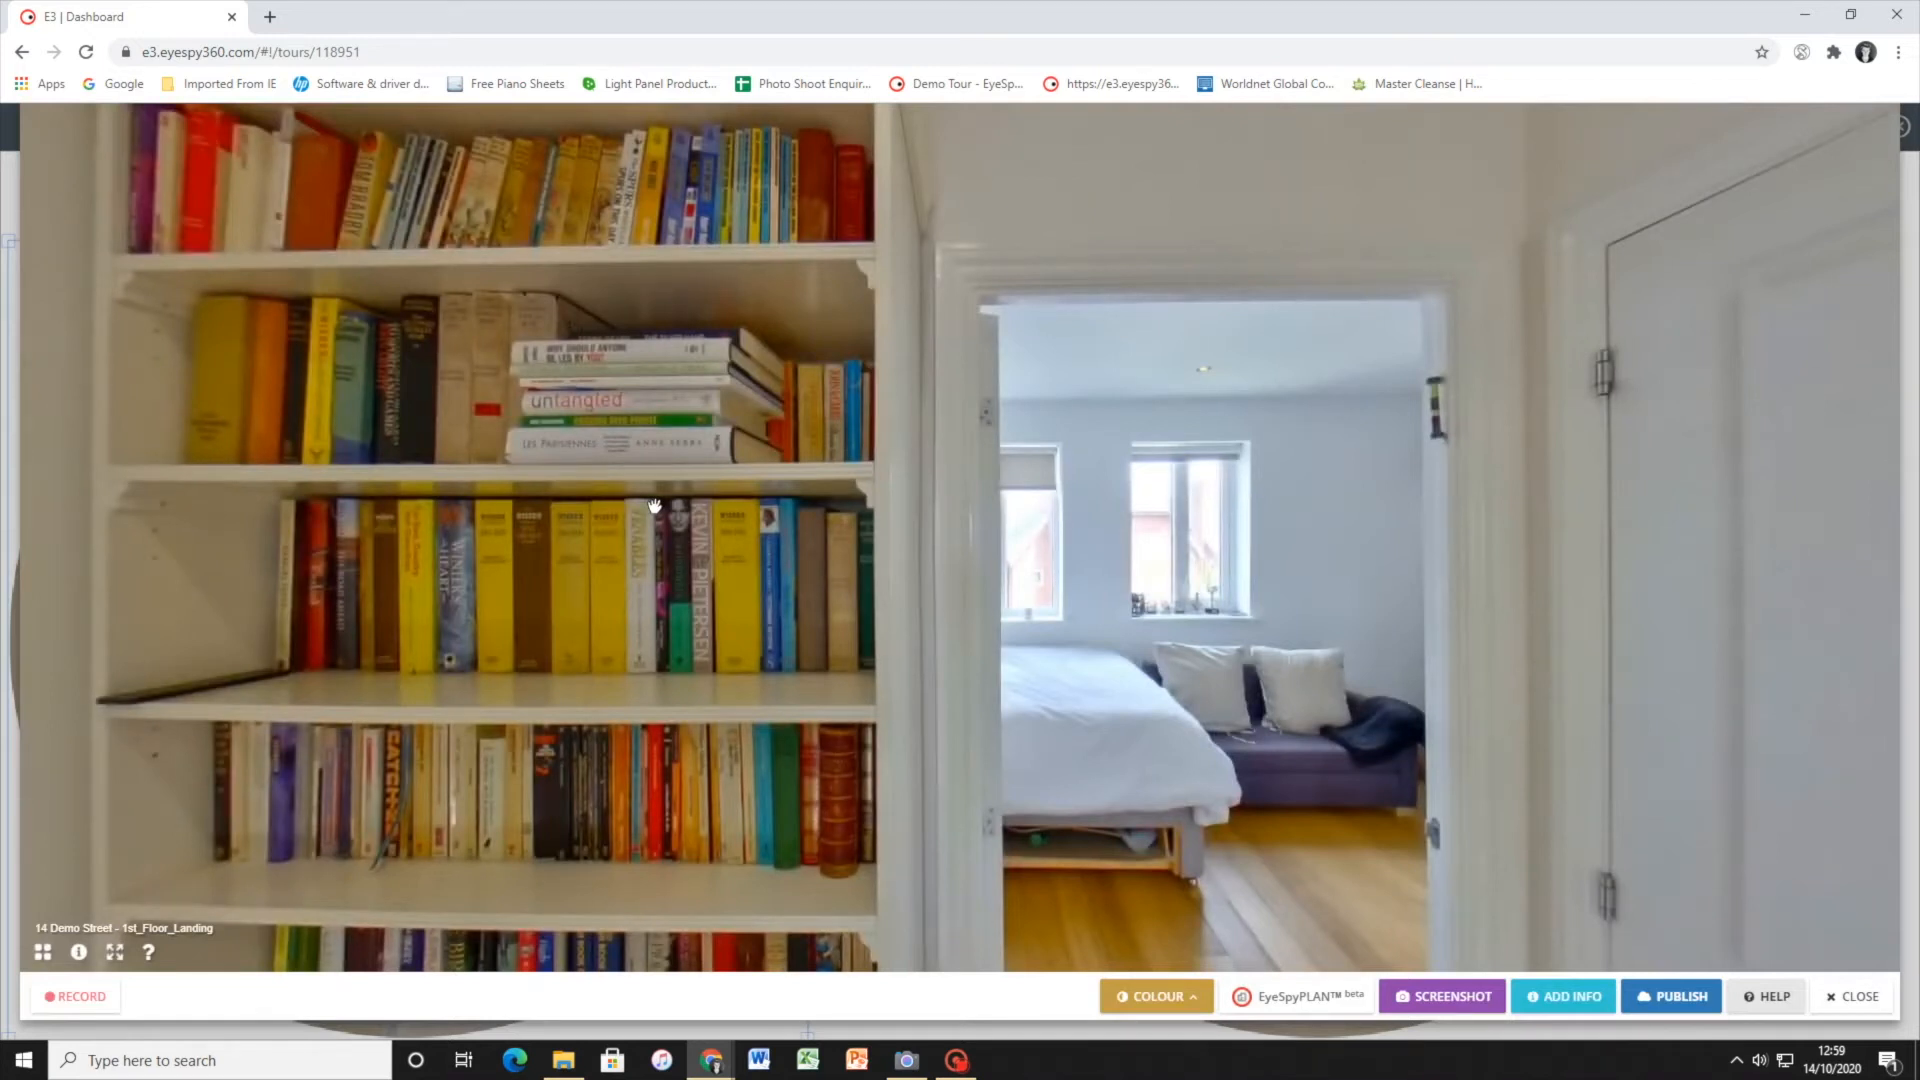
drag(608, 501, 1298, 334)
drag(711, 544, 1432, 585)
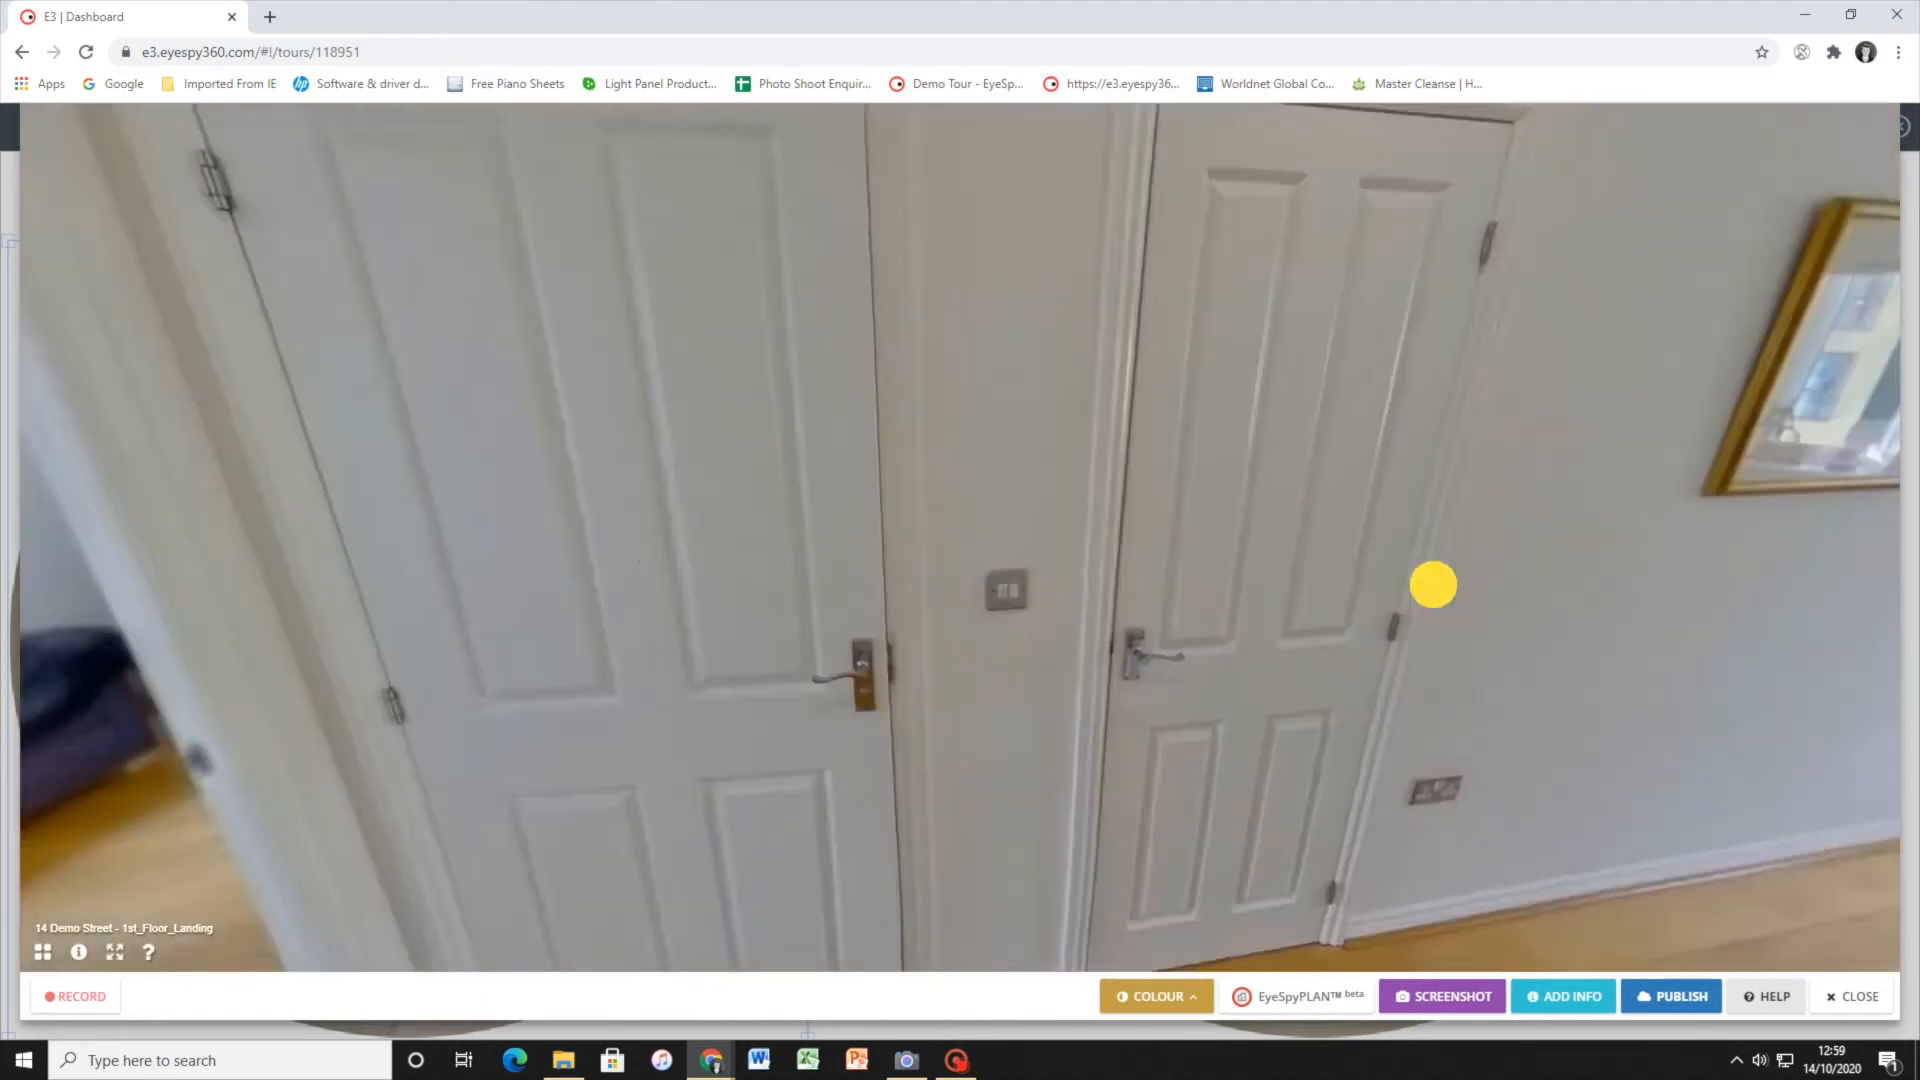
drag(664, 544, 1344, 608)
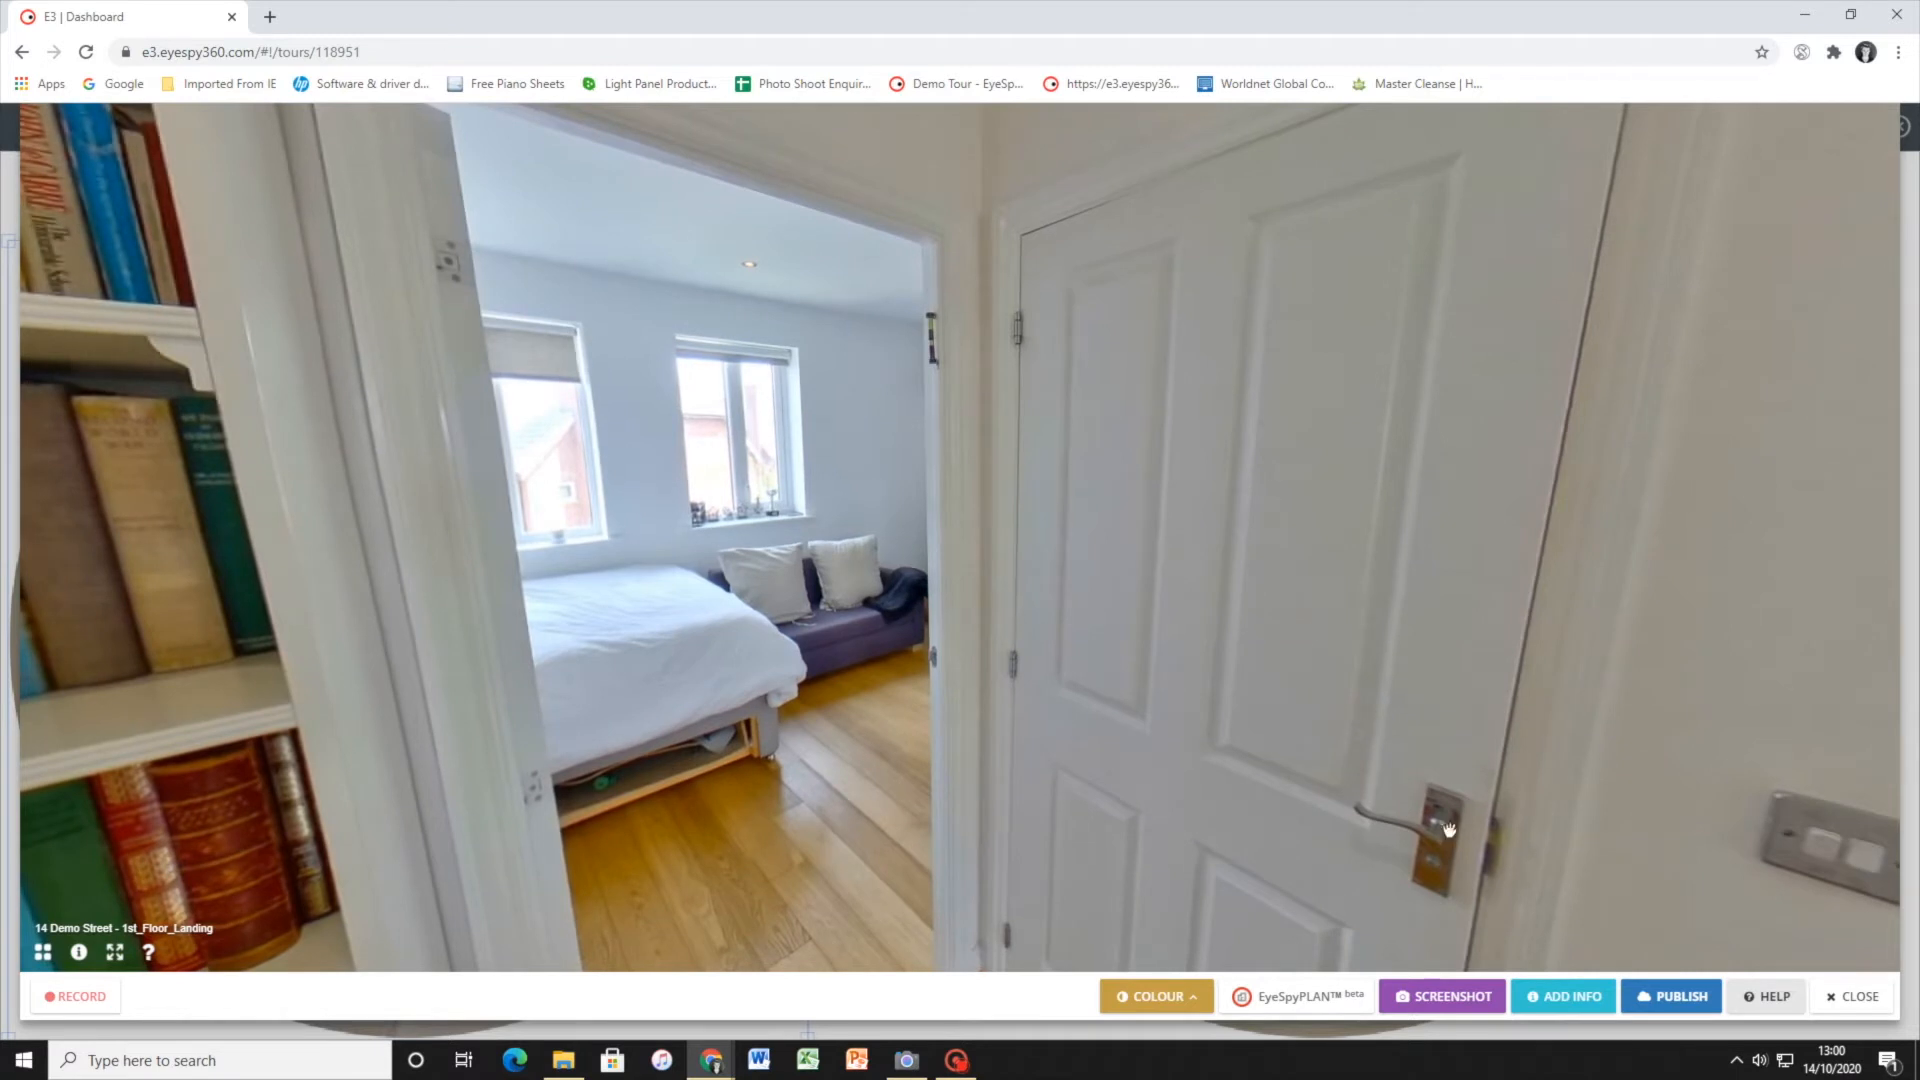
click(1840, 998)
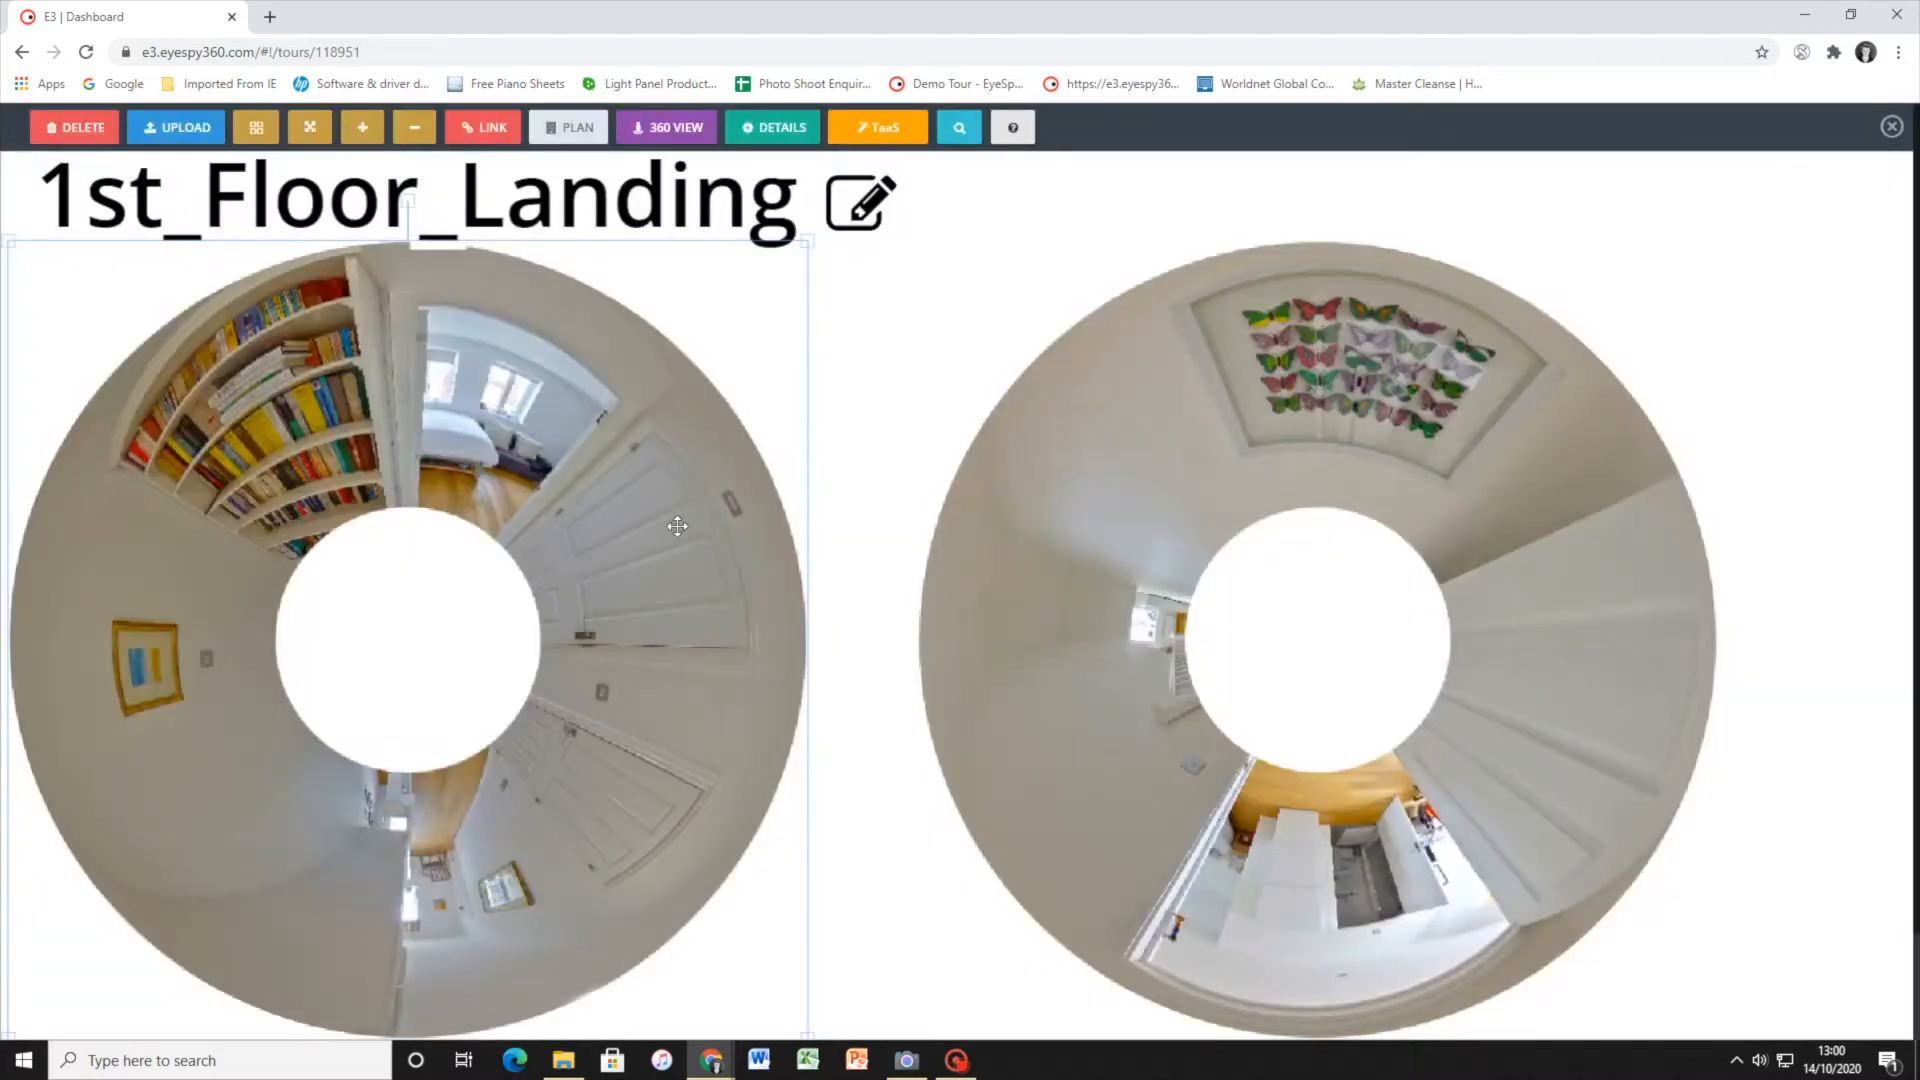
Fill in the Tour-as-a-Service 360 Tour, 3D Model, Floor plan request with tripod height 1800 mm and camera height 108 - Ricoh Theta S/SC/V/Z
click(1065, 399)
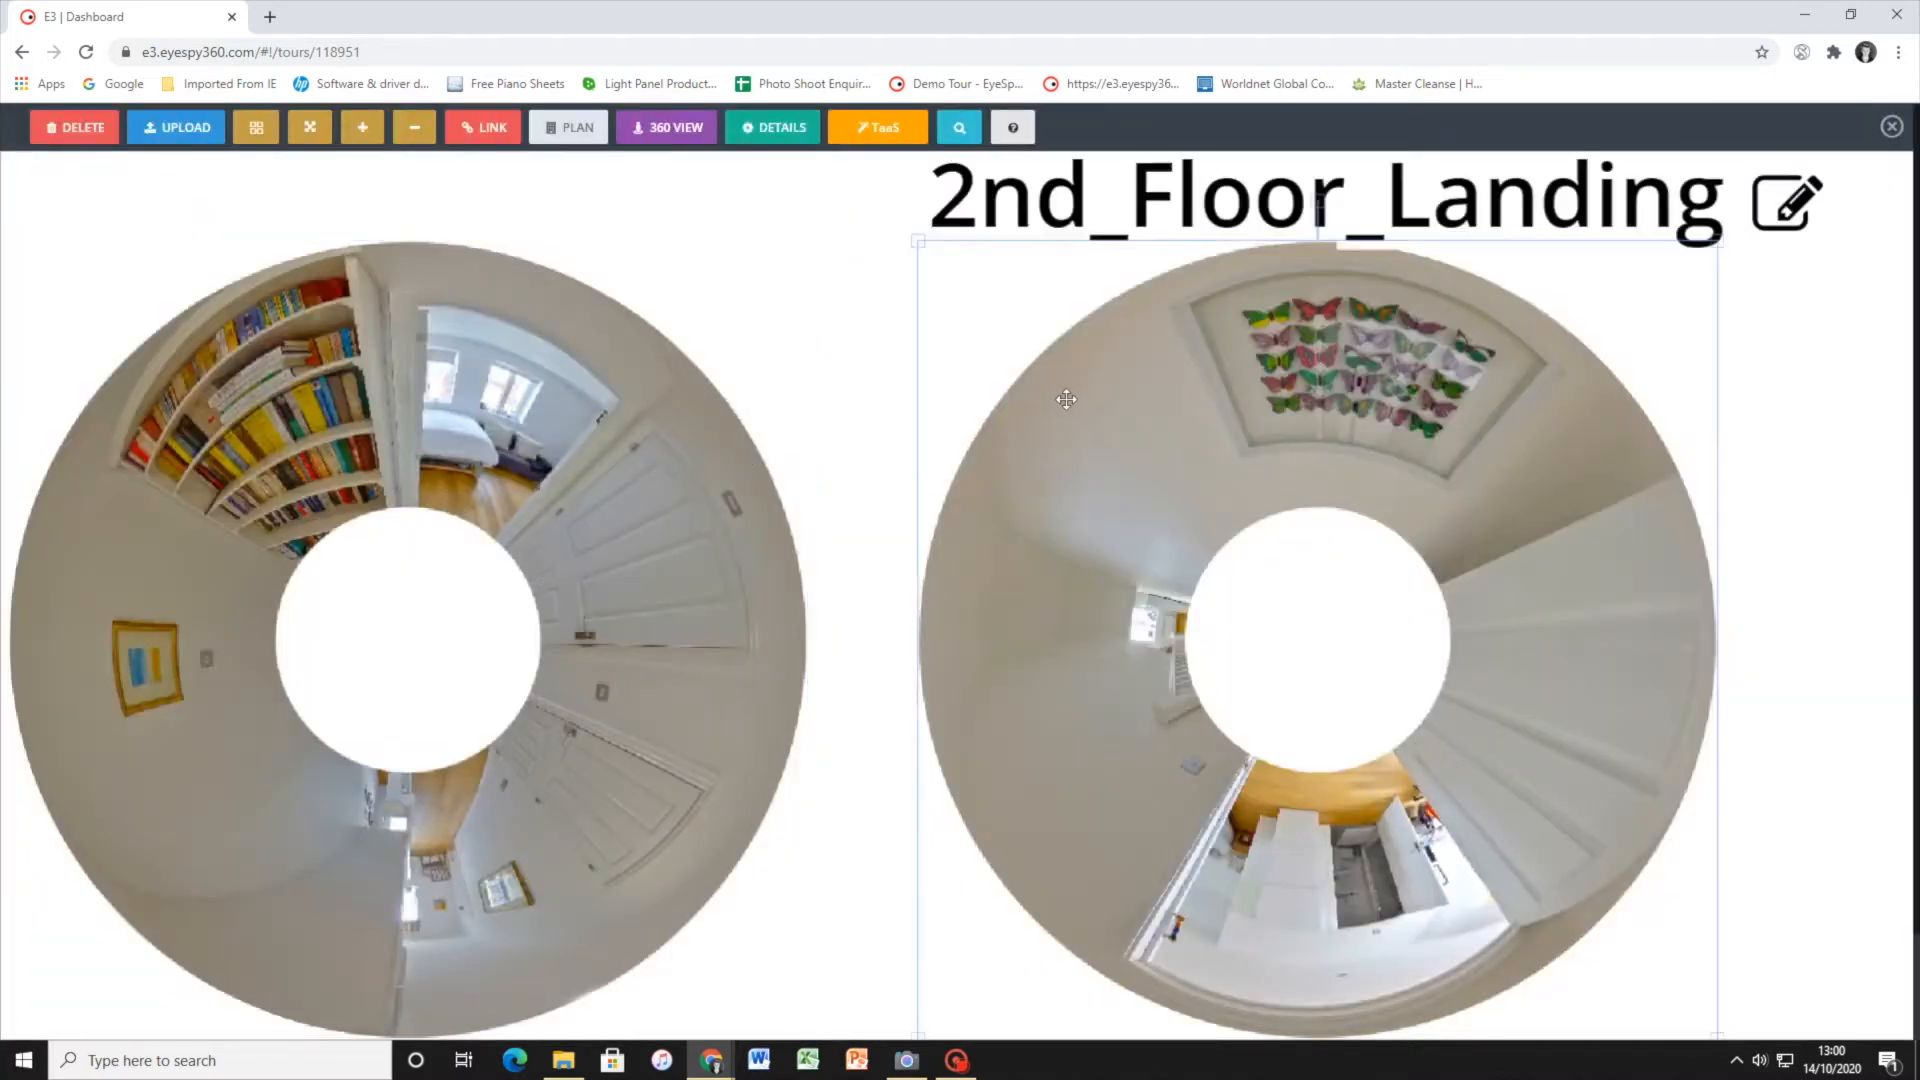
click(887, 140)
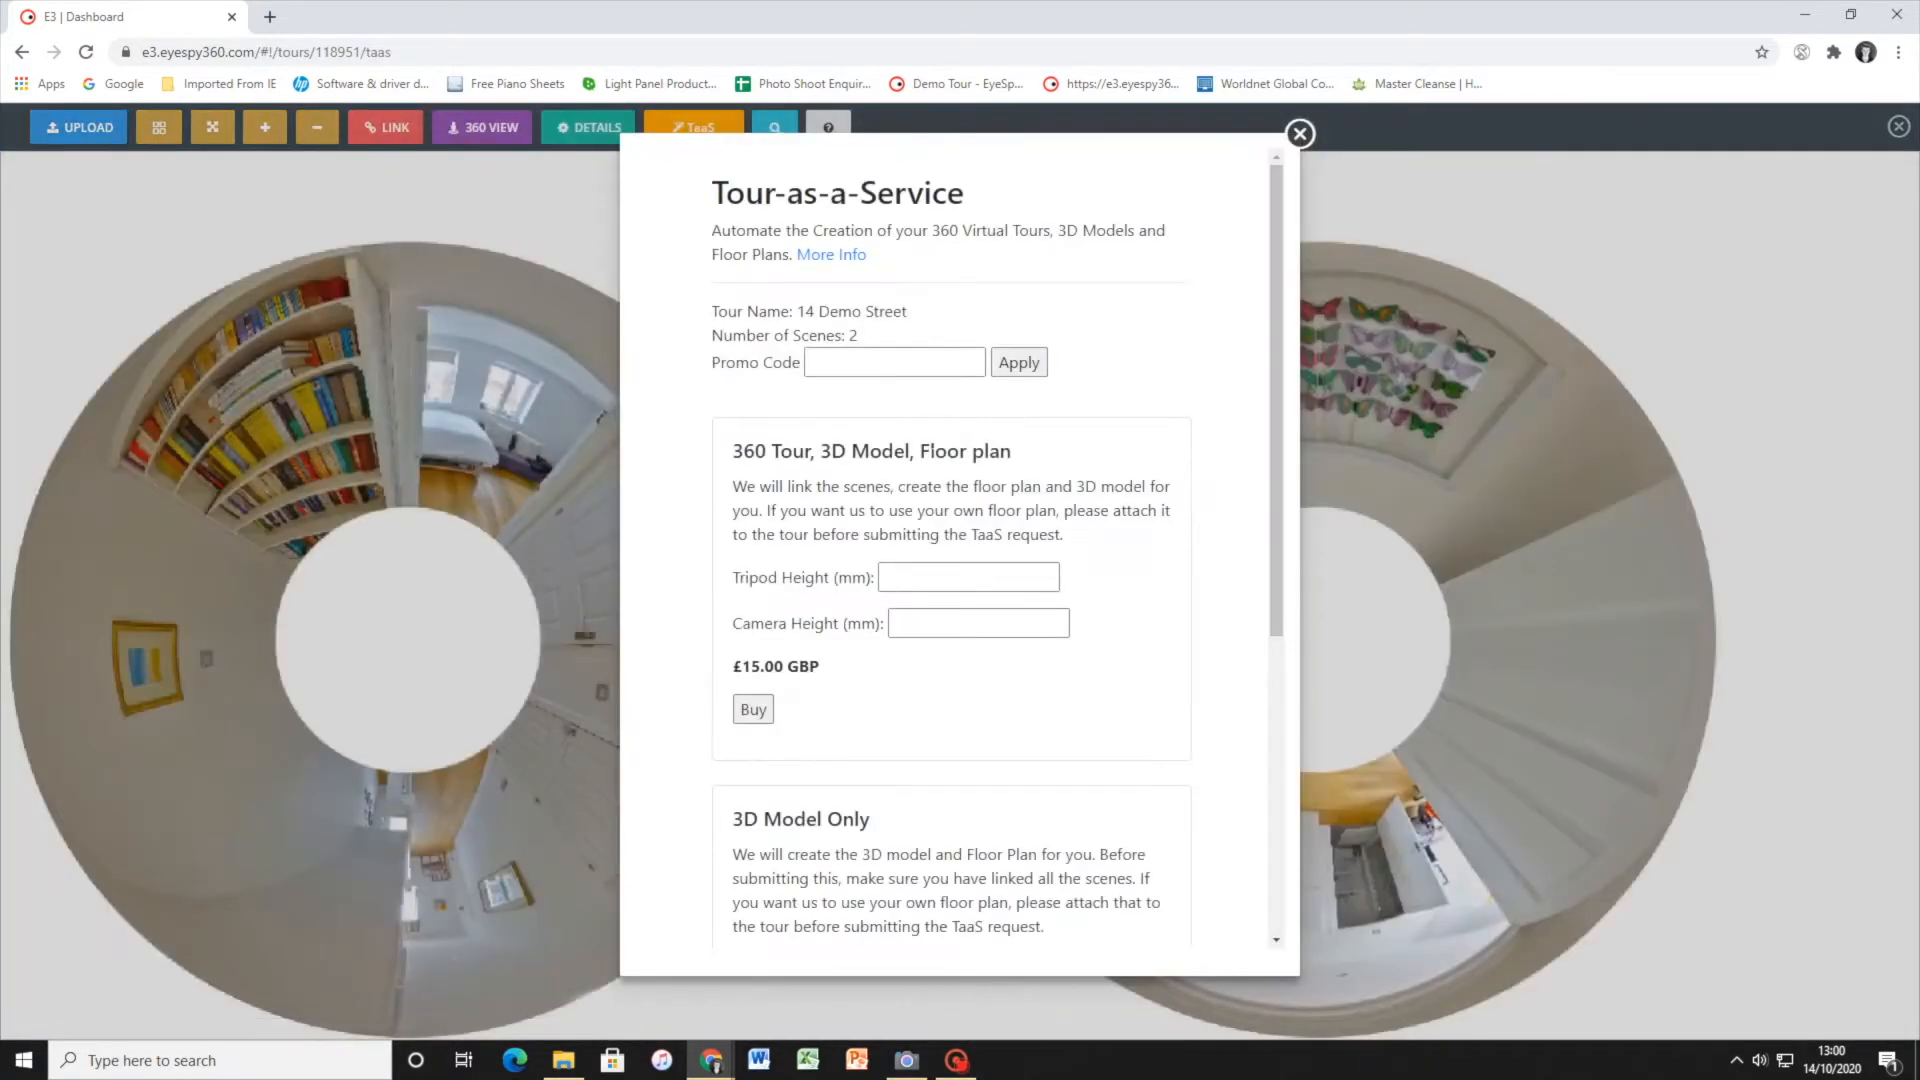
scroll(855, 505, down, 1)
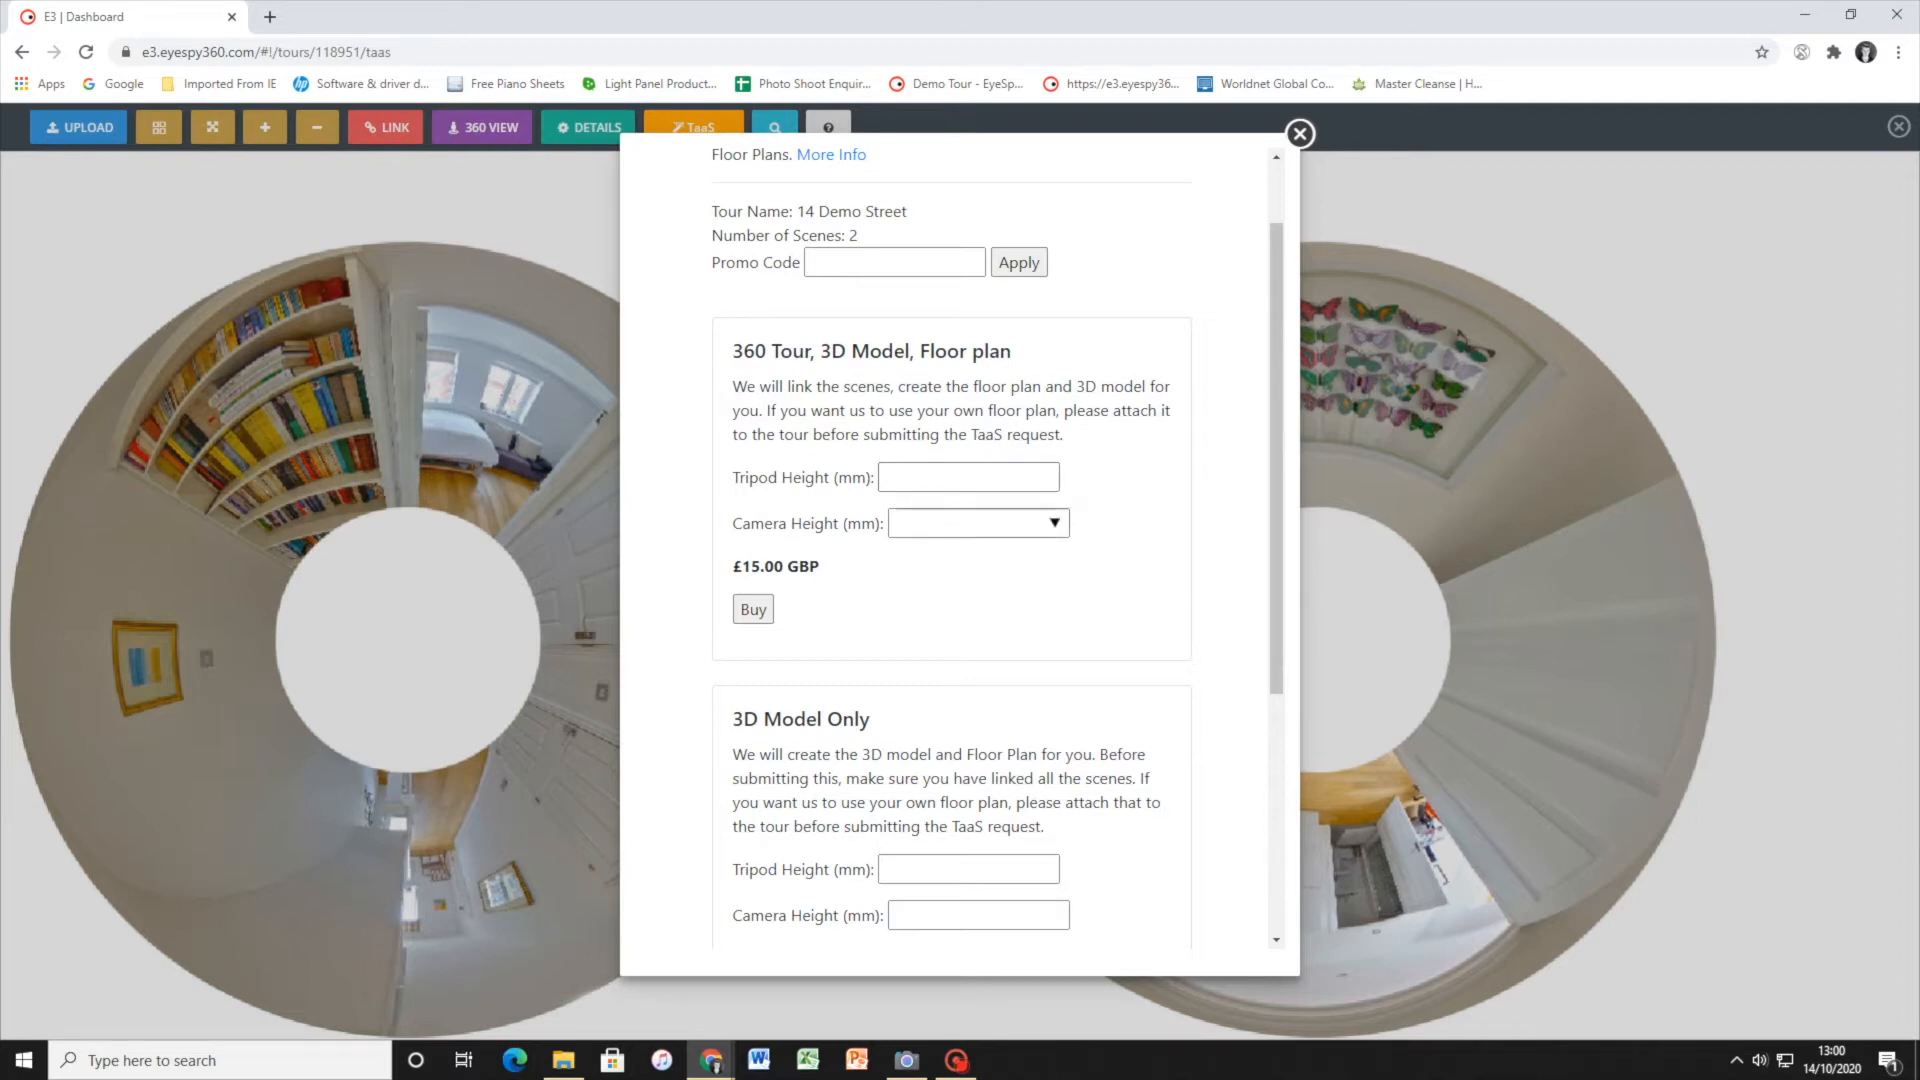
click(945, 479)
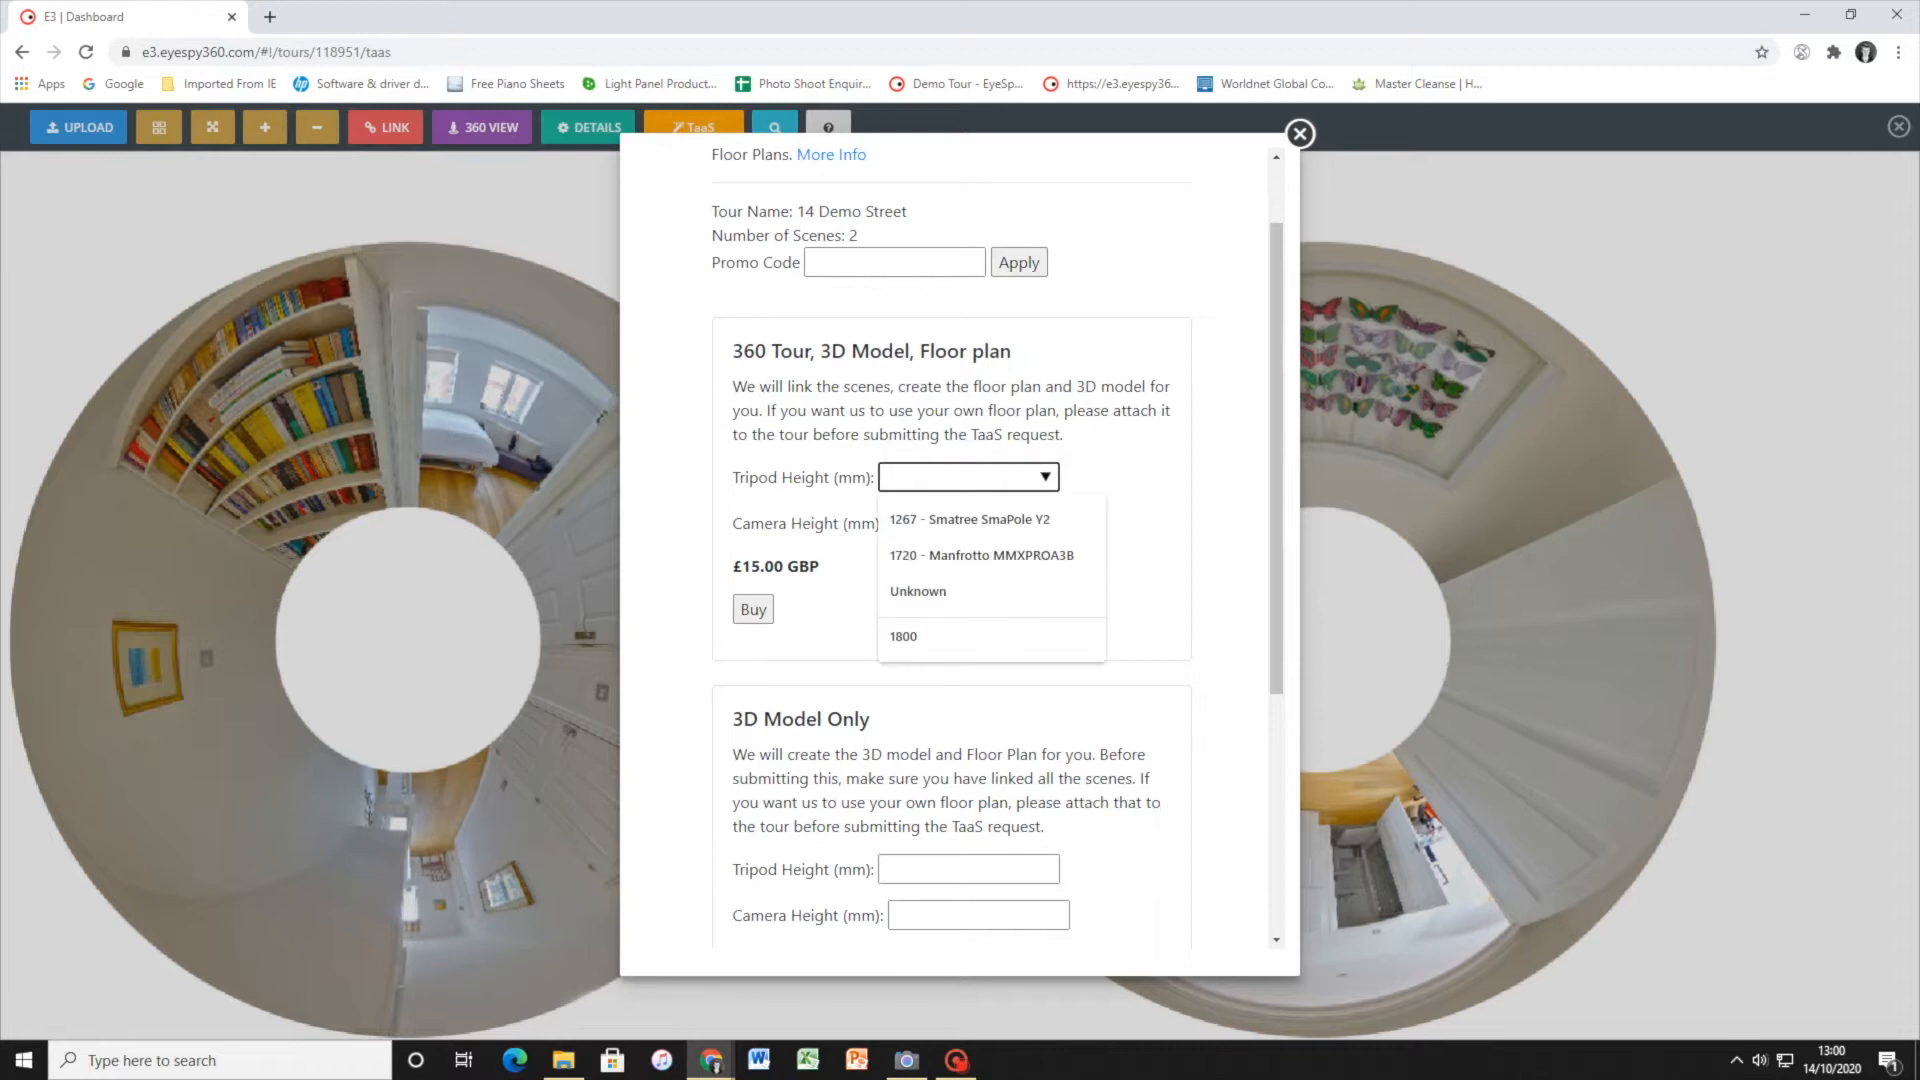
text(1800)
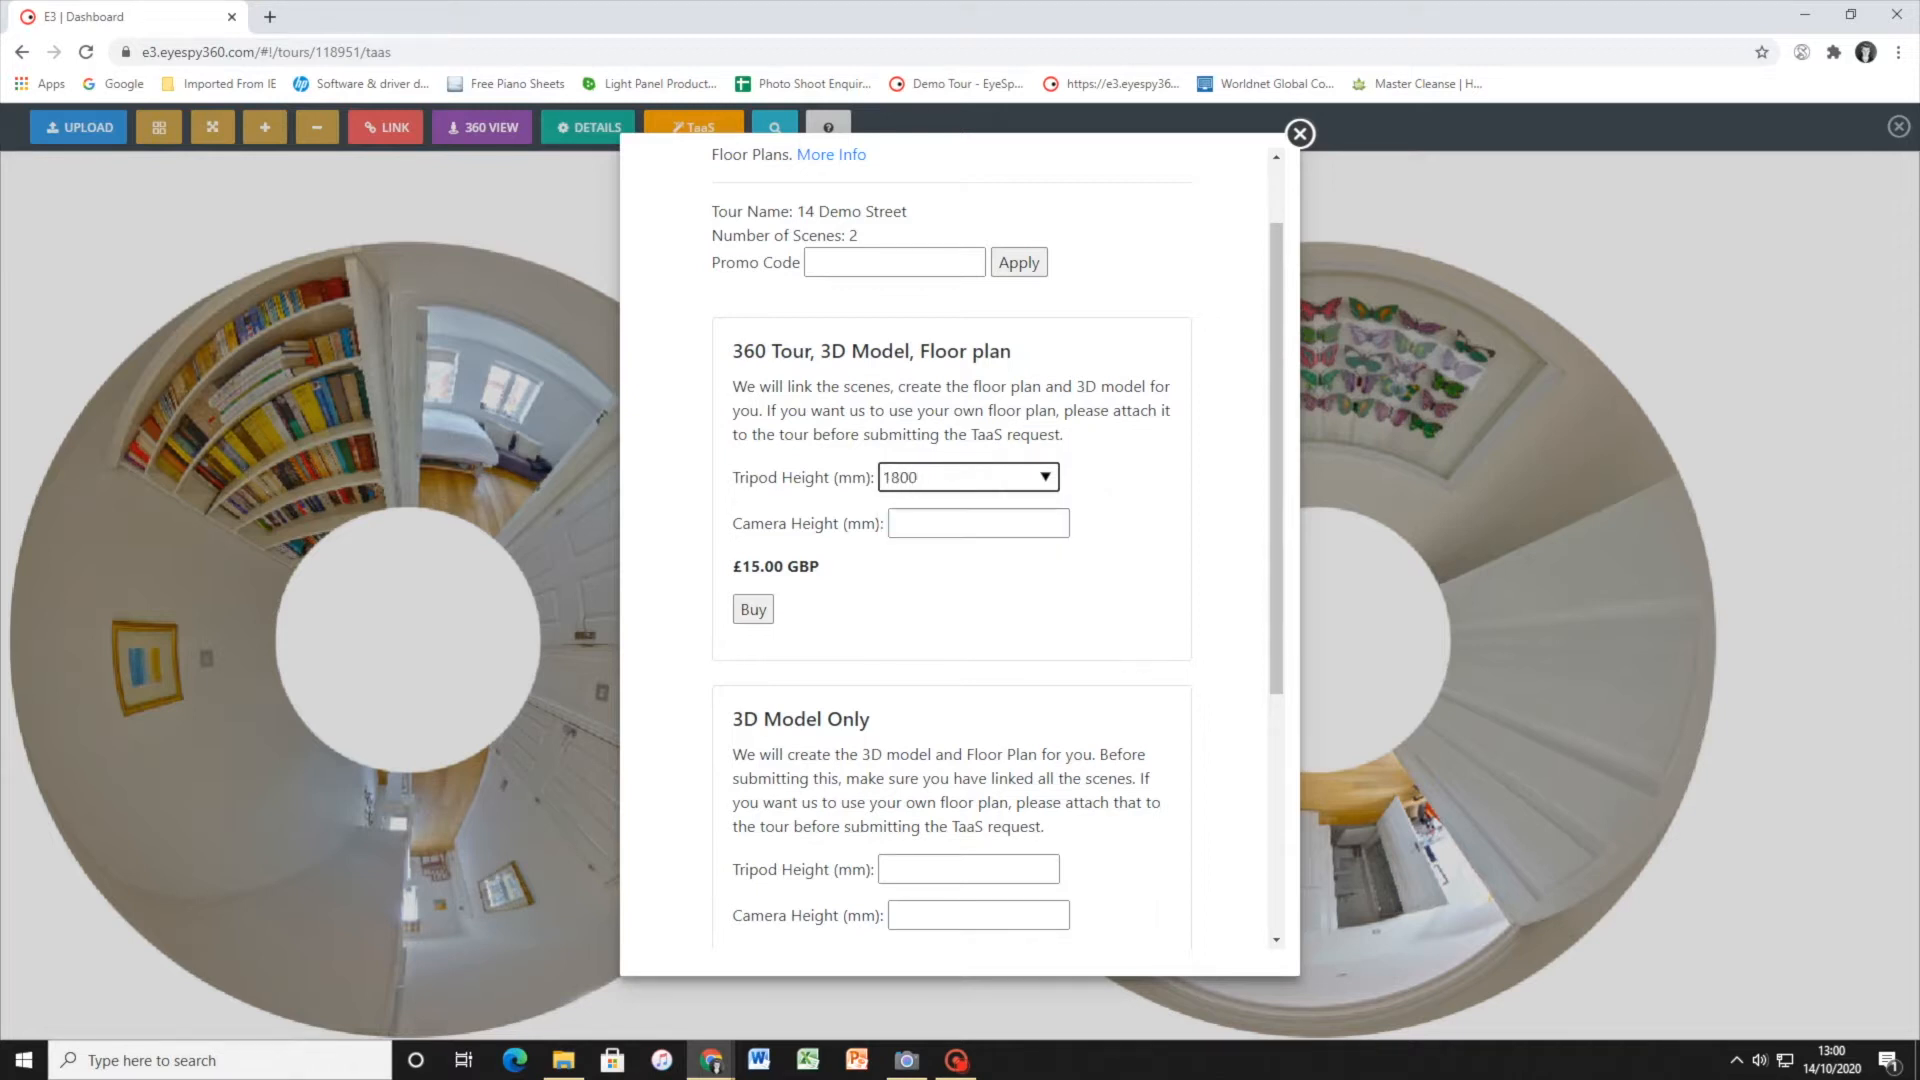
click(1180, 535)
click(1053, 522)
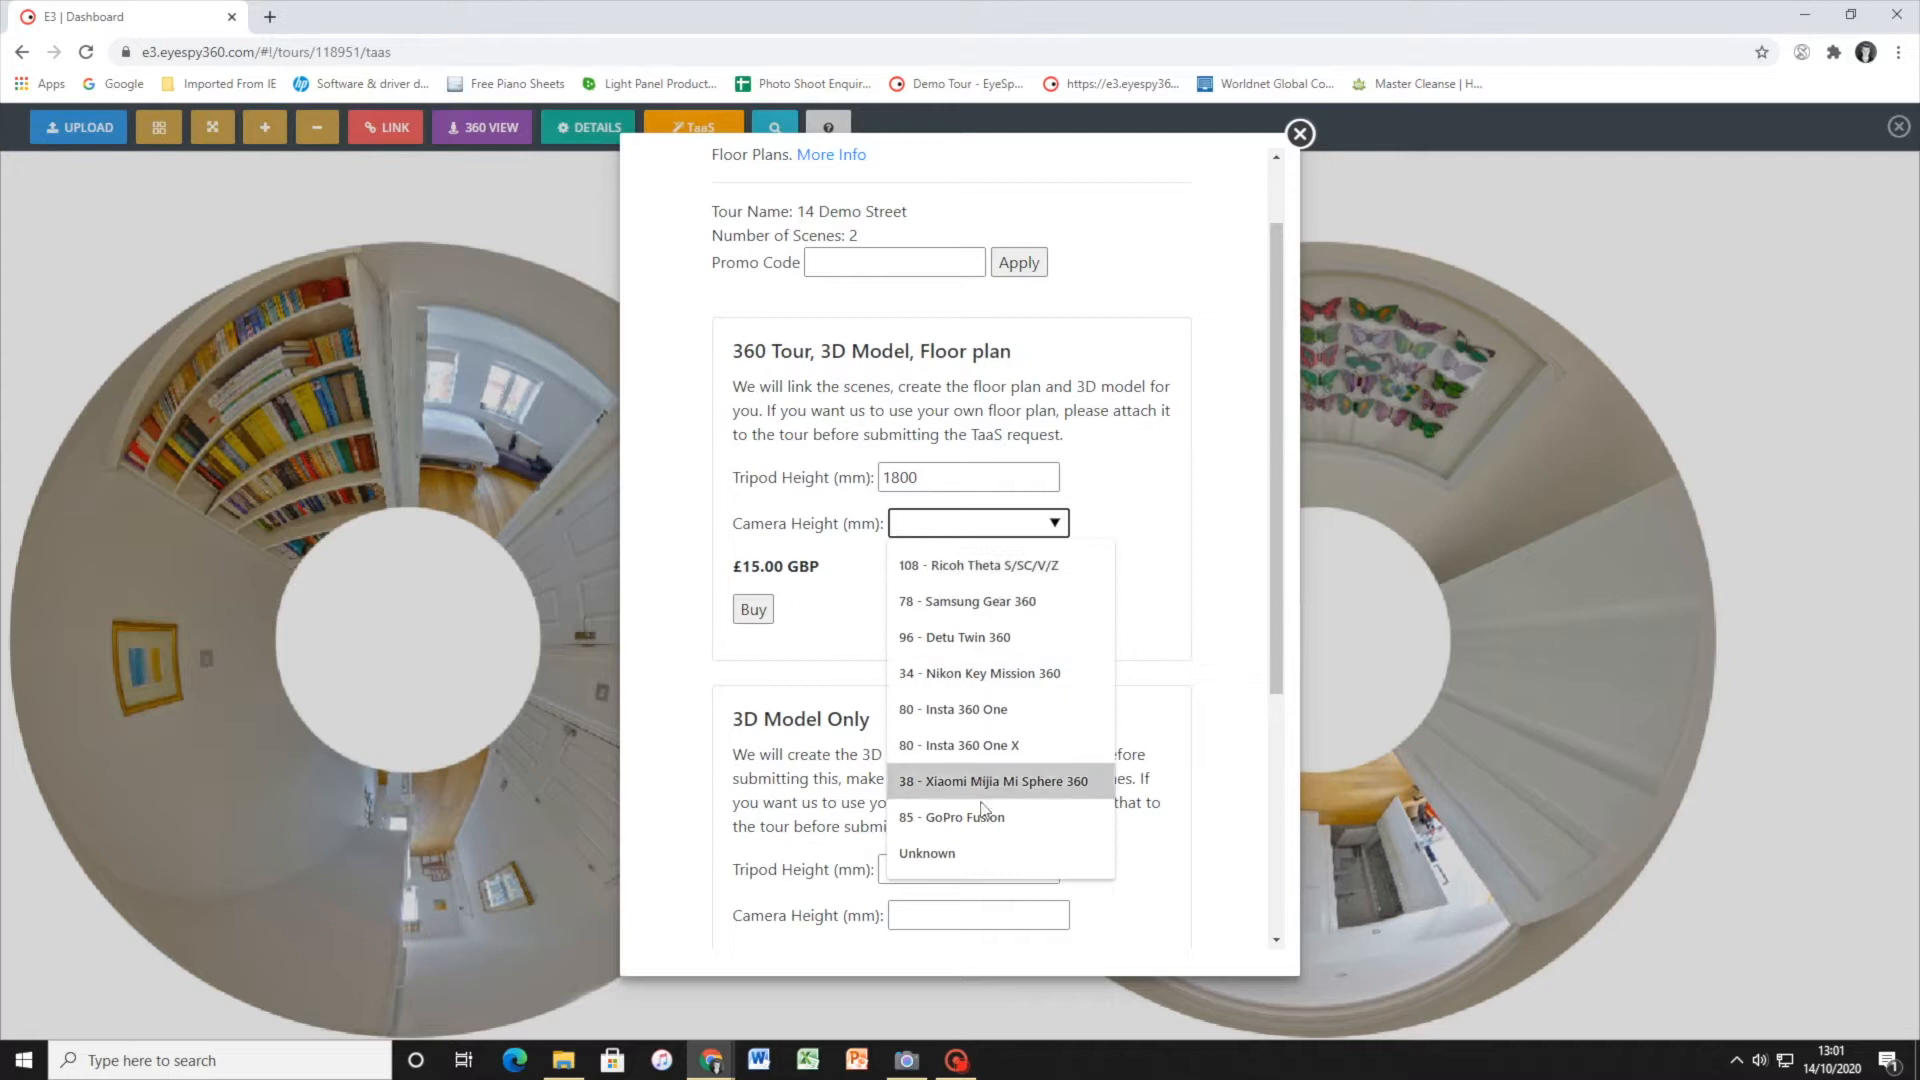
click(993, 568)
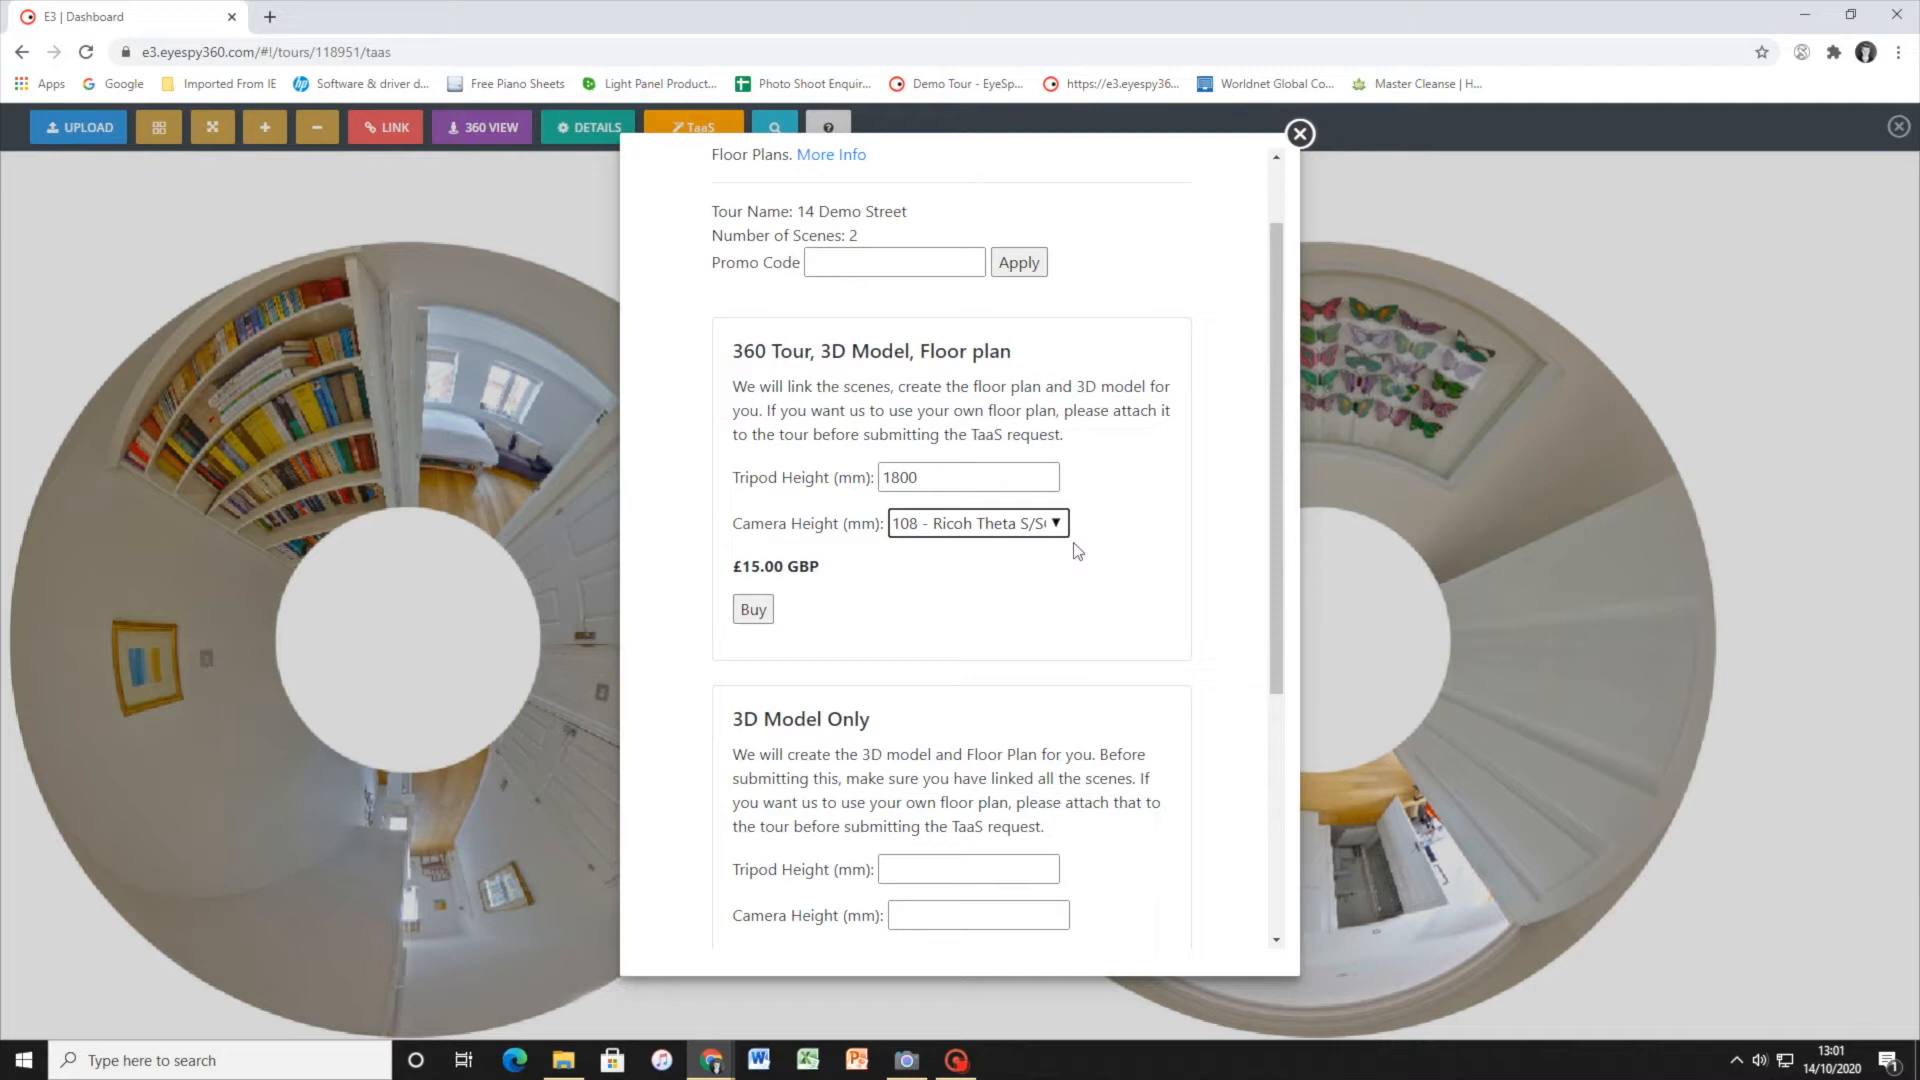
Try a custom camera height of 60 mm in the 360 Tour, 3D Model, Floor plan request and clear it
click(1048, 524)
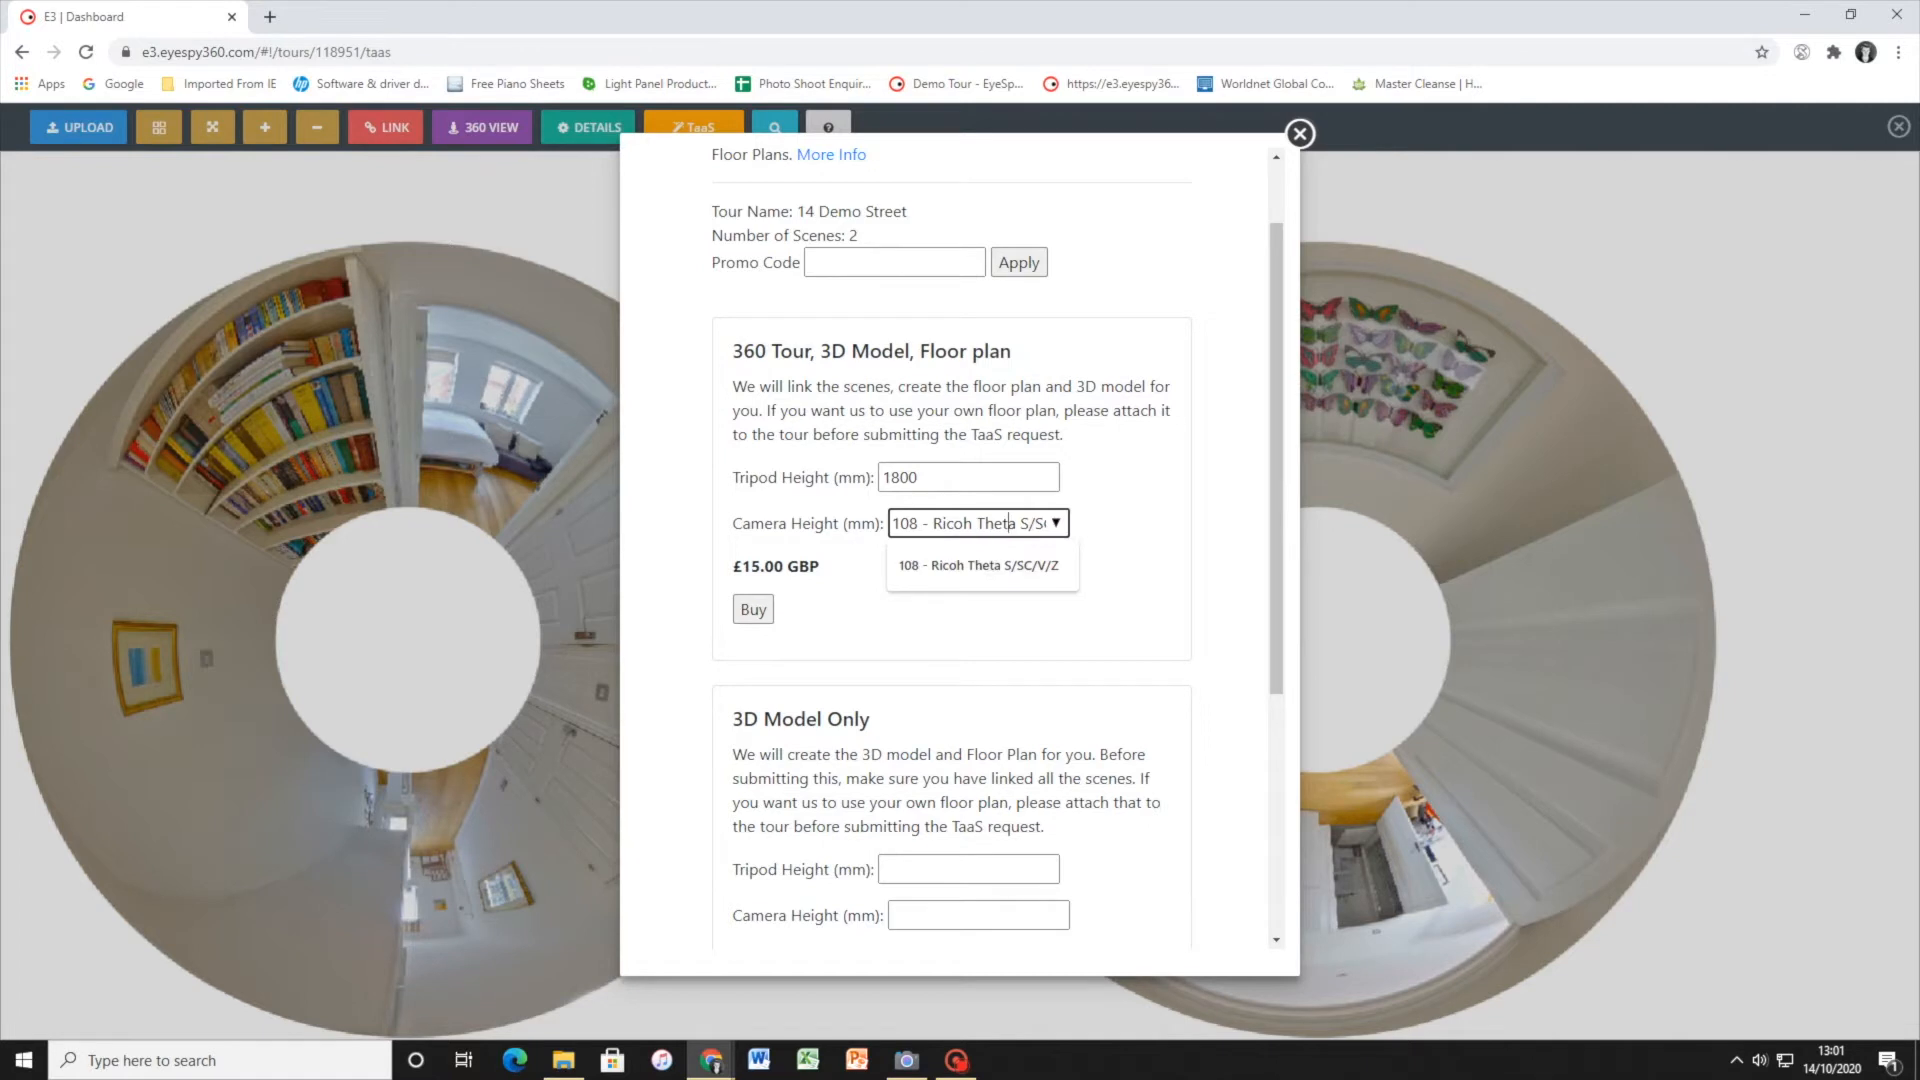
drag(894, 522, 1050, 523)
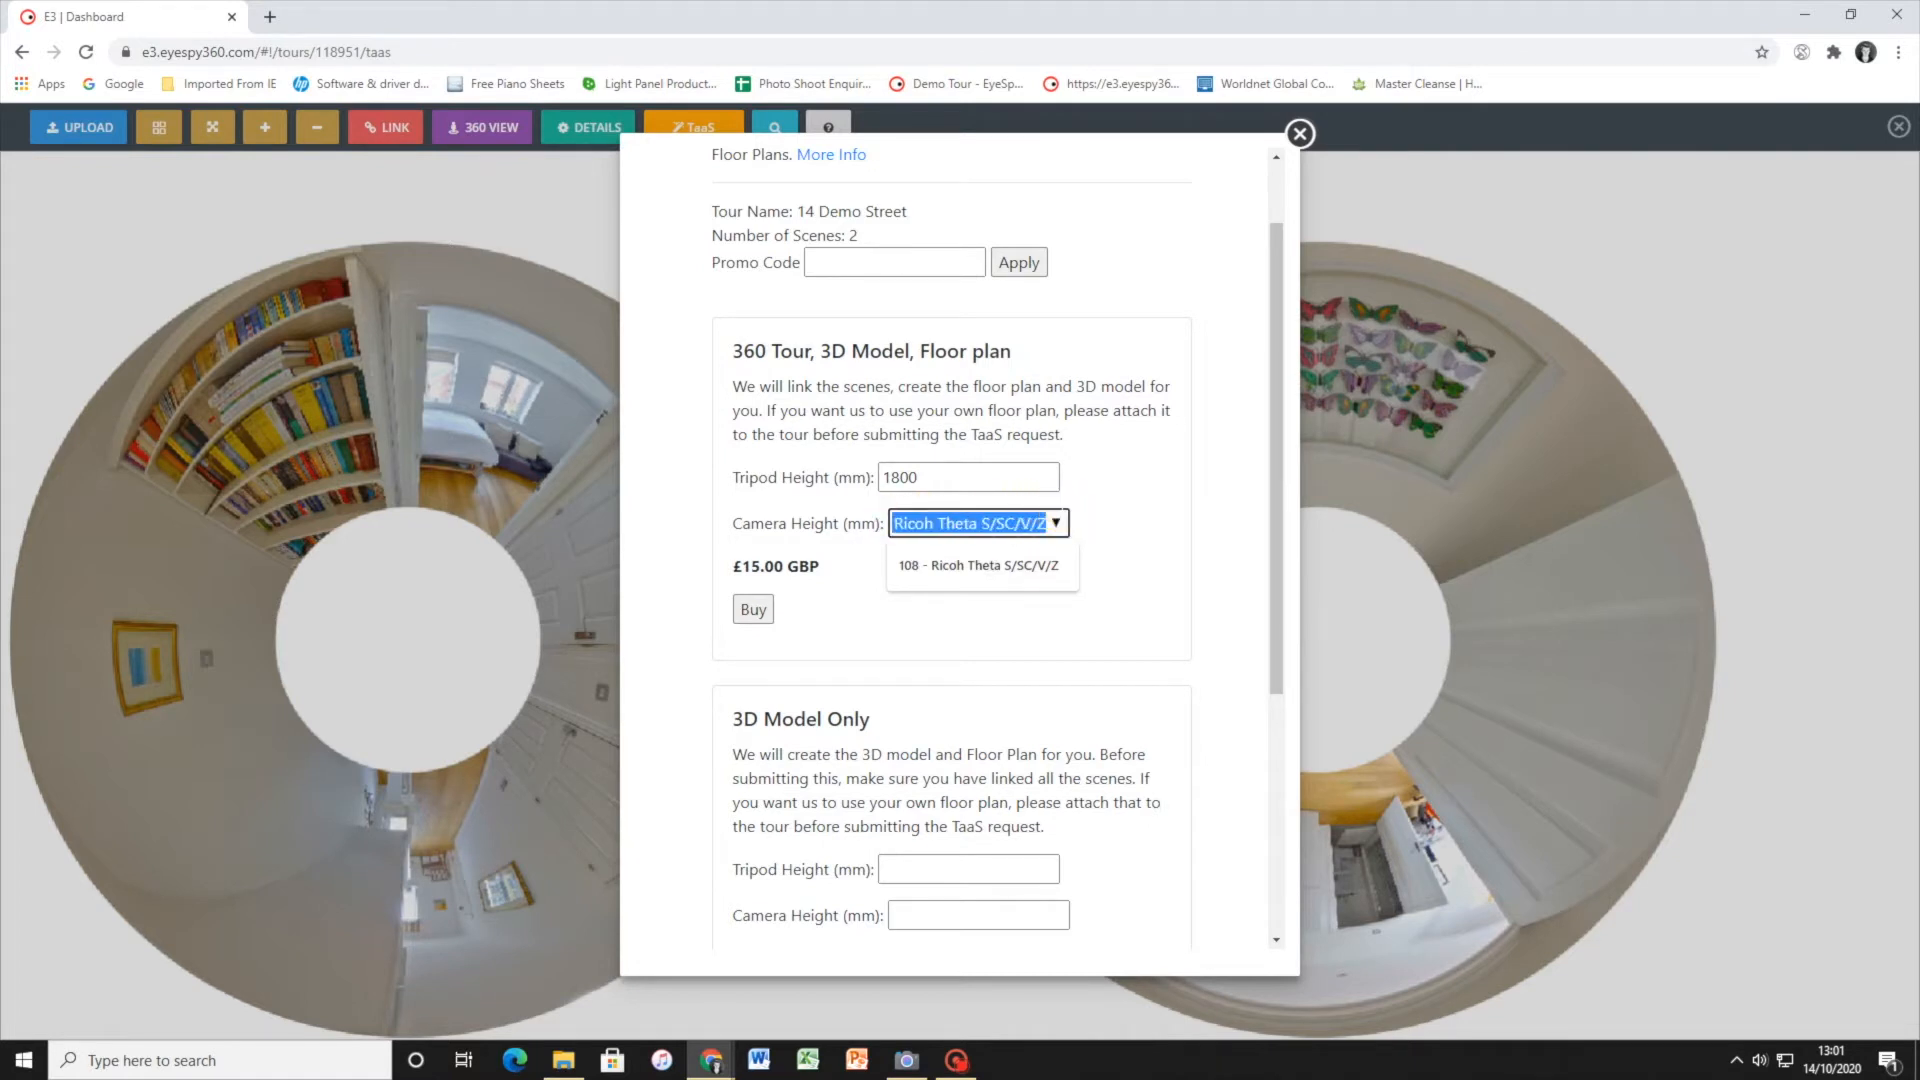
text(60)
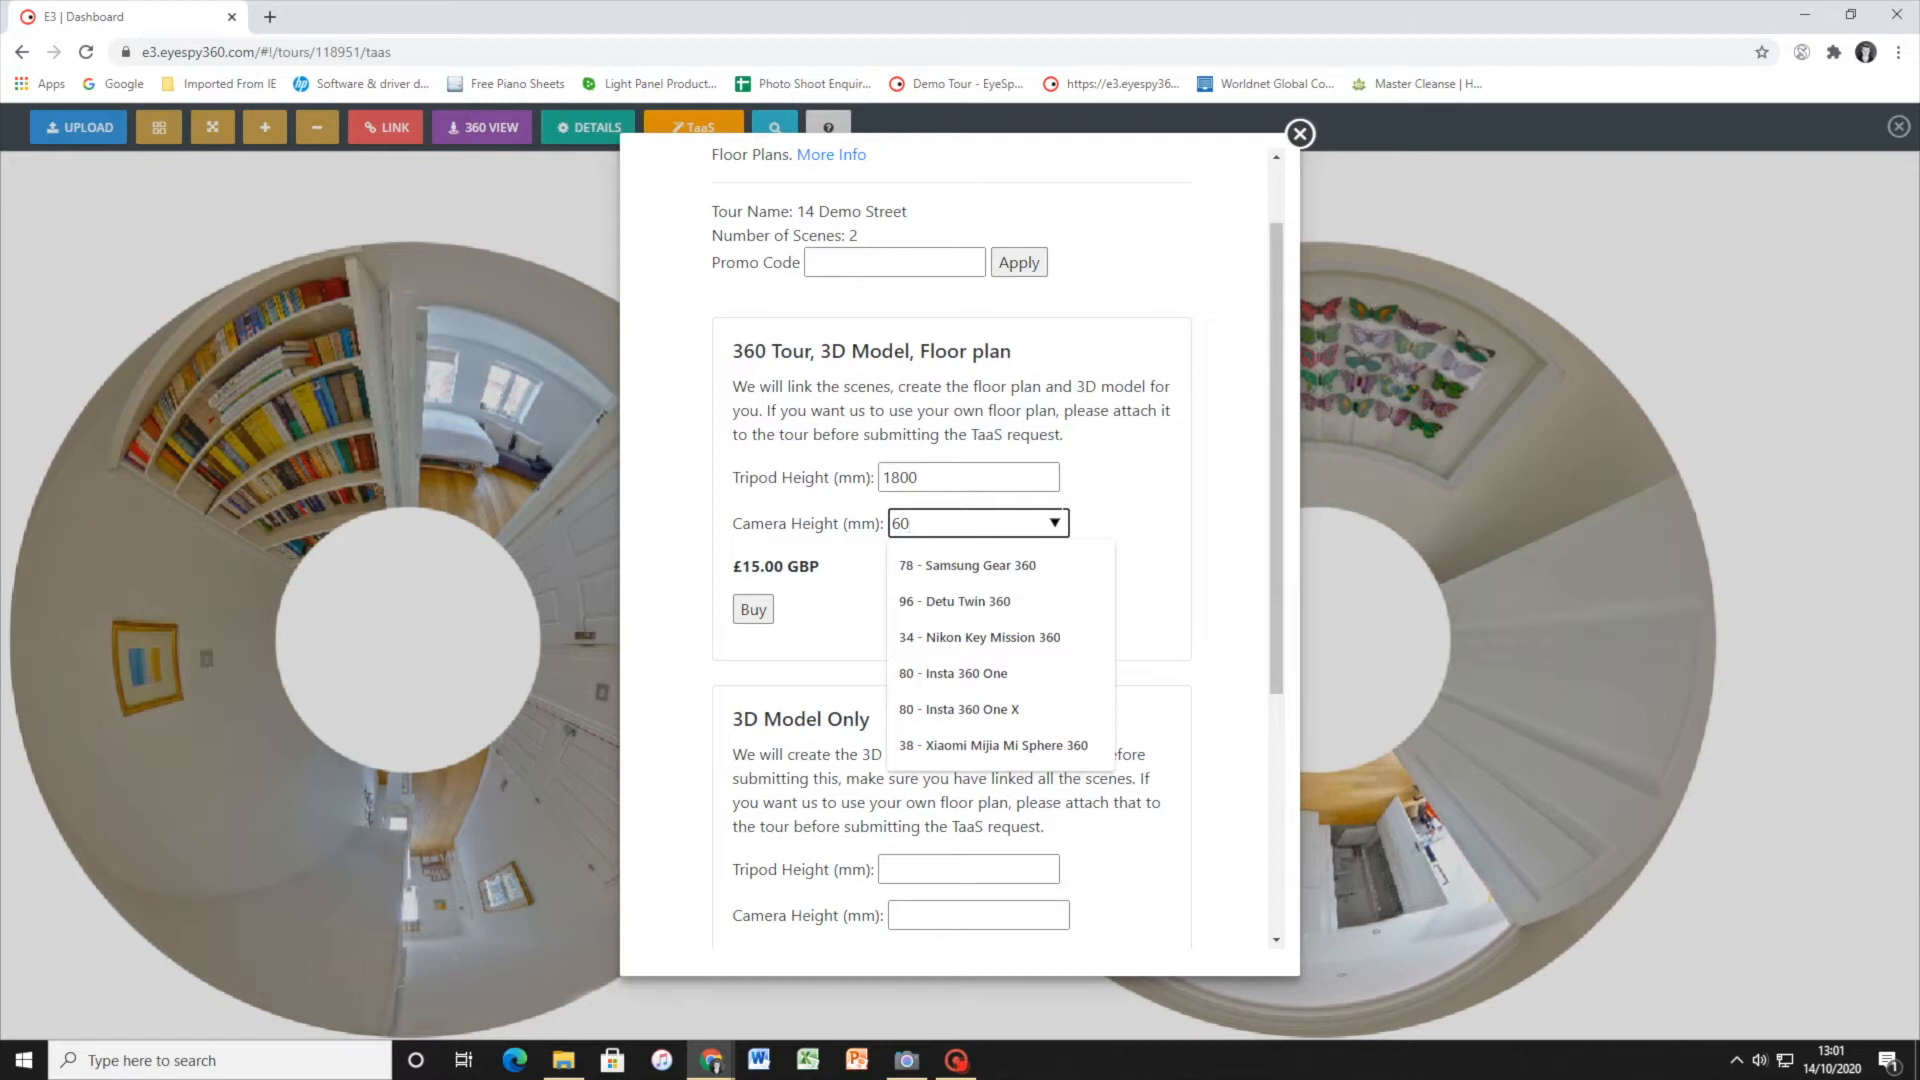
key(BackSpace)
key(BackSpace)
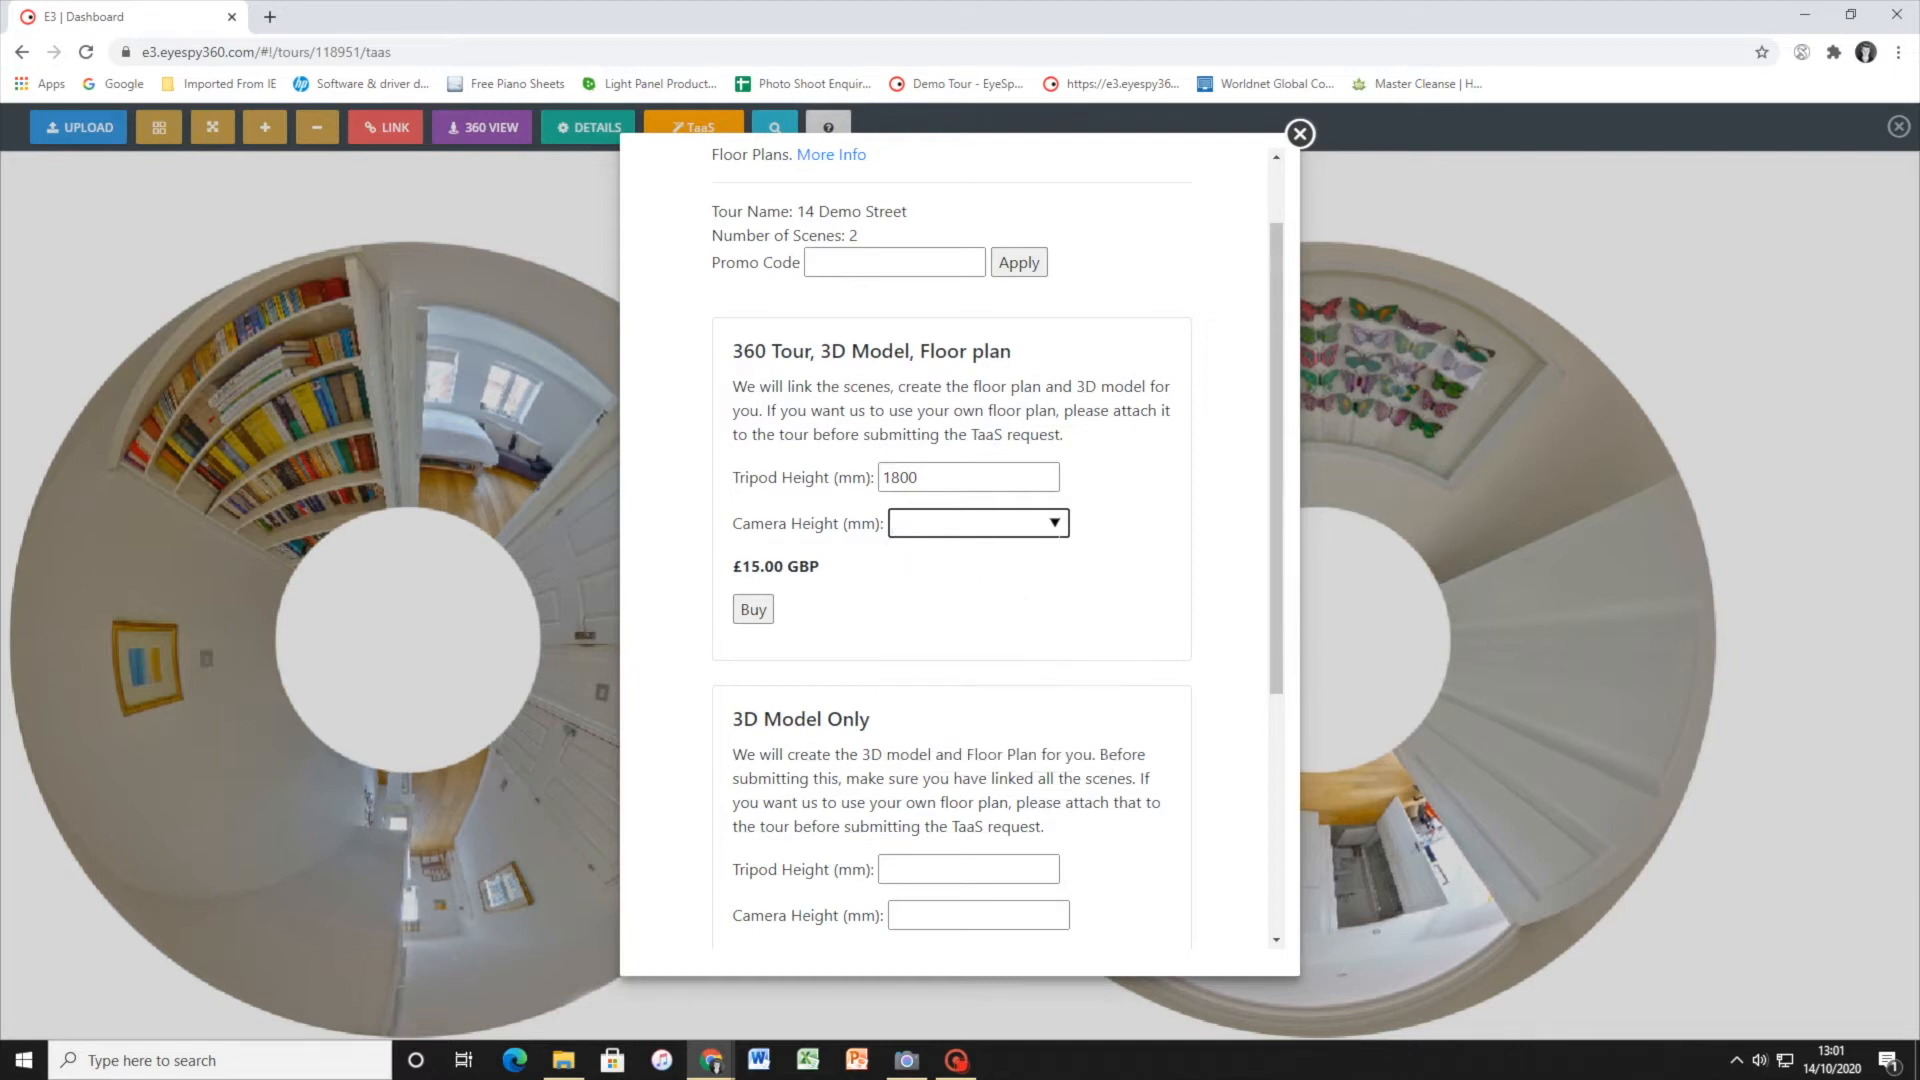
Choose 108 - Ricoh Theta S/SC/V/Z as the camera height and take the order to checkout, leaving it without paying
click(1052, 521)
click(1011, 557)
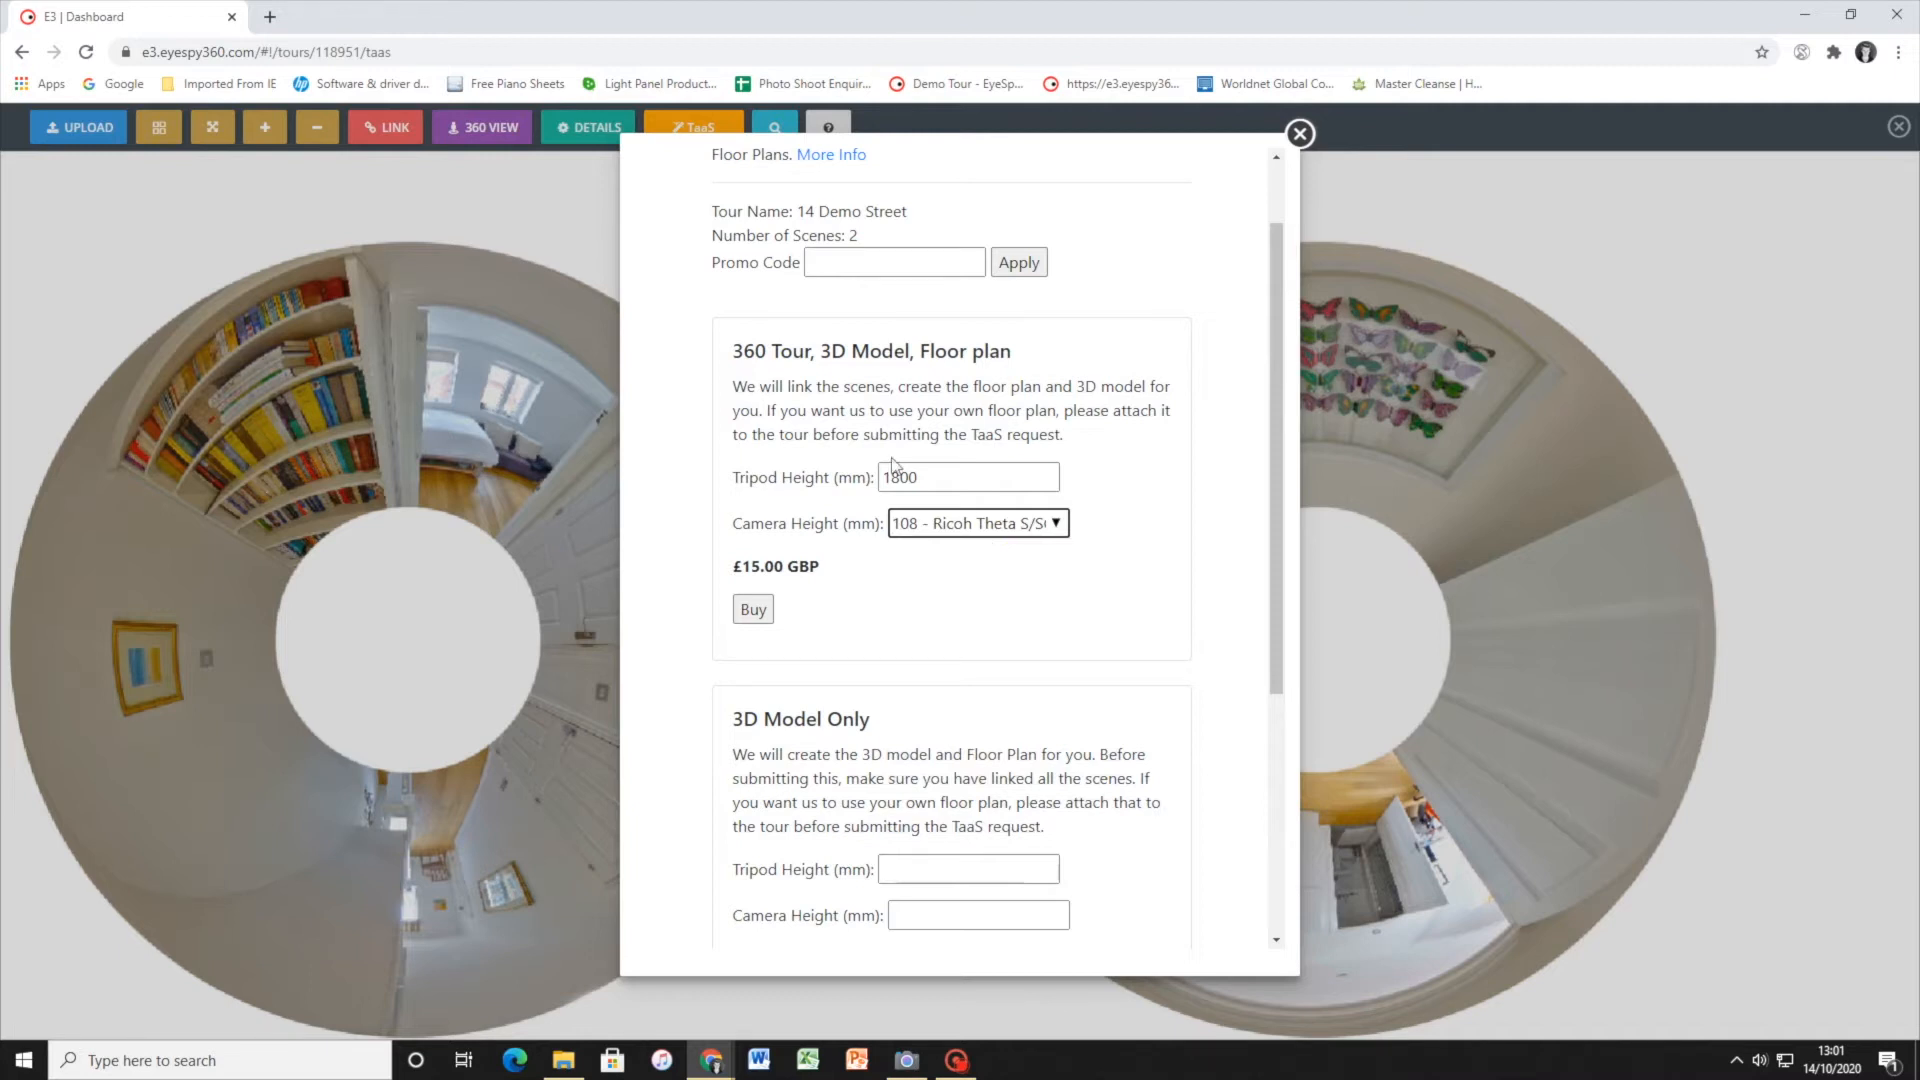
click(754, 618)
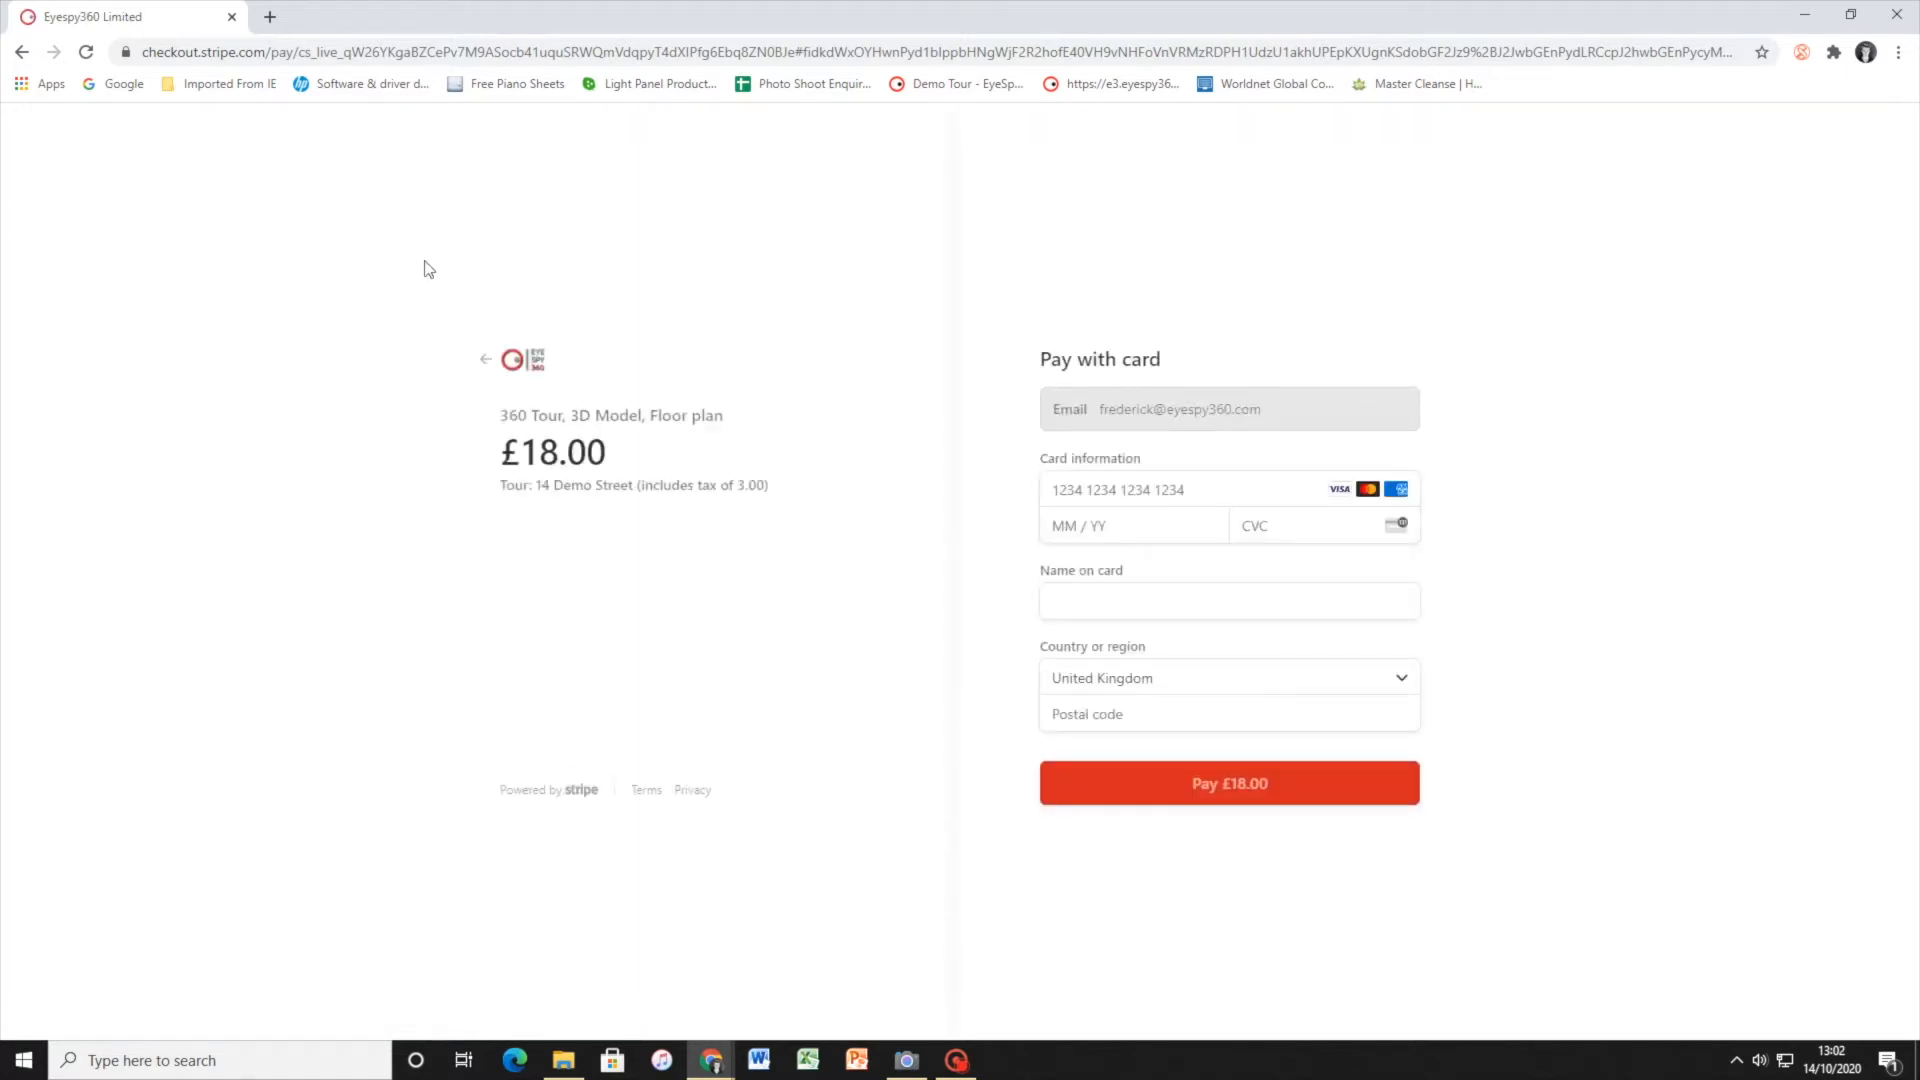
click(487, 362)
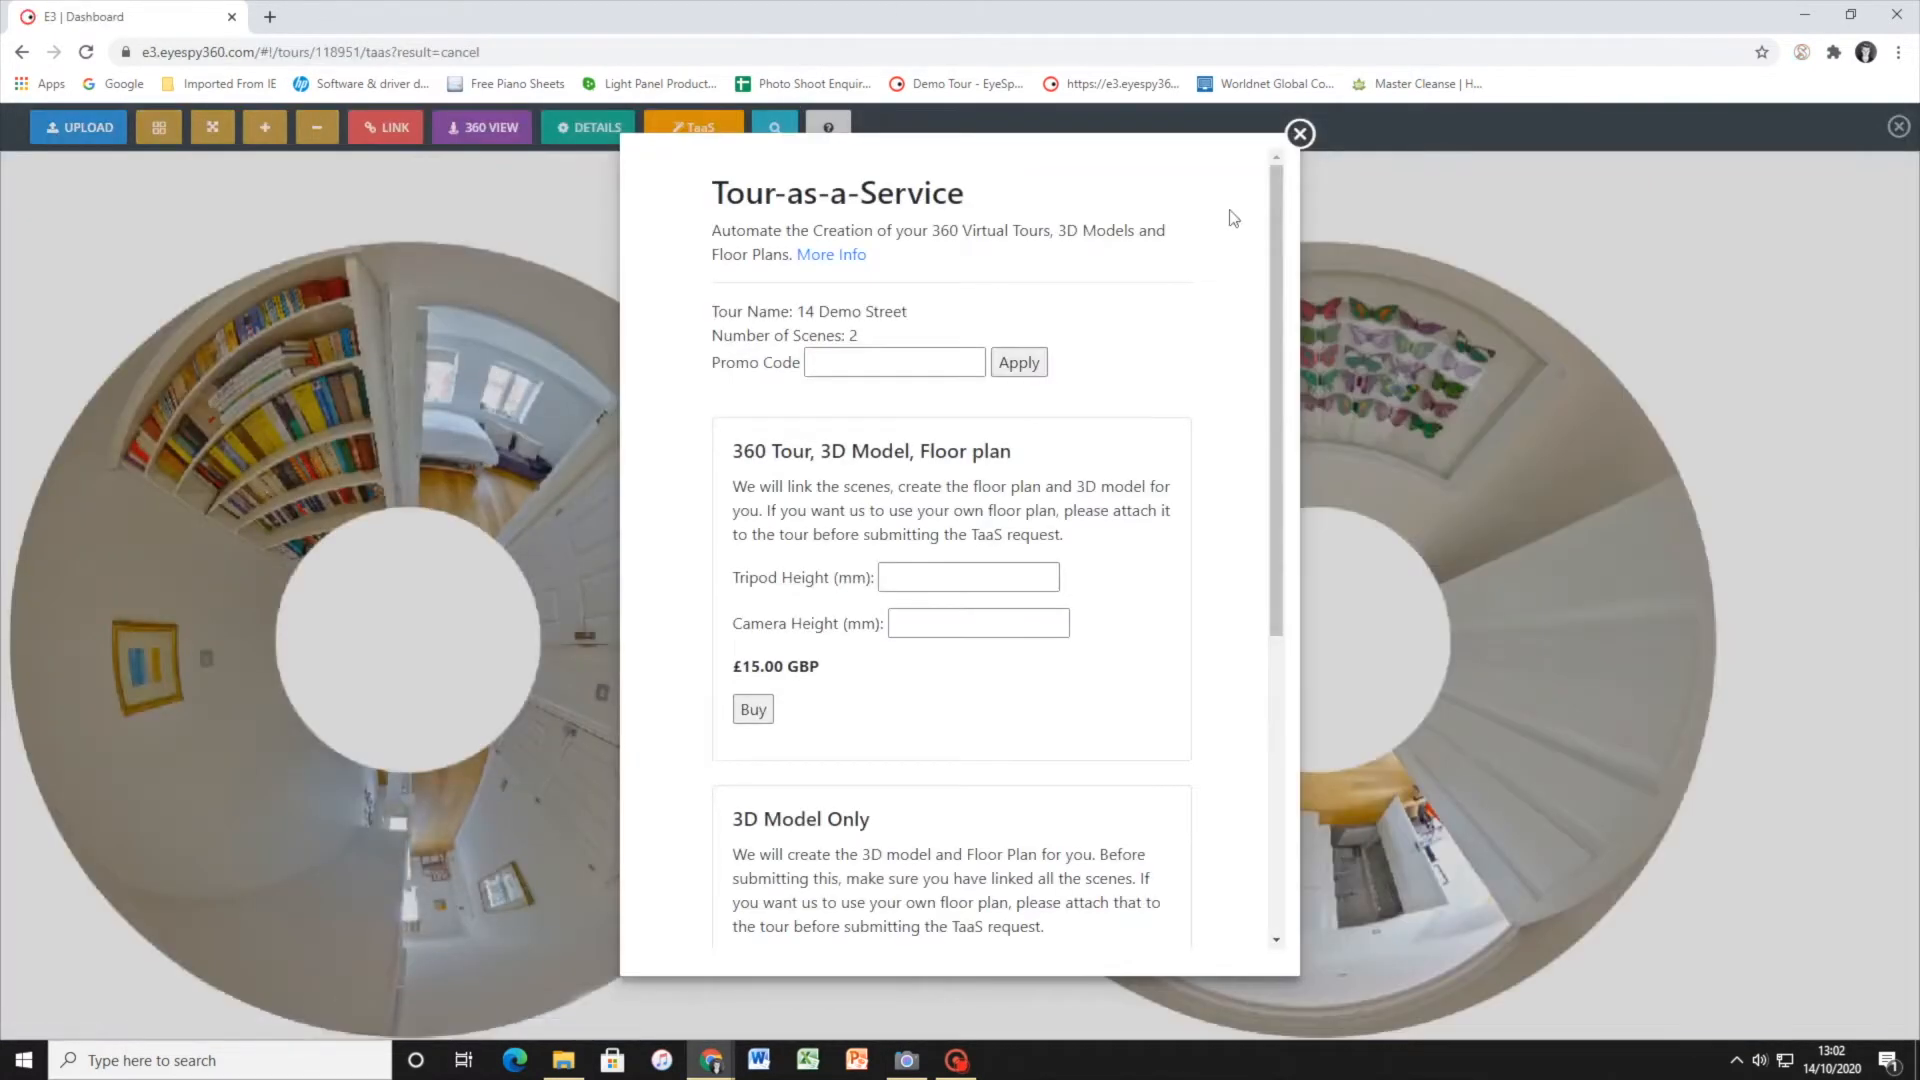
click(1395, 138)
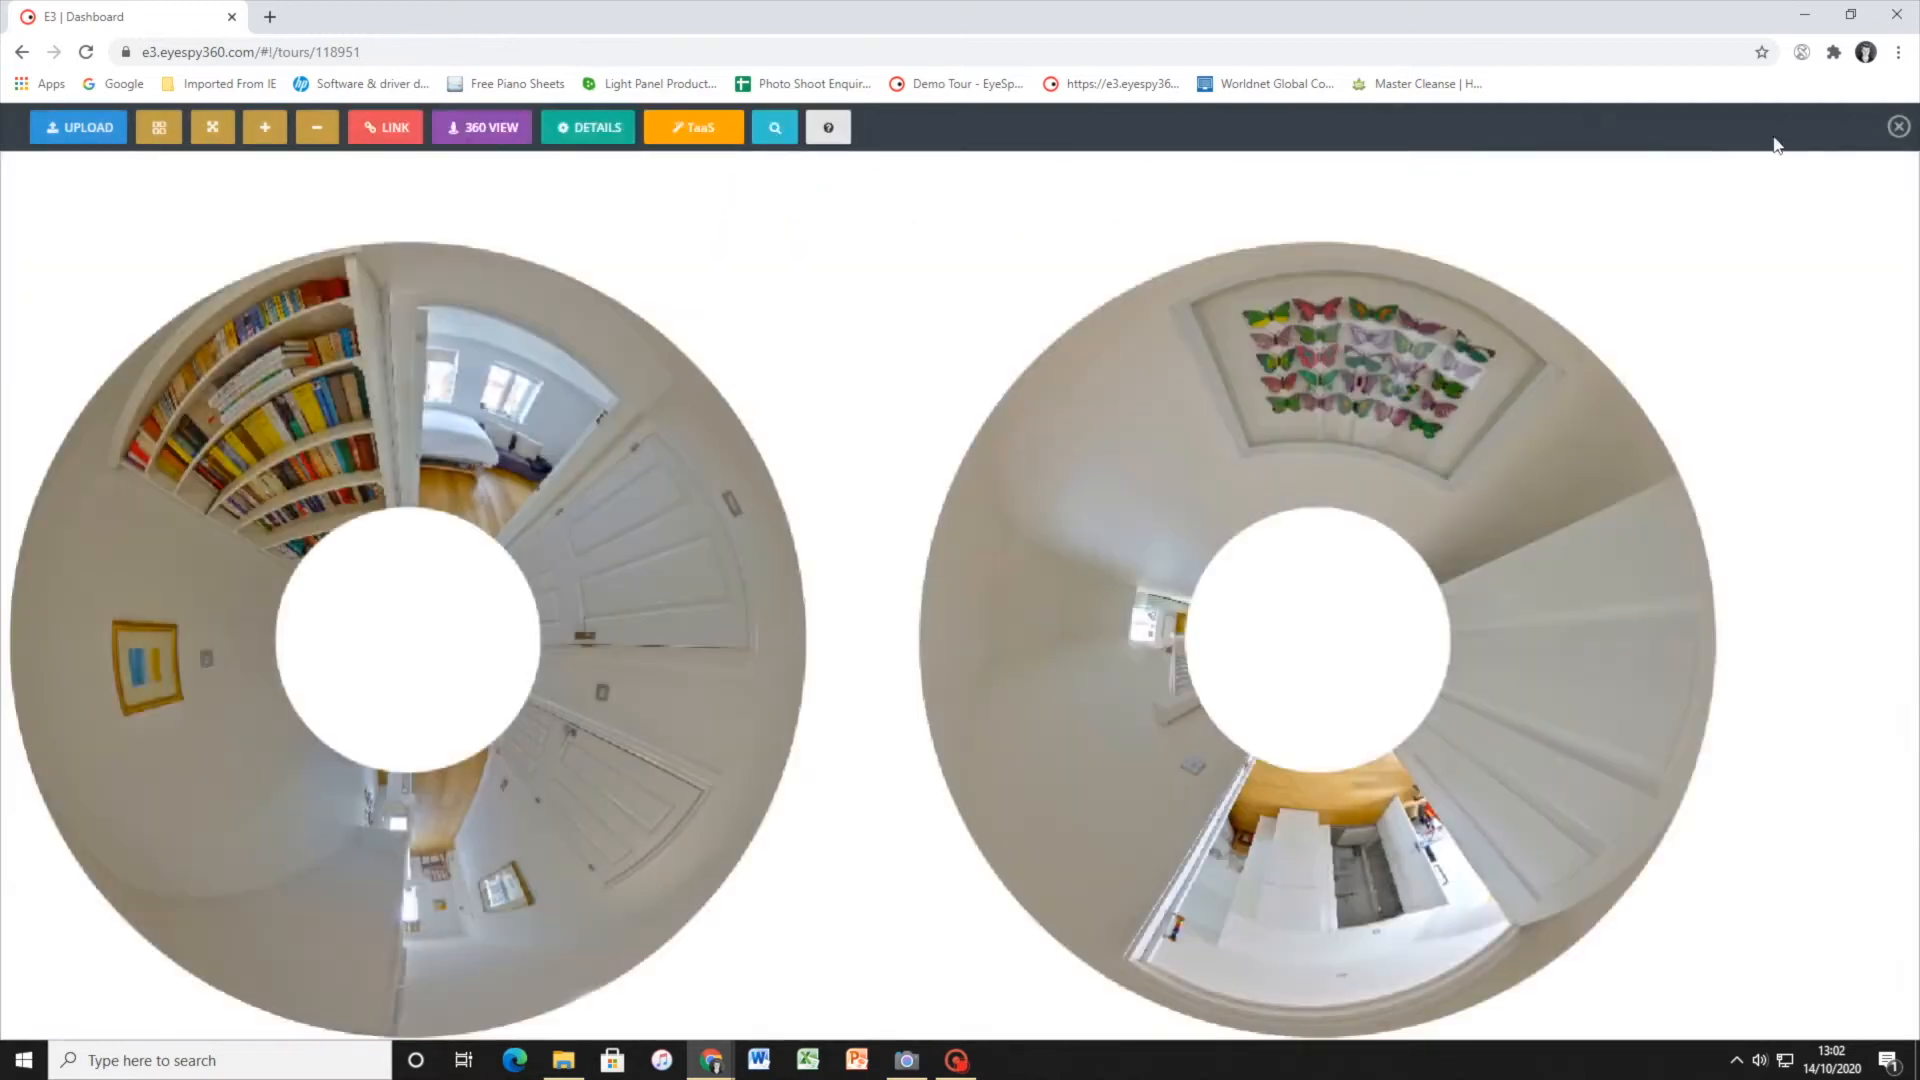
Open the 12 Demo Street tour and look around its Hallway scene in 360 view, past the kitchen to the living room doorway
click(1898, 126)
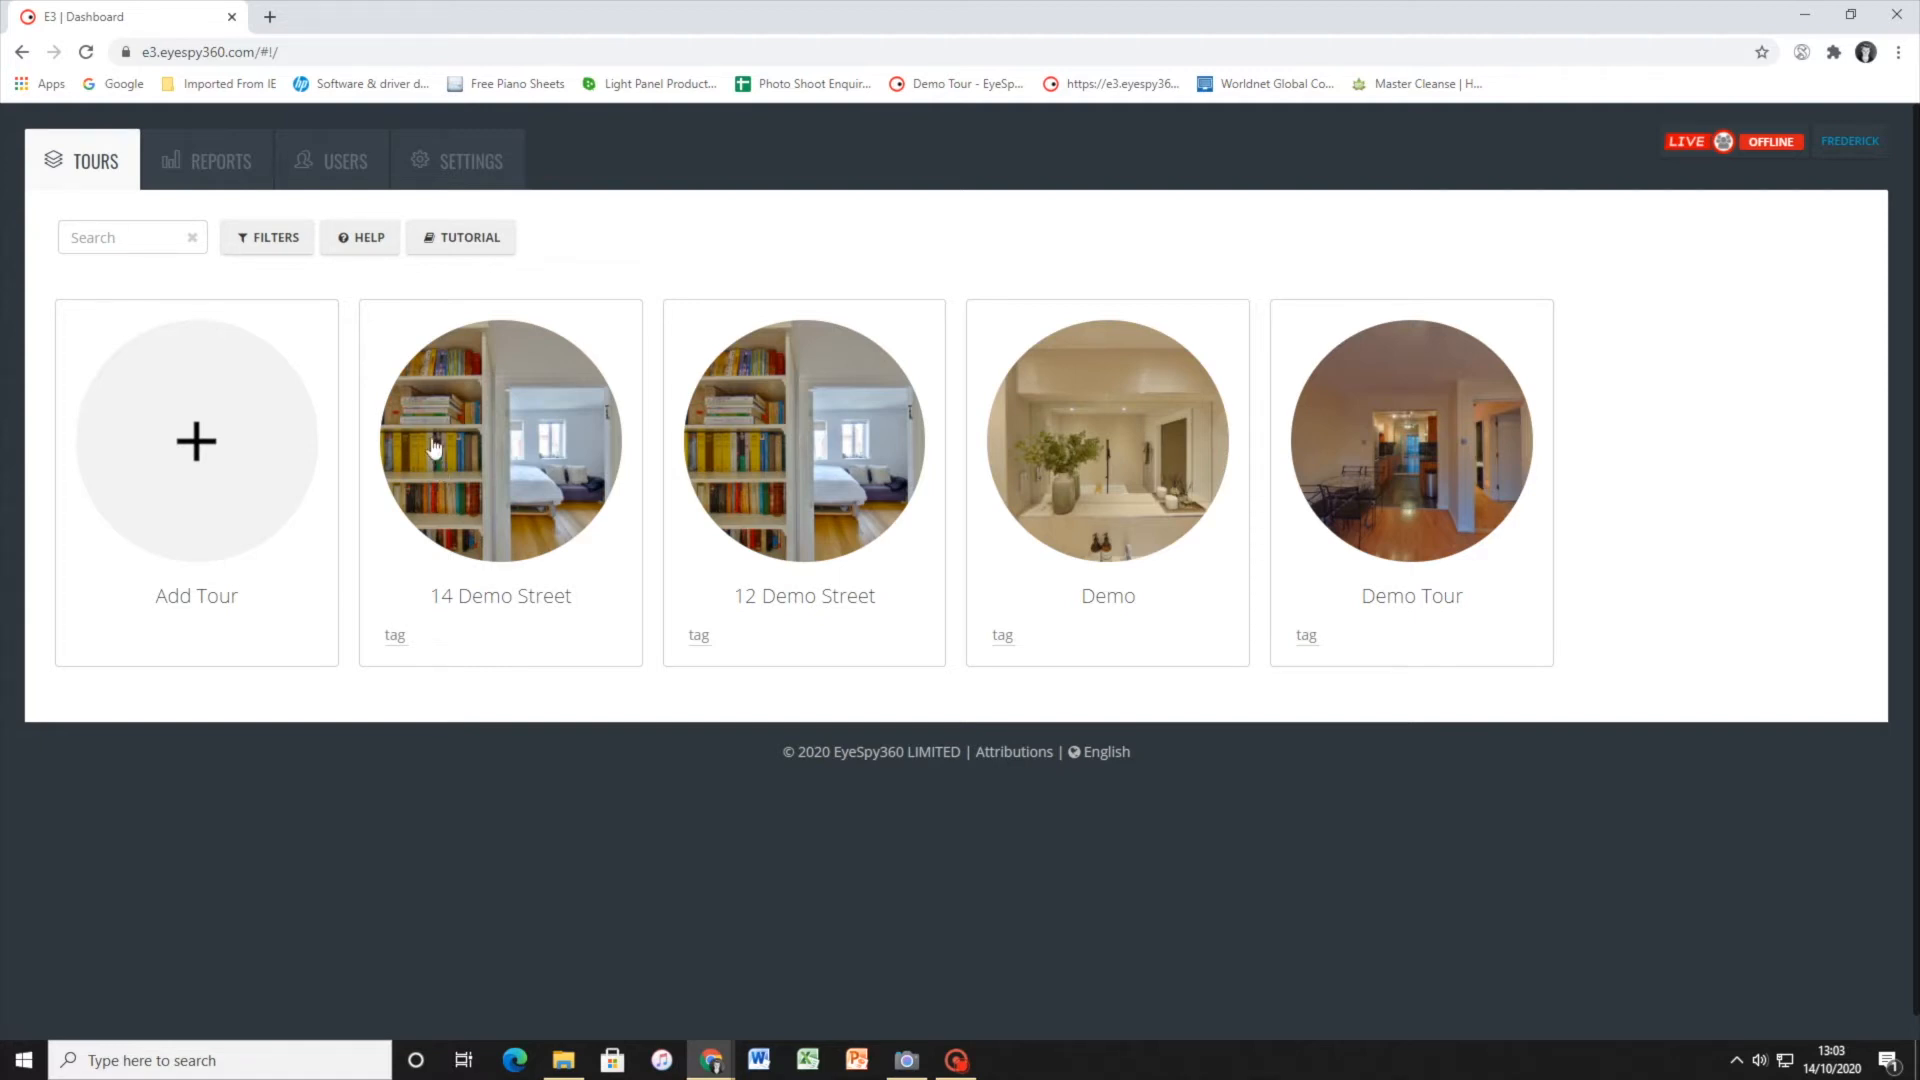
click(763, 470)
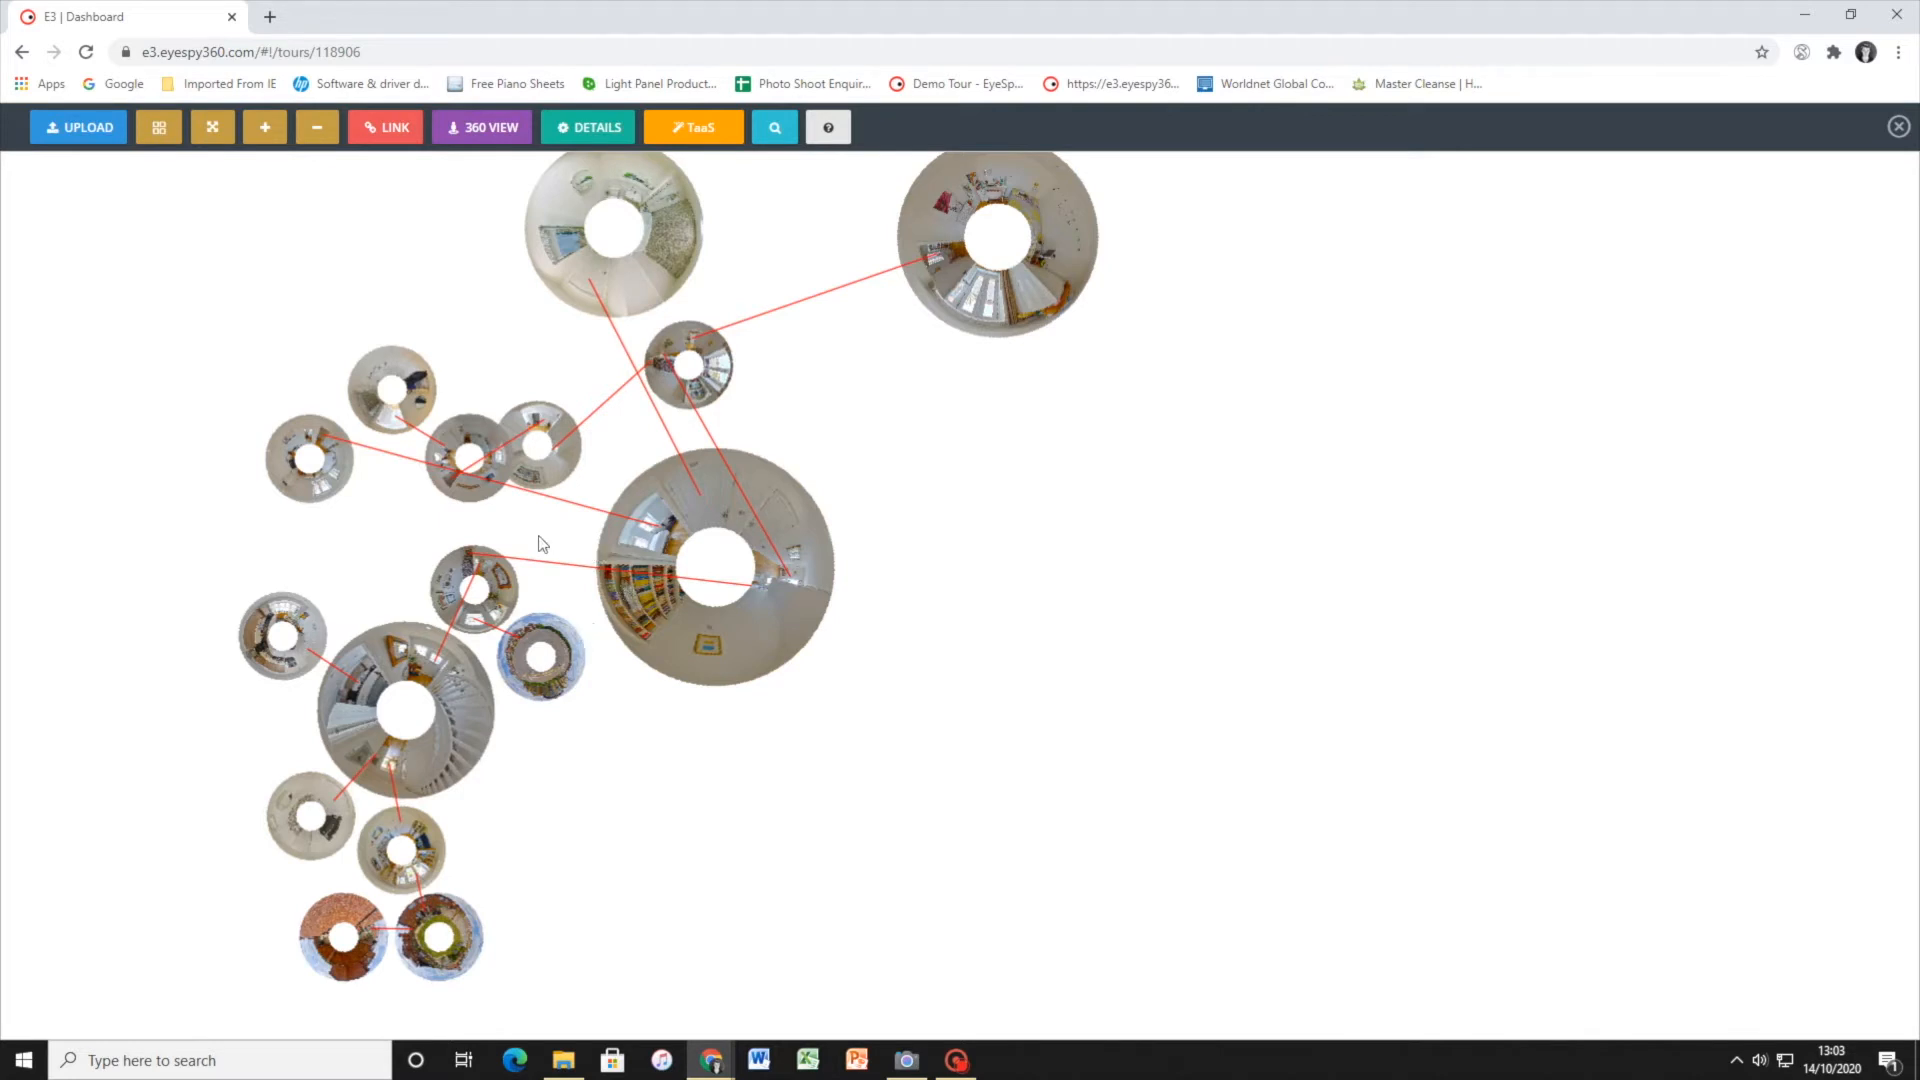
double_click(448, 696)
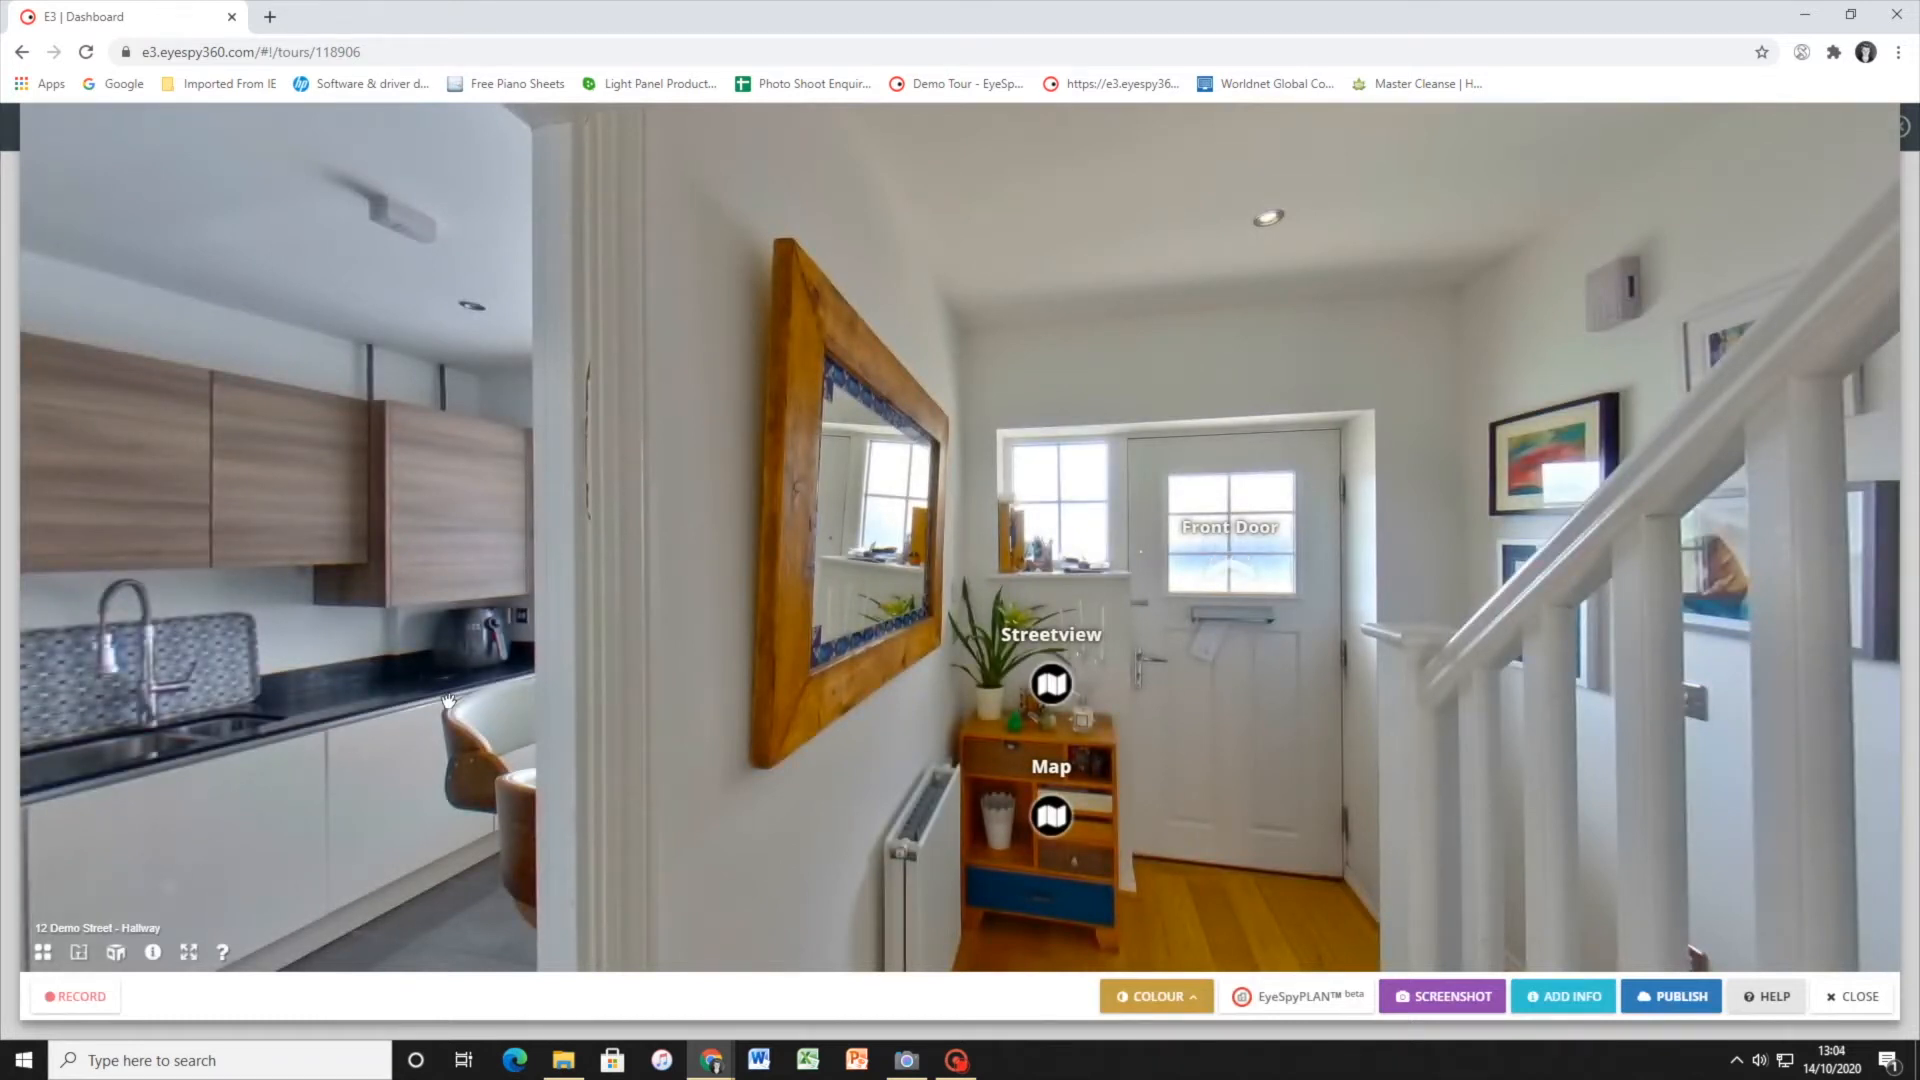
click(626, 594)
drag(850, 514, 1590, 535)
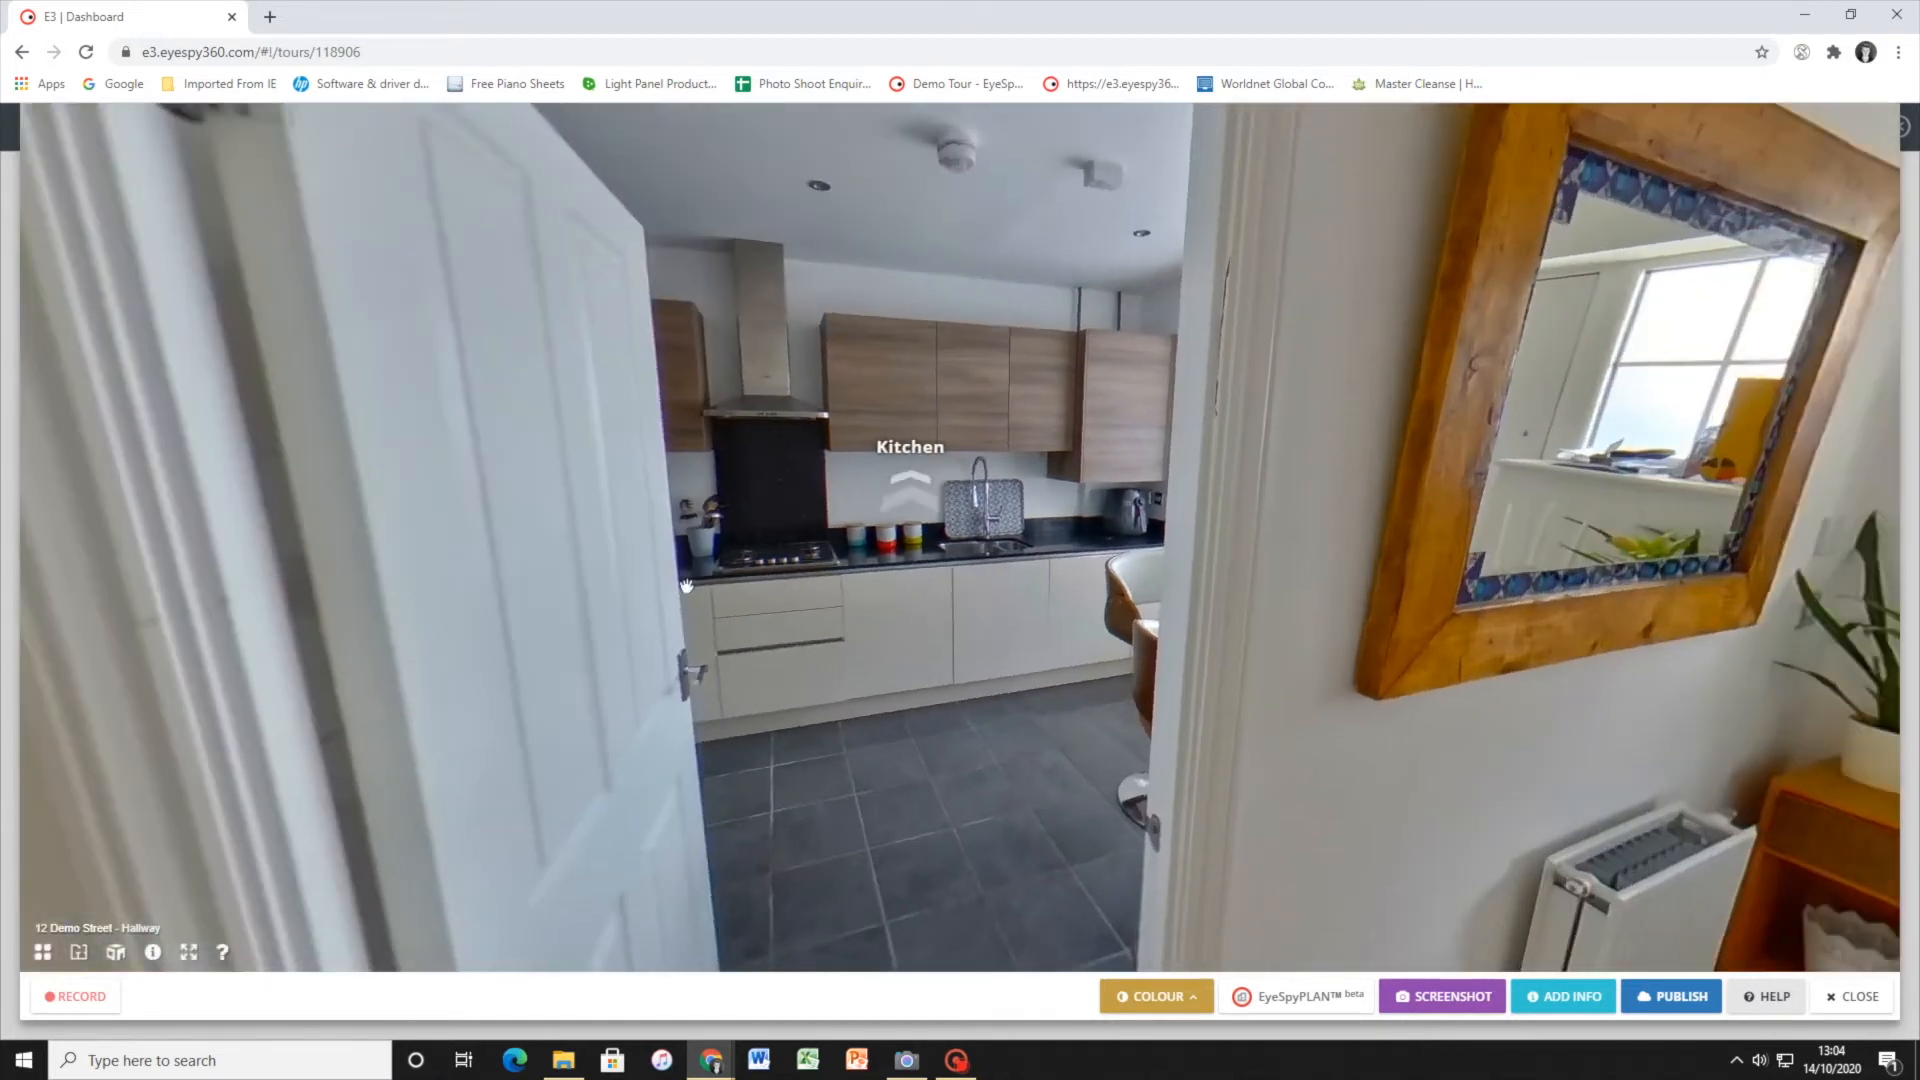
drag(1161, 544, 1383, 561)
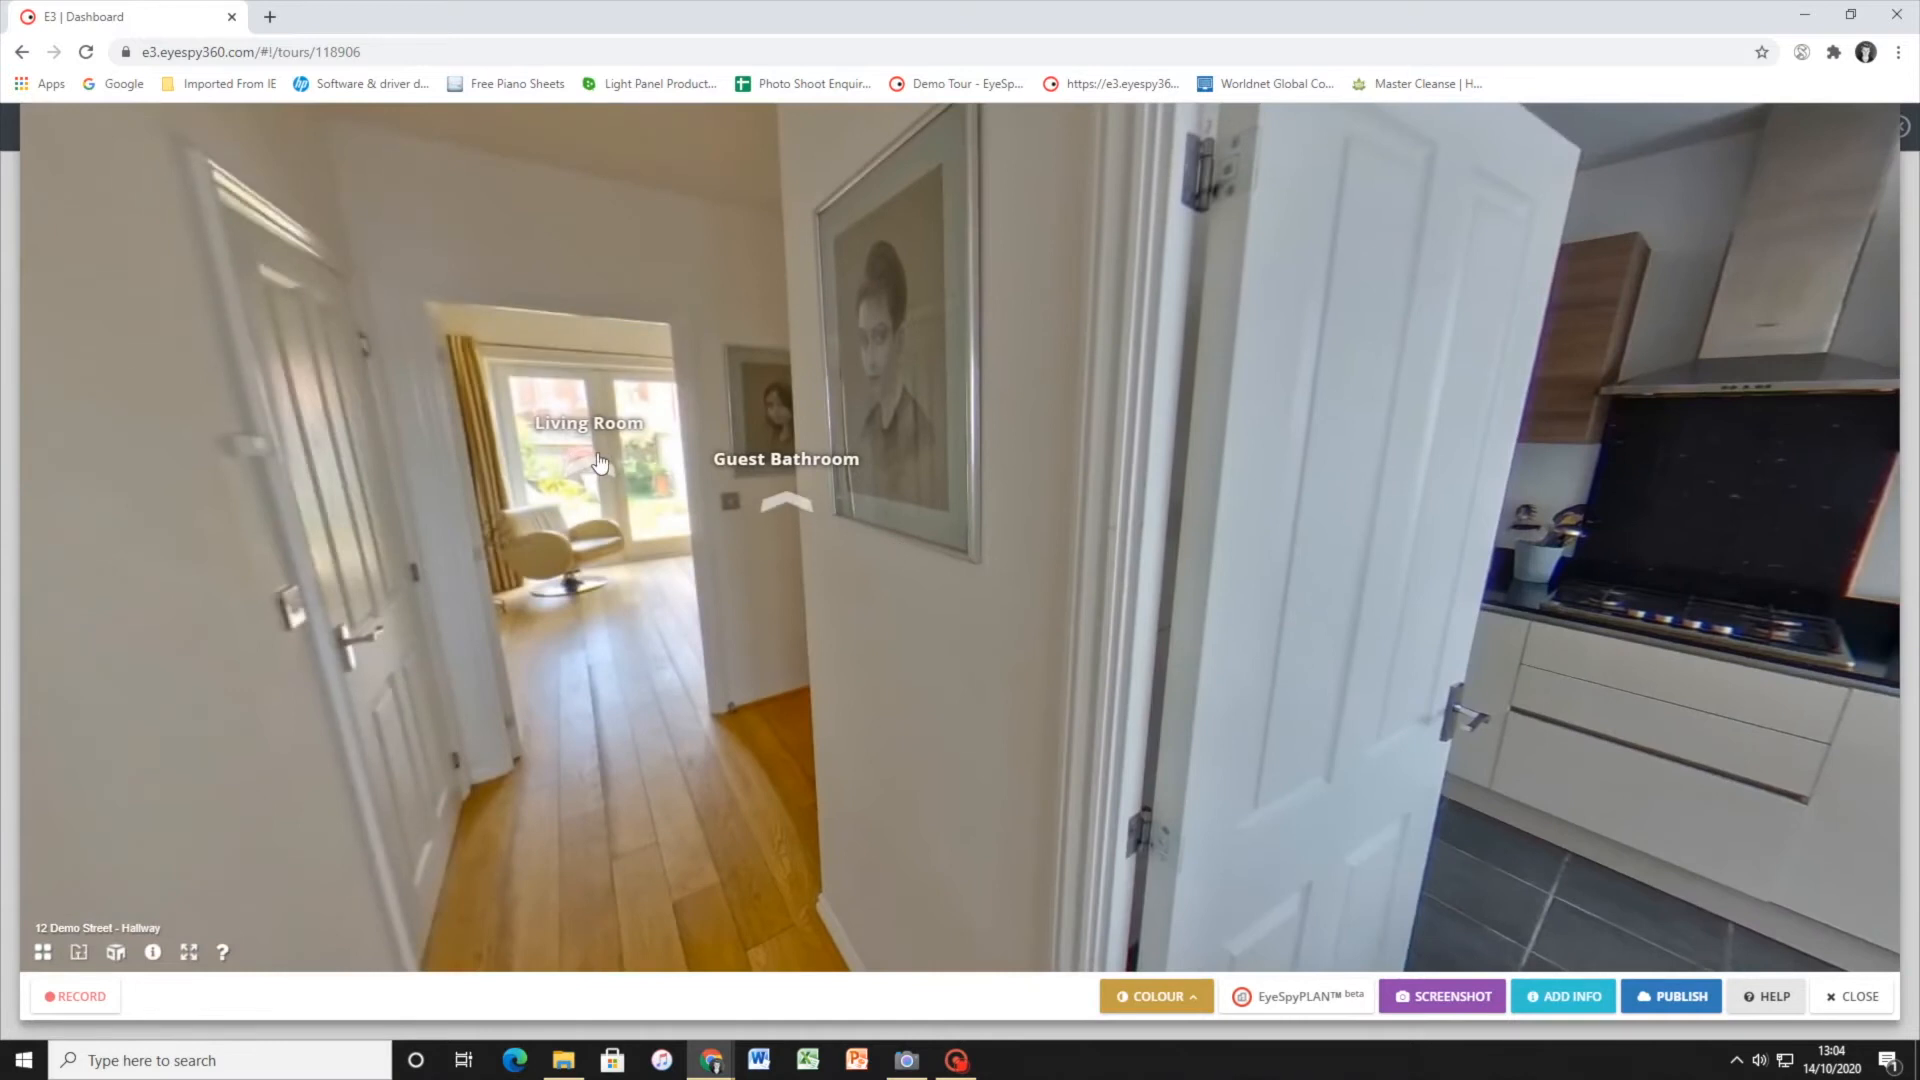
Move into the Living Room scene and look around from the sofa area to the television and garden doors
click(598, 461)
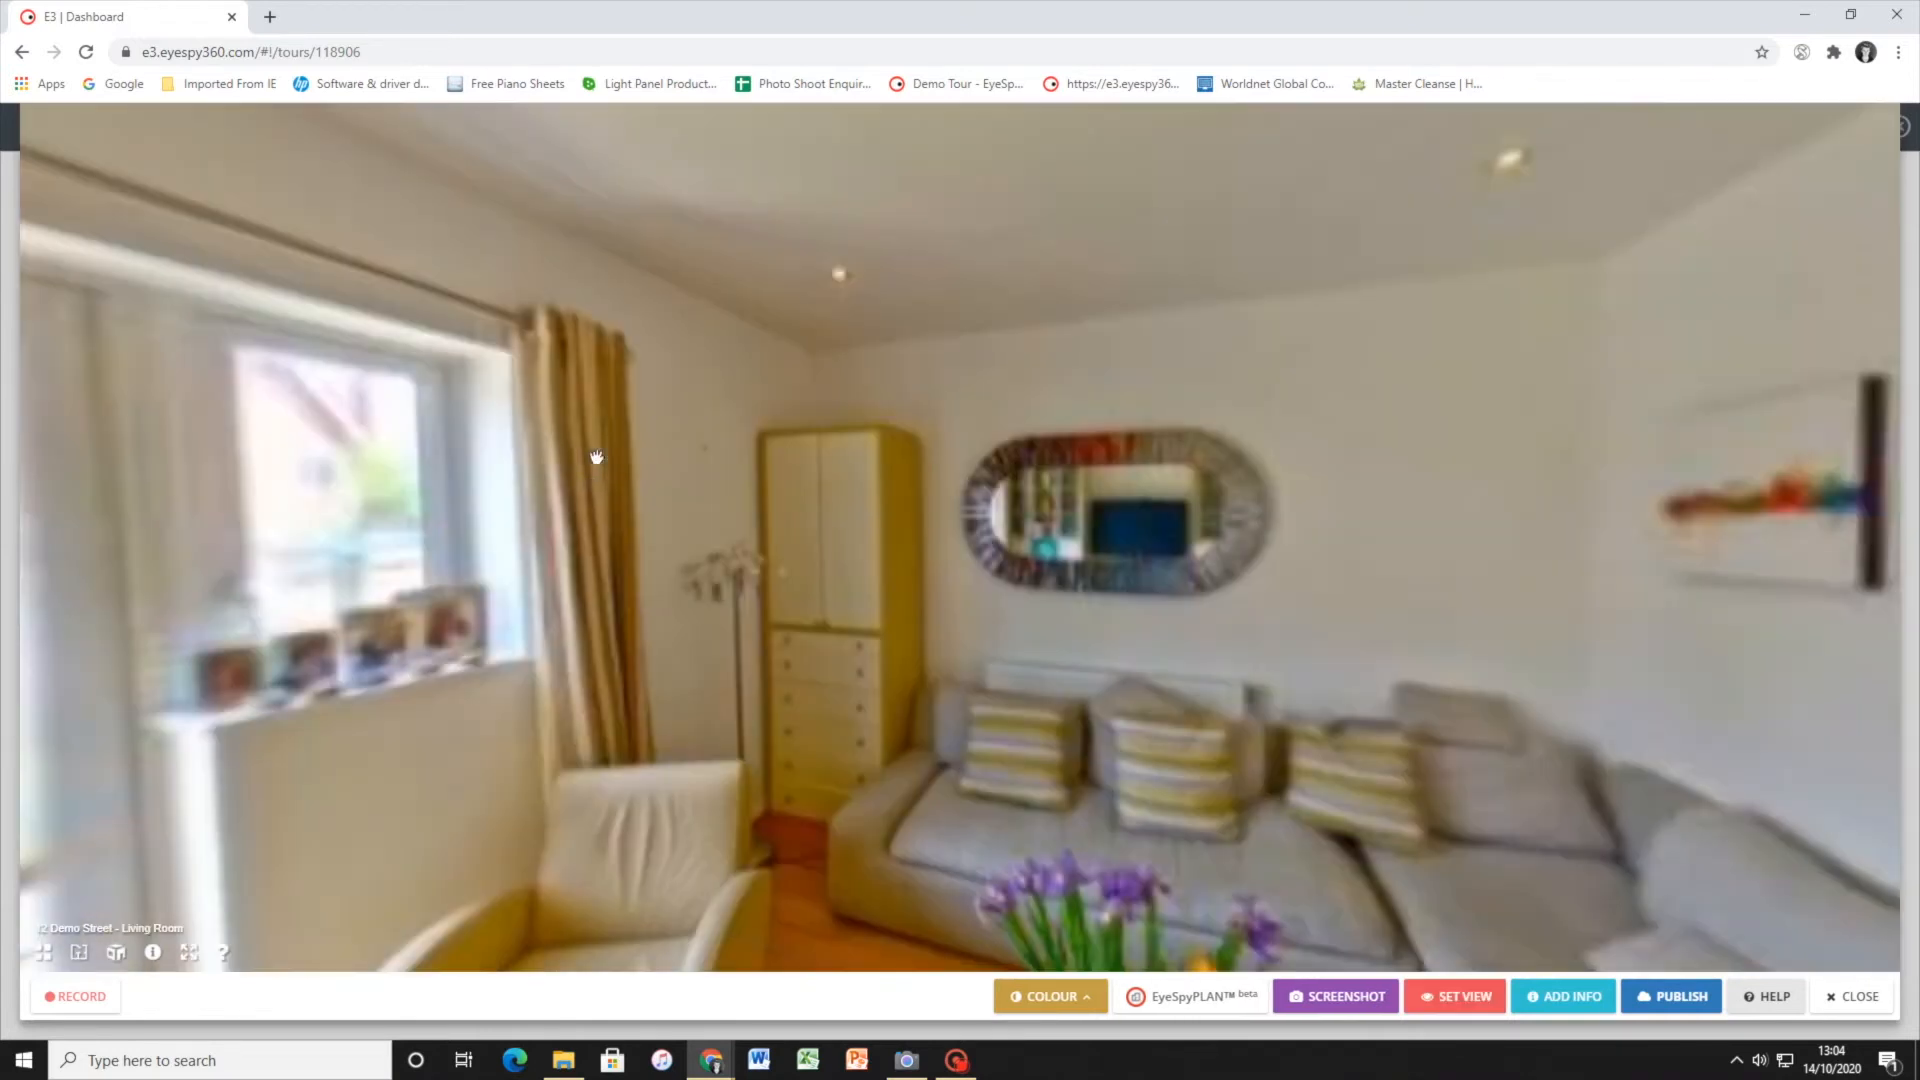
mouse_move(1078, 503)
mouse_down()
mouse_move(1234, 591)
mouse_move(831, 531)
mouse_move(570, 552)
mouse_up()
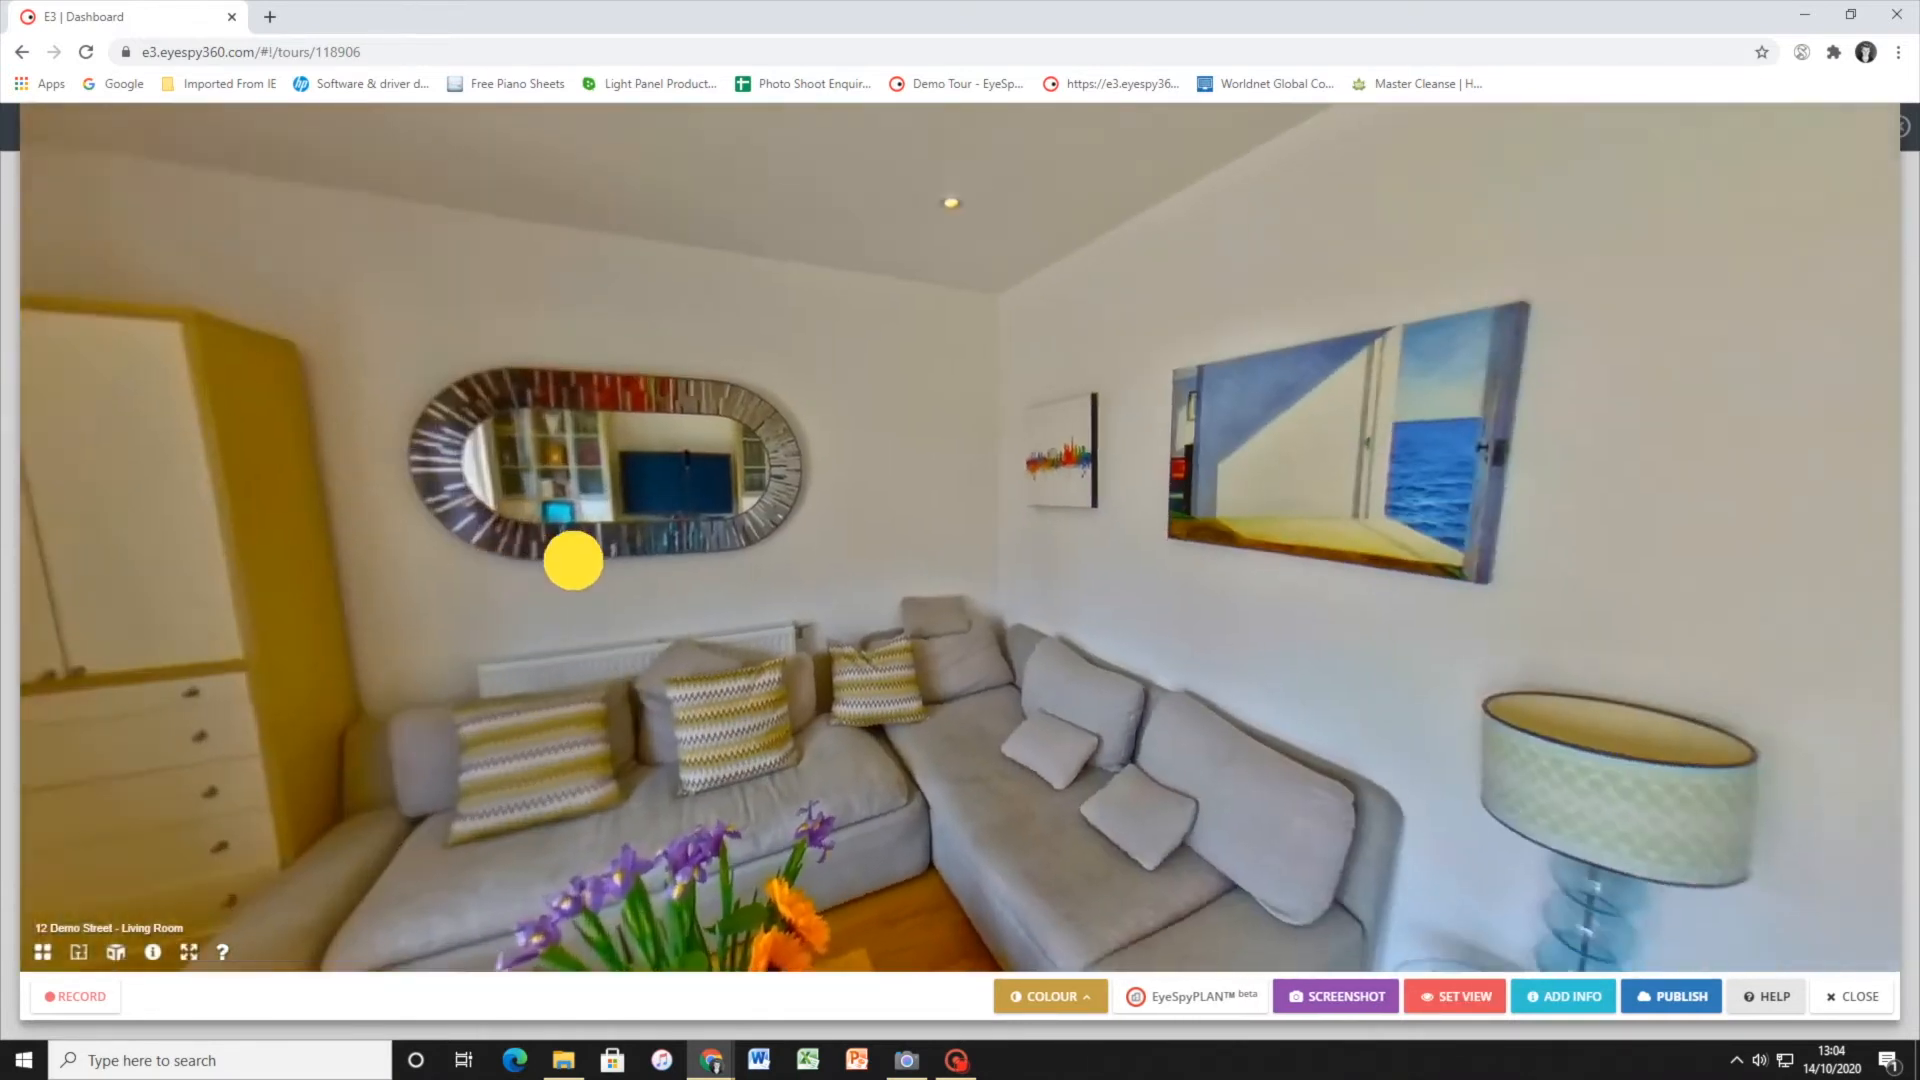
mouse_move(1038, 503)
mouse_down()
mouse_move(973, 514)
mouse_move(1221, 459)
mouse_up()
drag(660, 510, 969, 510)
mouse_move(802, 541)
mouse_down()
mouse_move(1250, 540)
mouse_move(797, 544)
mouse_move(1610, 585)
mouse_up()
drag(585, 607, 930, 563)
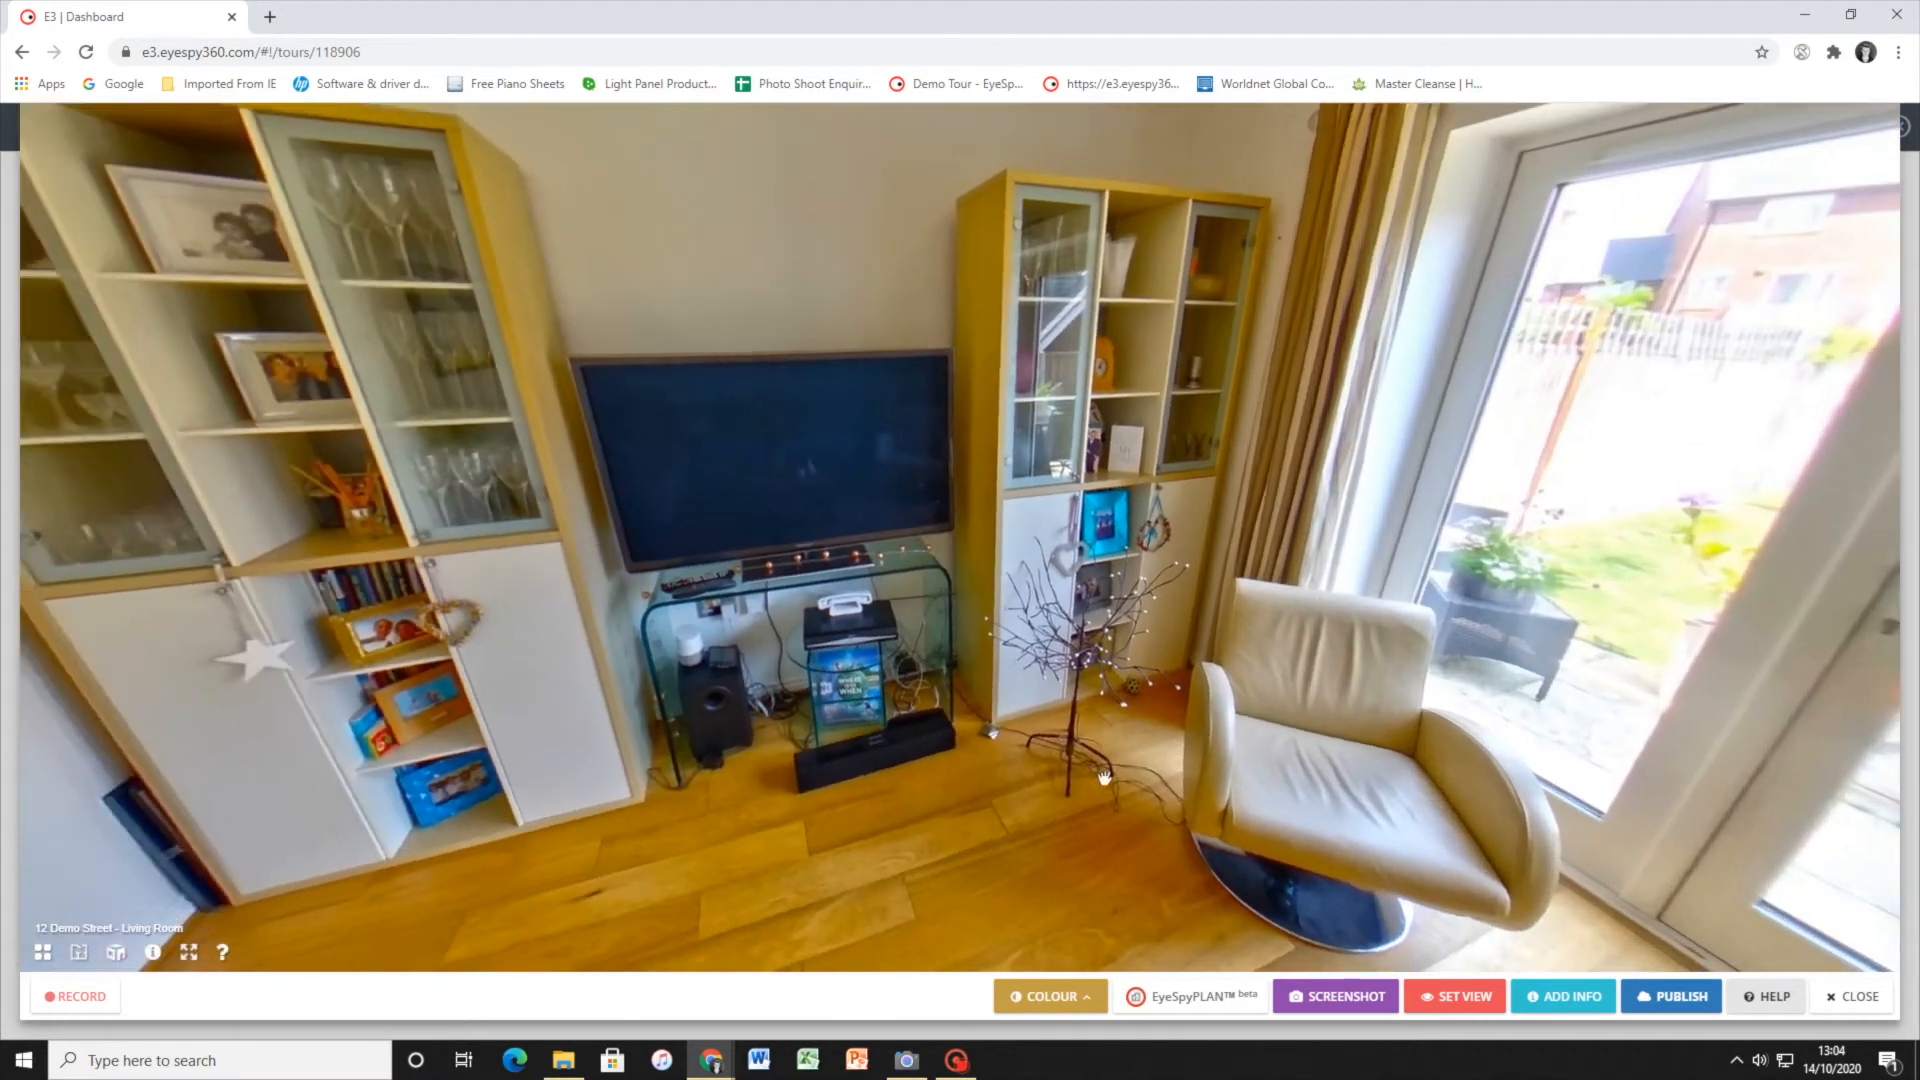
Add an information hotspot to the Living Room scene with the text State of the Art Entertainment System
click(1567, 1000)
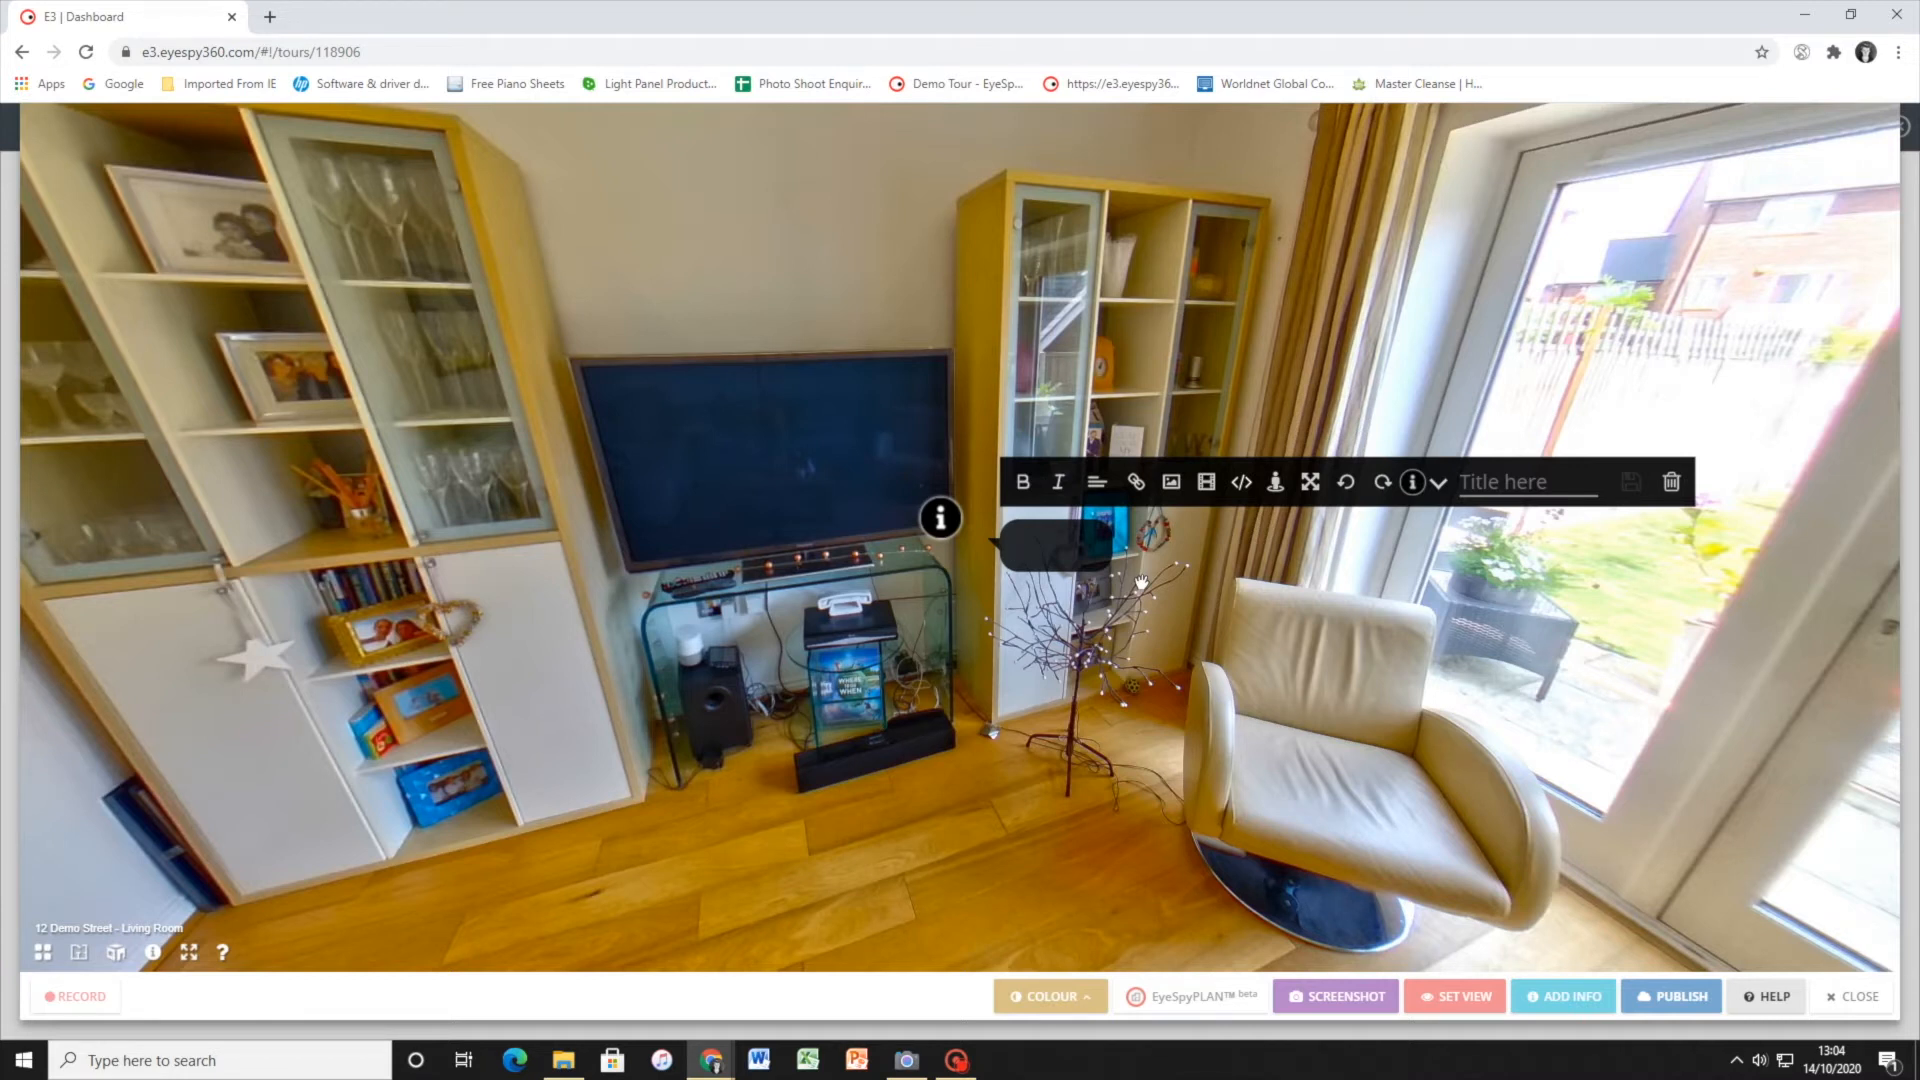
text(State of the A)
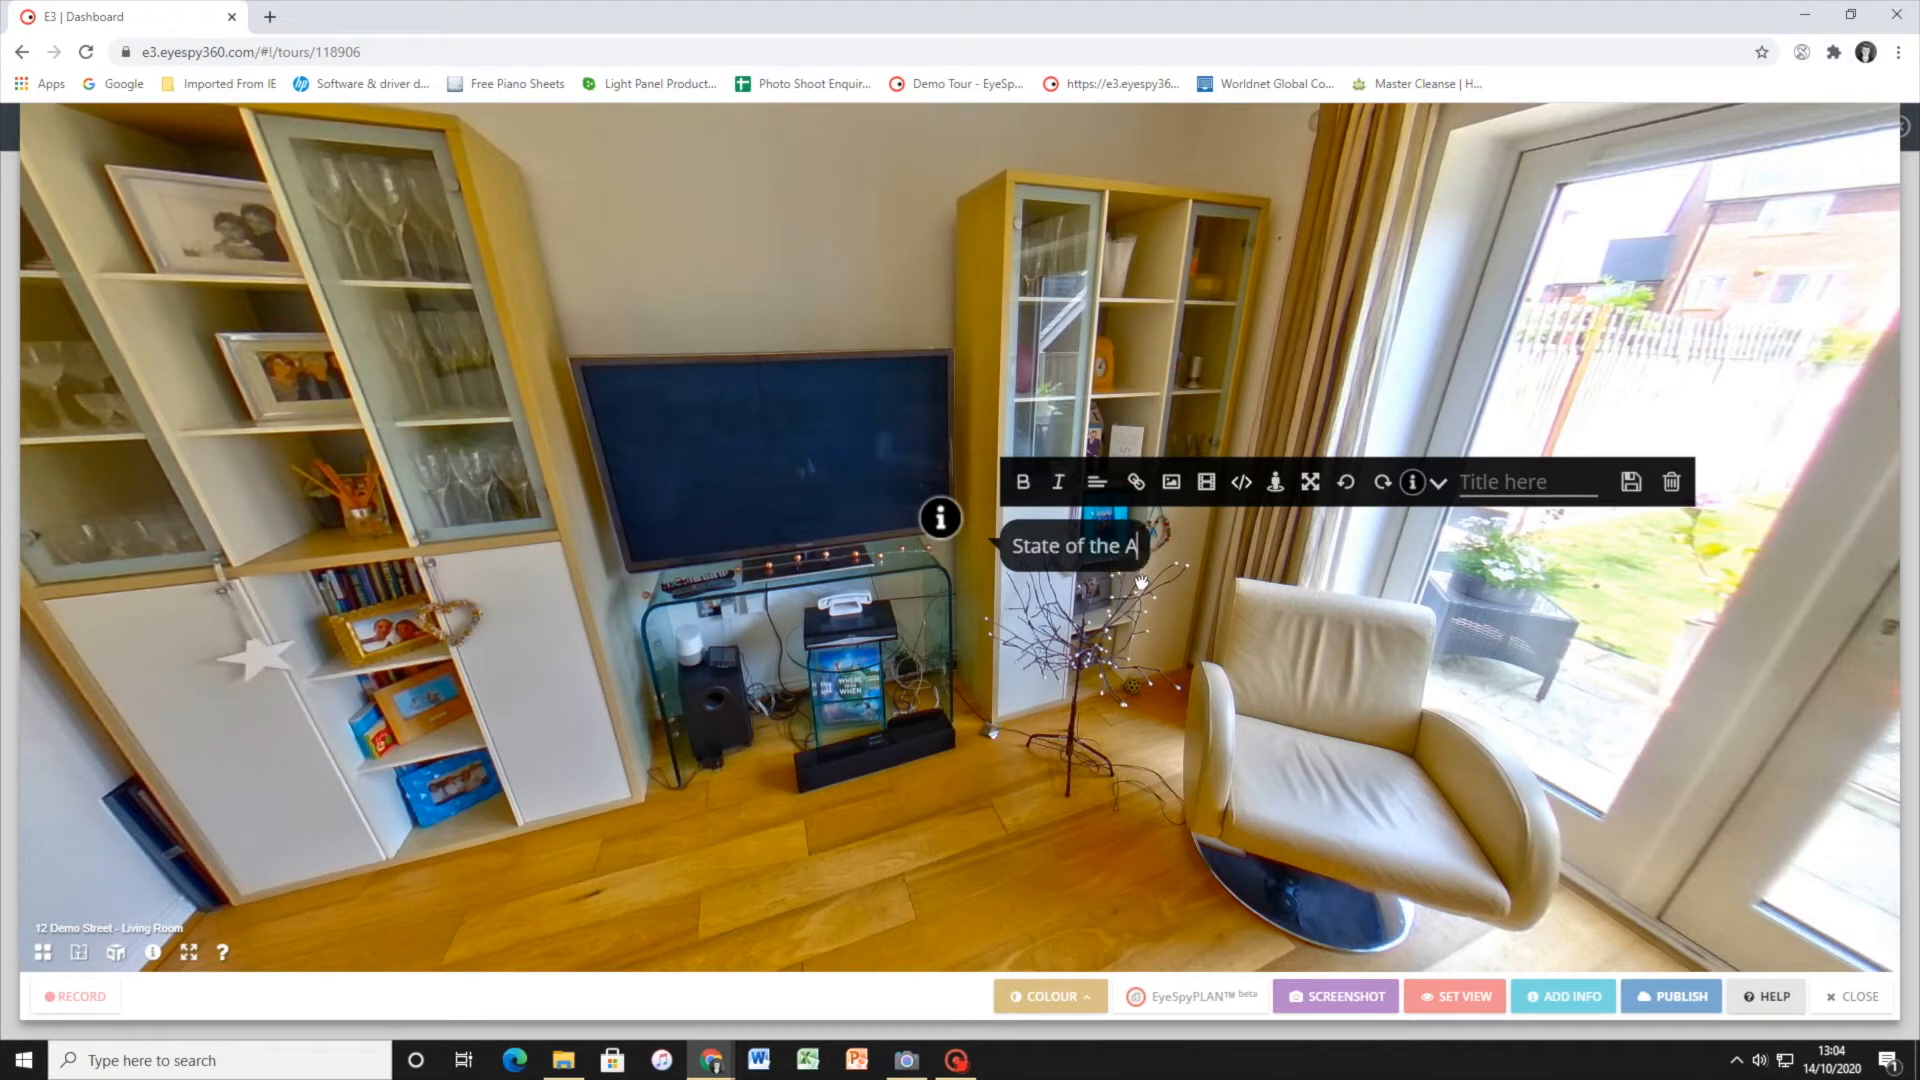
text(rt Entertai)
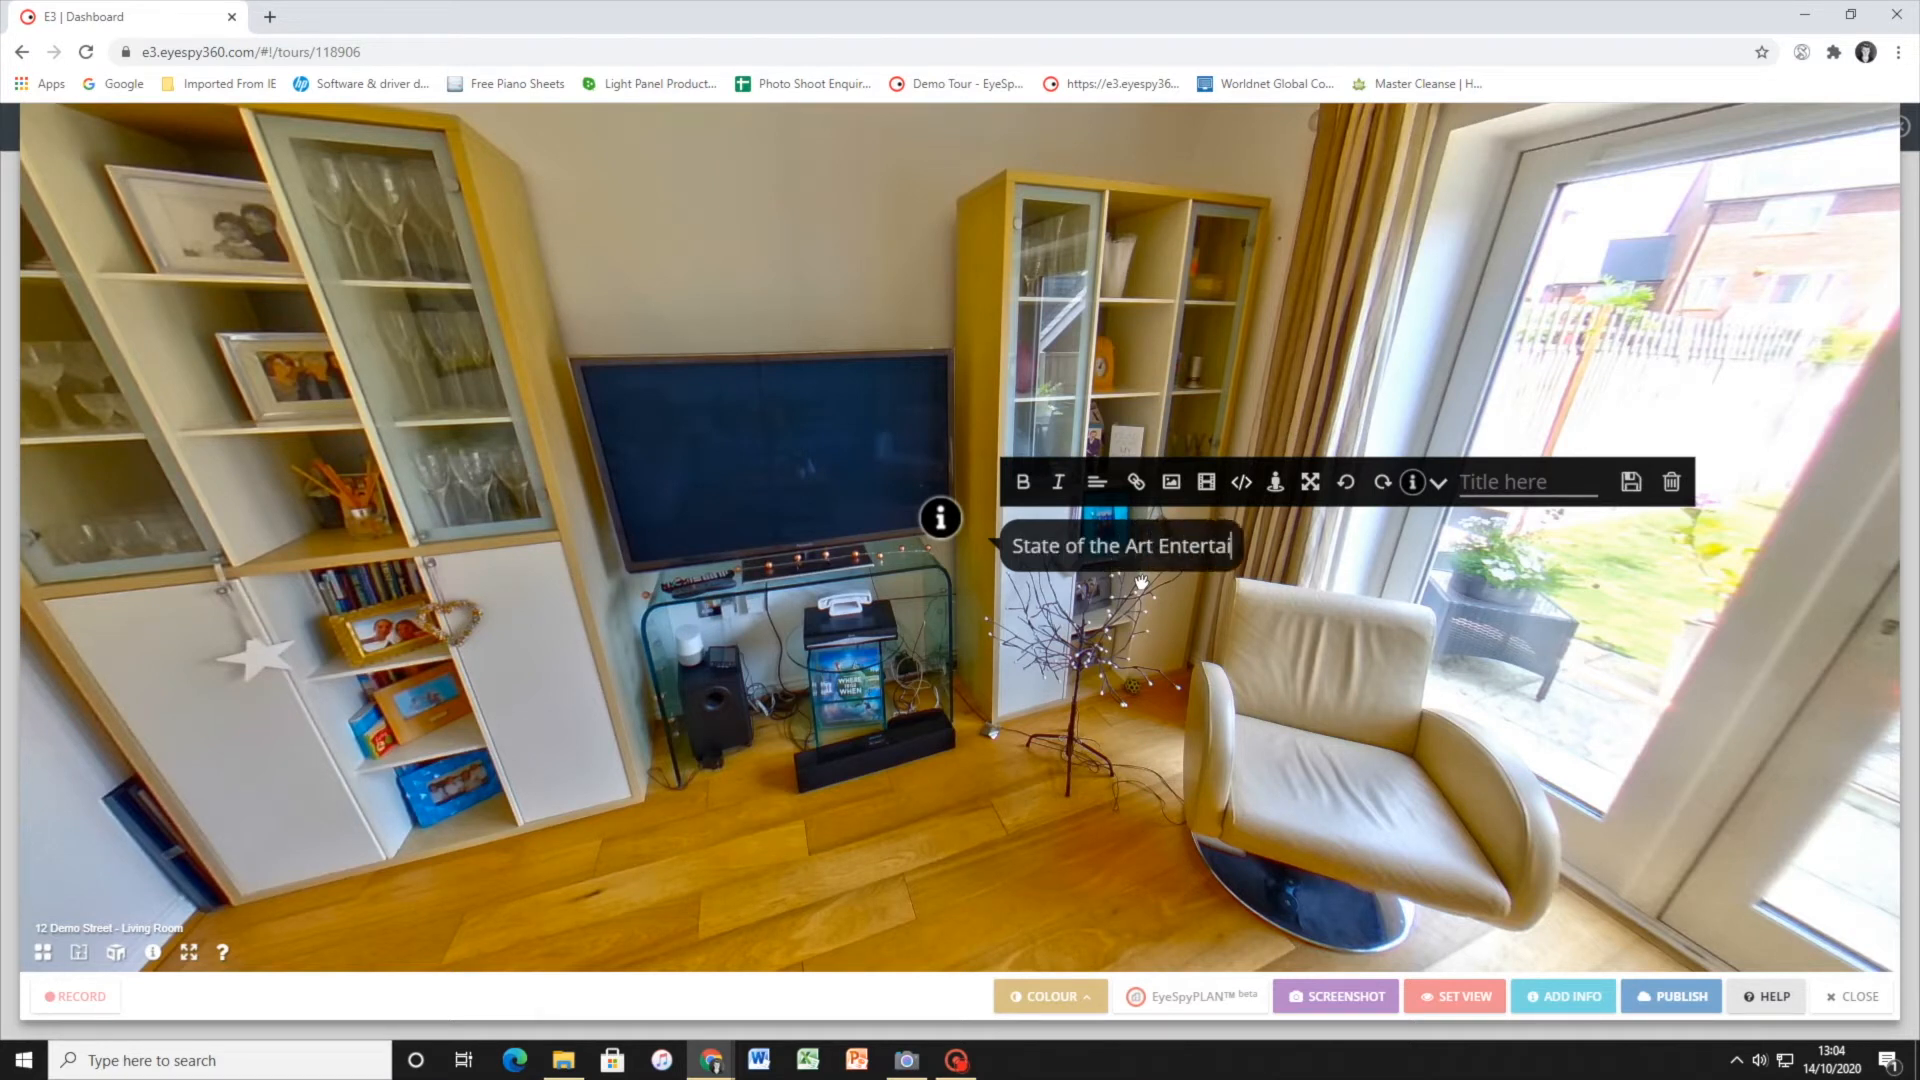
text(nment System)
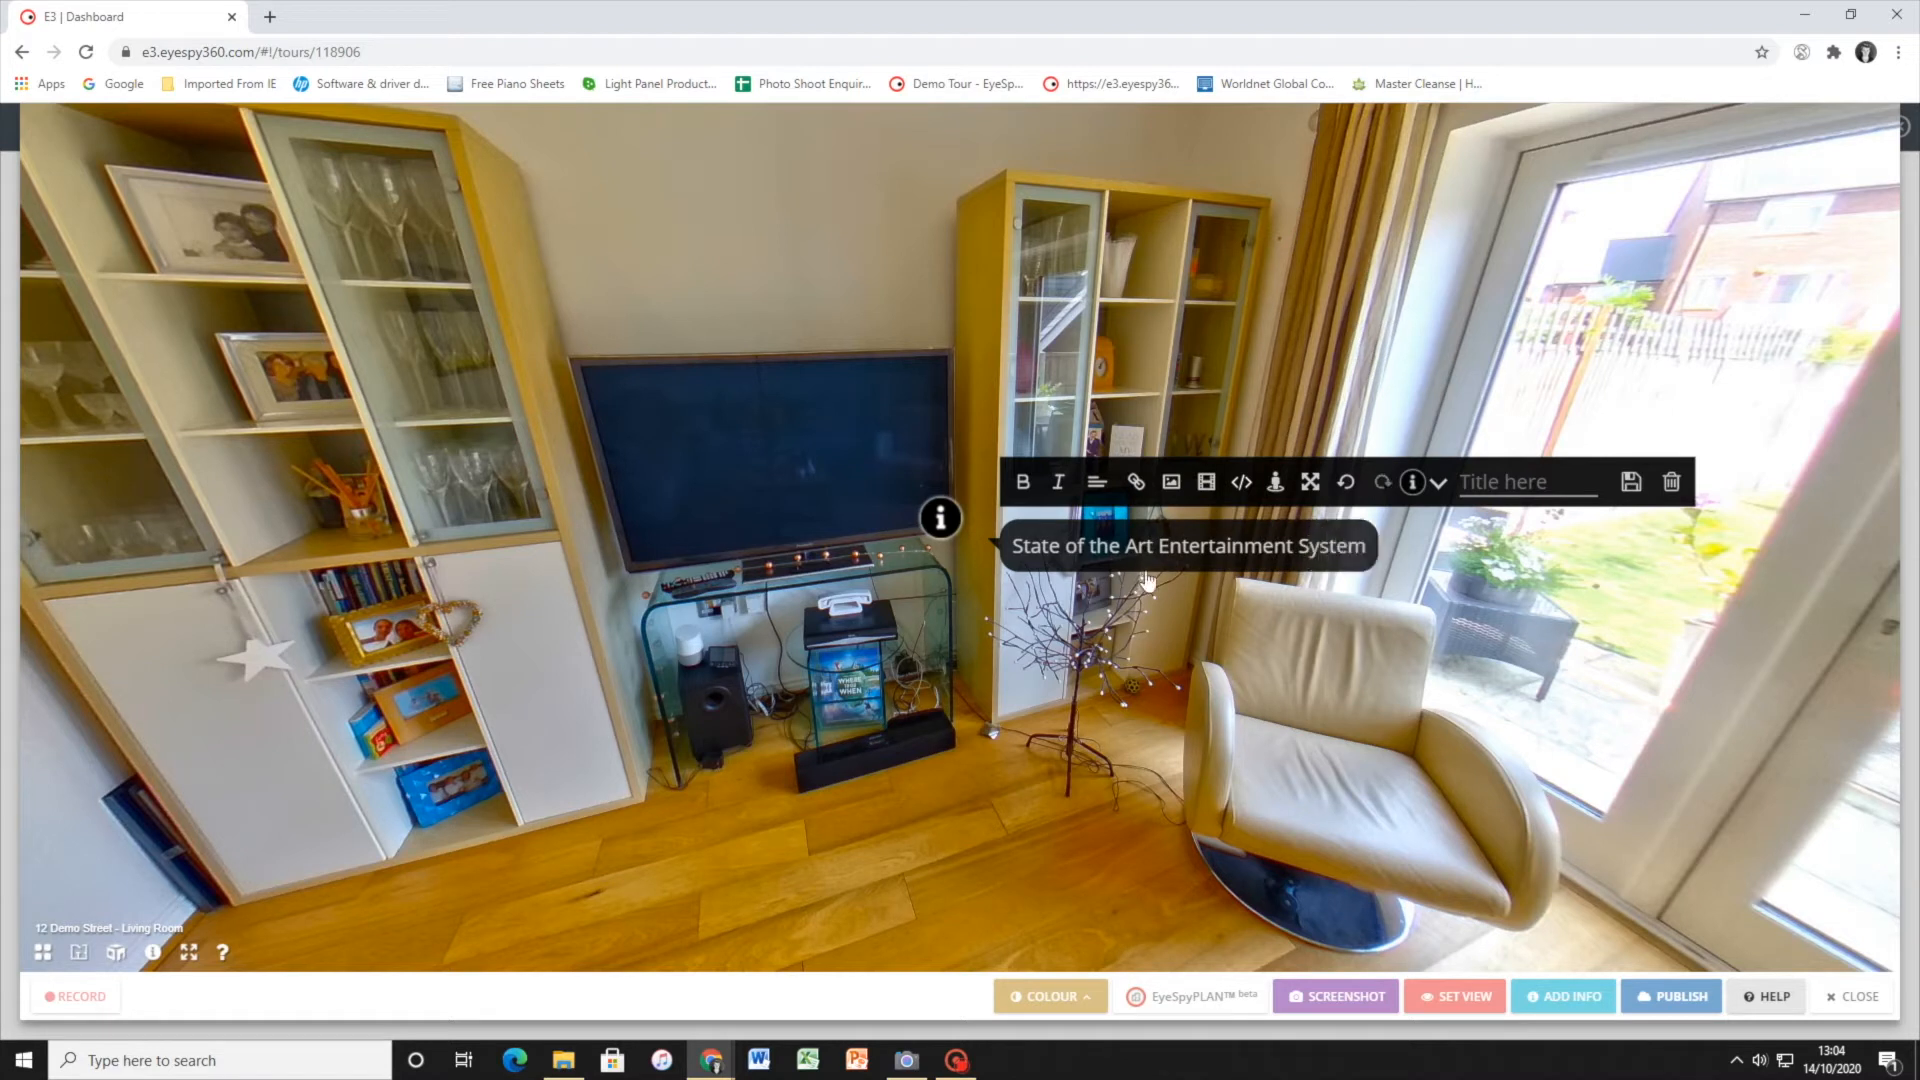
Try bold and italic formatting on the hotspot's State of the Art Entertainment System text, removing each again
drag(1013, 545, 1366, 545)
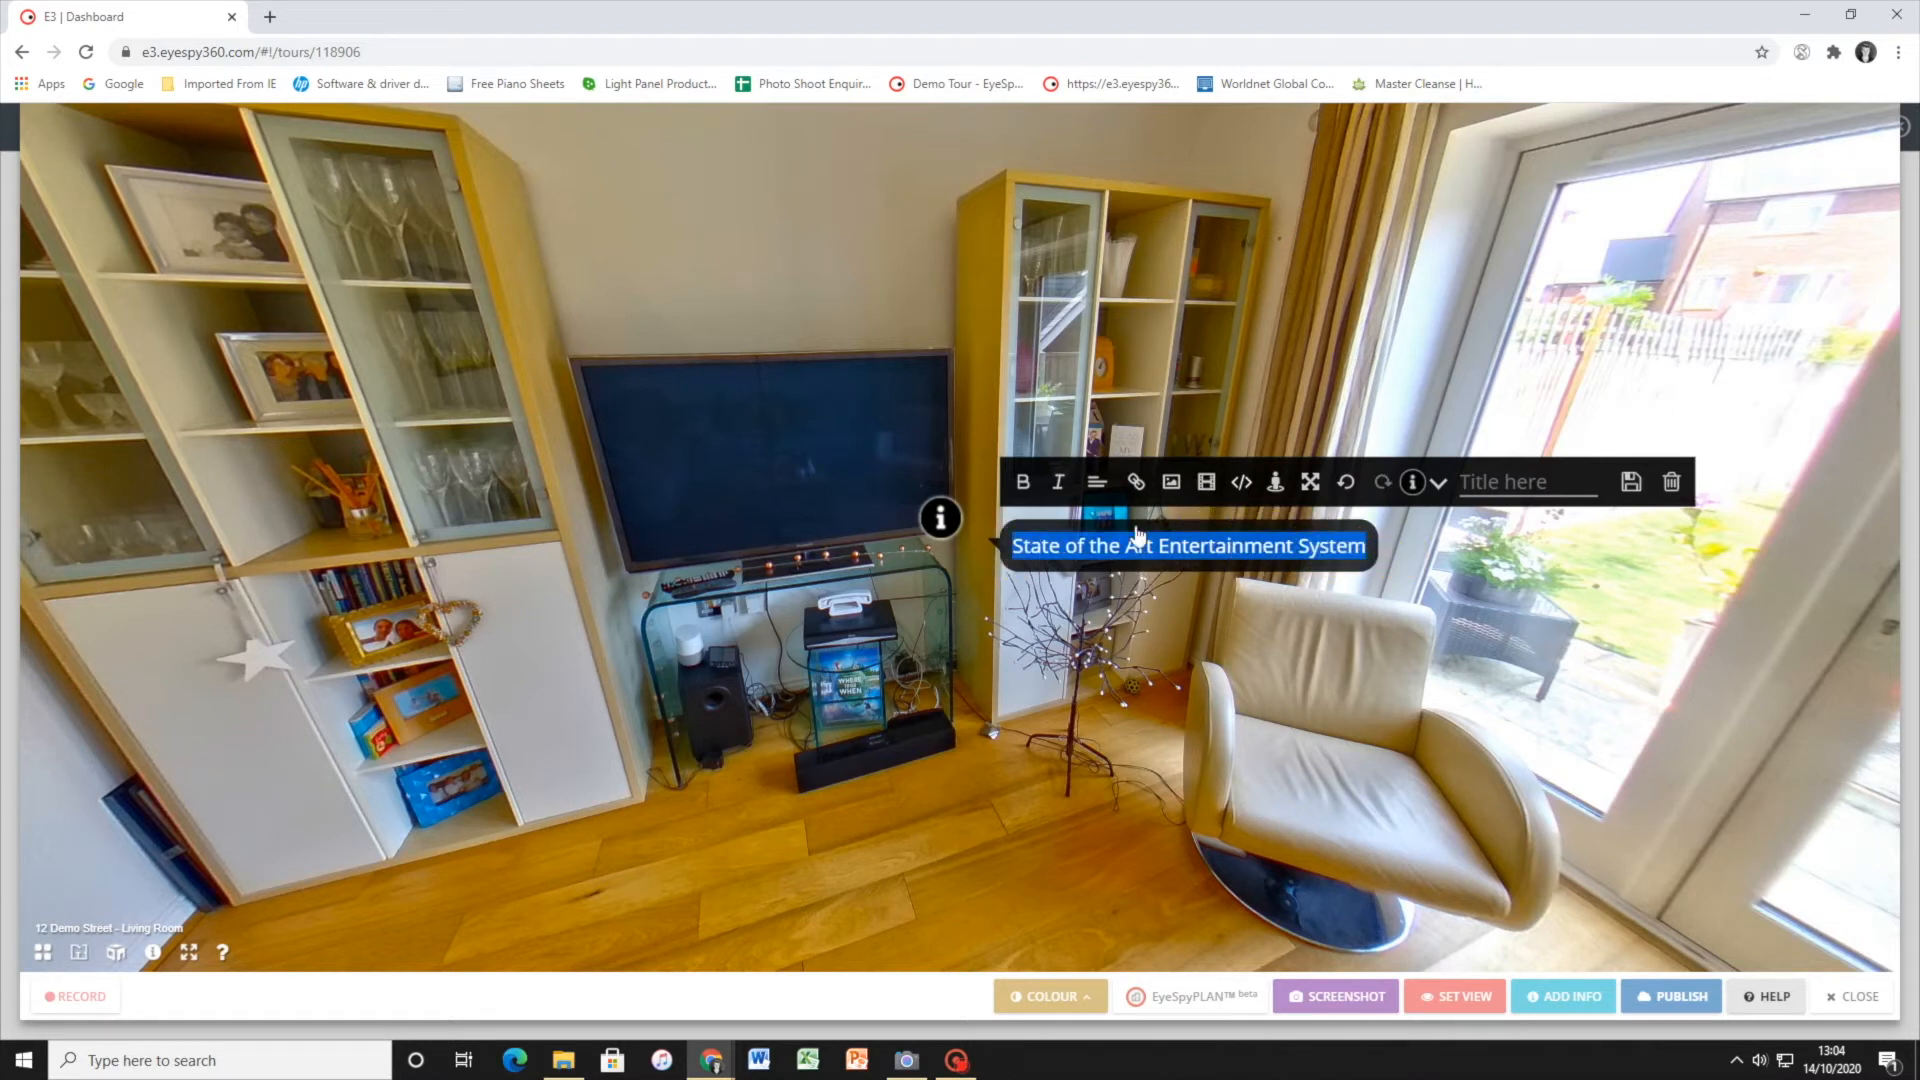
click(1022, 482)
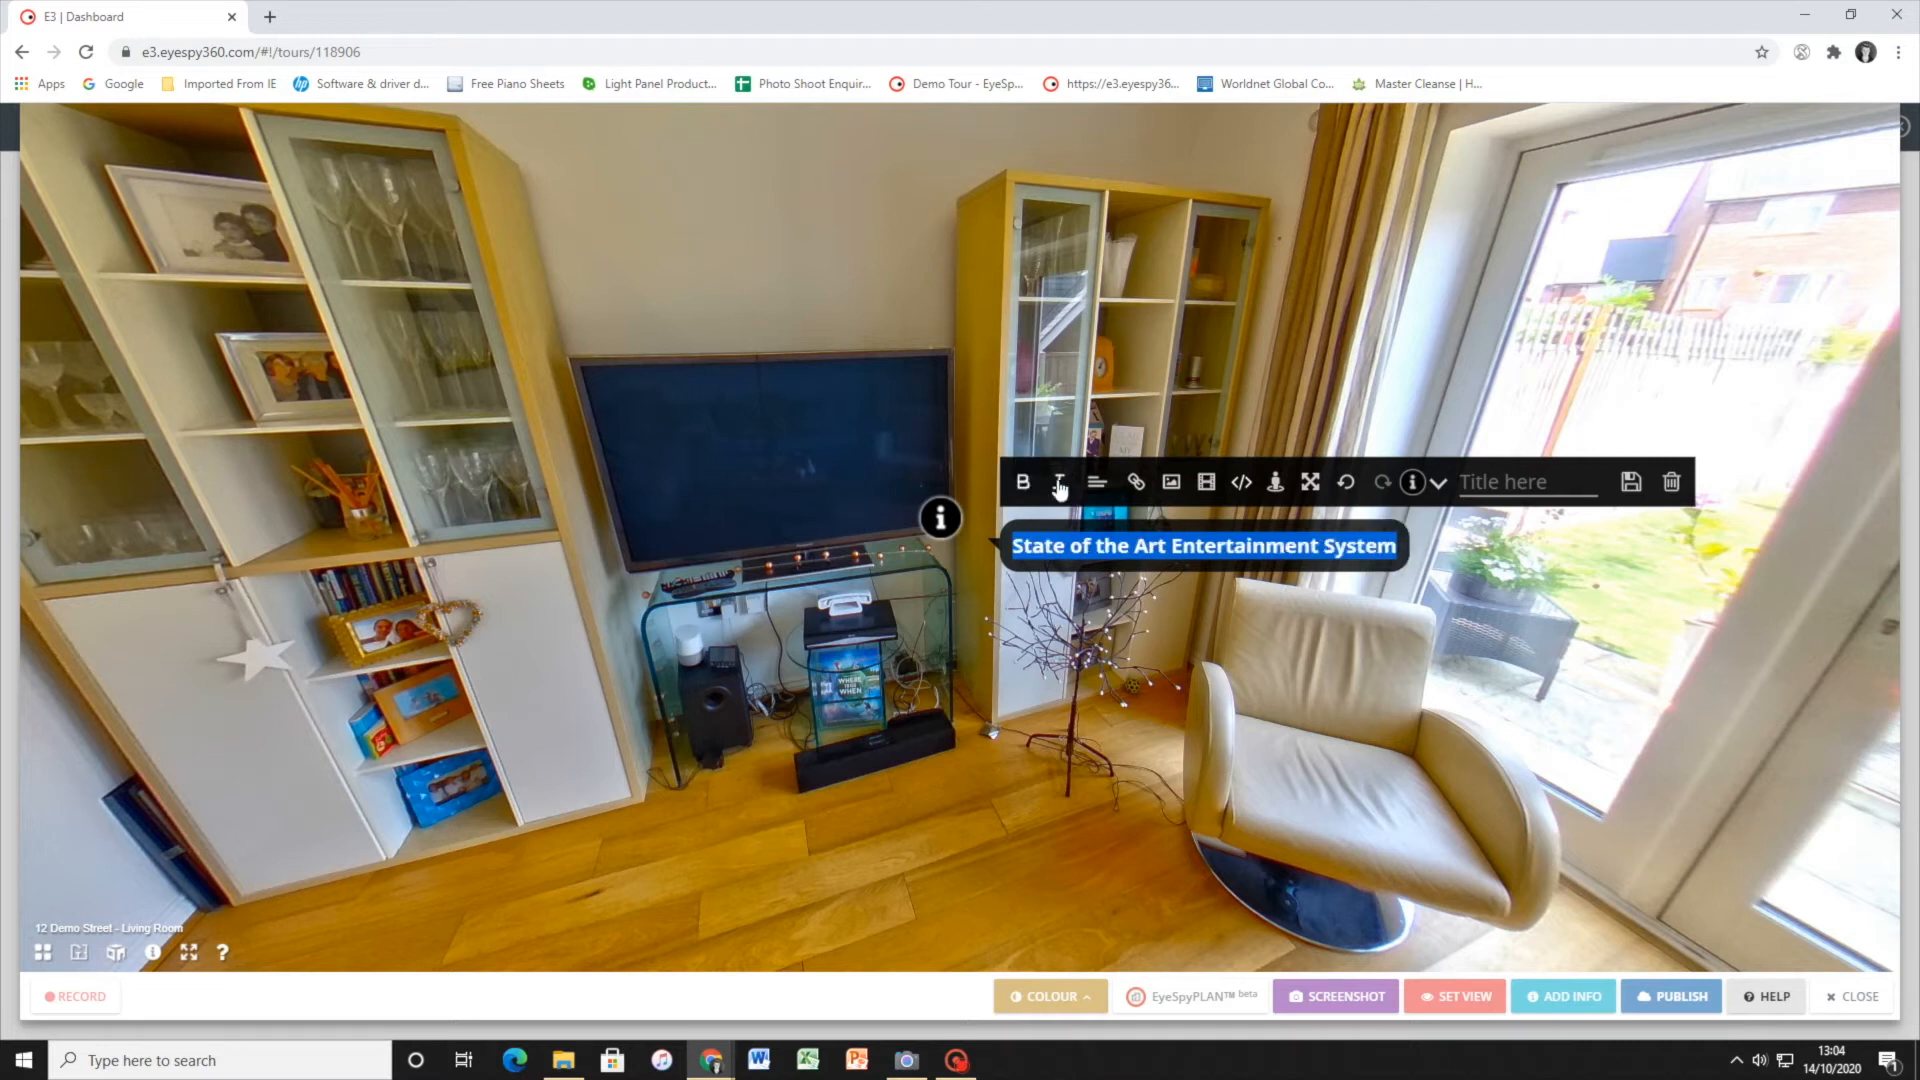
click(1024, 483)
click(1055, 487)
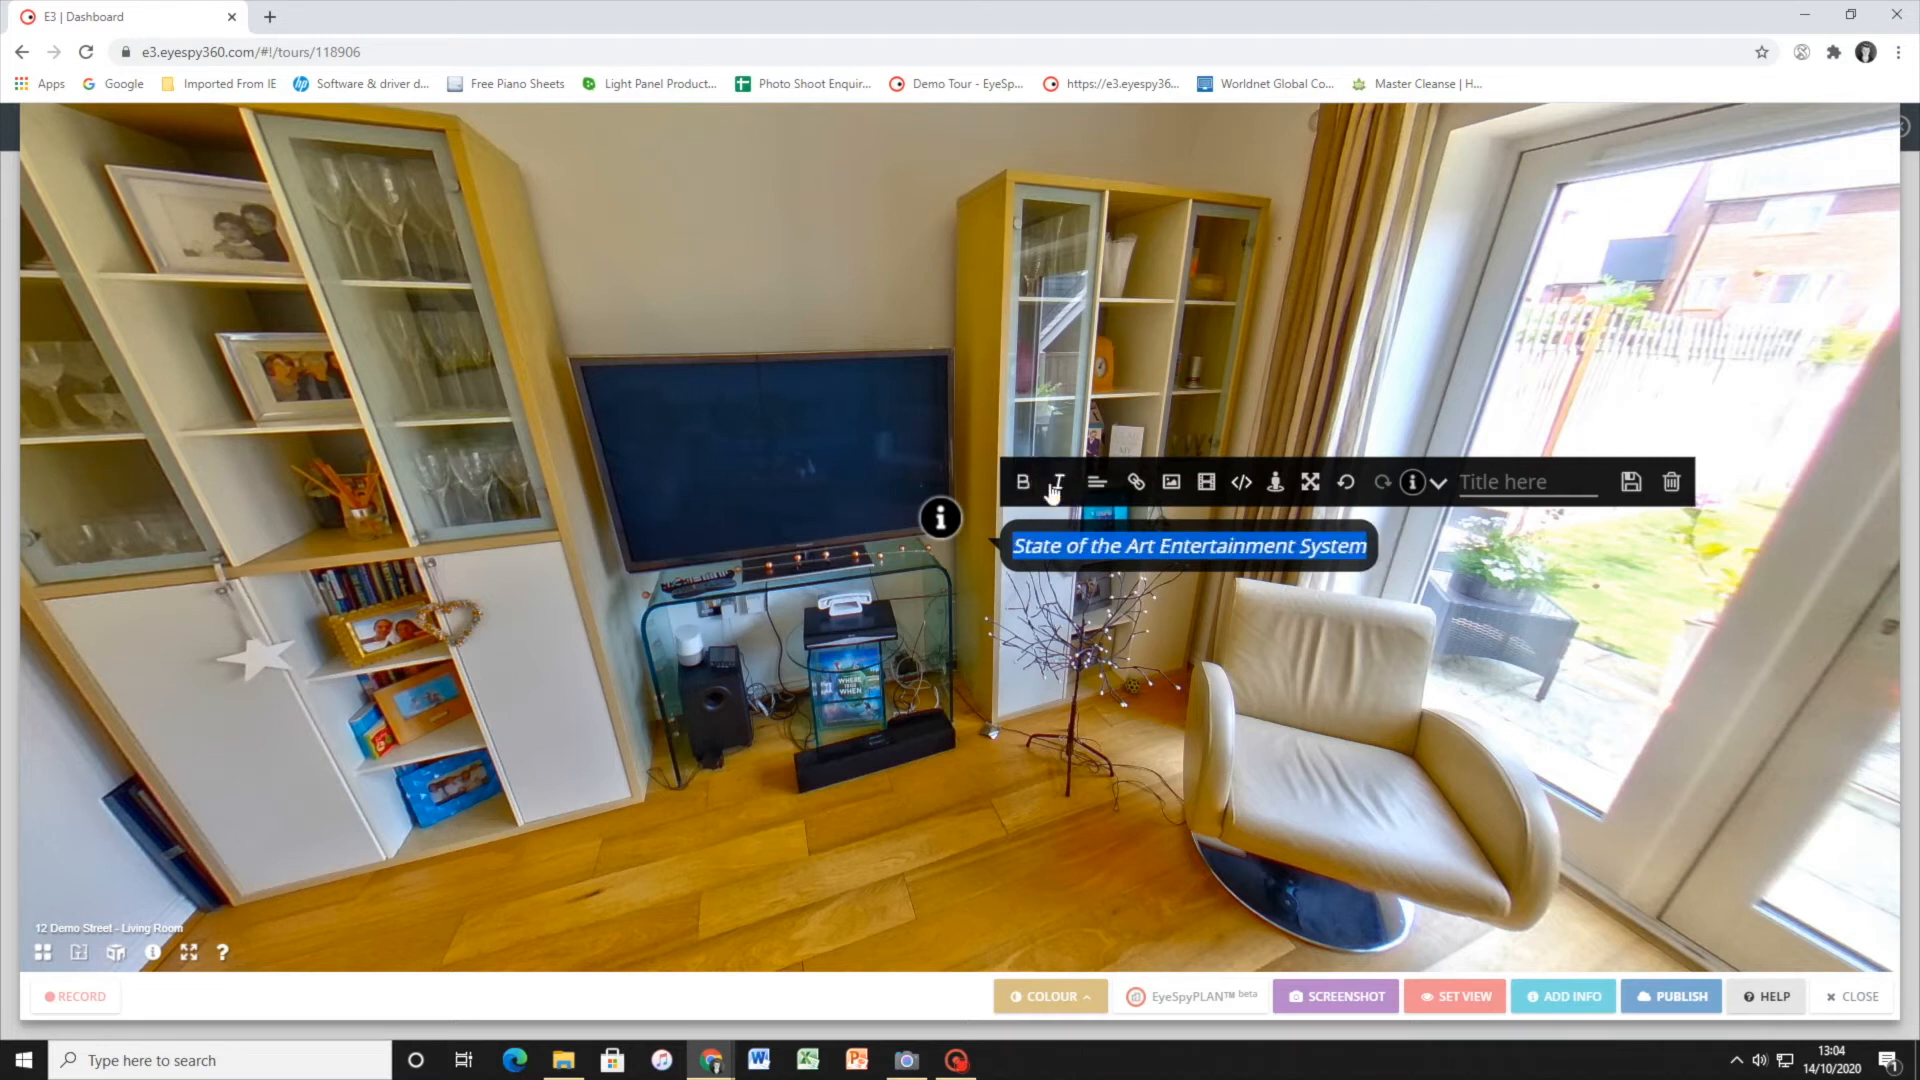
click(1055, 485)
click(1067, 553)
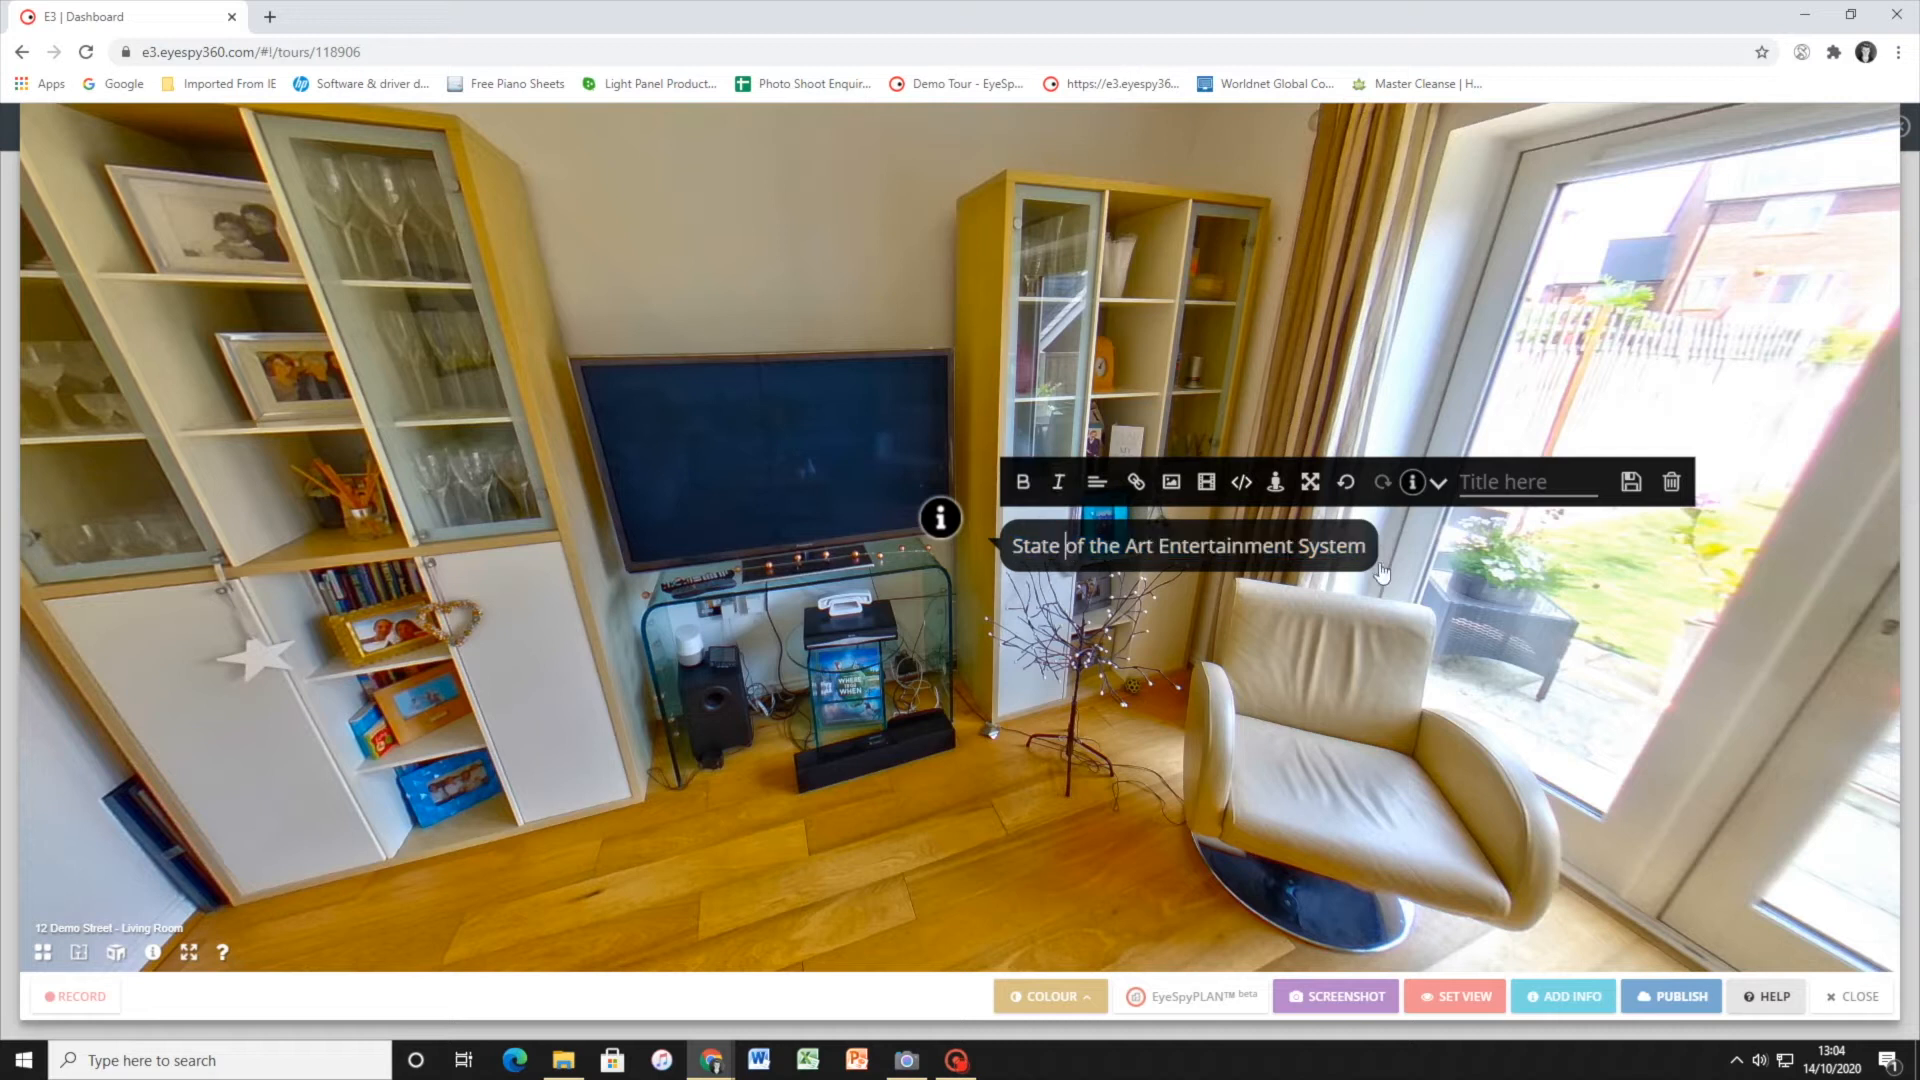
click(1350, 549)
Title the information hotspot TV and save it
click(1518, 476)
text(TV)
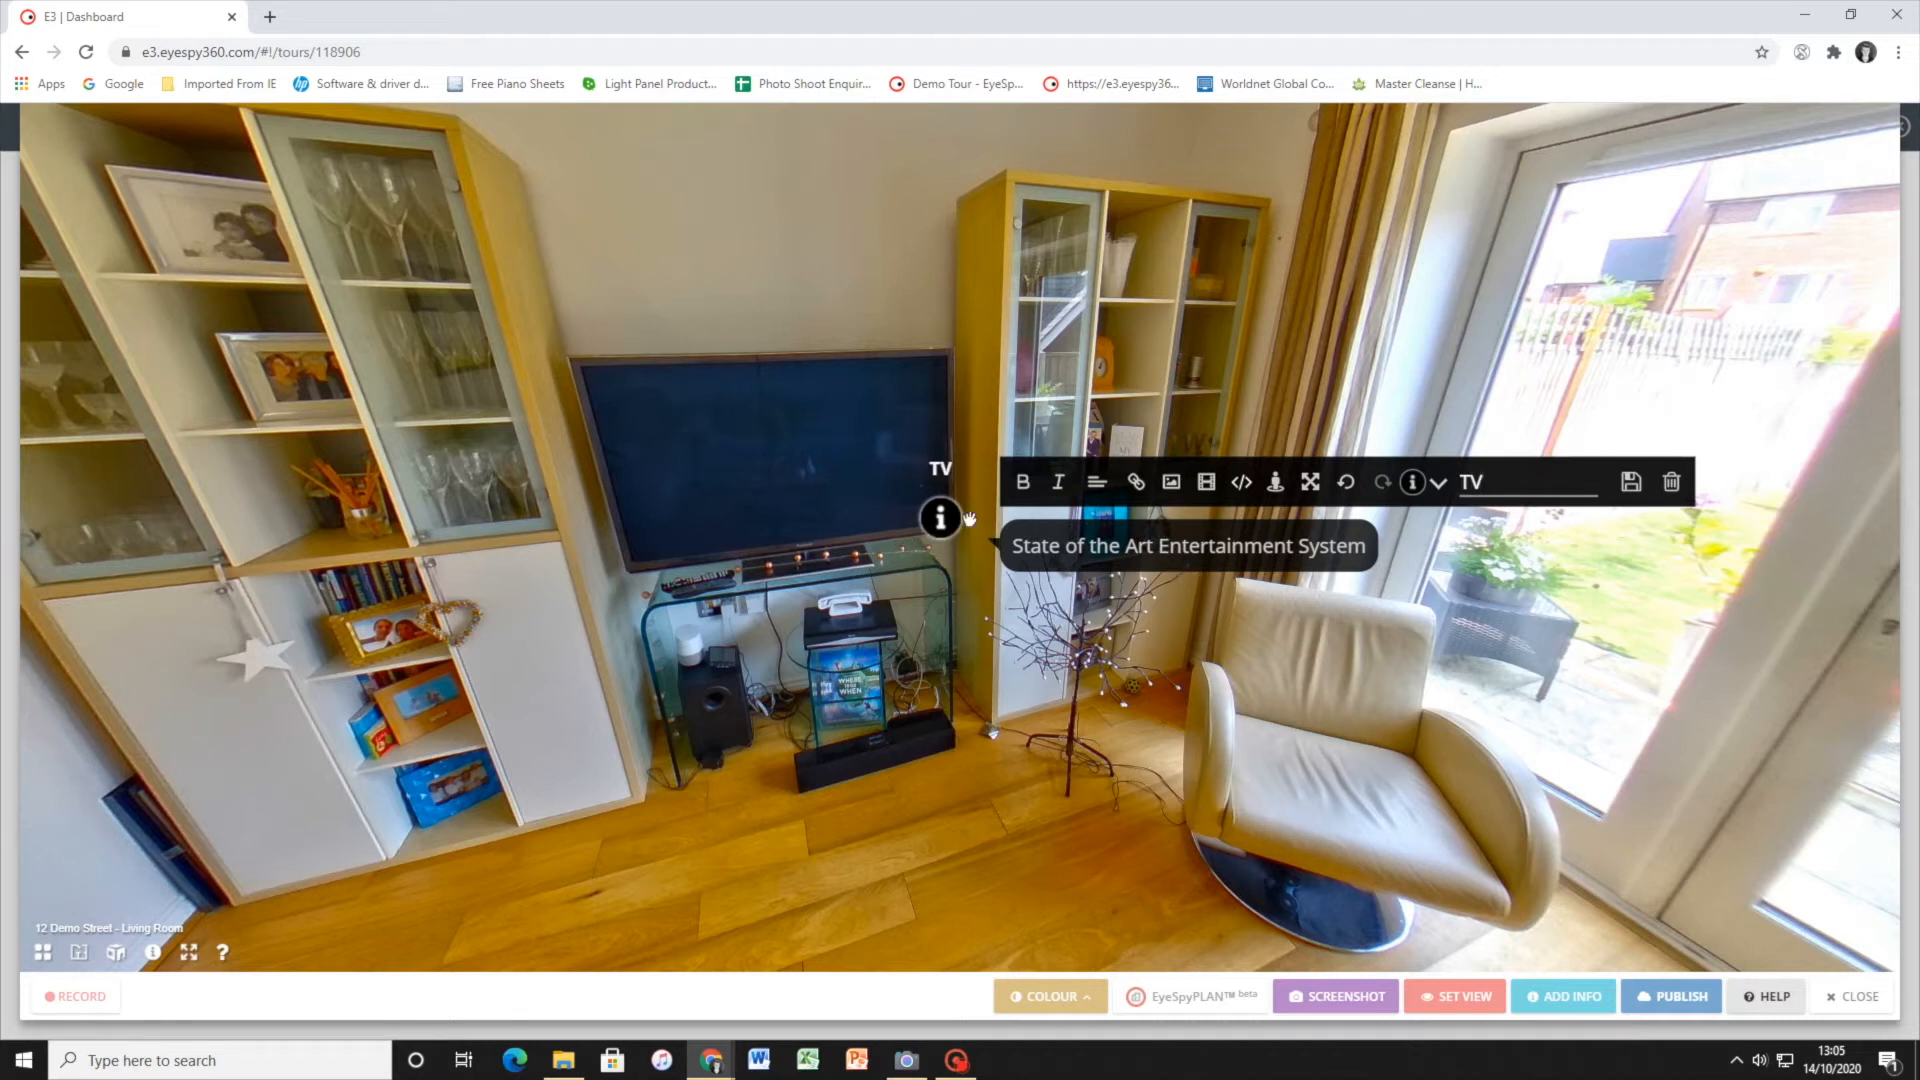
click(1630, 483)
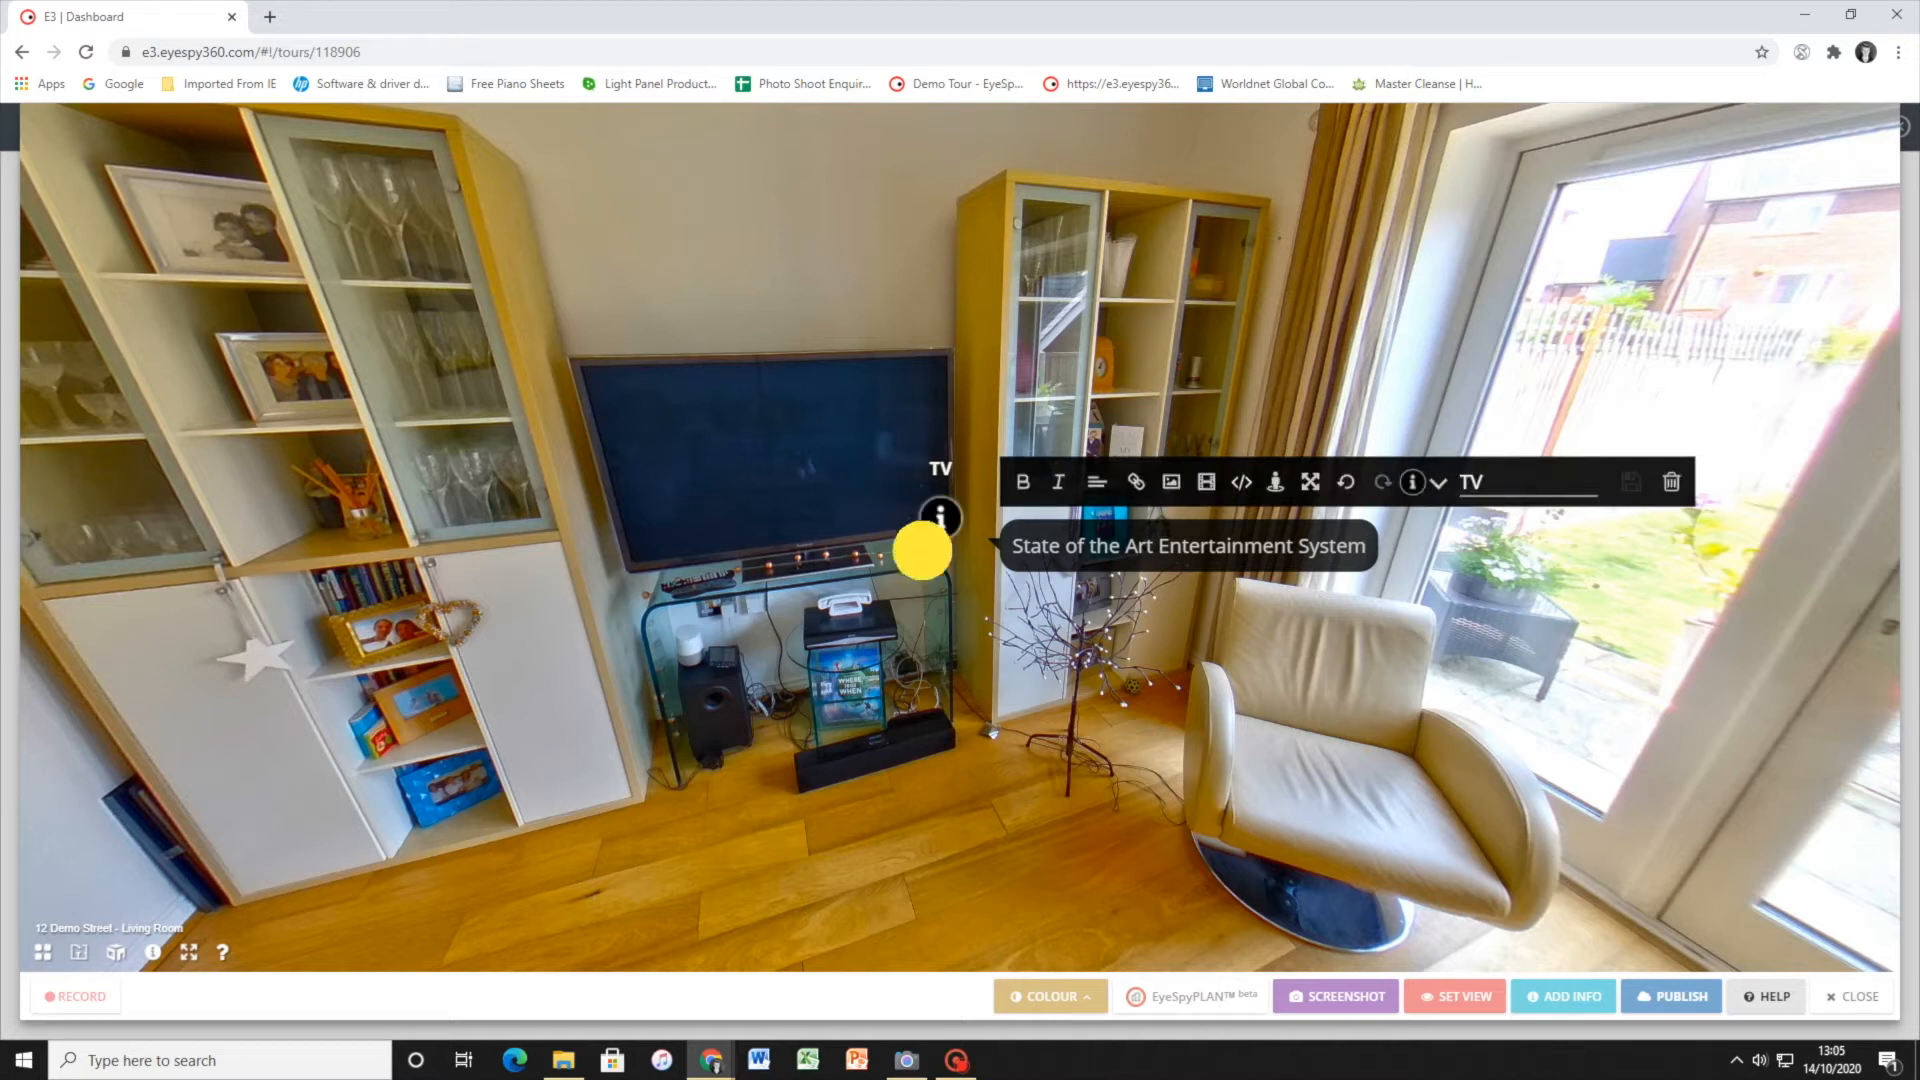
Move the TV hotspot onto the wall above the television's left corner
click(1107, 748)
click(613, 555)
mouse_move(613, 555)
mouse_down()
mouse_move(1110, 634)
mouse_move(866, 596)
mouse_move(640, 620)
mouse_up()
mouse_move(995, 575)
mouse_down()
mouse_move(967, 480)
mouse_move(856, 335)
mouse_move(676, 383)
mouse_move(690, 373)
mouse_up()
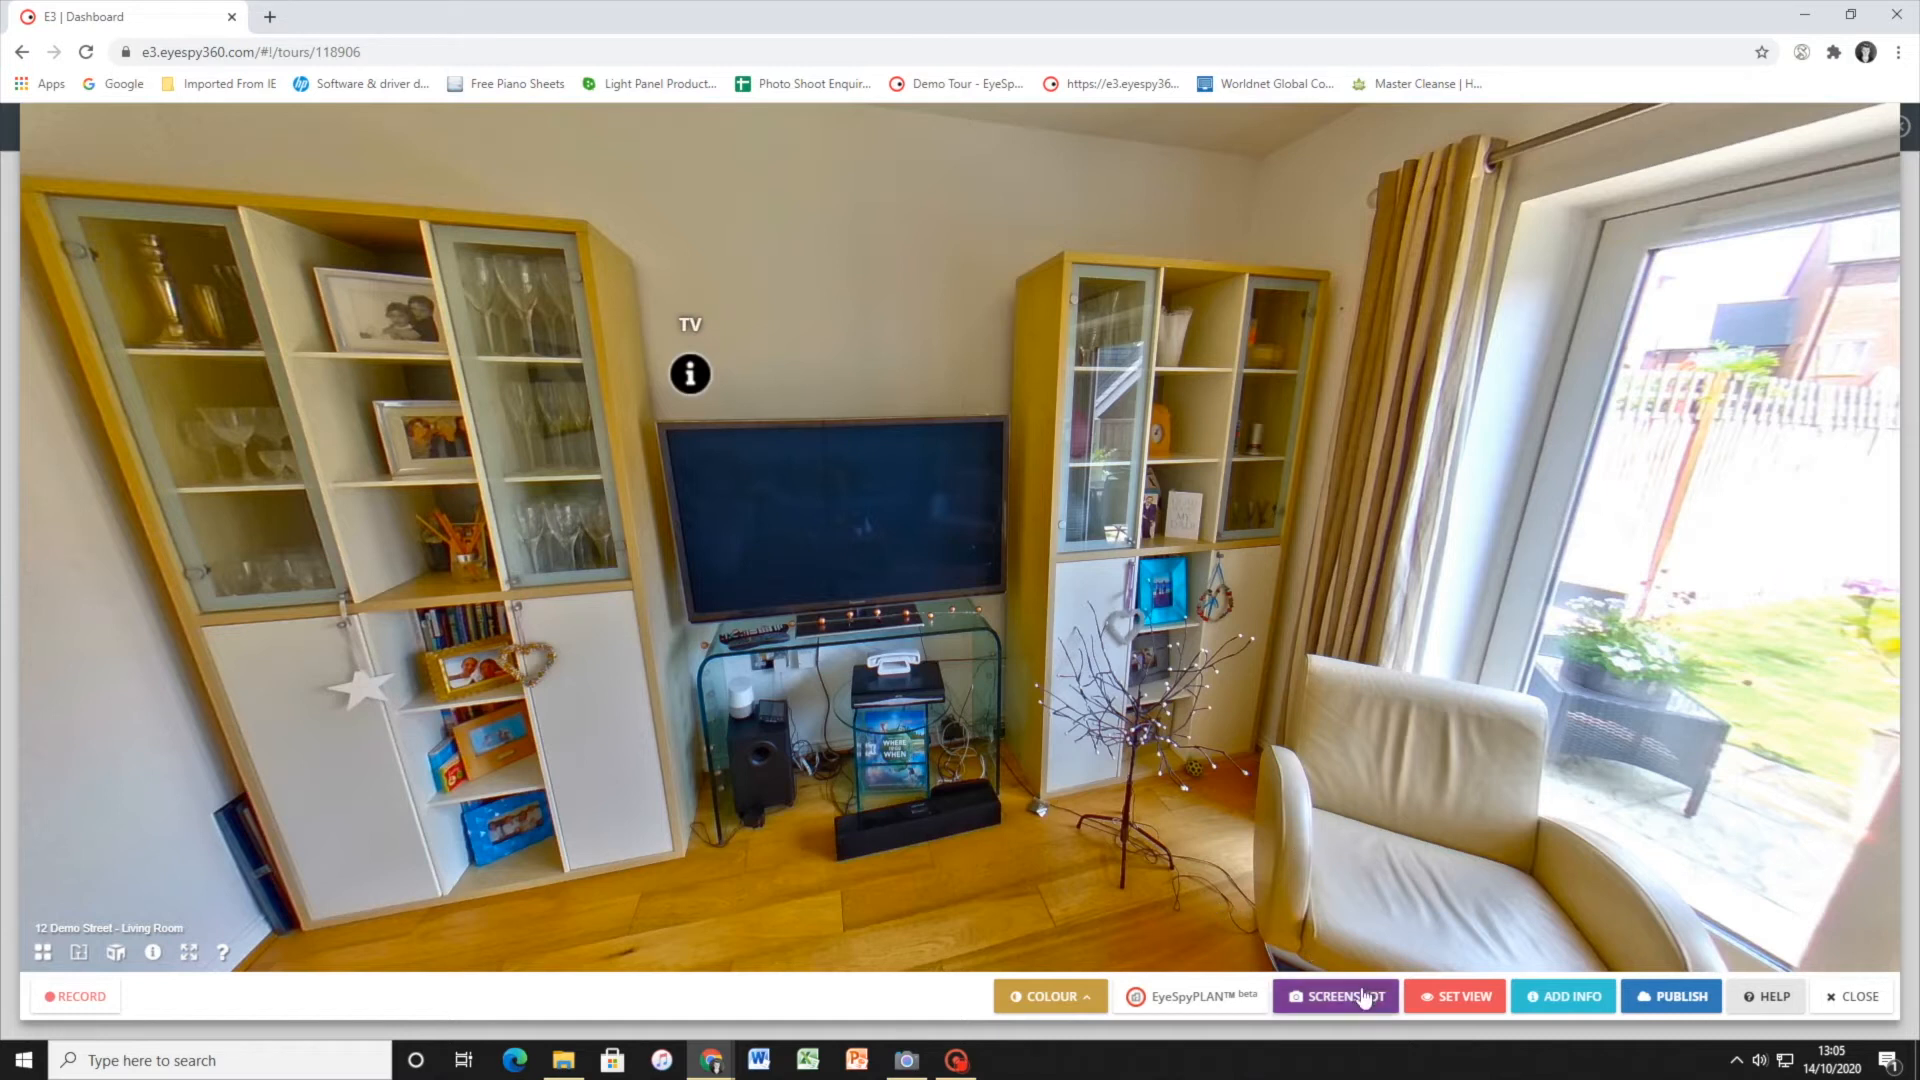
Add a second information hotspot in the Living Room with the text Visit our Website
click(1566, 1000)
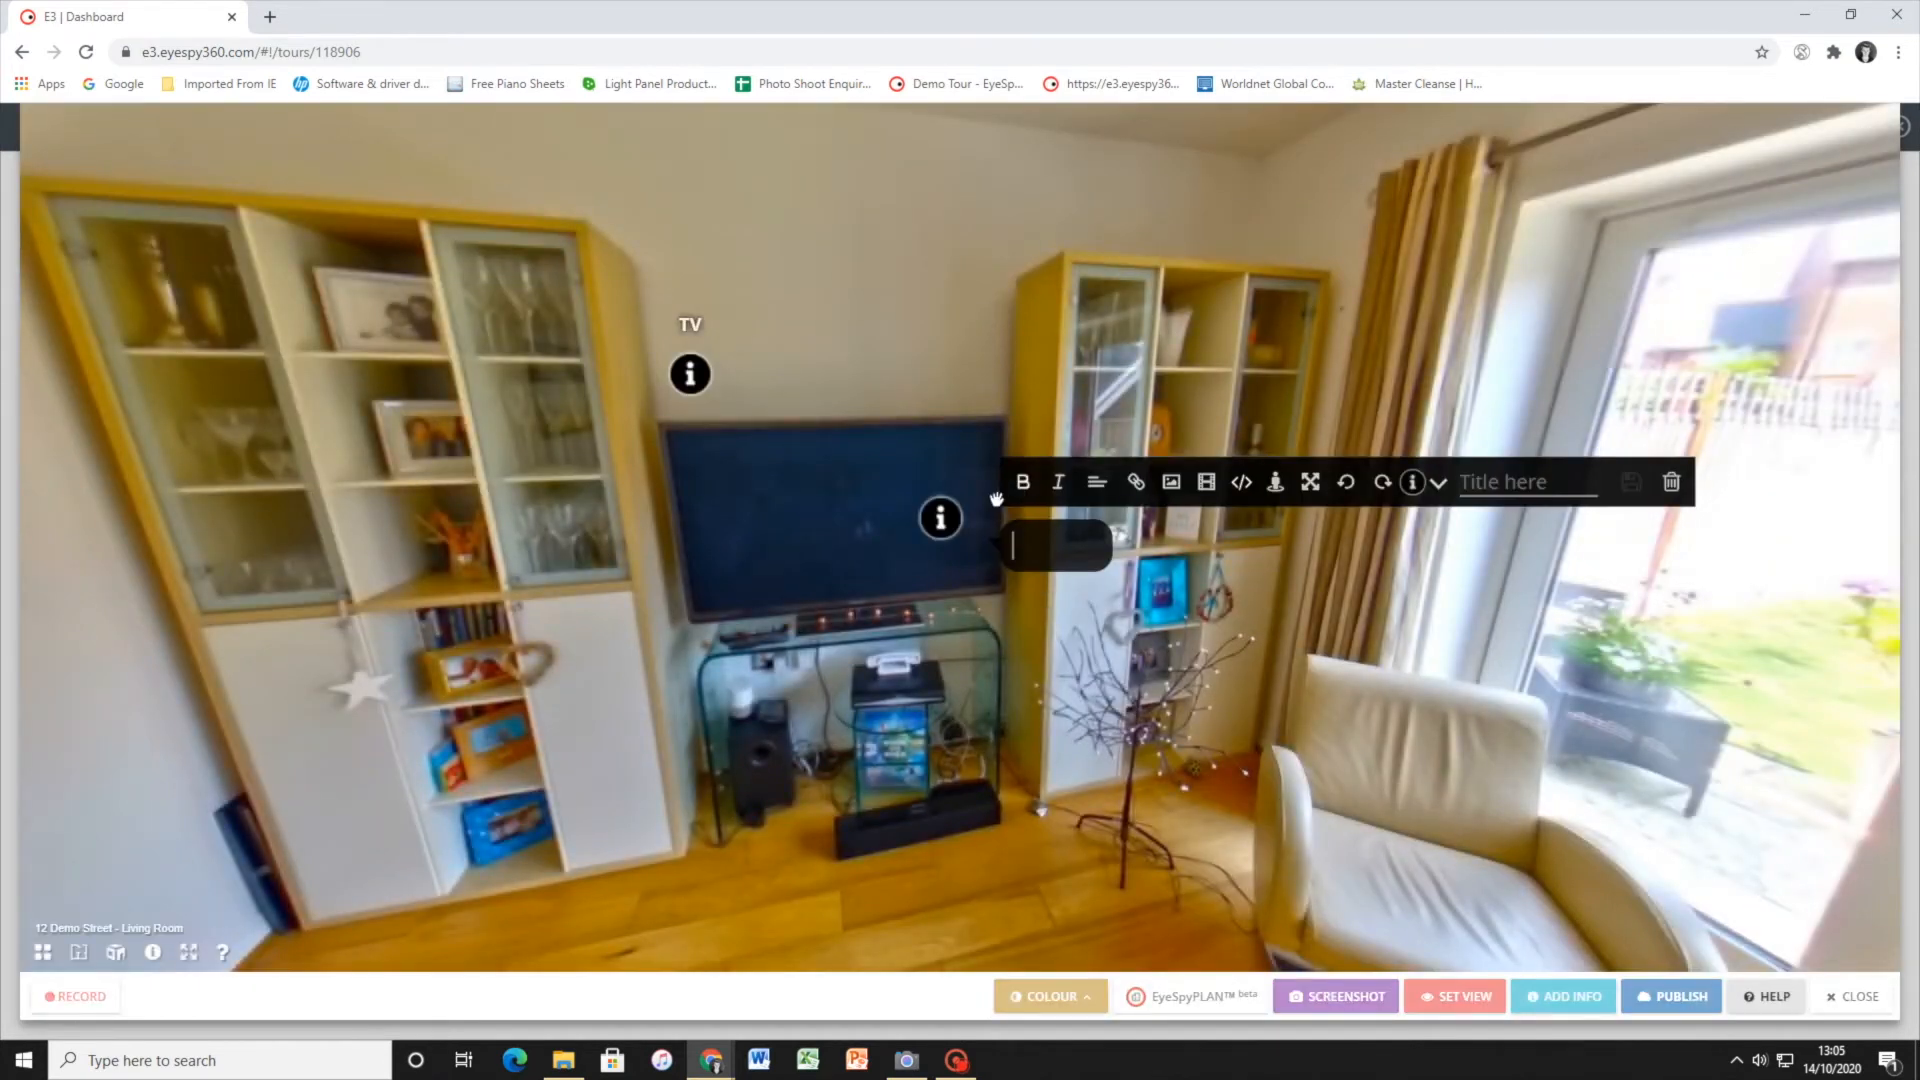
click(1127, 490)
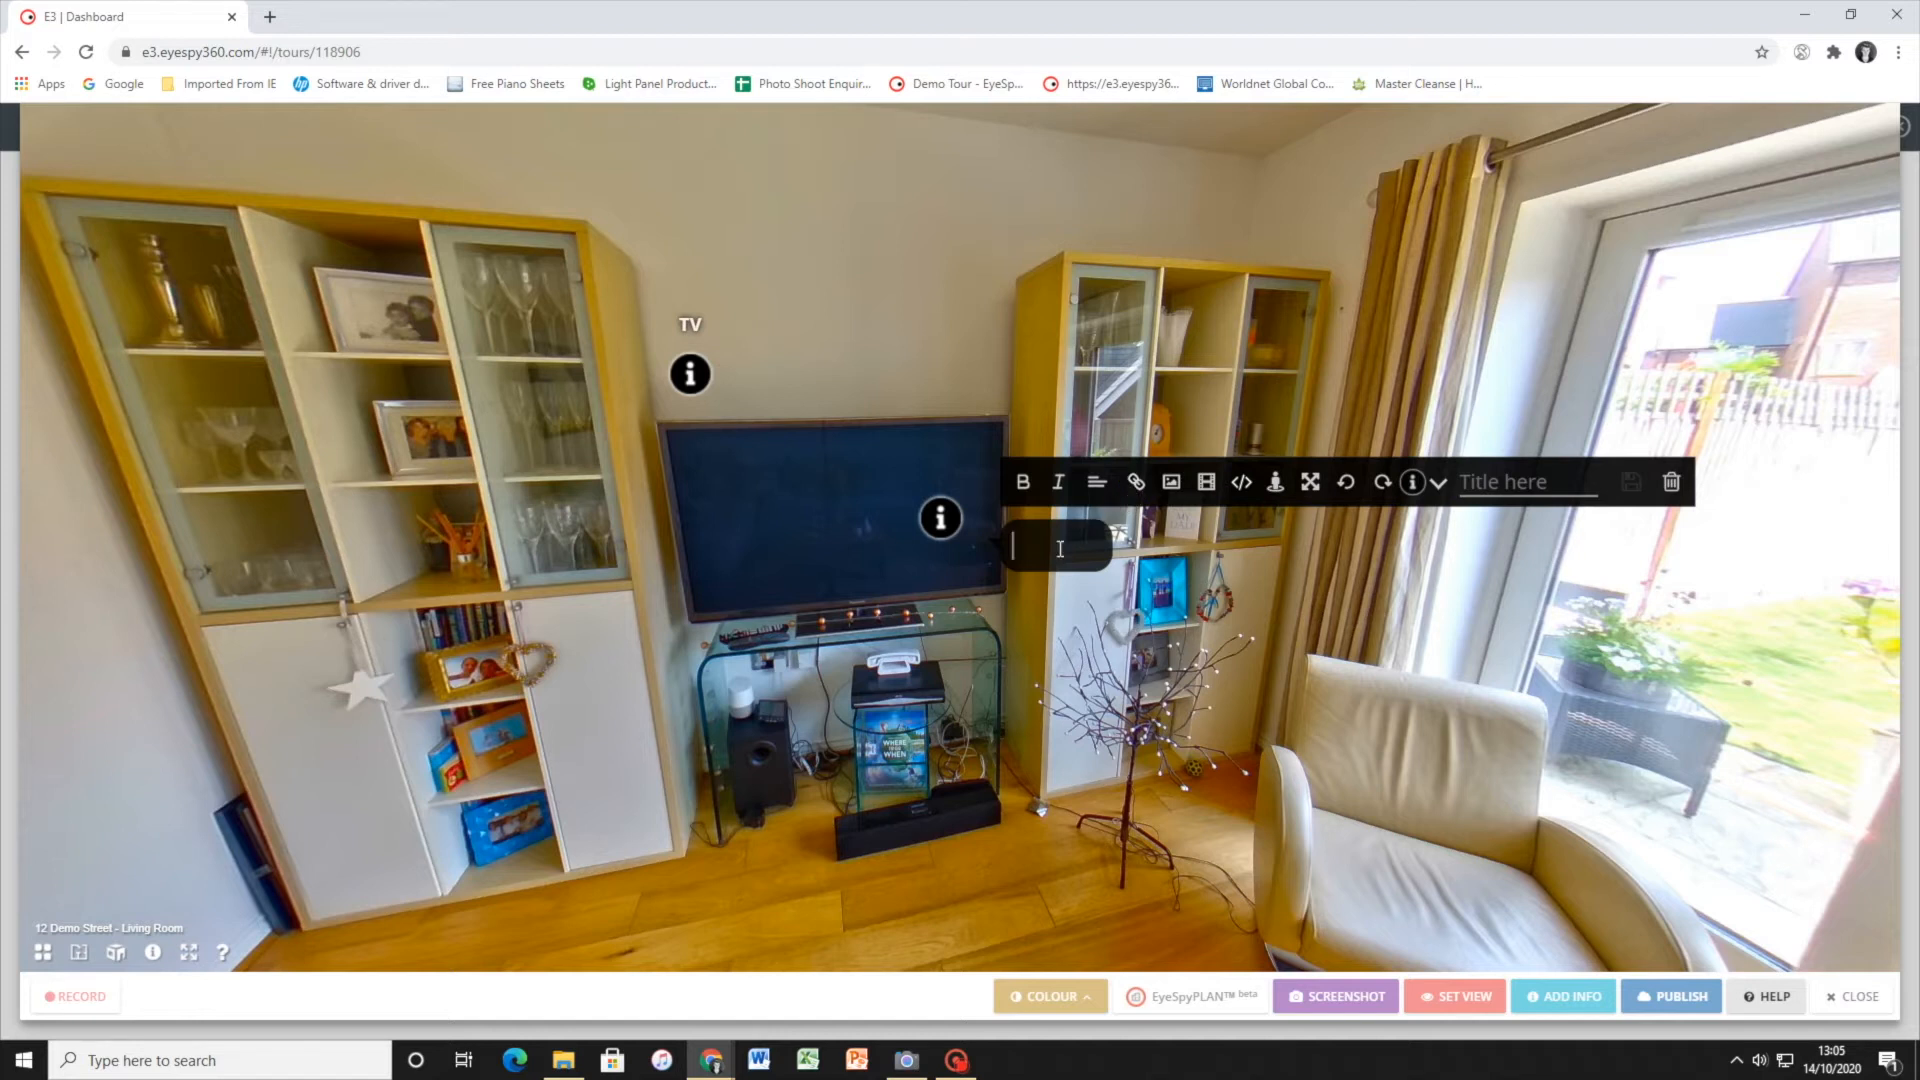
text(Visit our Website)
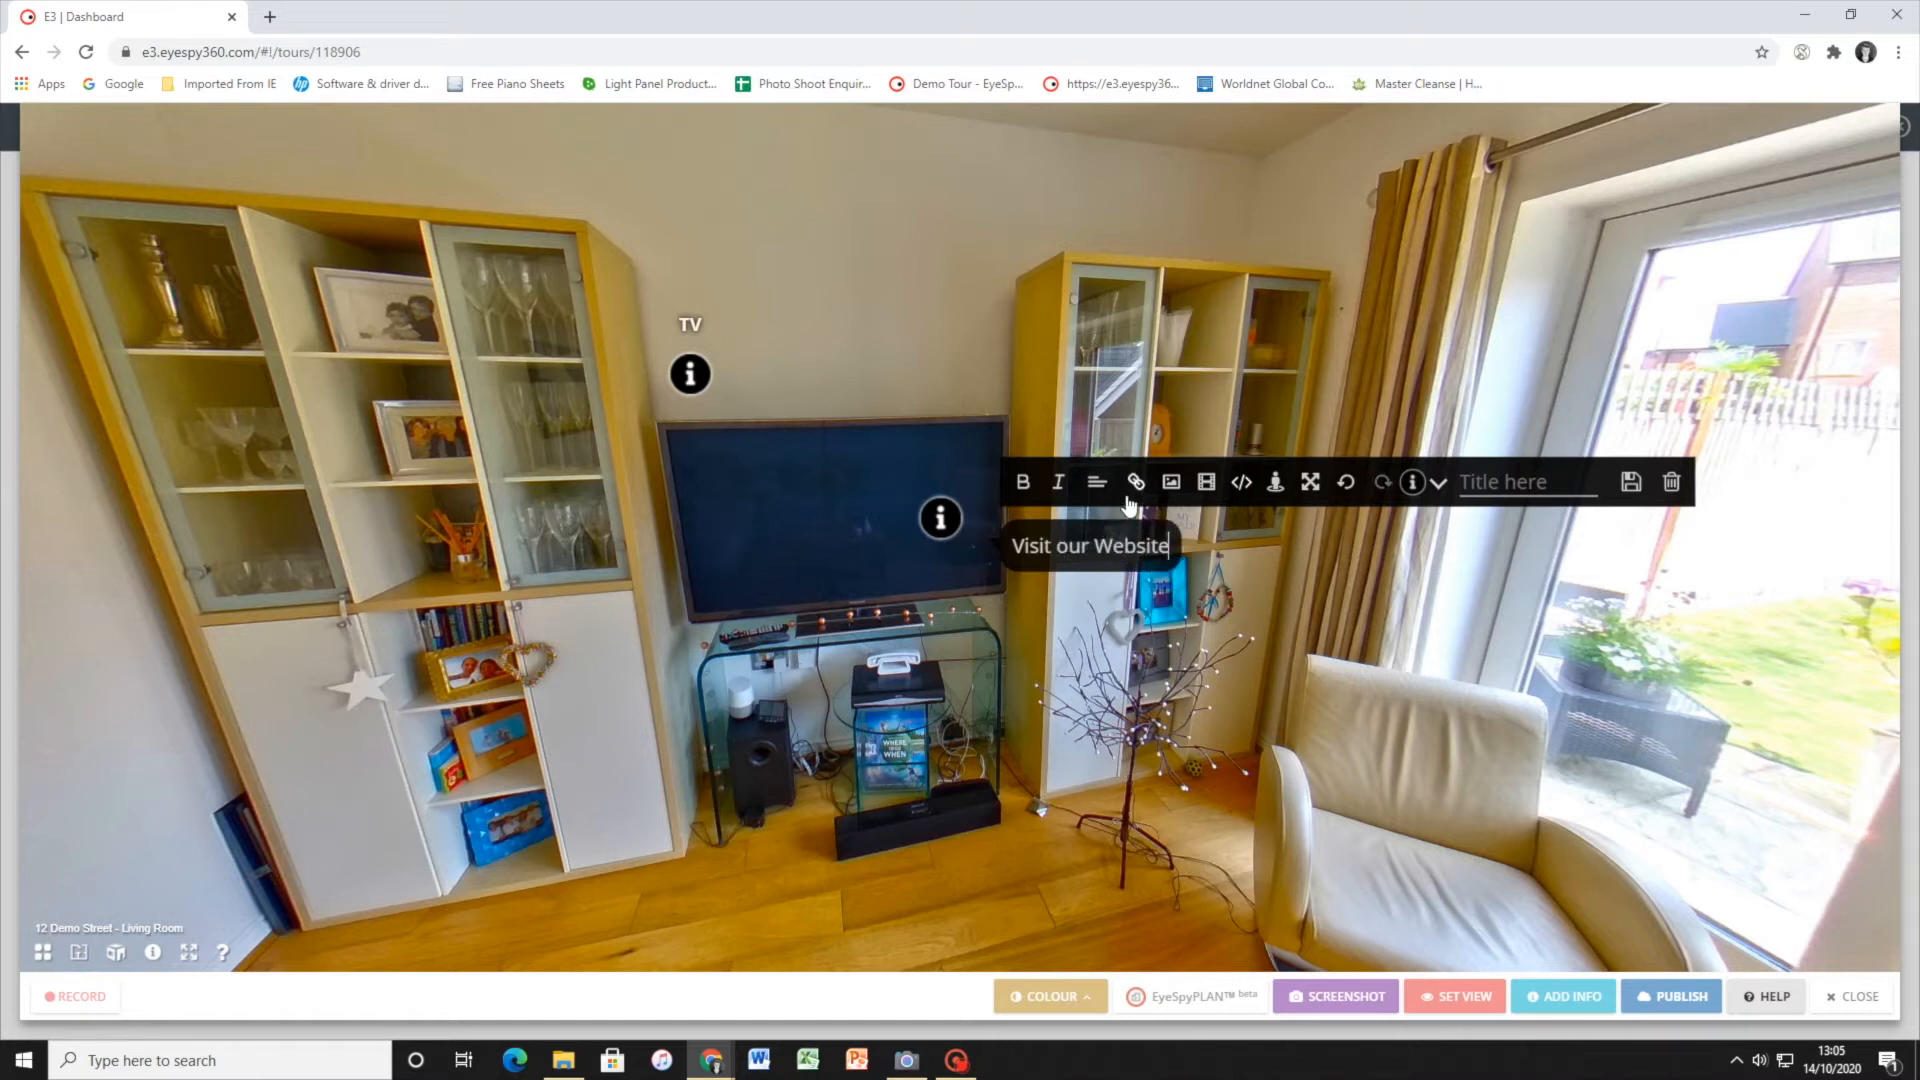
drag(1095, 540, 1170, 545)
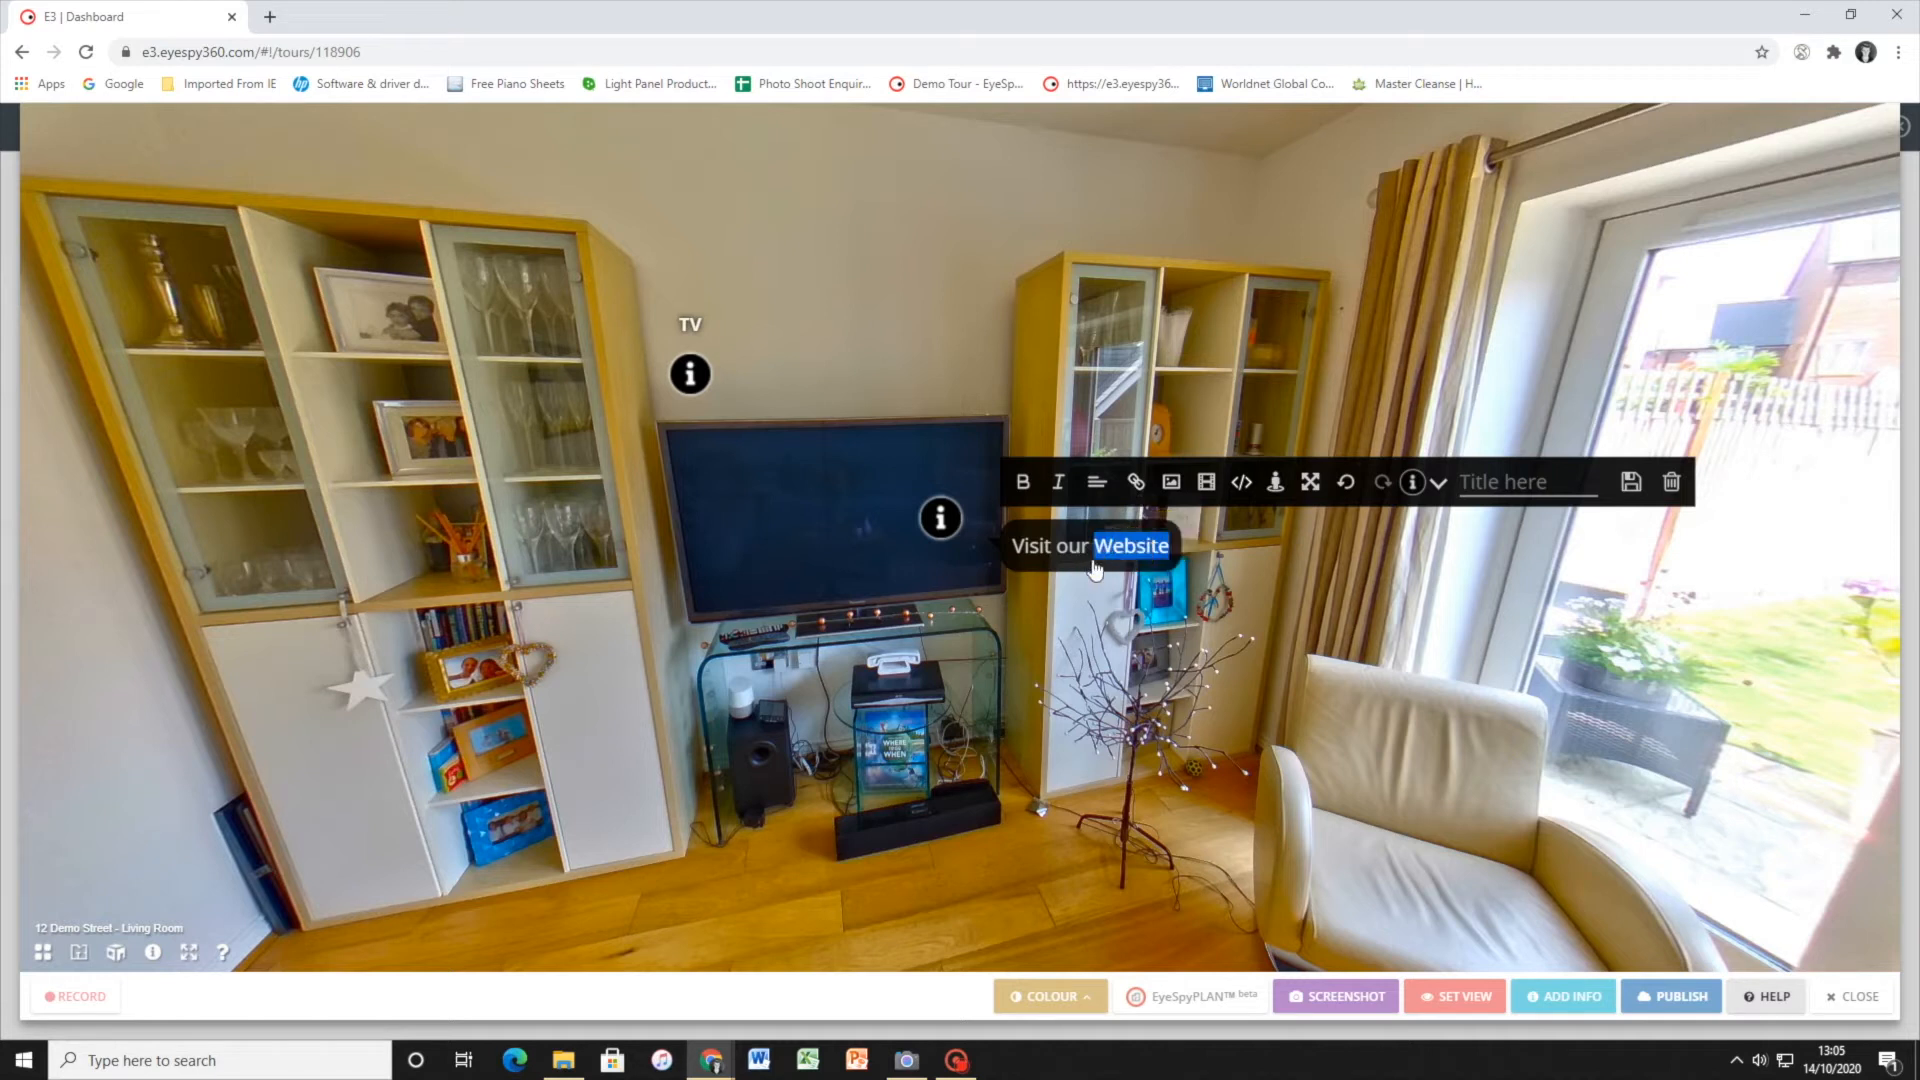
click(1136, 482)
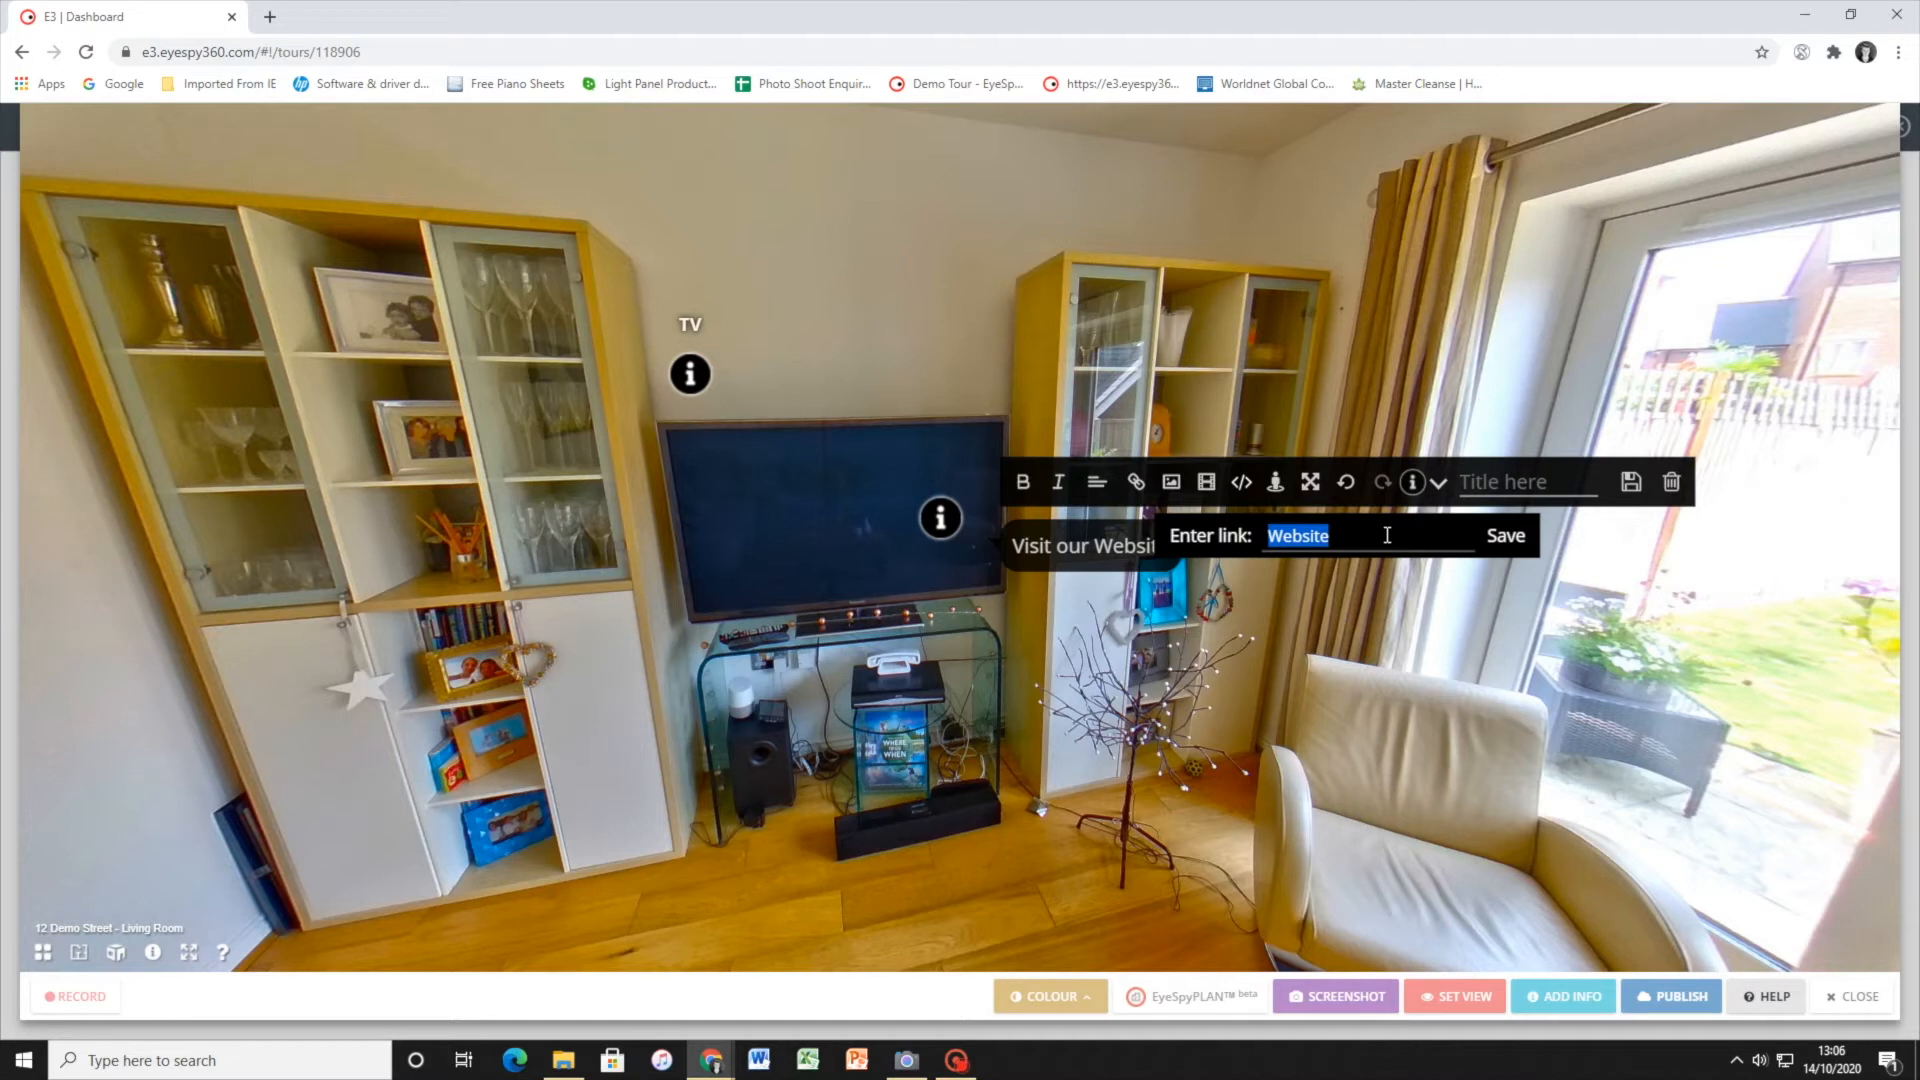
text(www.eyespy360.com)
click(1505, 537)
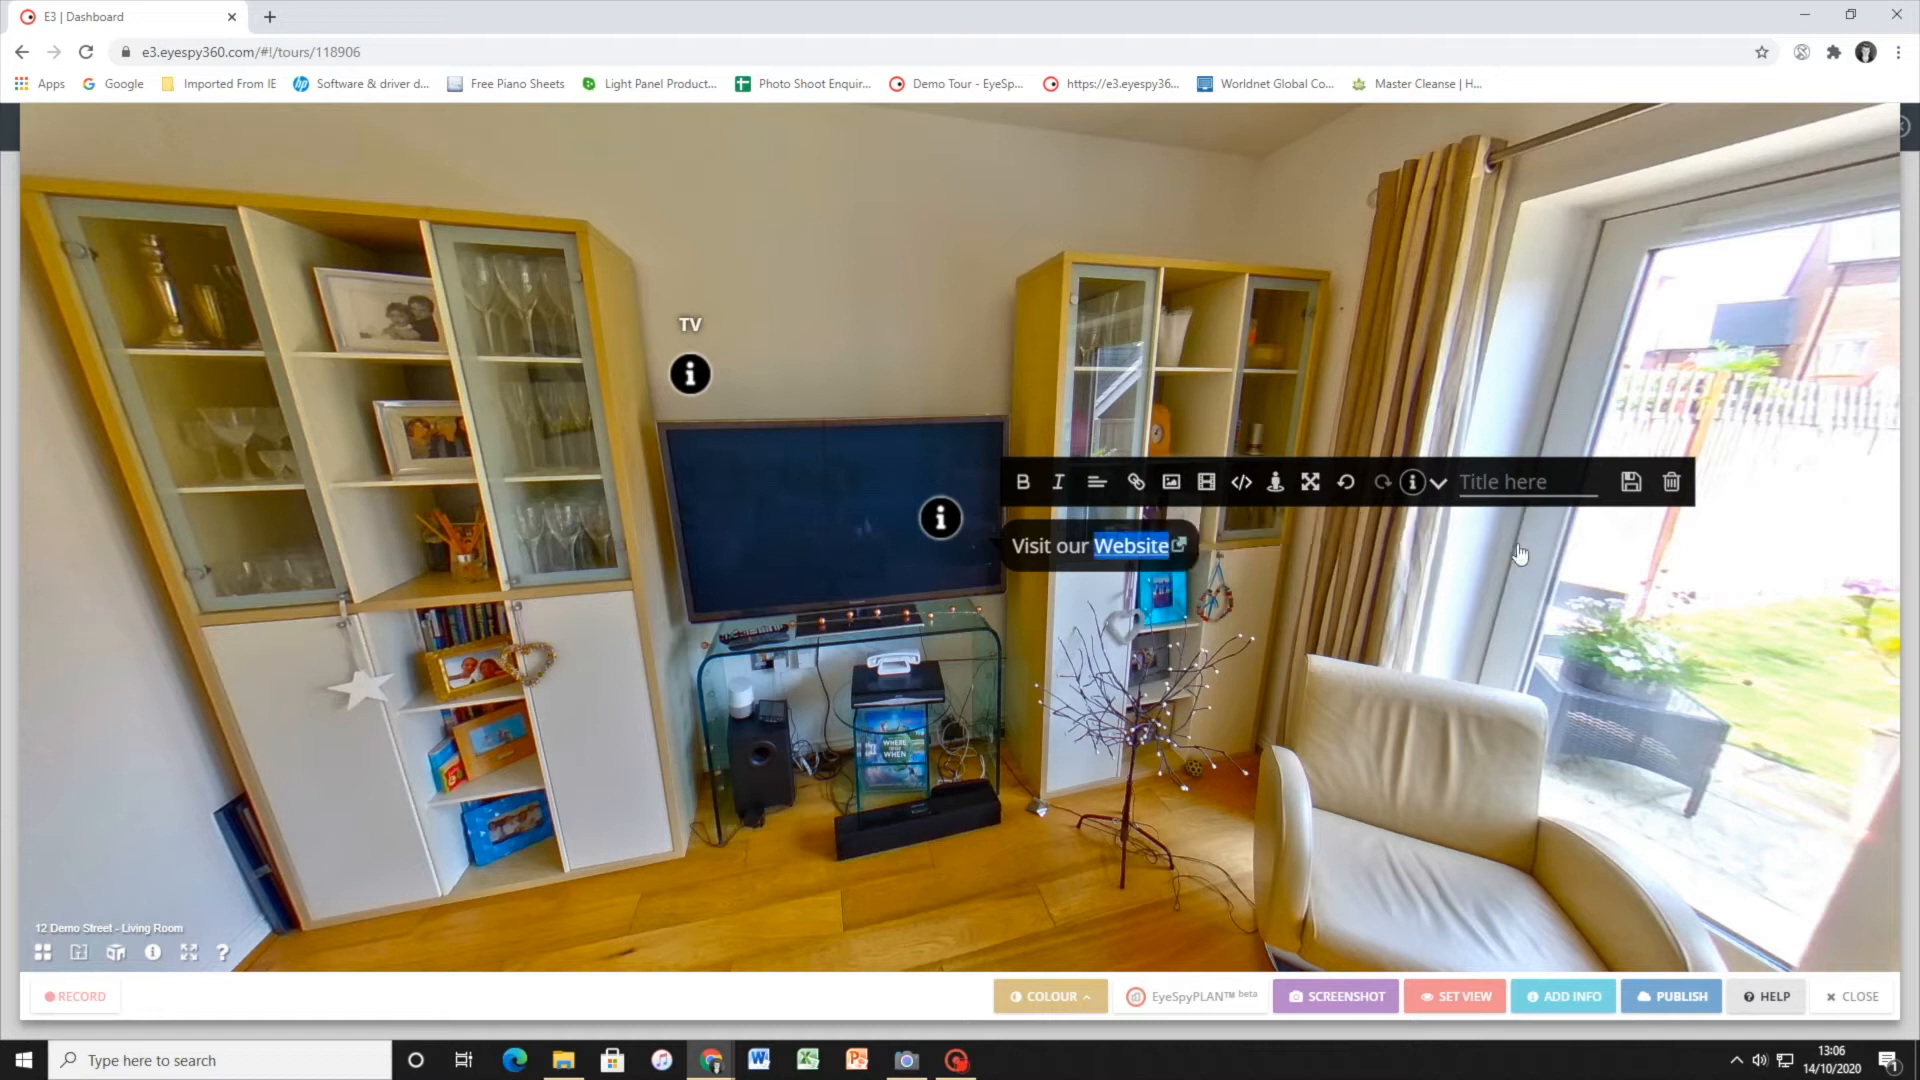
click(1170, 545)
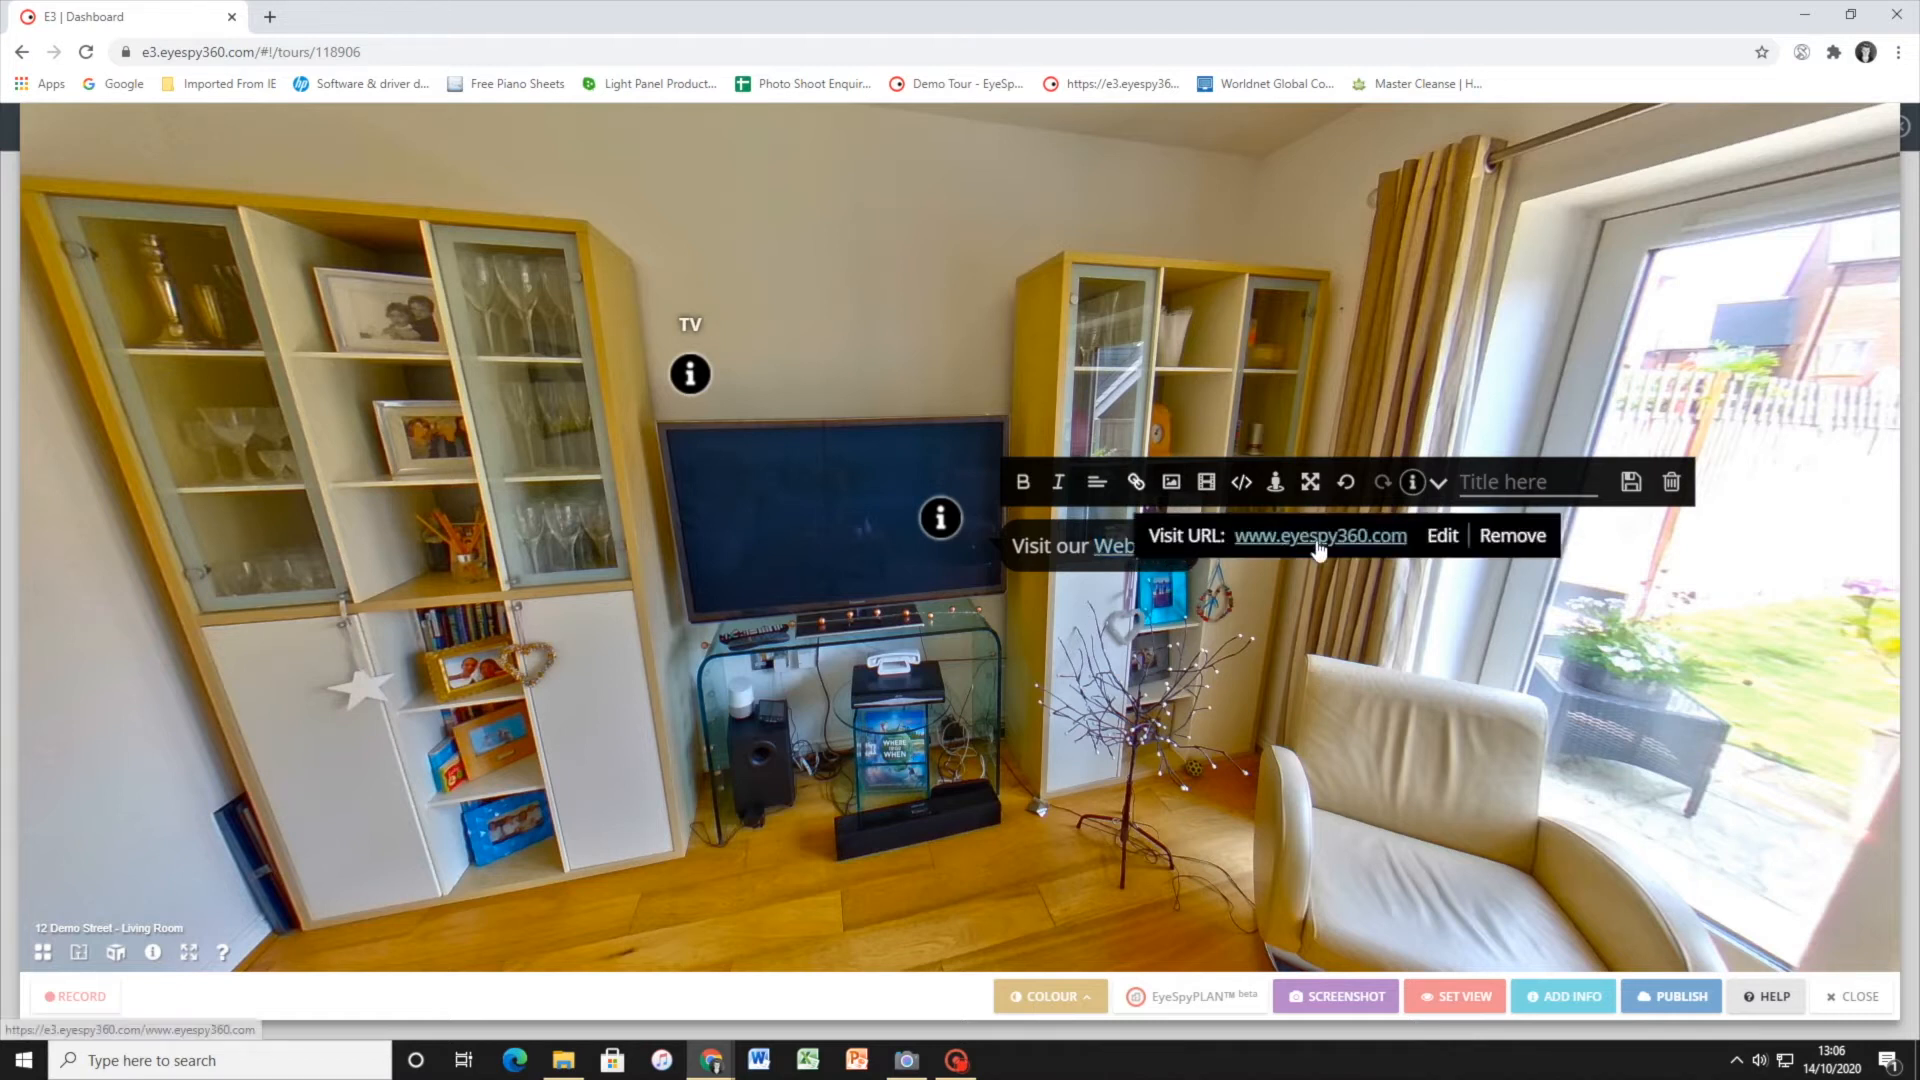
click(960, 525)
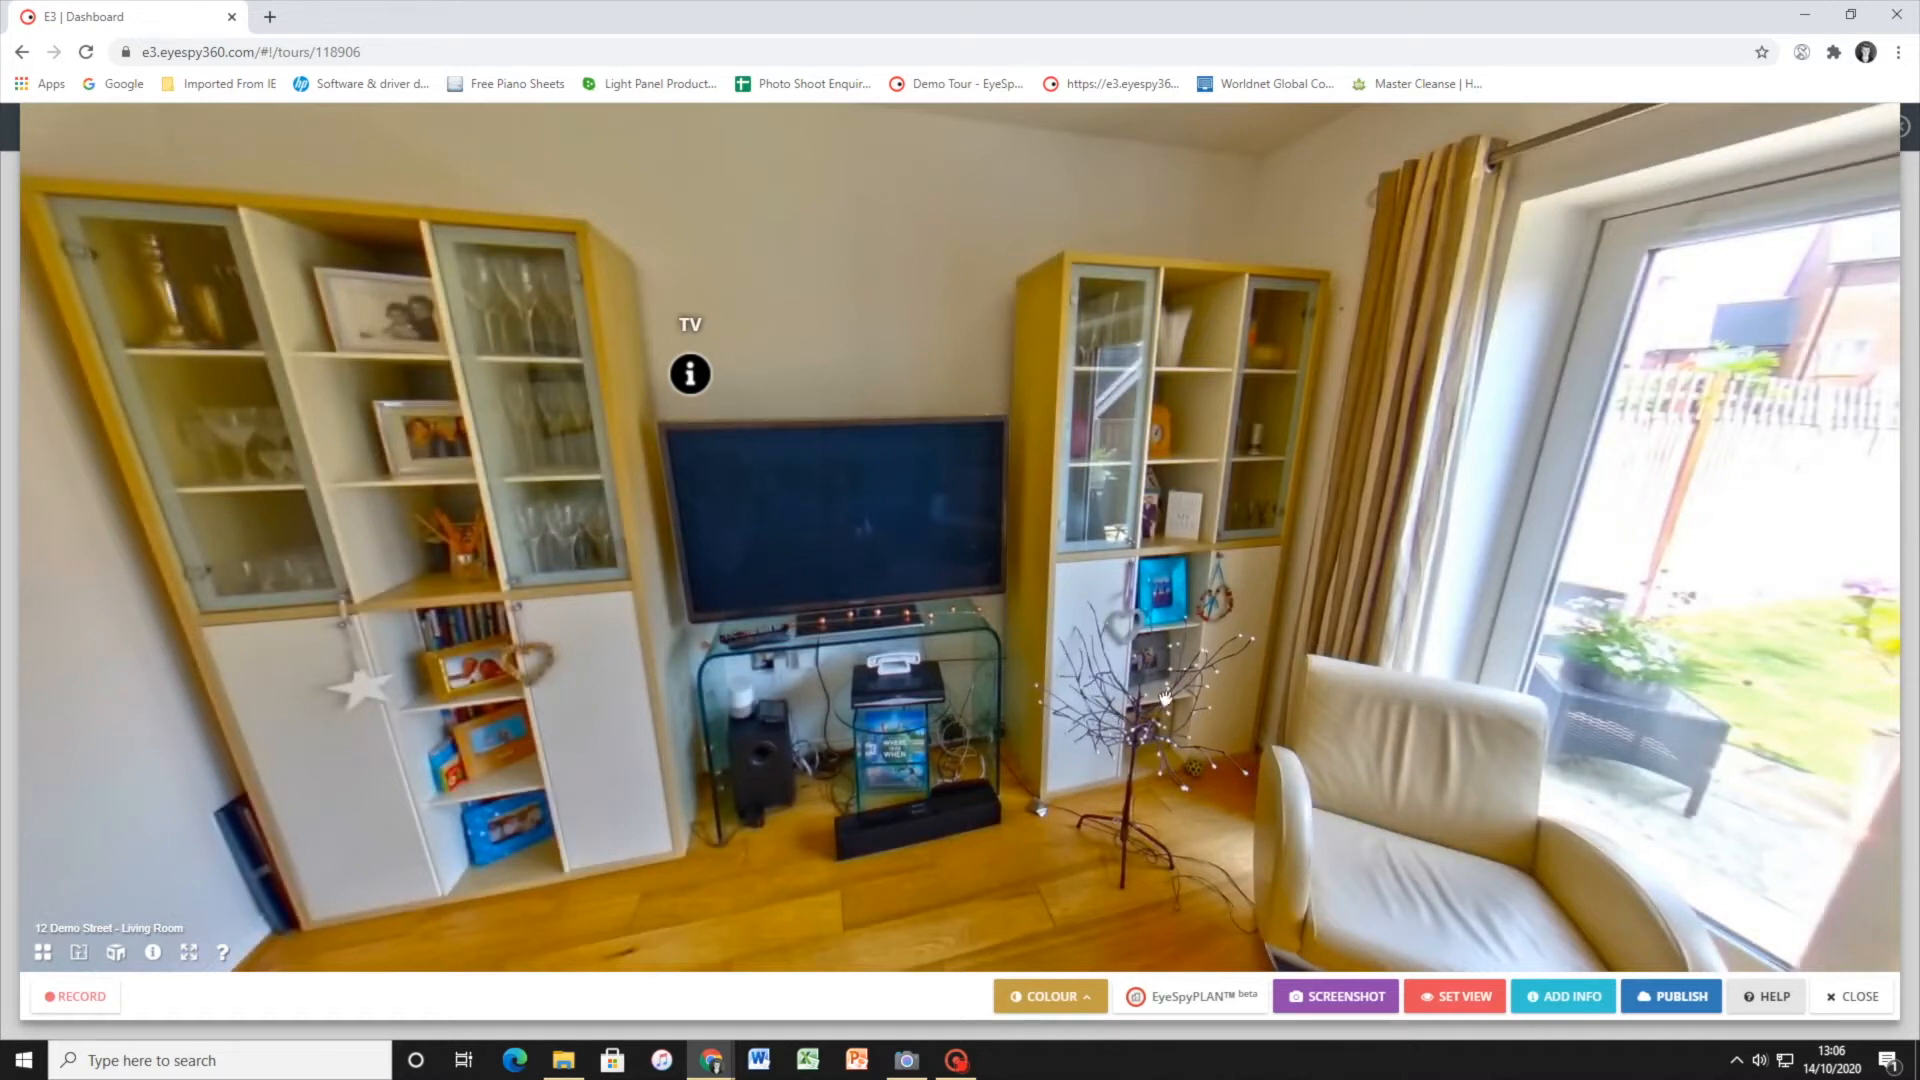
Add a replacement information hotspot in the Living Room reading Visit our Website
click(1562, 996)
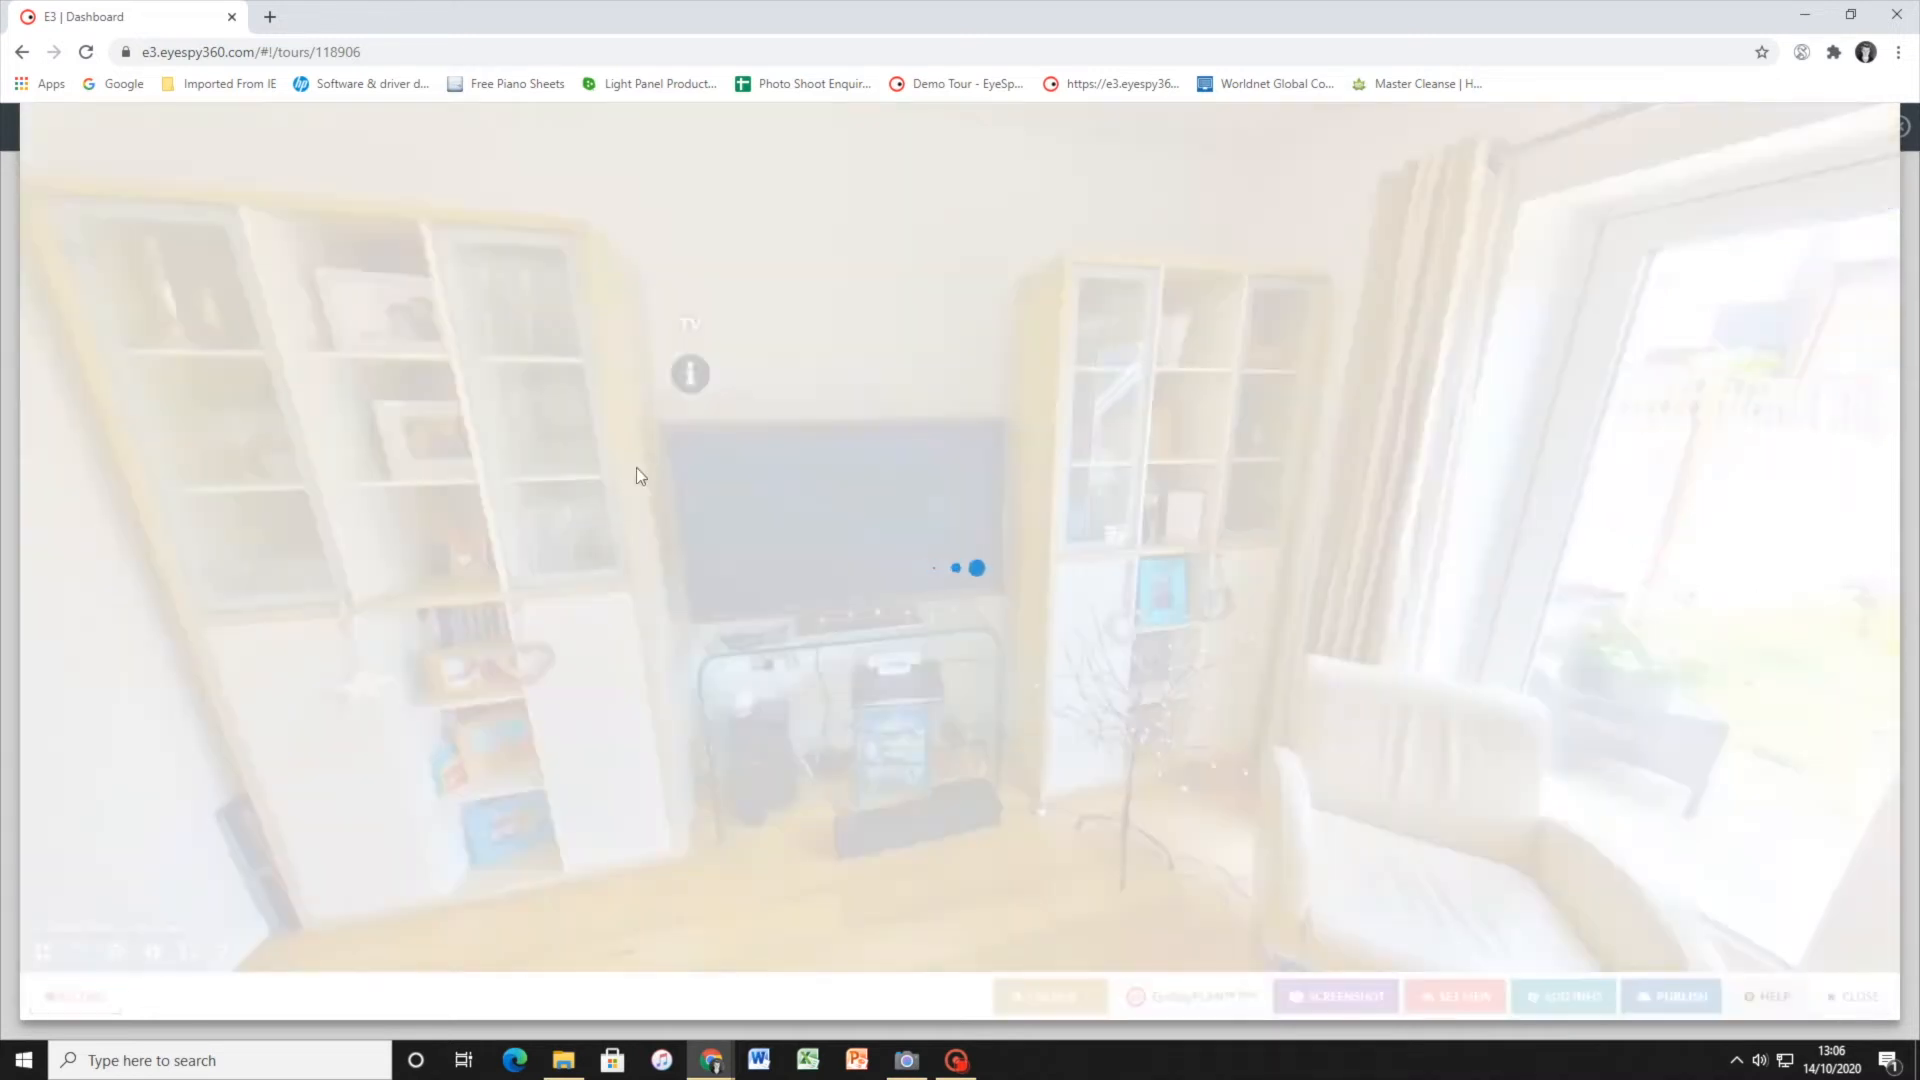
click(940, 517)
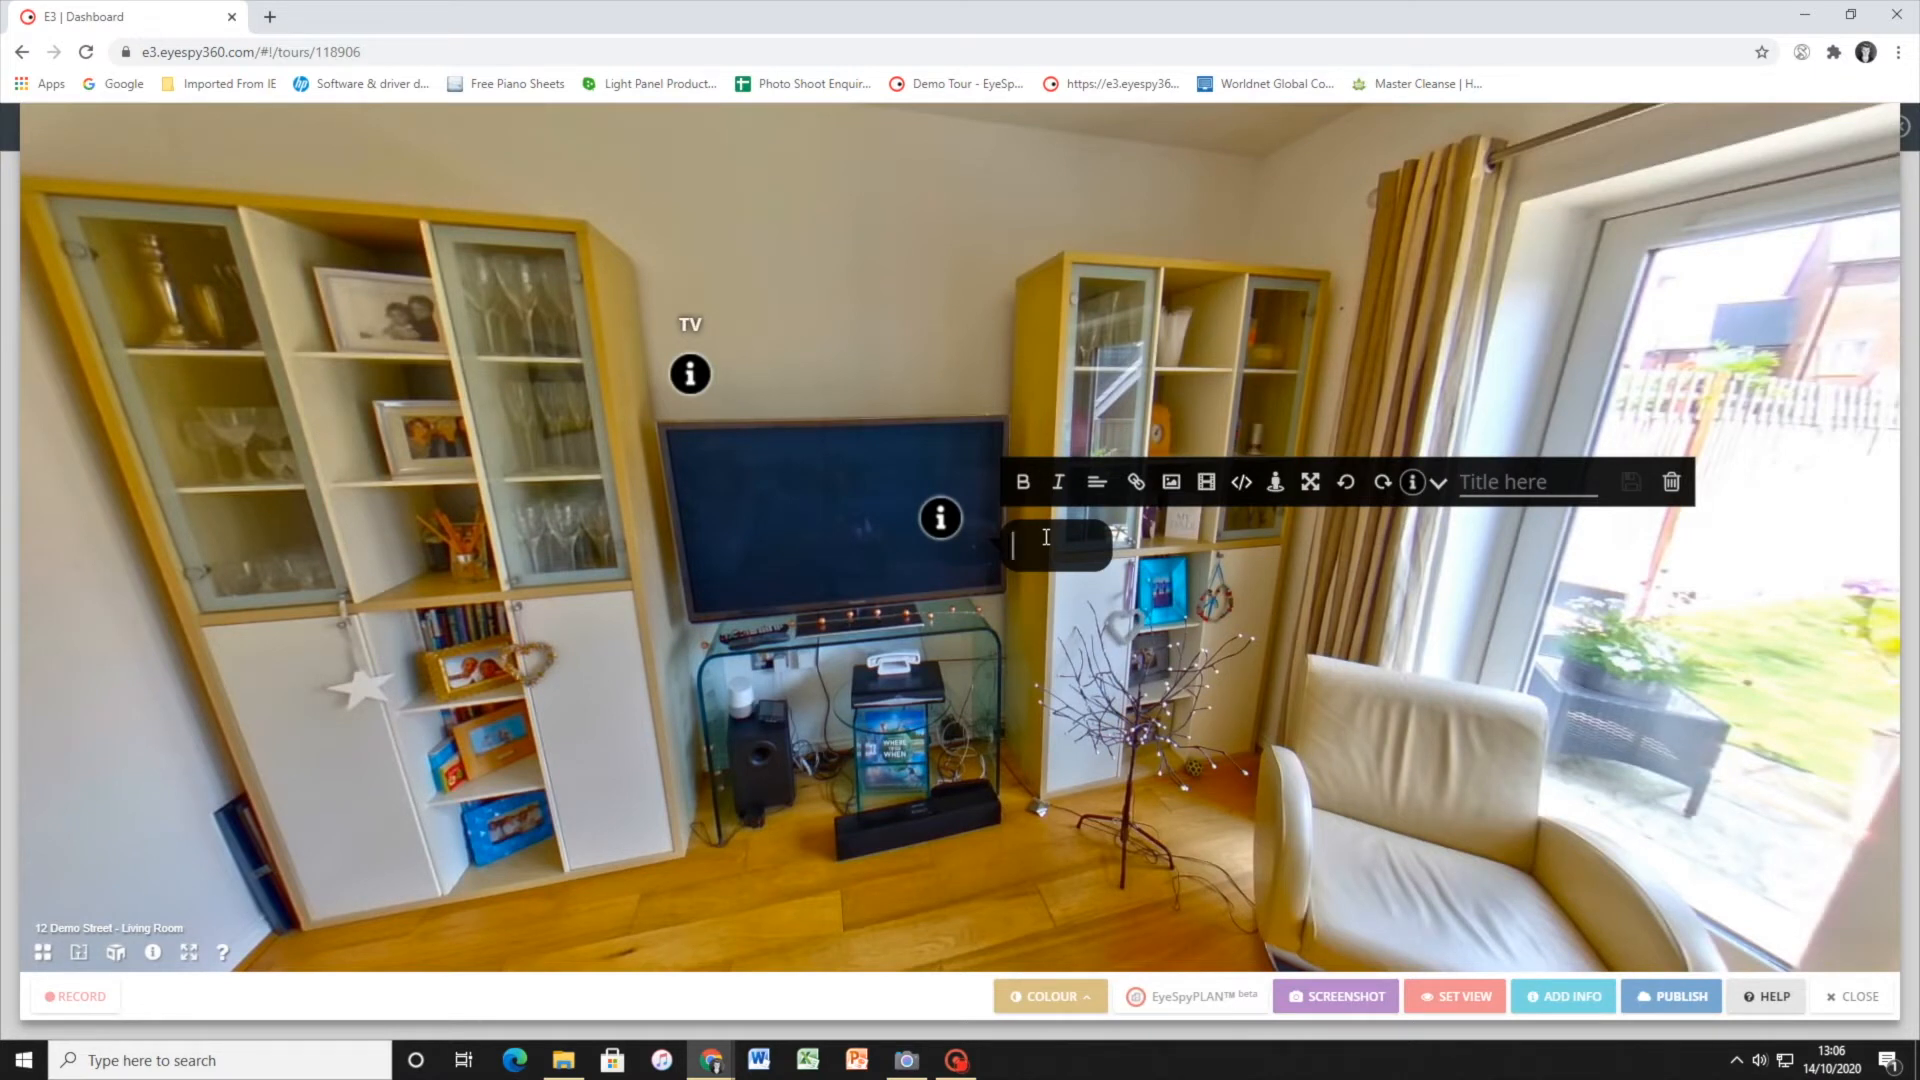
text(Visit our Website)
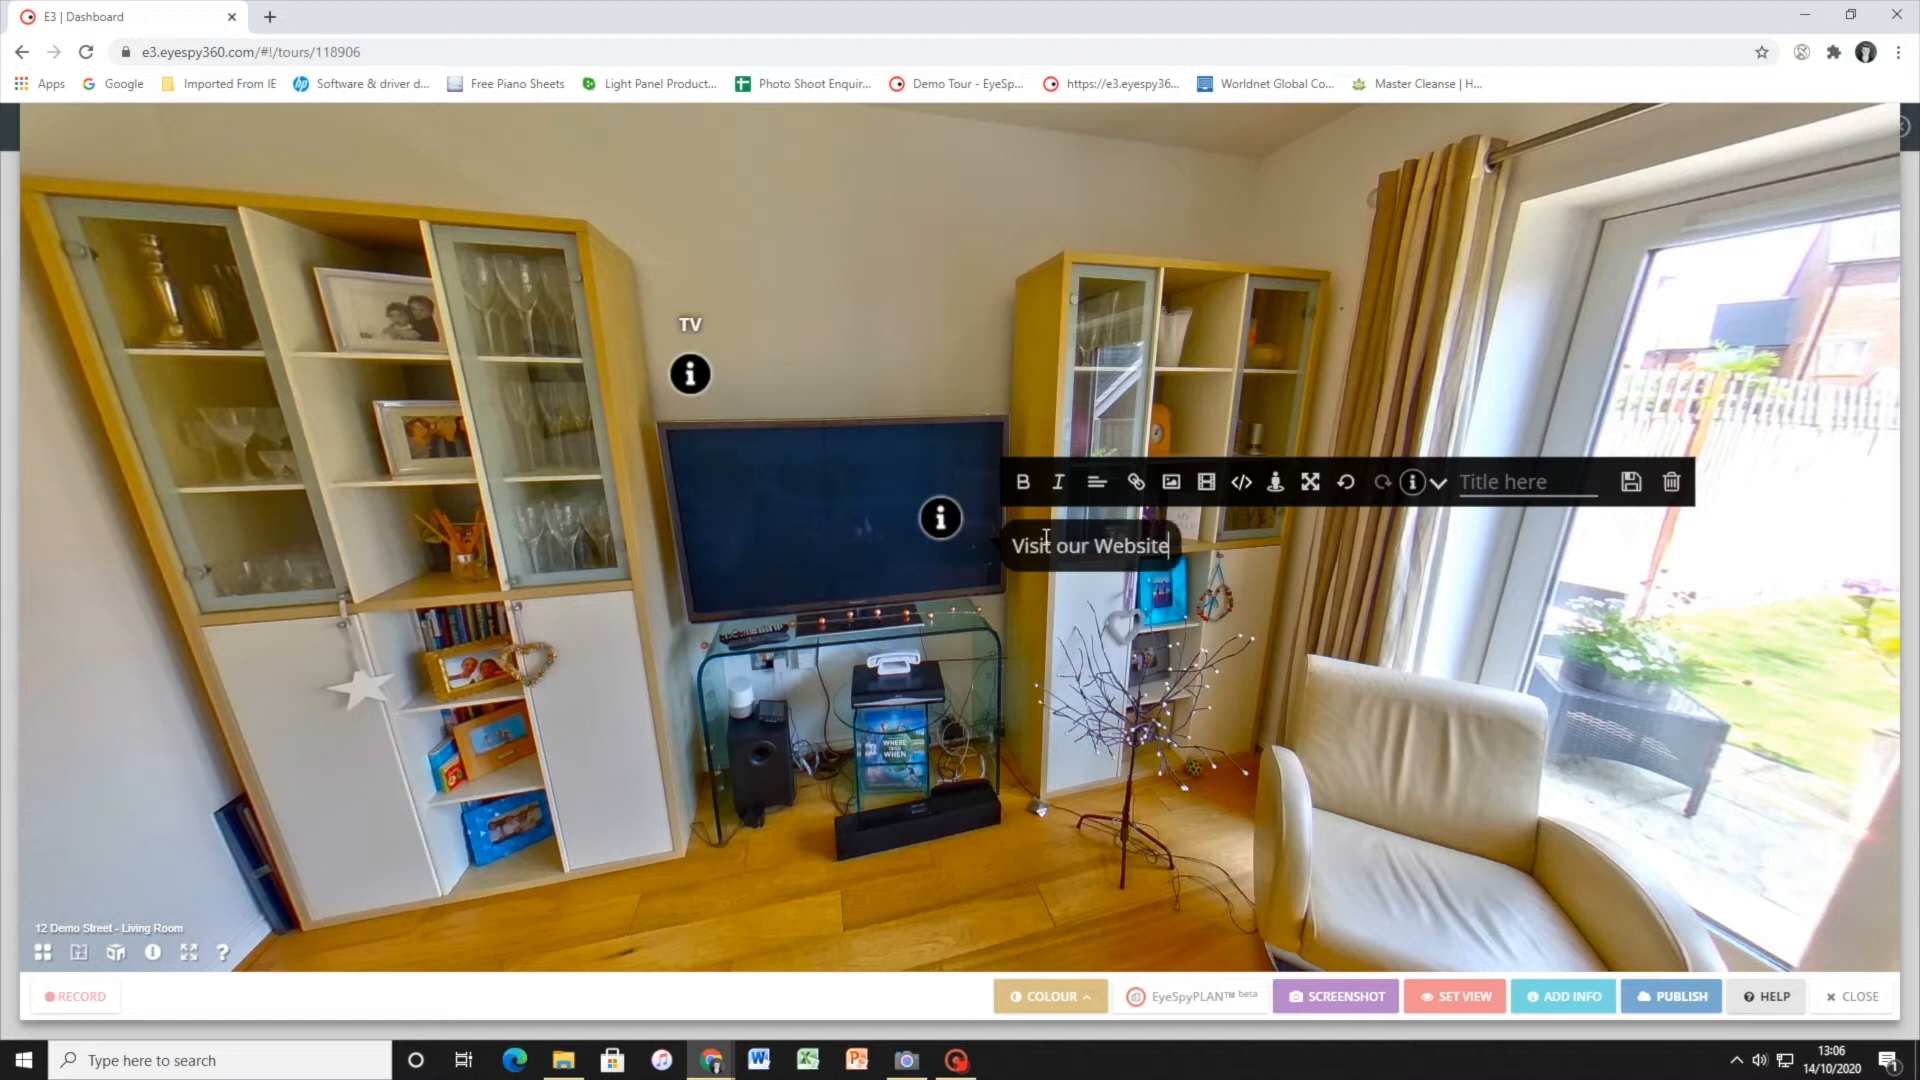
drag(1097, 545, 1178, 556)
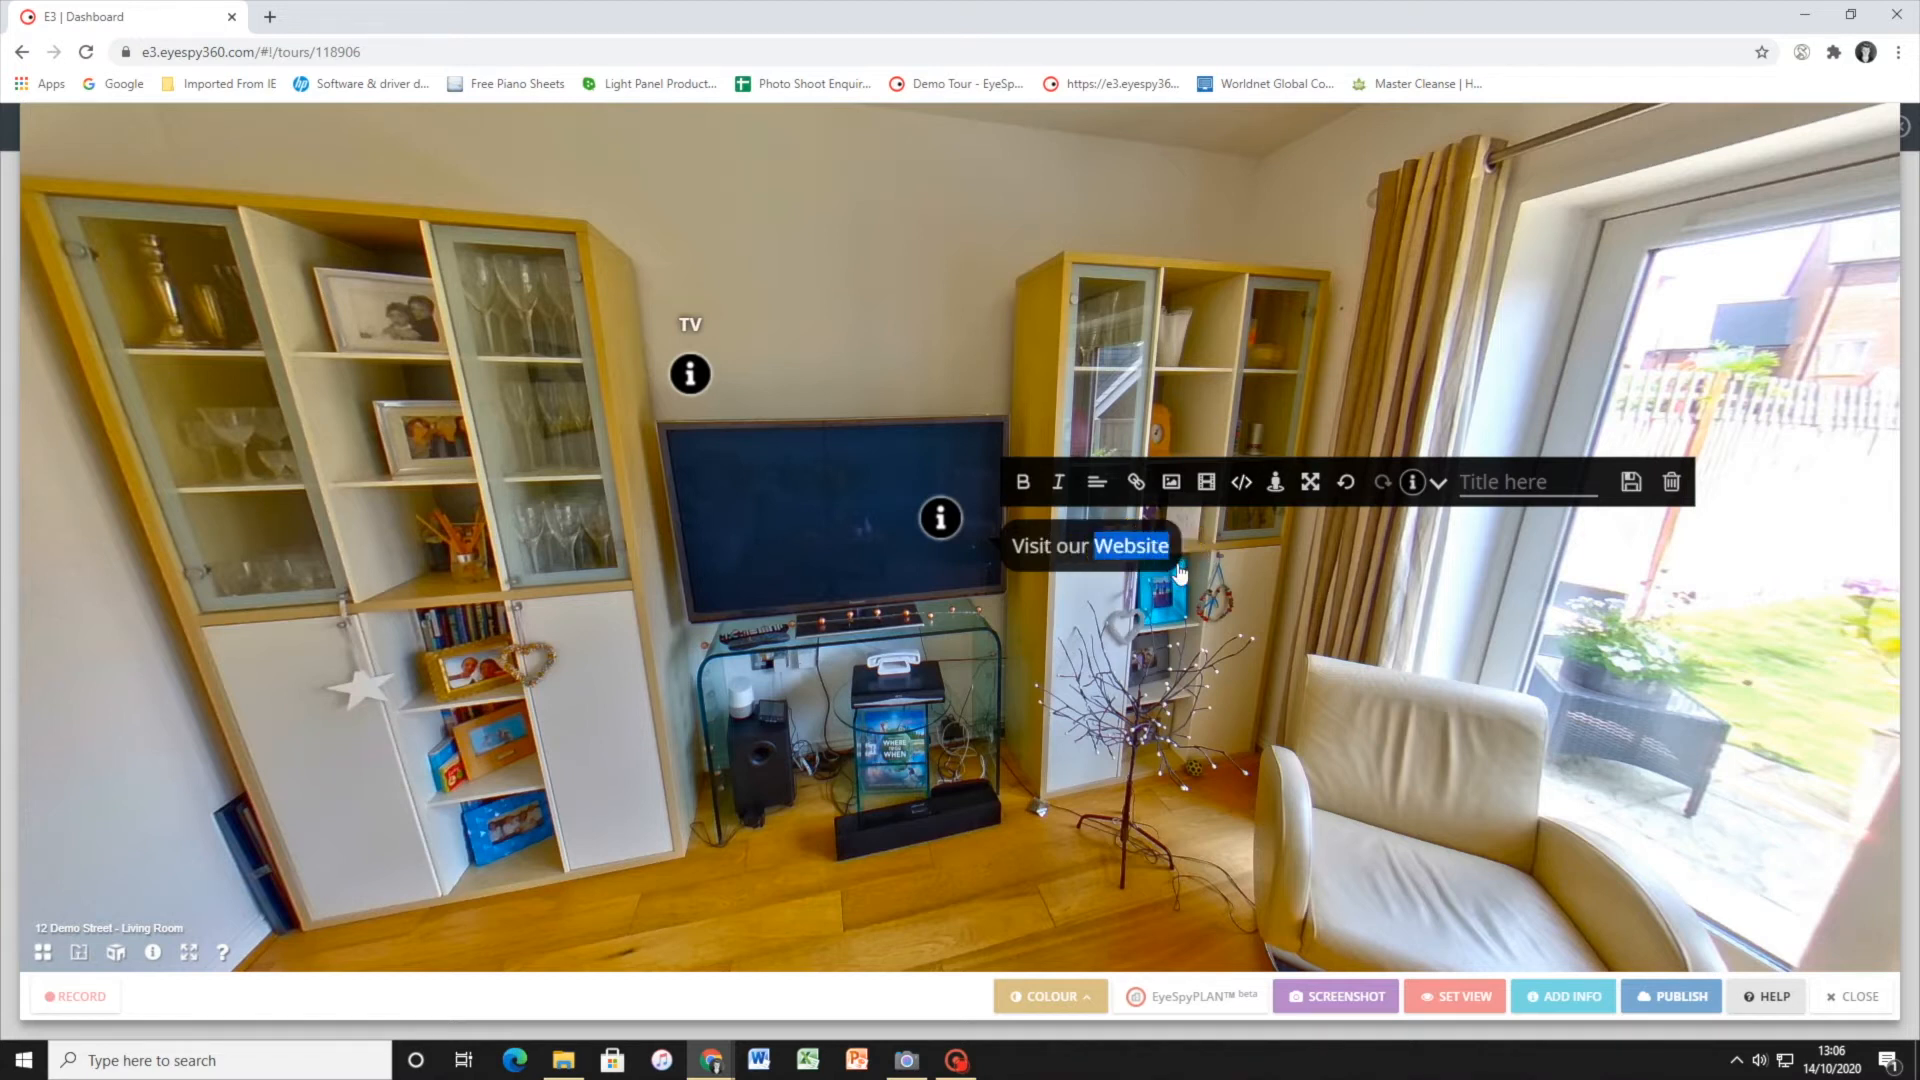
click(1135, 482)
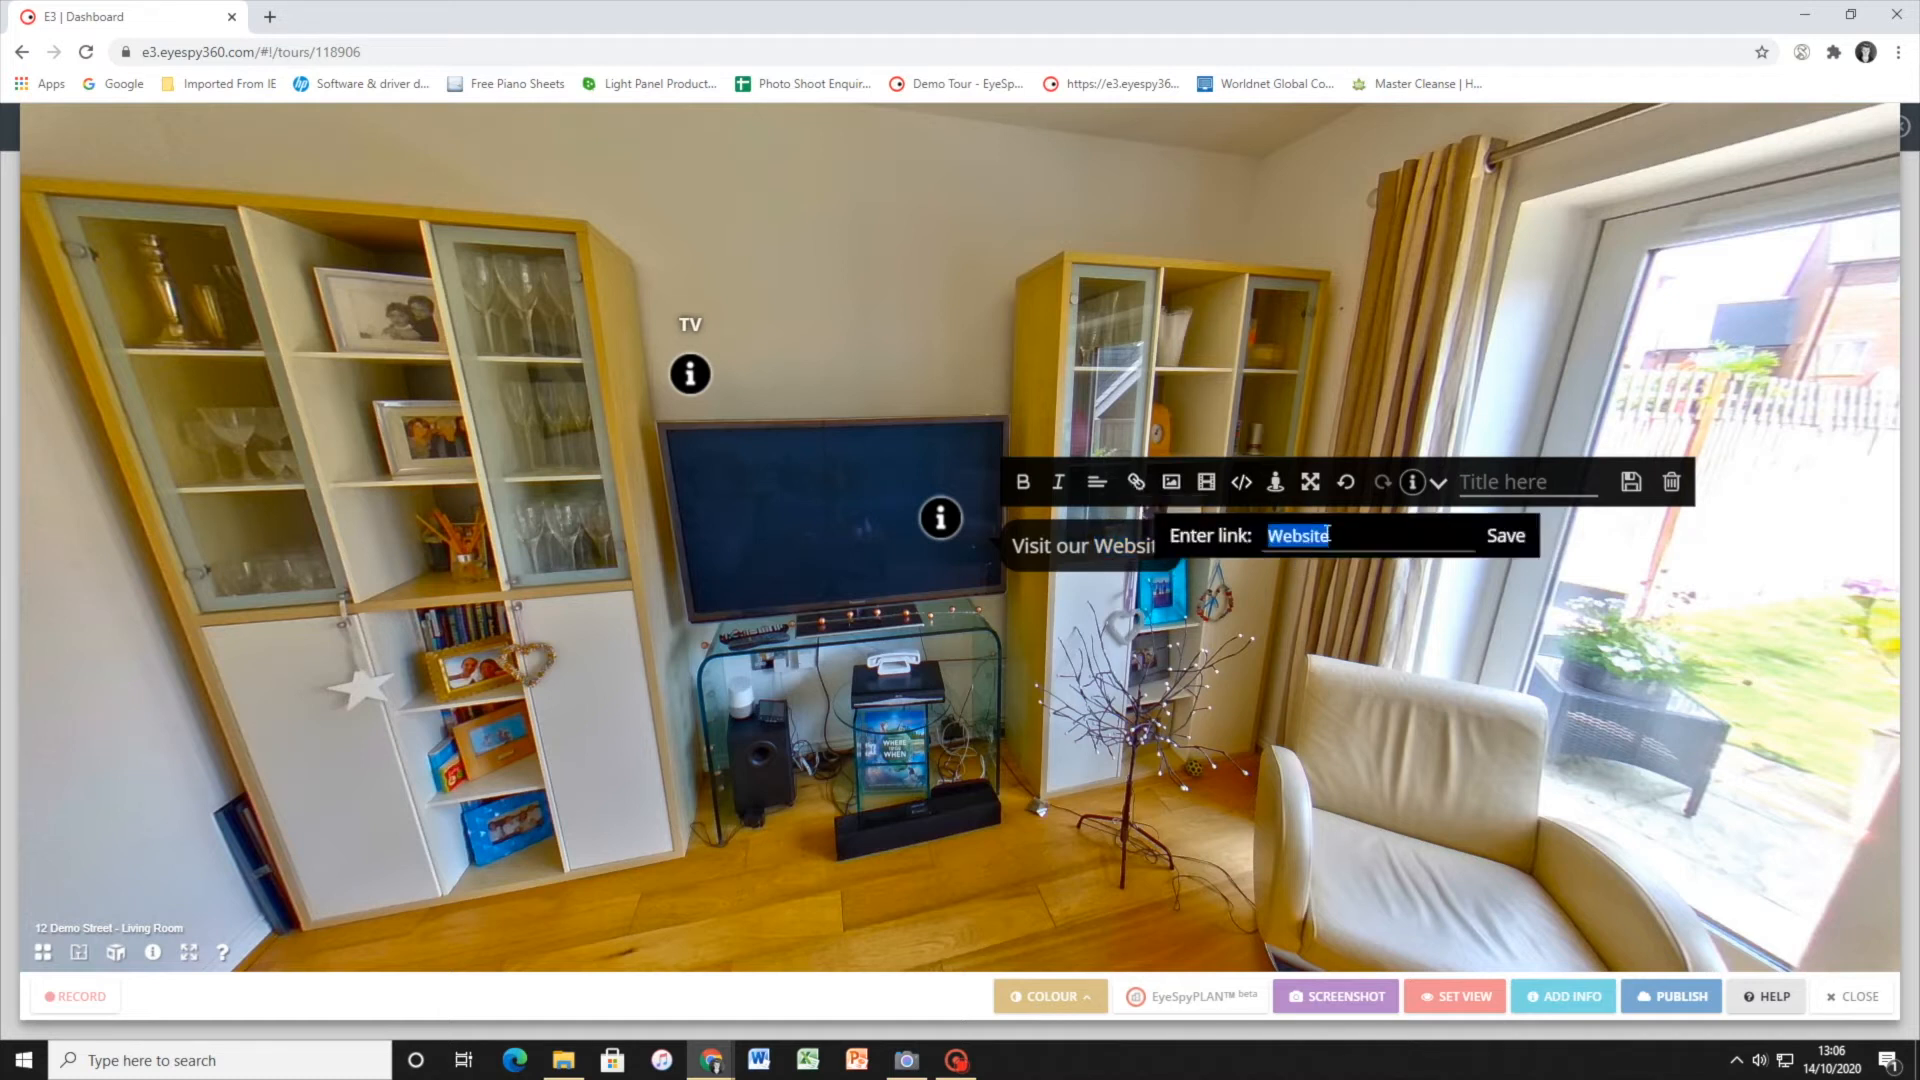
text(hht)
key(BackSpace)
key(BackSpace)
text(ttps://www.eyespy360.com)
click(1494, 545)
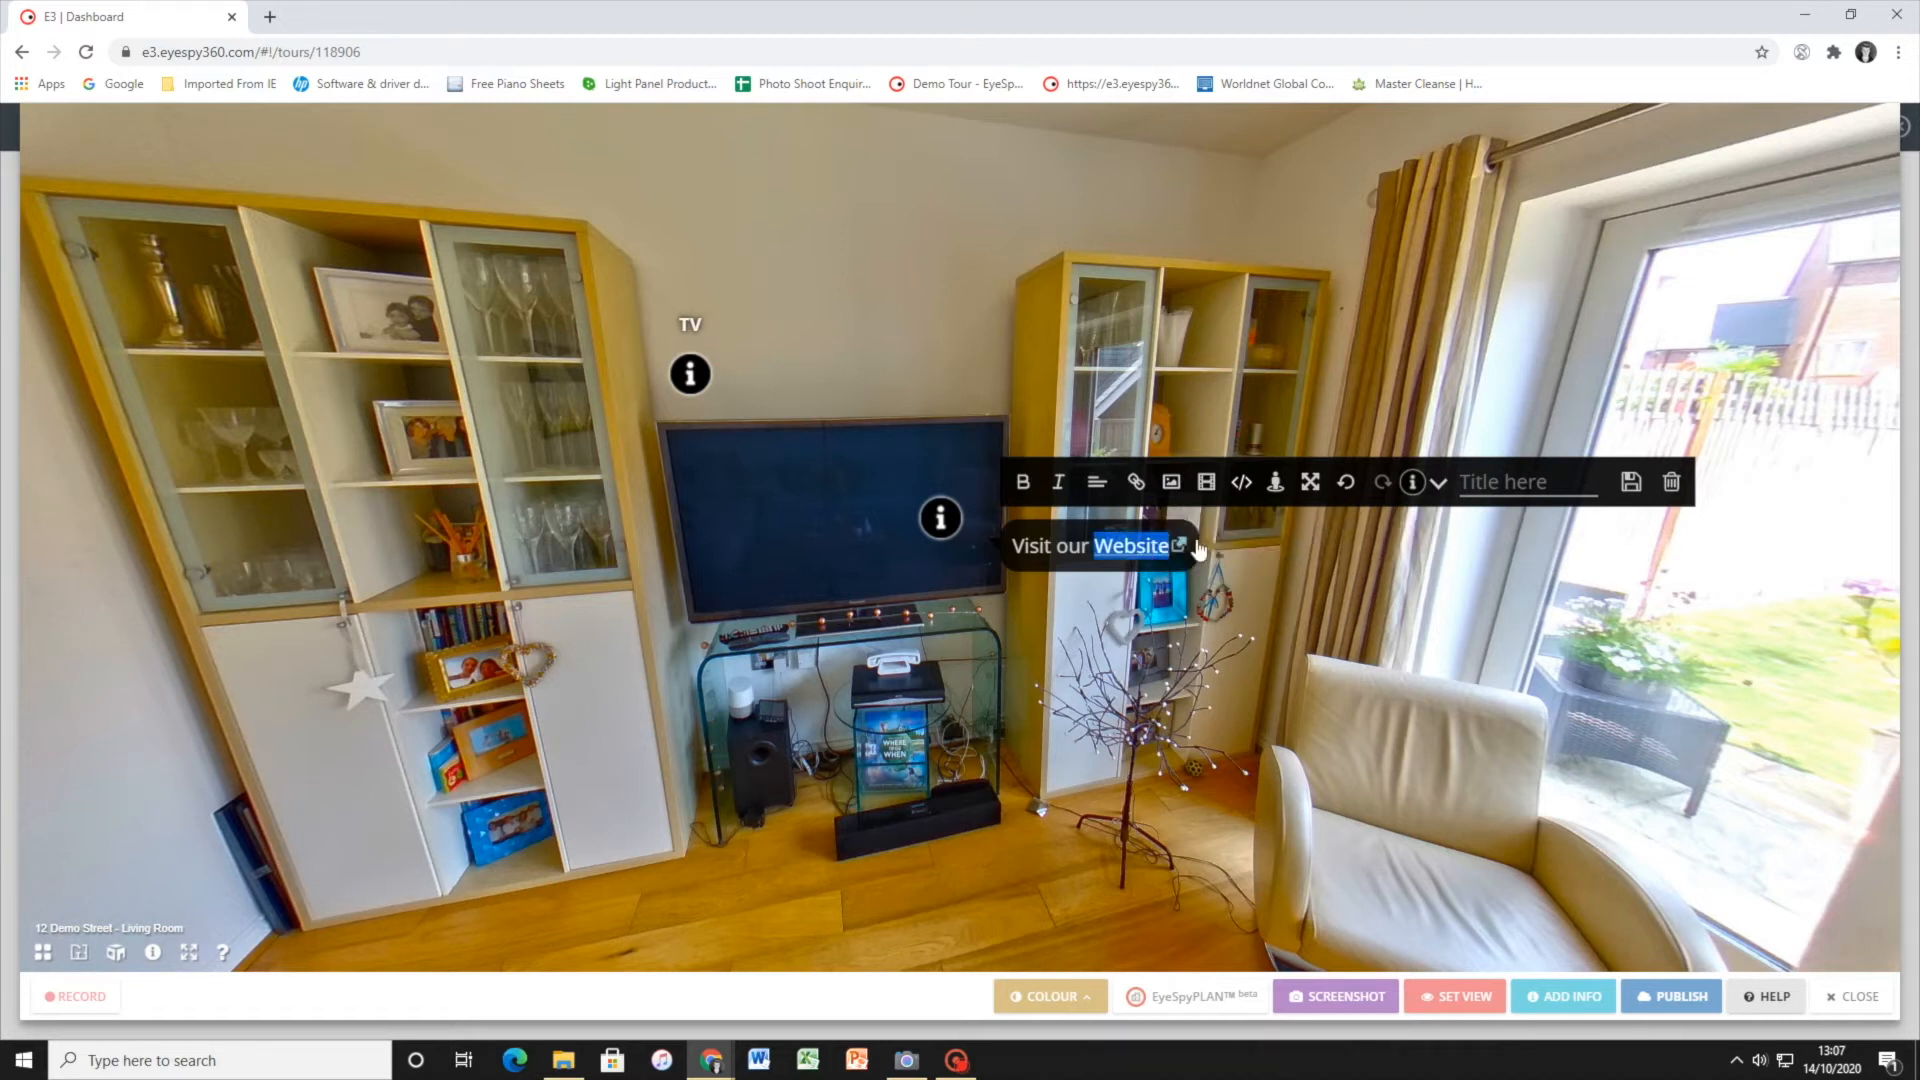
Test the hotspot's Website link by opening the linked page, and return to the tour
click(1178, 550)
click(1135, 545)
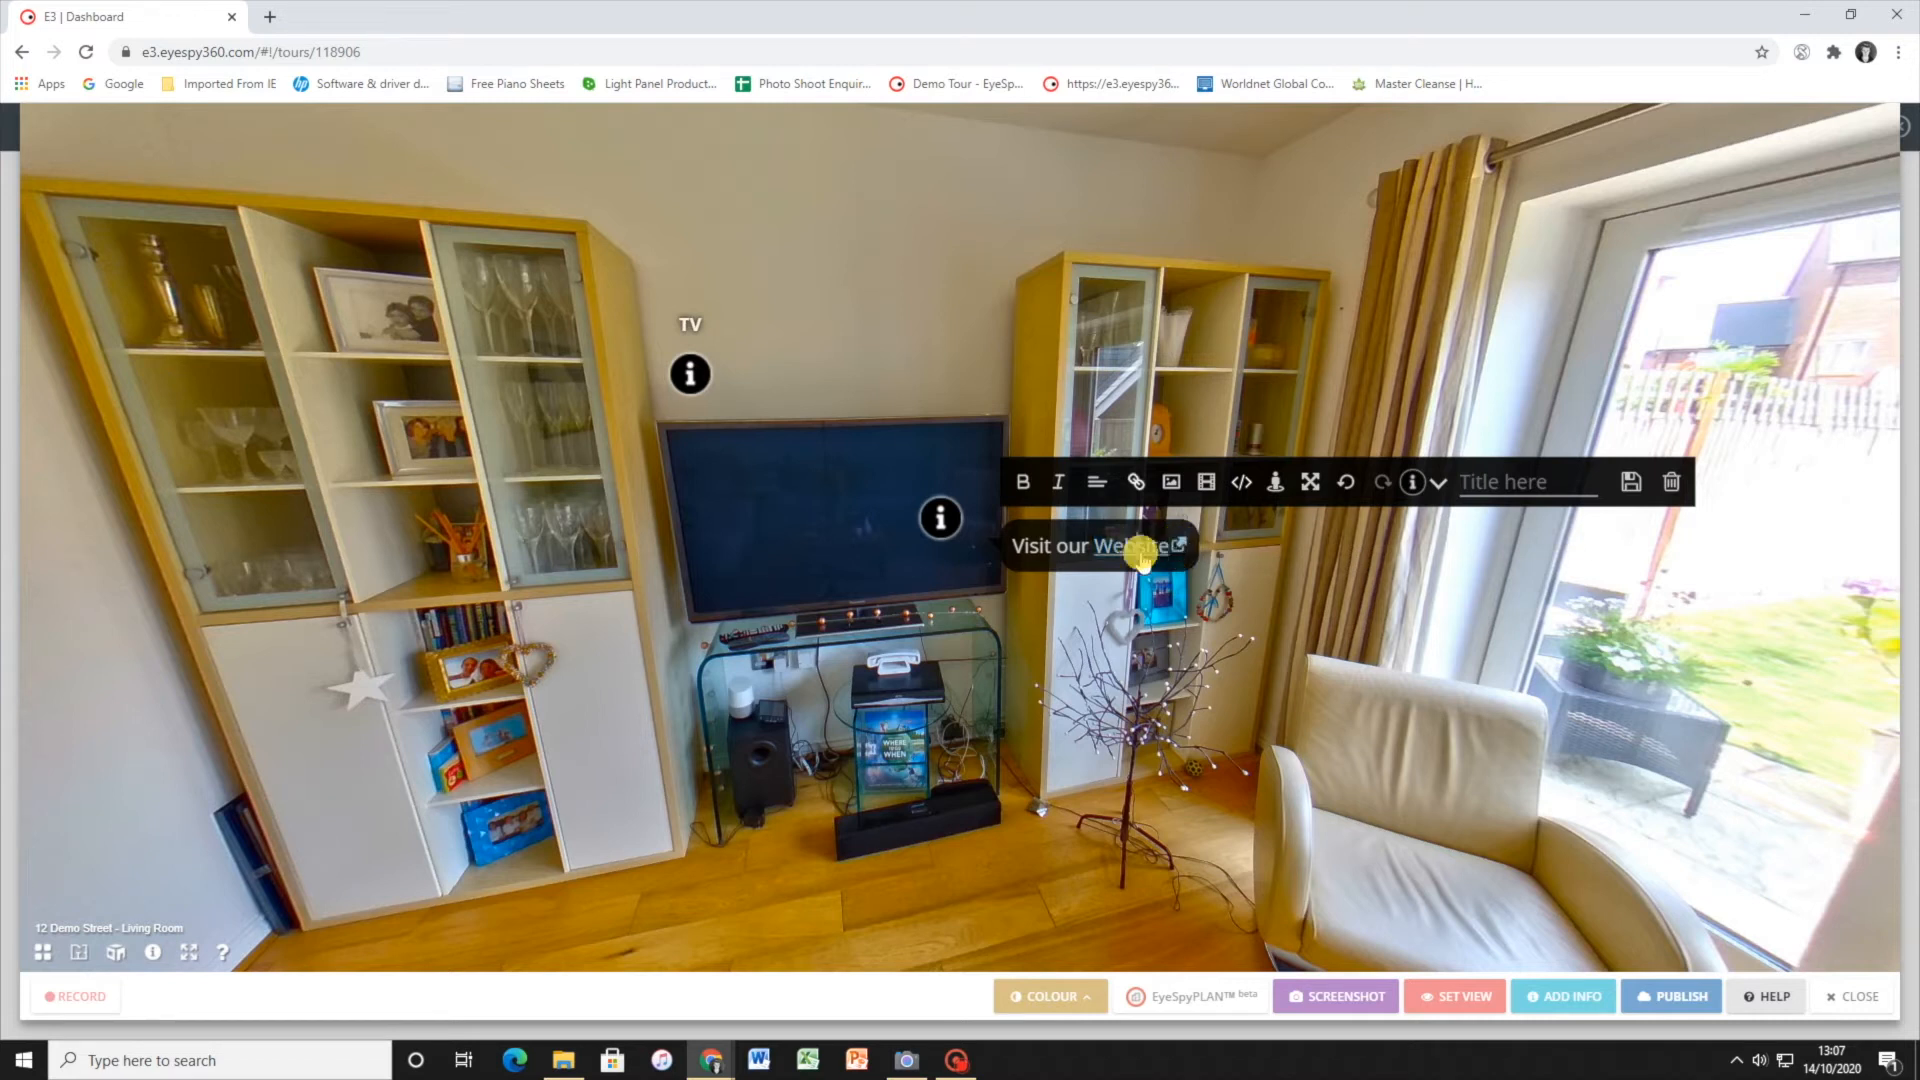
click(1287, 537)
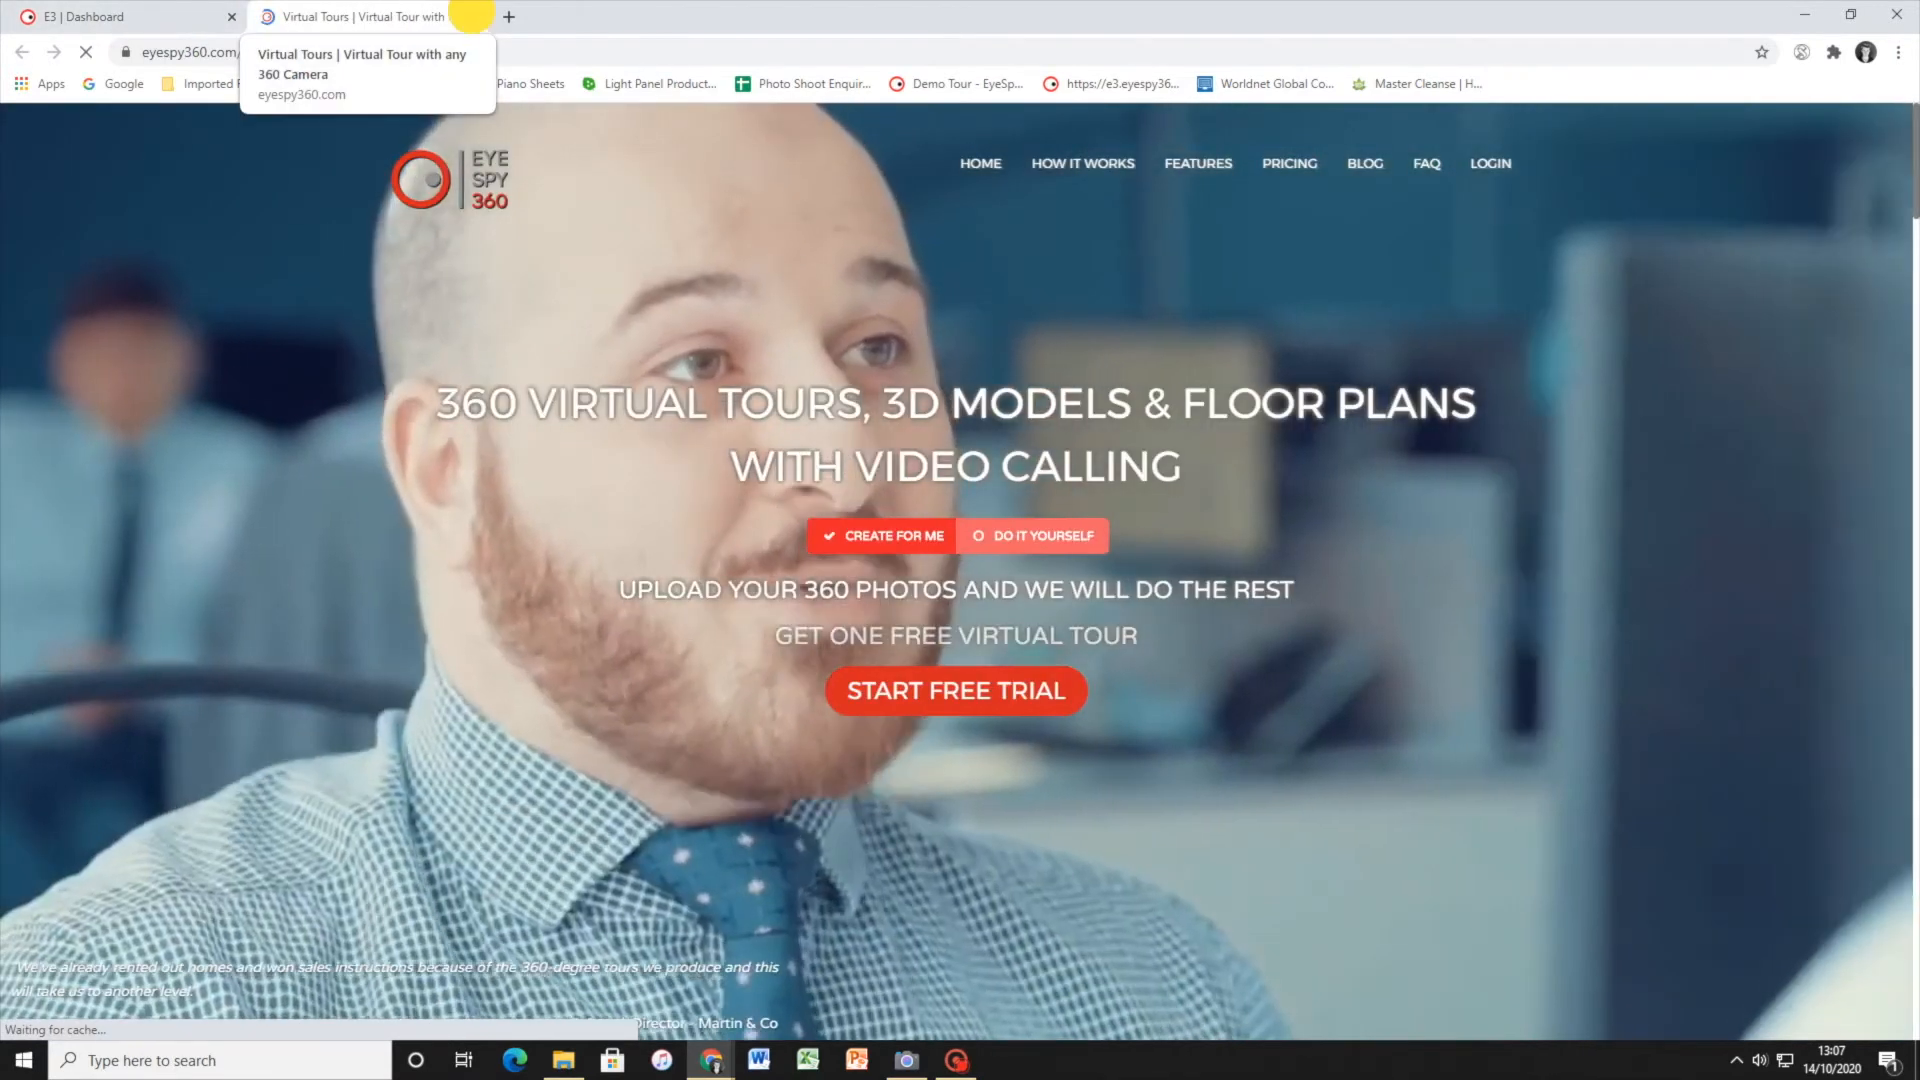
click(471, 18)
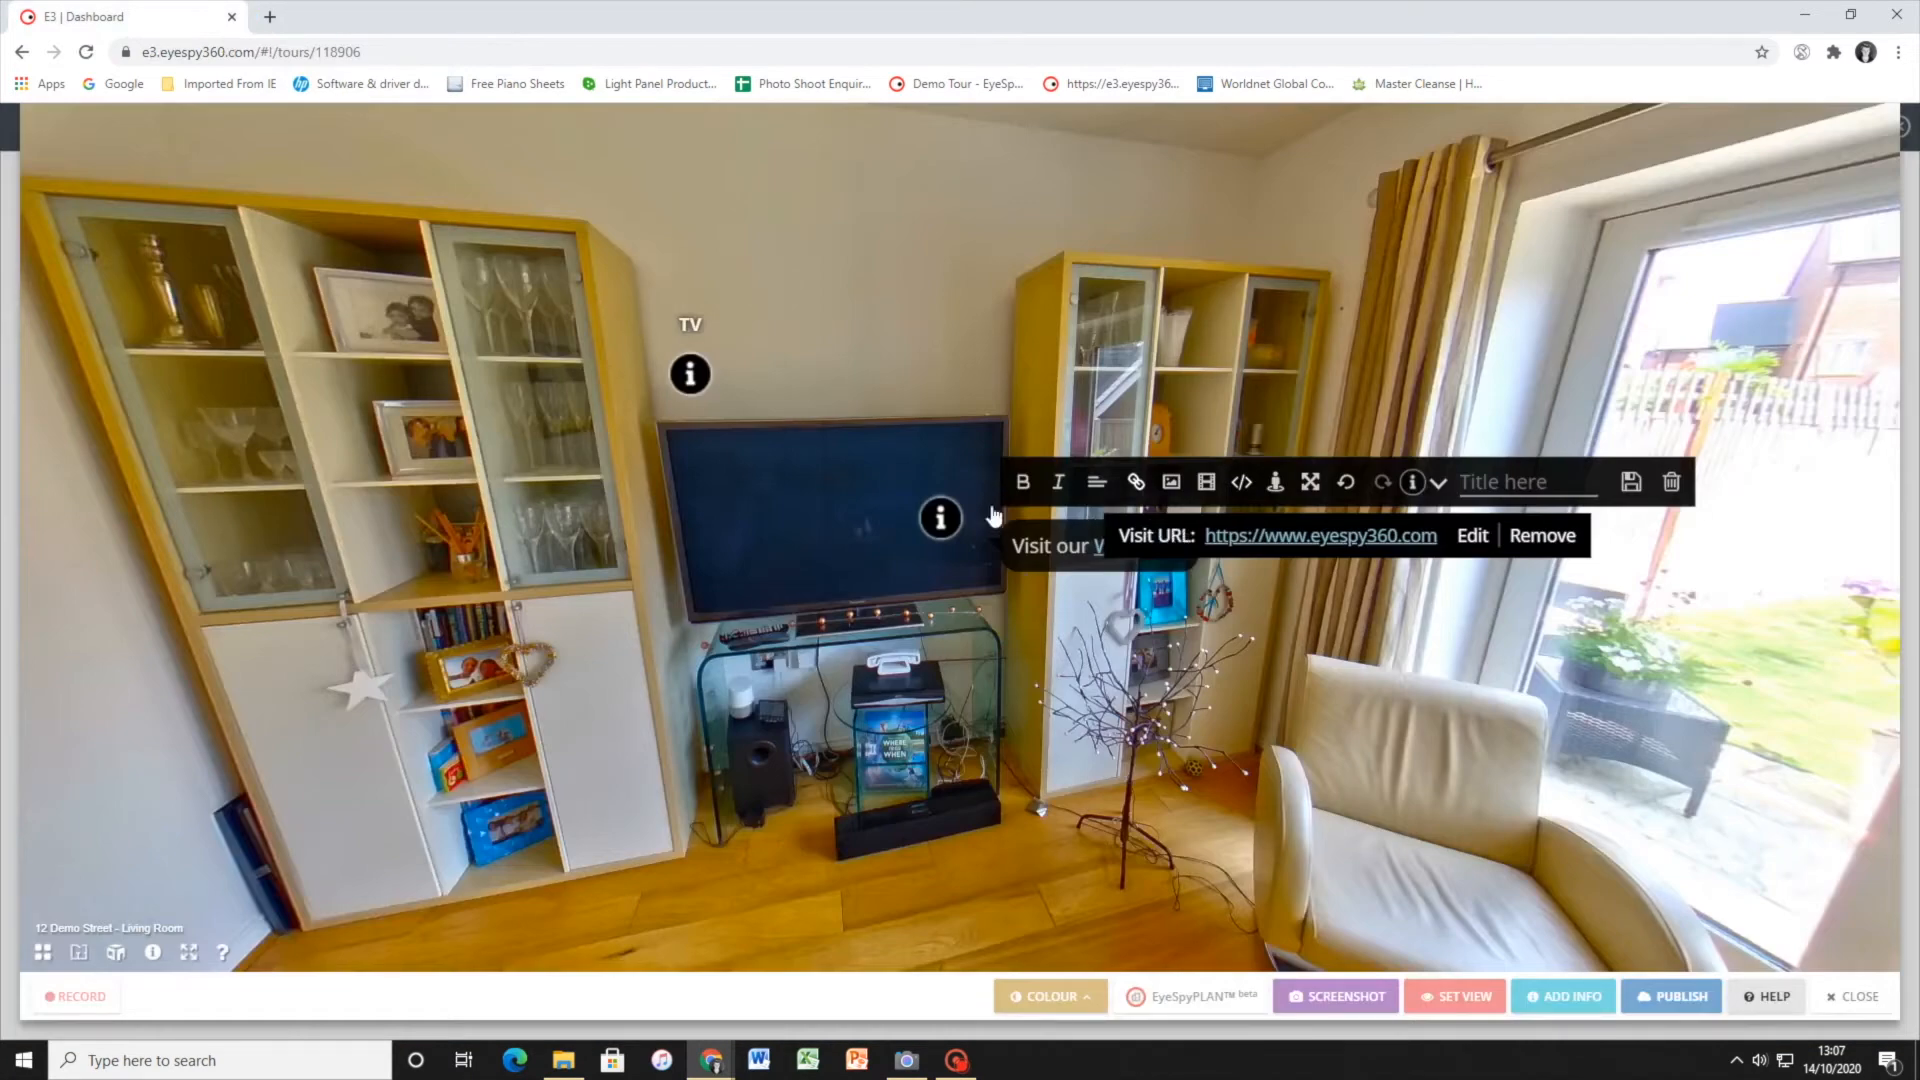
click(1056, 546)
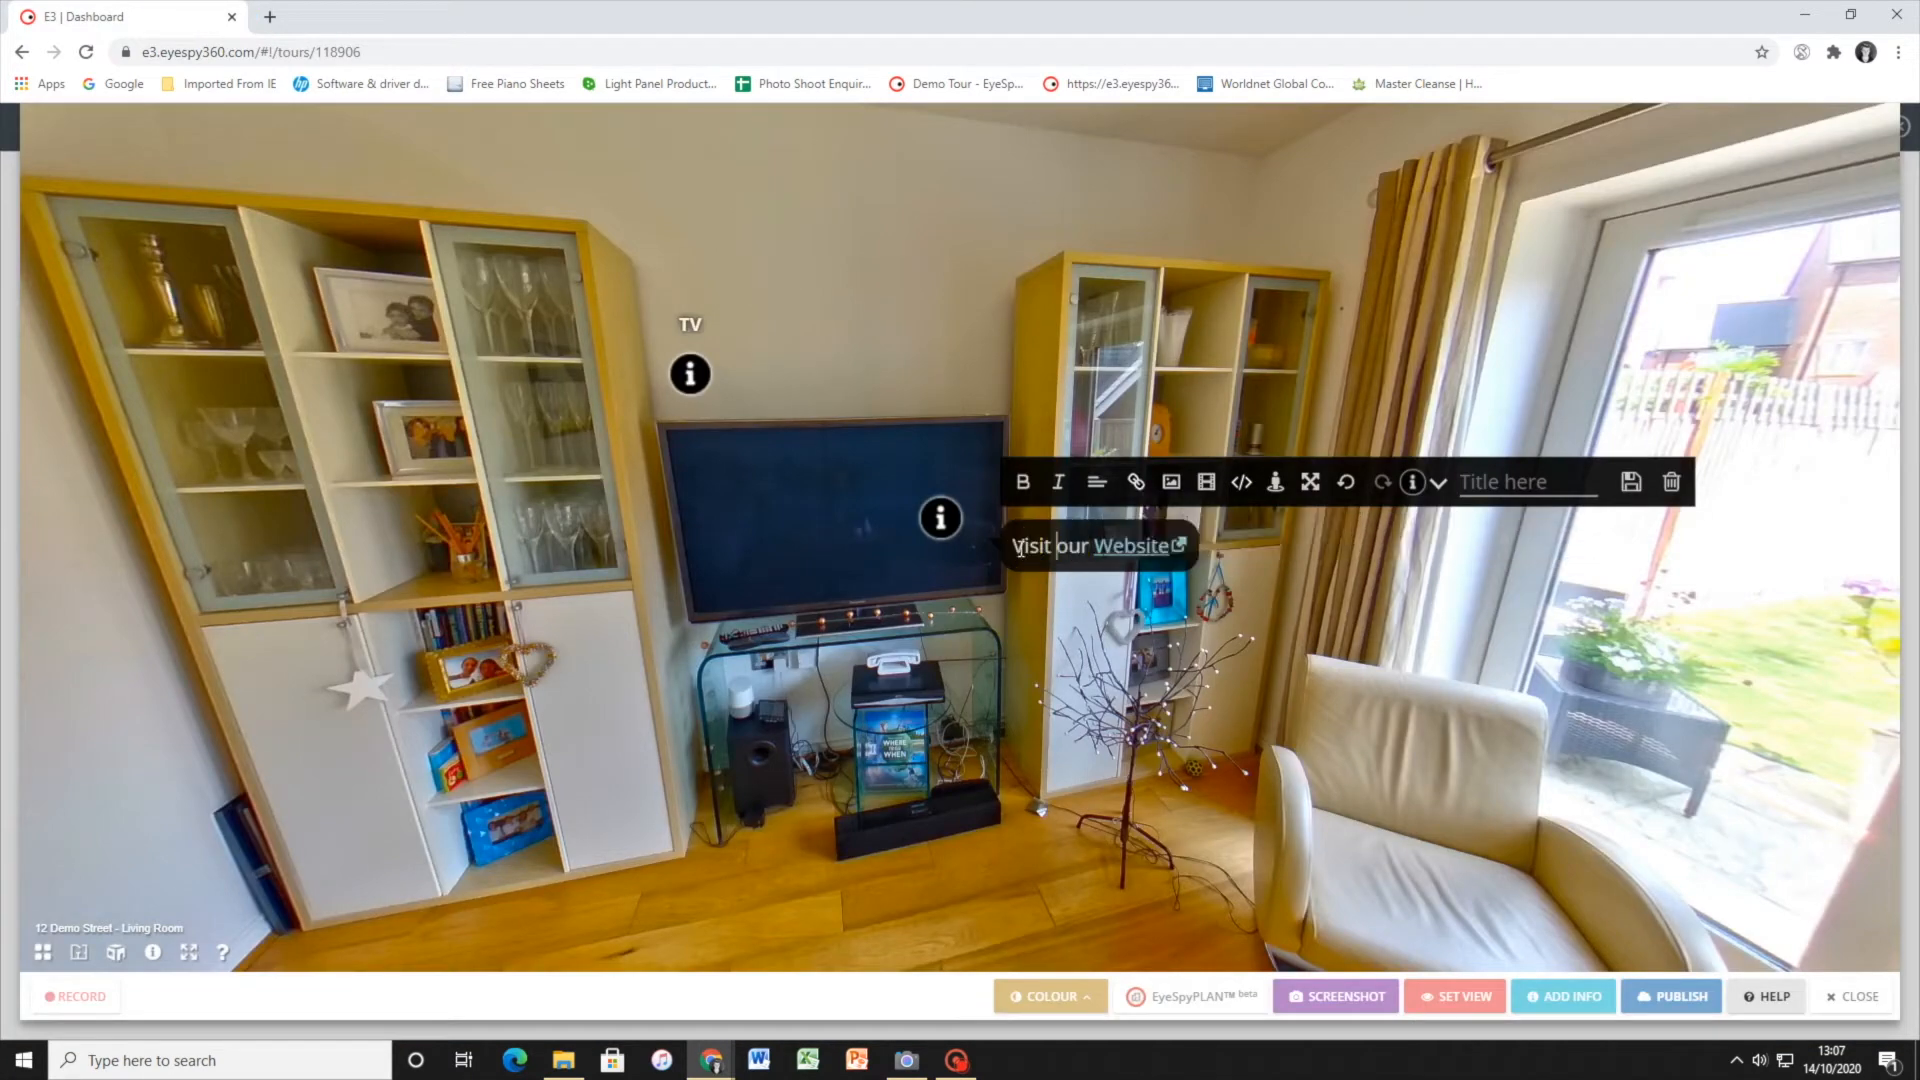
Check the hotspot's image and video embed options without adding media, and place the website hotspot on the wall above the television's right side
click(1172, 483)
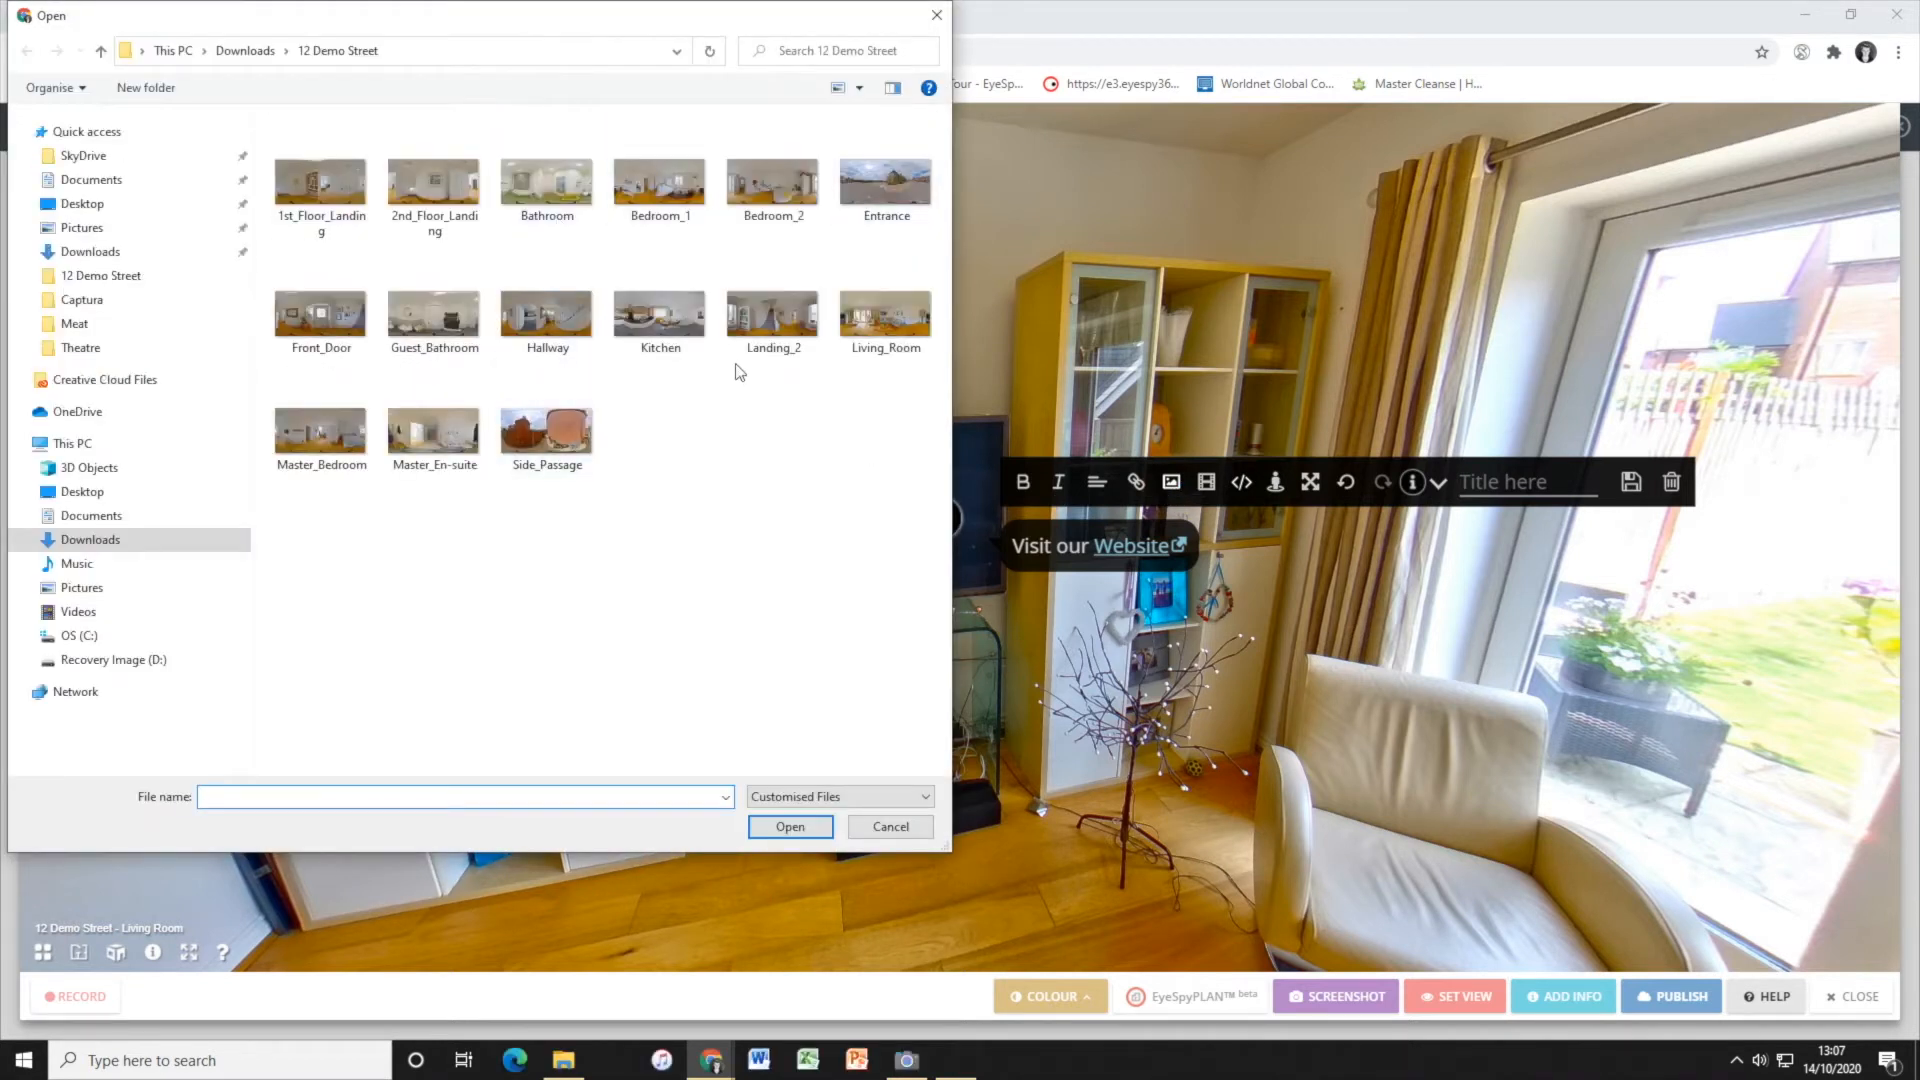
click(937, 15)
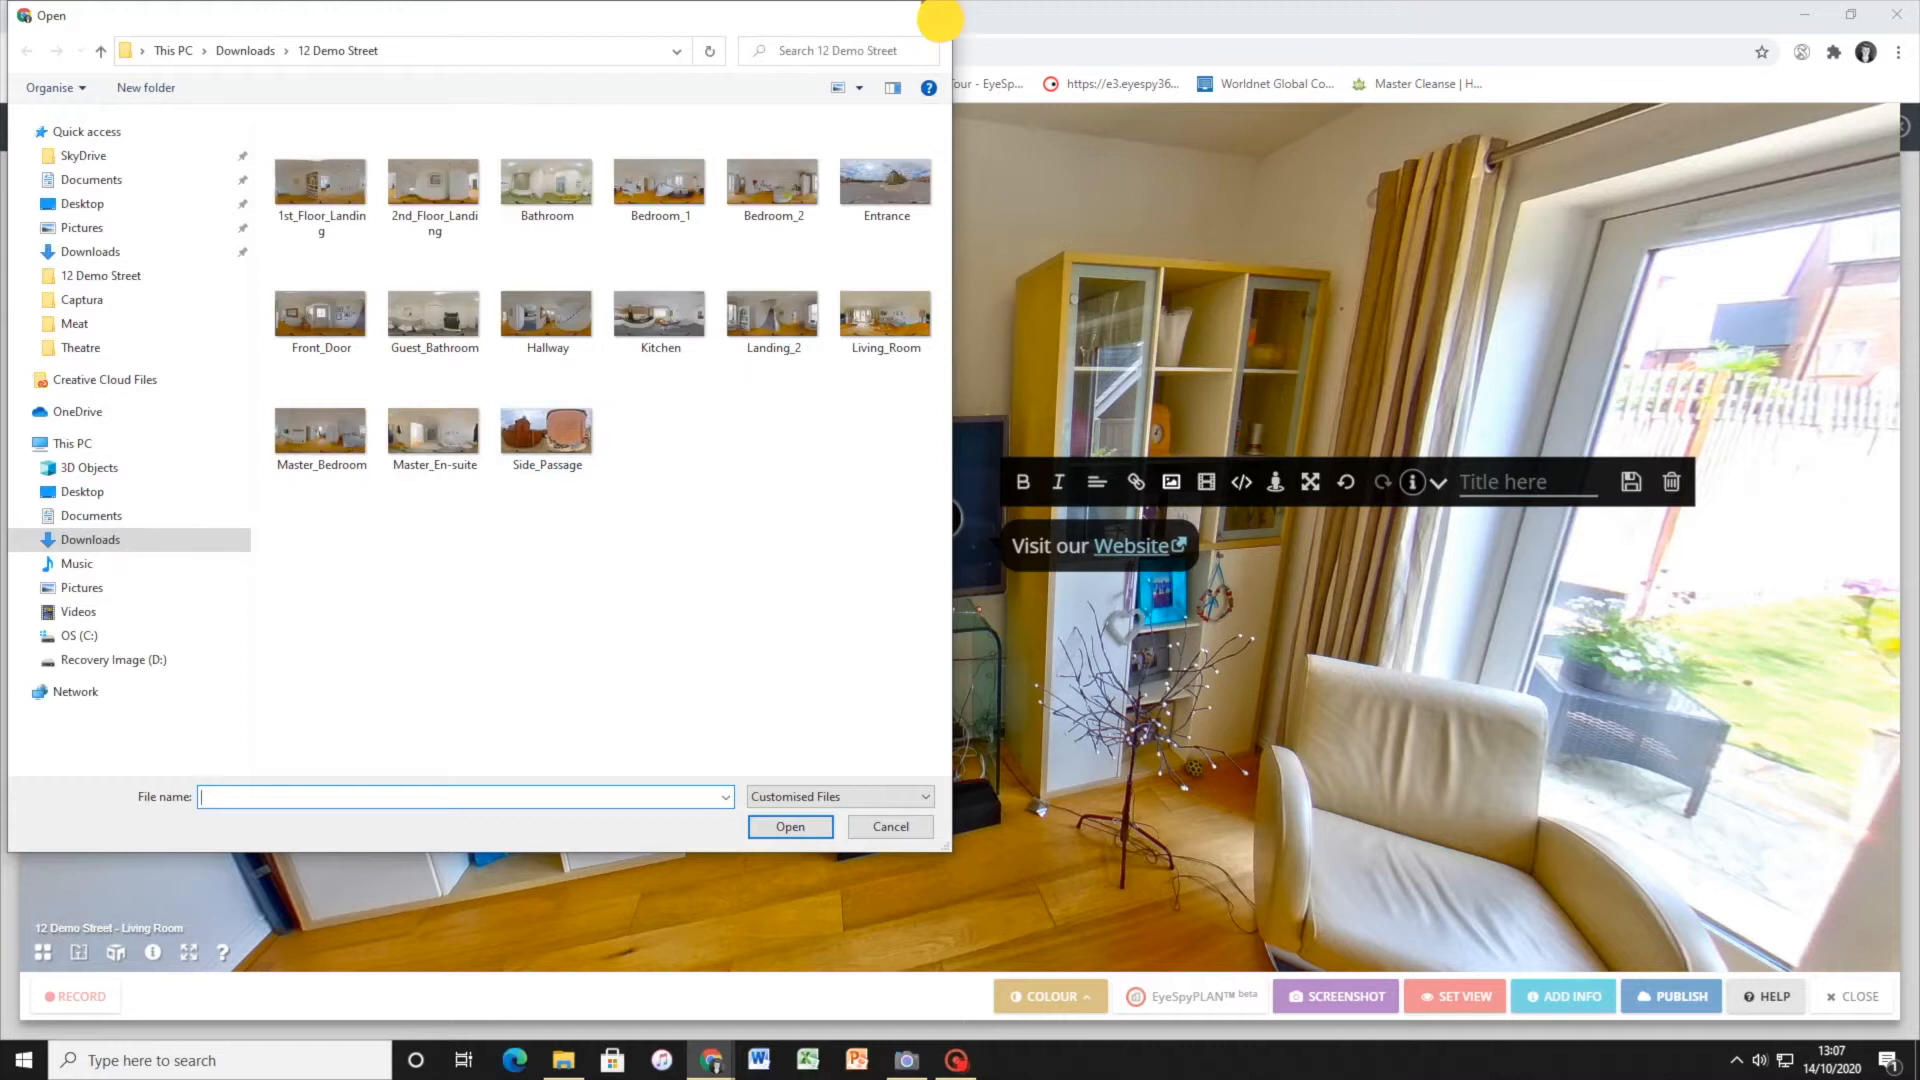
click(1207, 484)
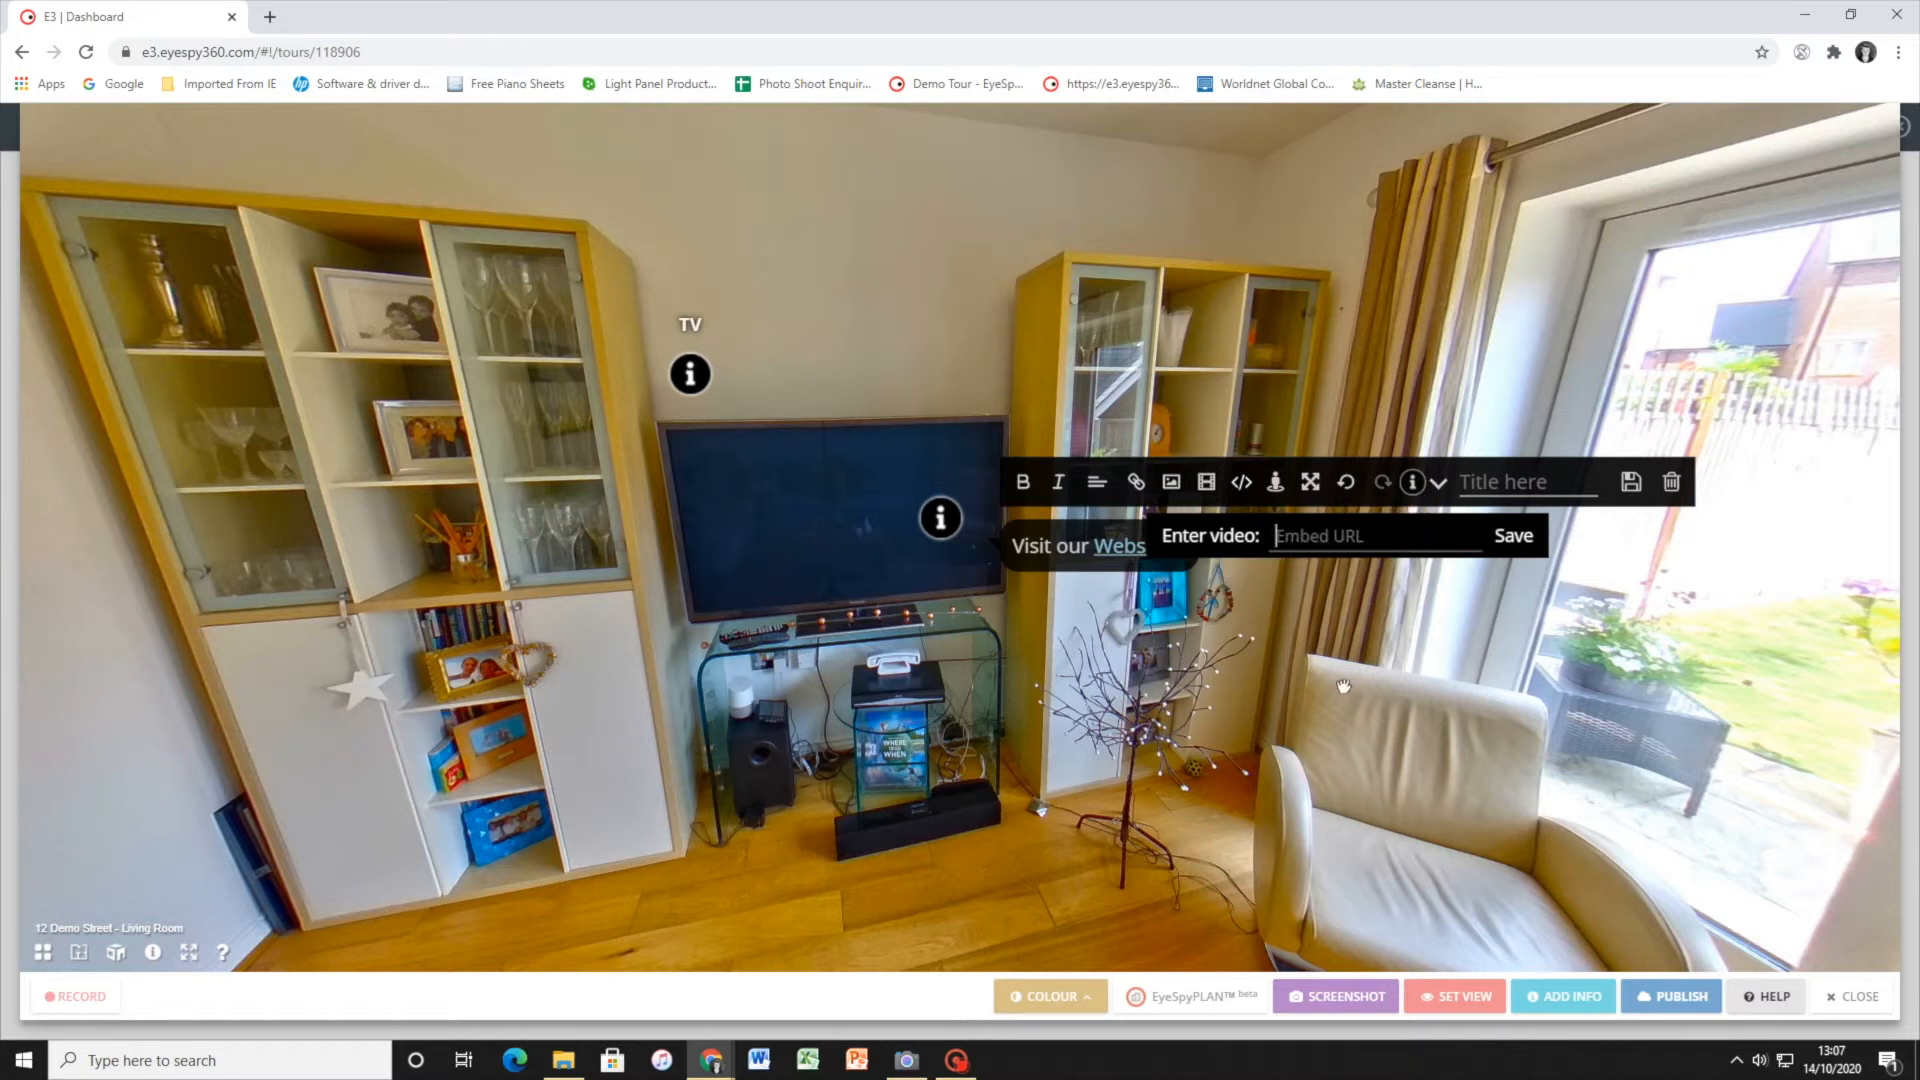
click(939, 518)
drag(951, 518, 949, 358)
Move through the living room's glass doors into the Garden scene and turn to face the back of the house
click(1169, 560)
drag(1169, 560, 591, 625)
click(1150, 493)
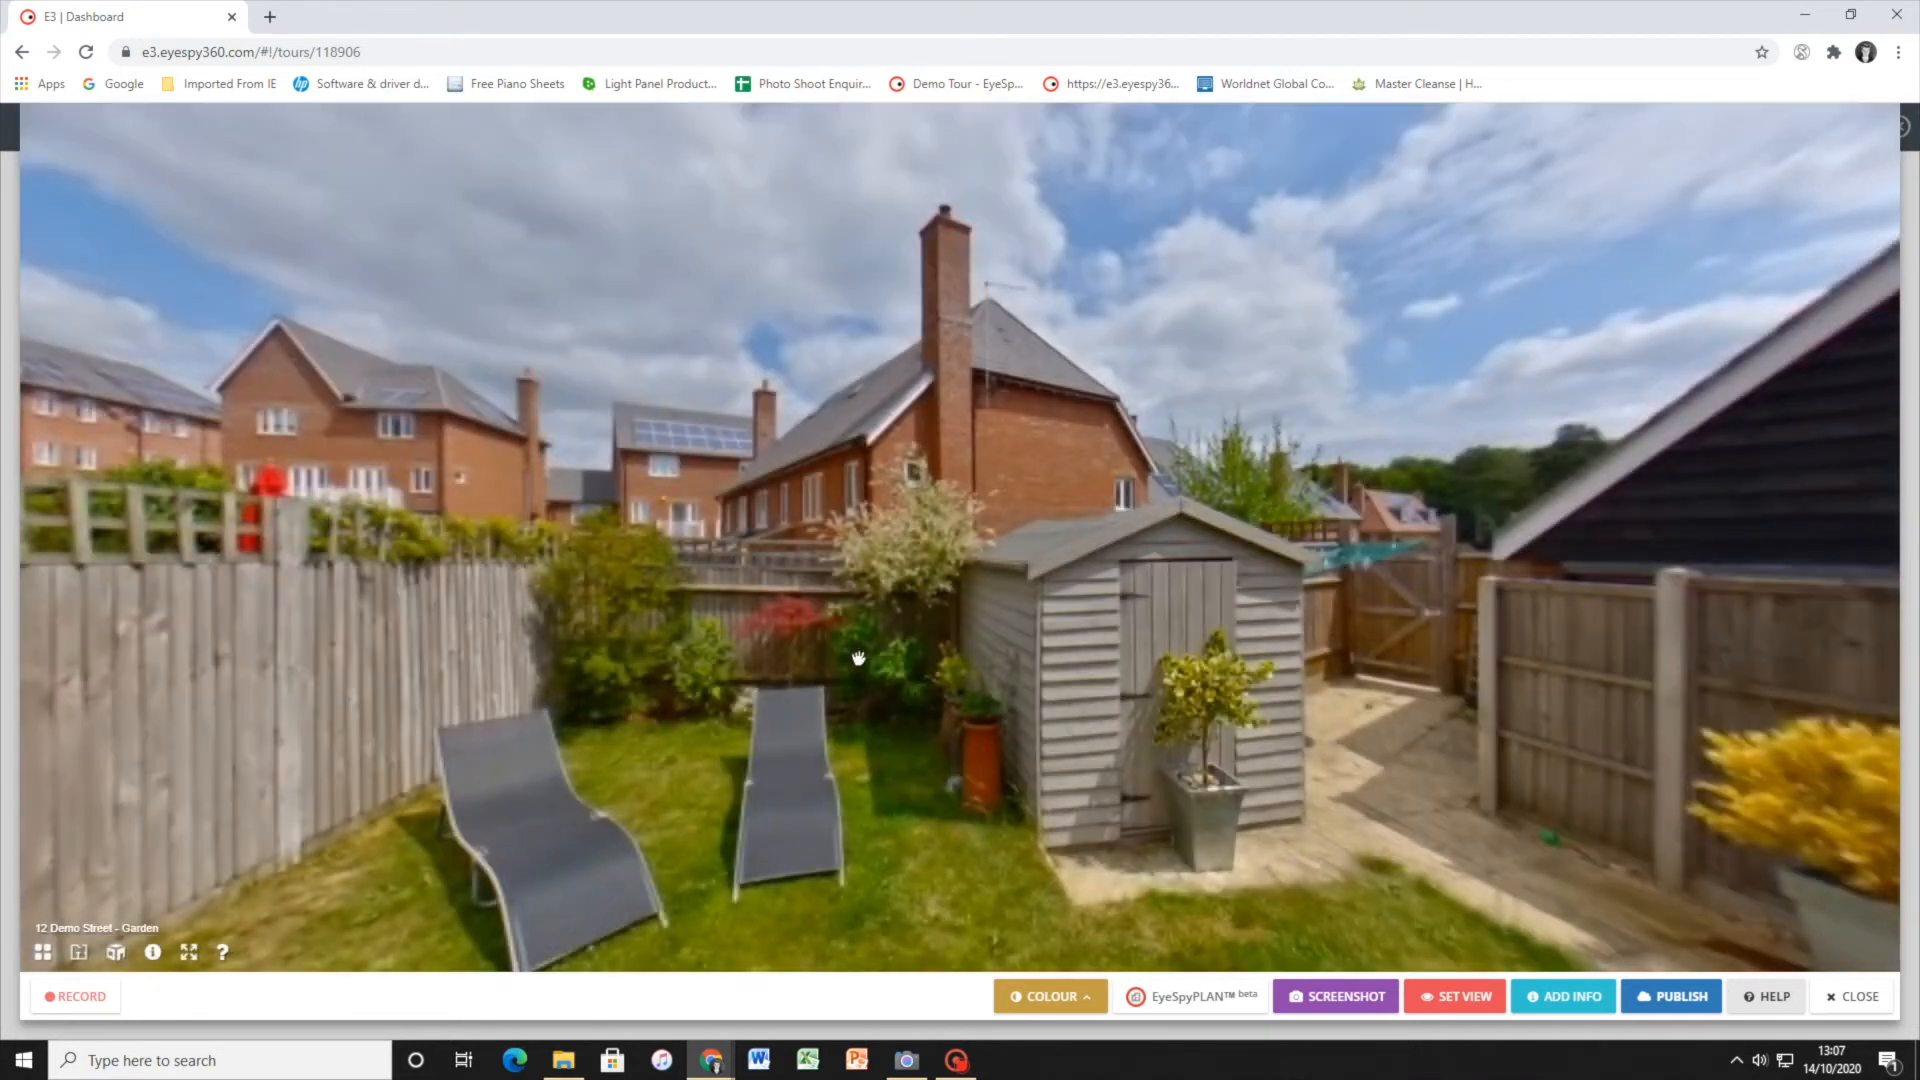
drag(879, 605, 1406, 471)
click(784, 528)
drag(785, 528, 716, 740)
click(1054, 593)
drag(1054, 594, 1559, 570)
drag(979, 576, 1274, 643)
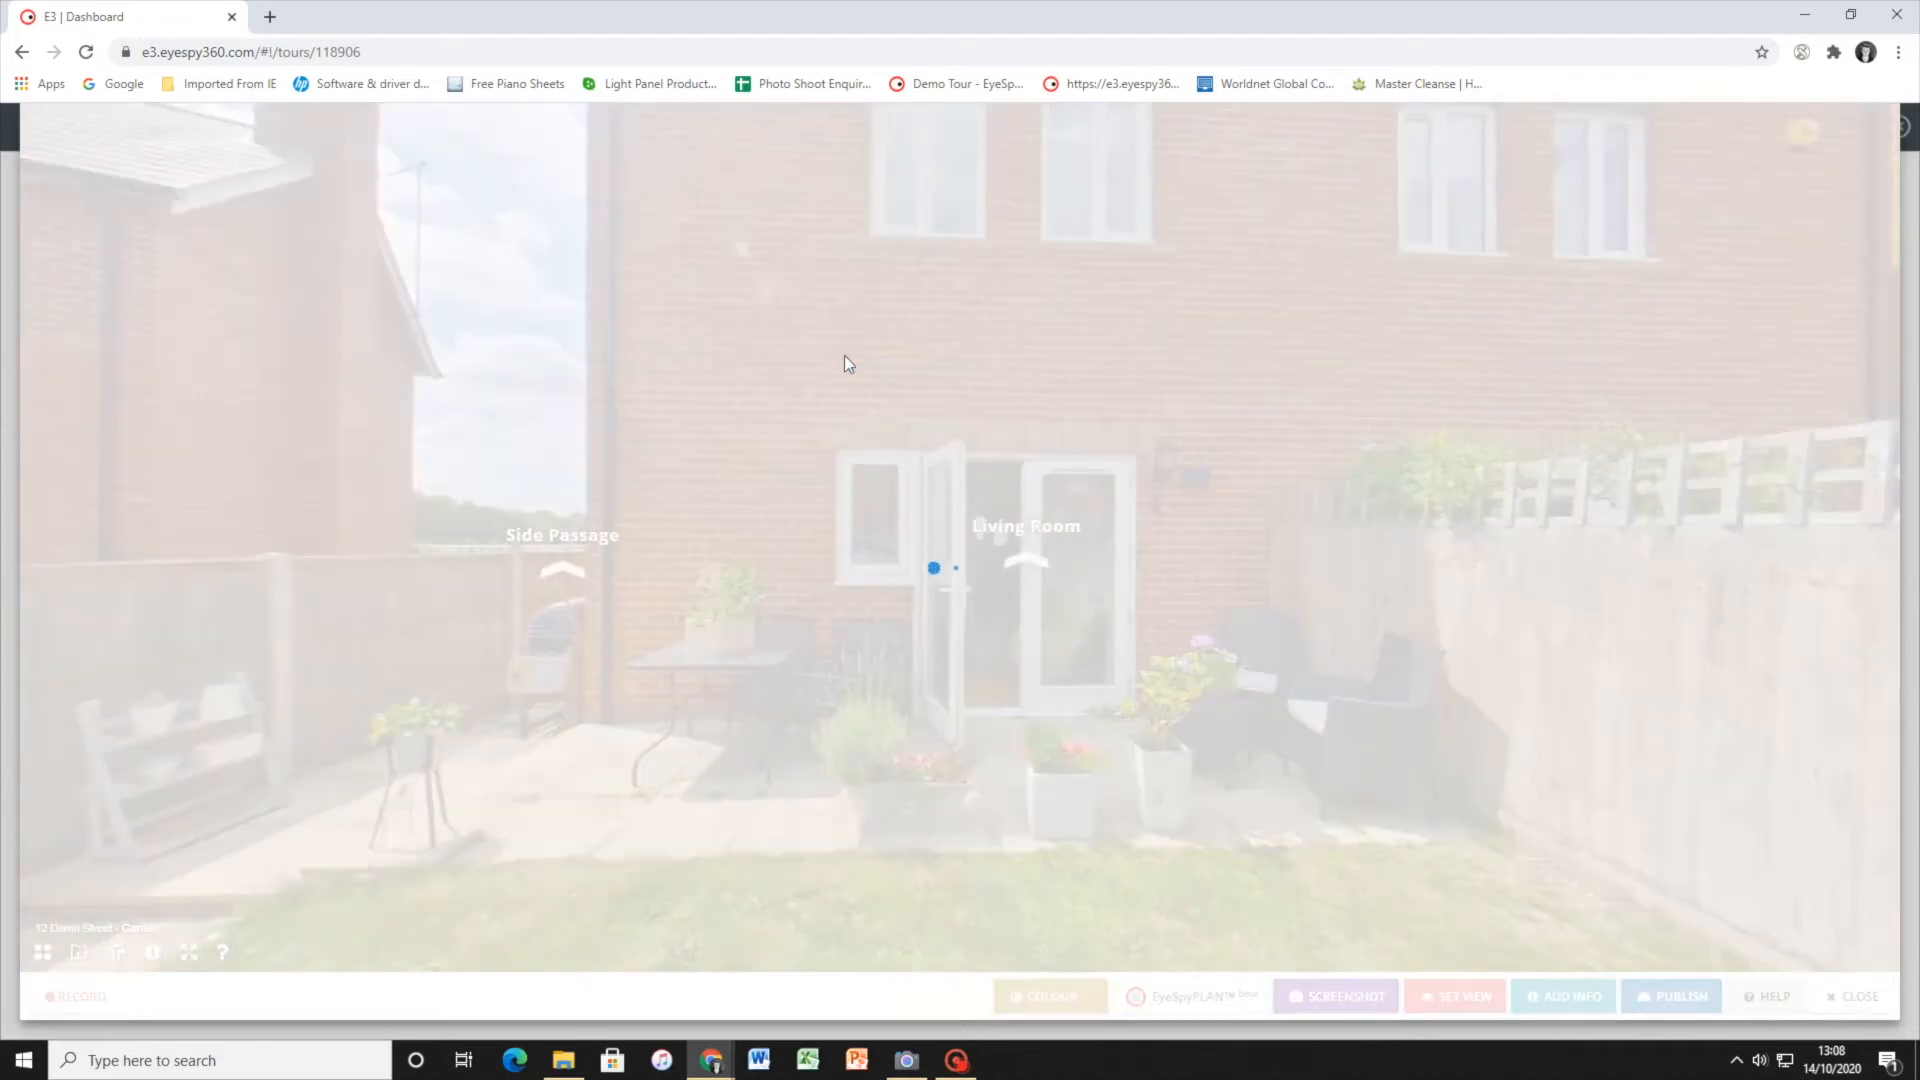
Add a new information hotspot beside the Living Room doors in the Garden scene and open its Street View picker
click(1547, 989)
drag(935, 513, 832, 404)
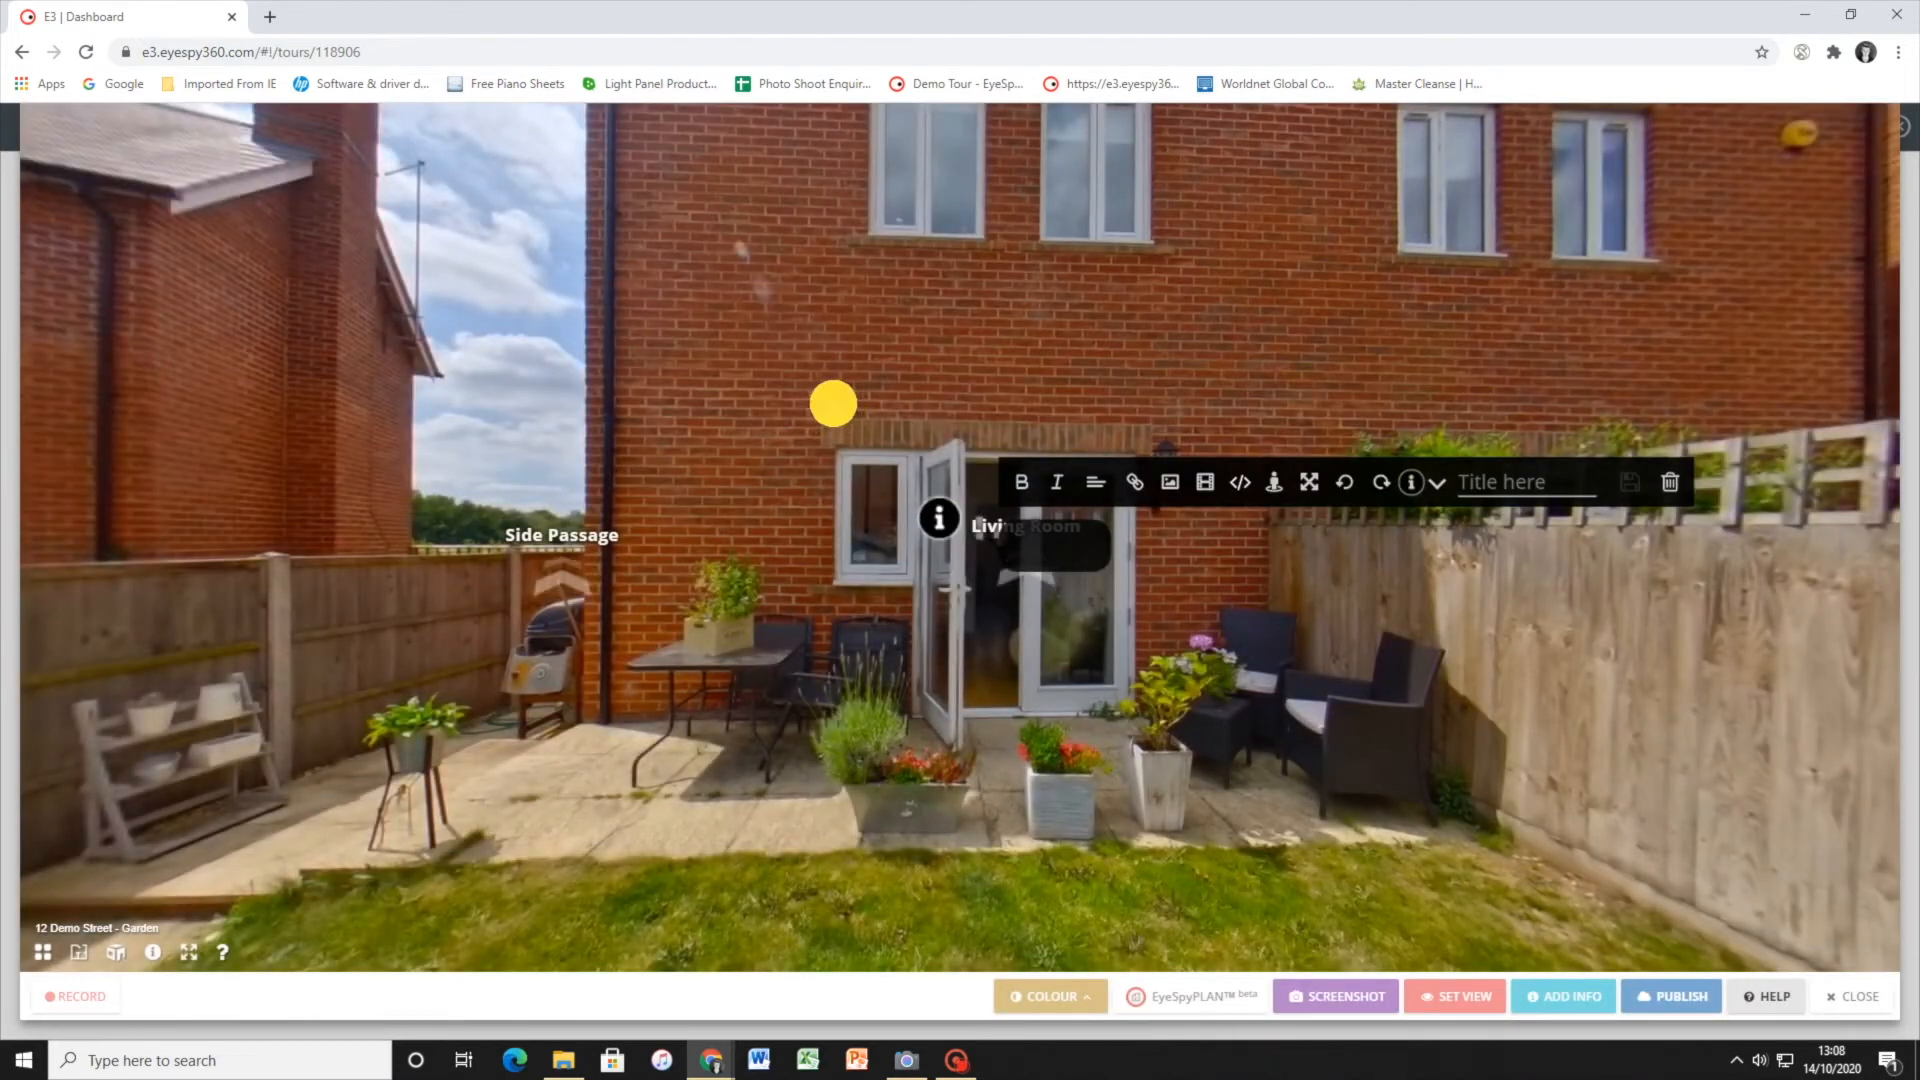
click(1272, 486)
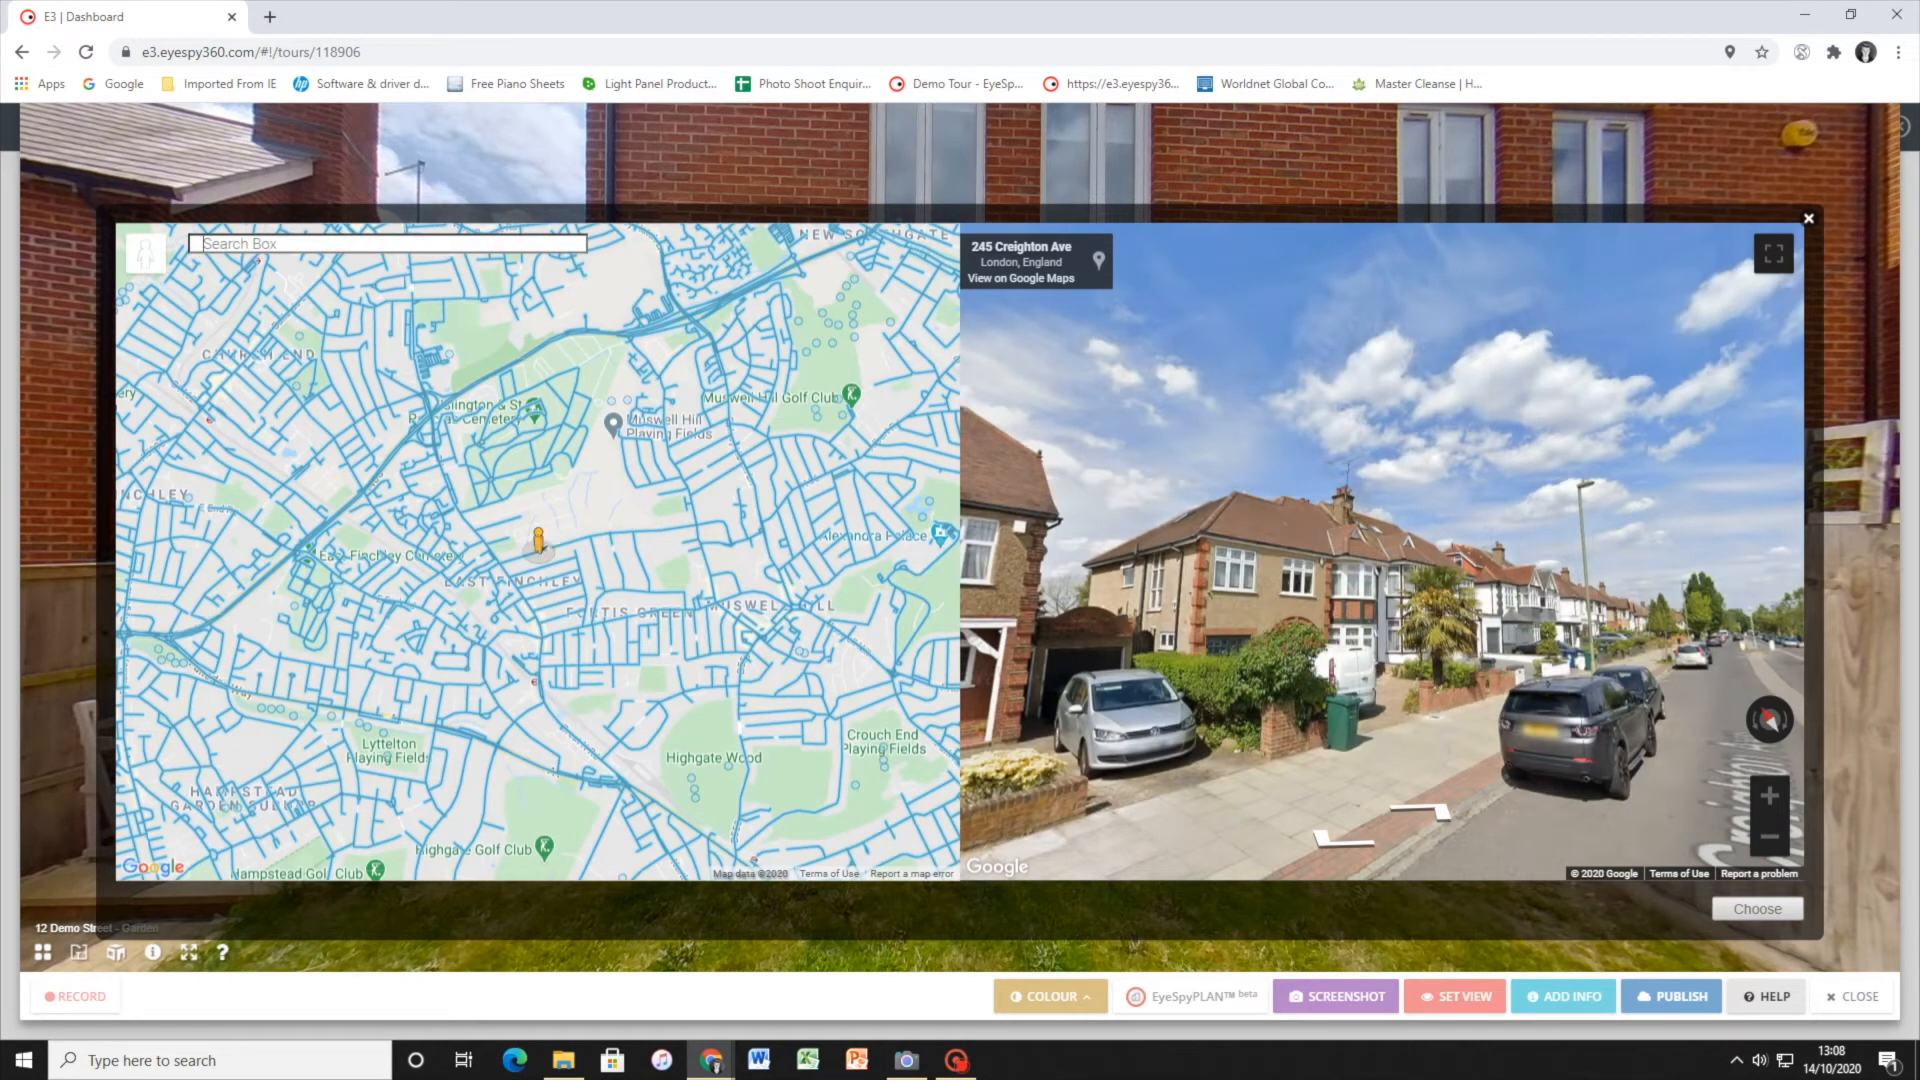
Move the Street View marker to Muswell Hill and look around the street in front of Studio Stage Door
mouse_move(537, 540)
mouse_down()
mouse_move(738, 410)
mouse_move(746, 300)
mouse_move(750, 378)
mouse_move(569, 376)
mouse_move(411, 476)
mouse_move(664, 656)
mouse_move(717, 626)
mouse_up()
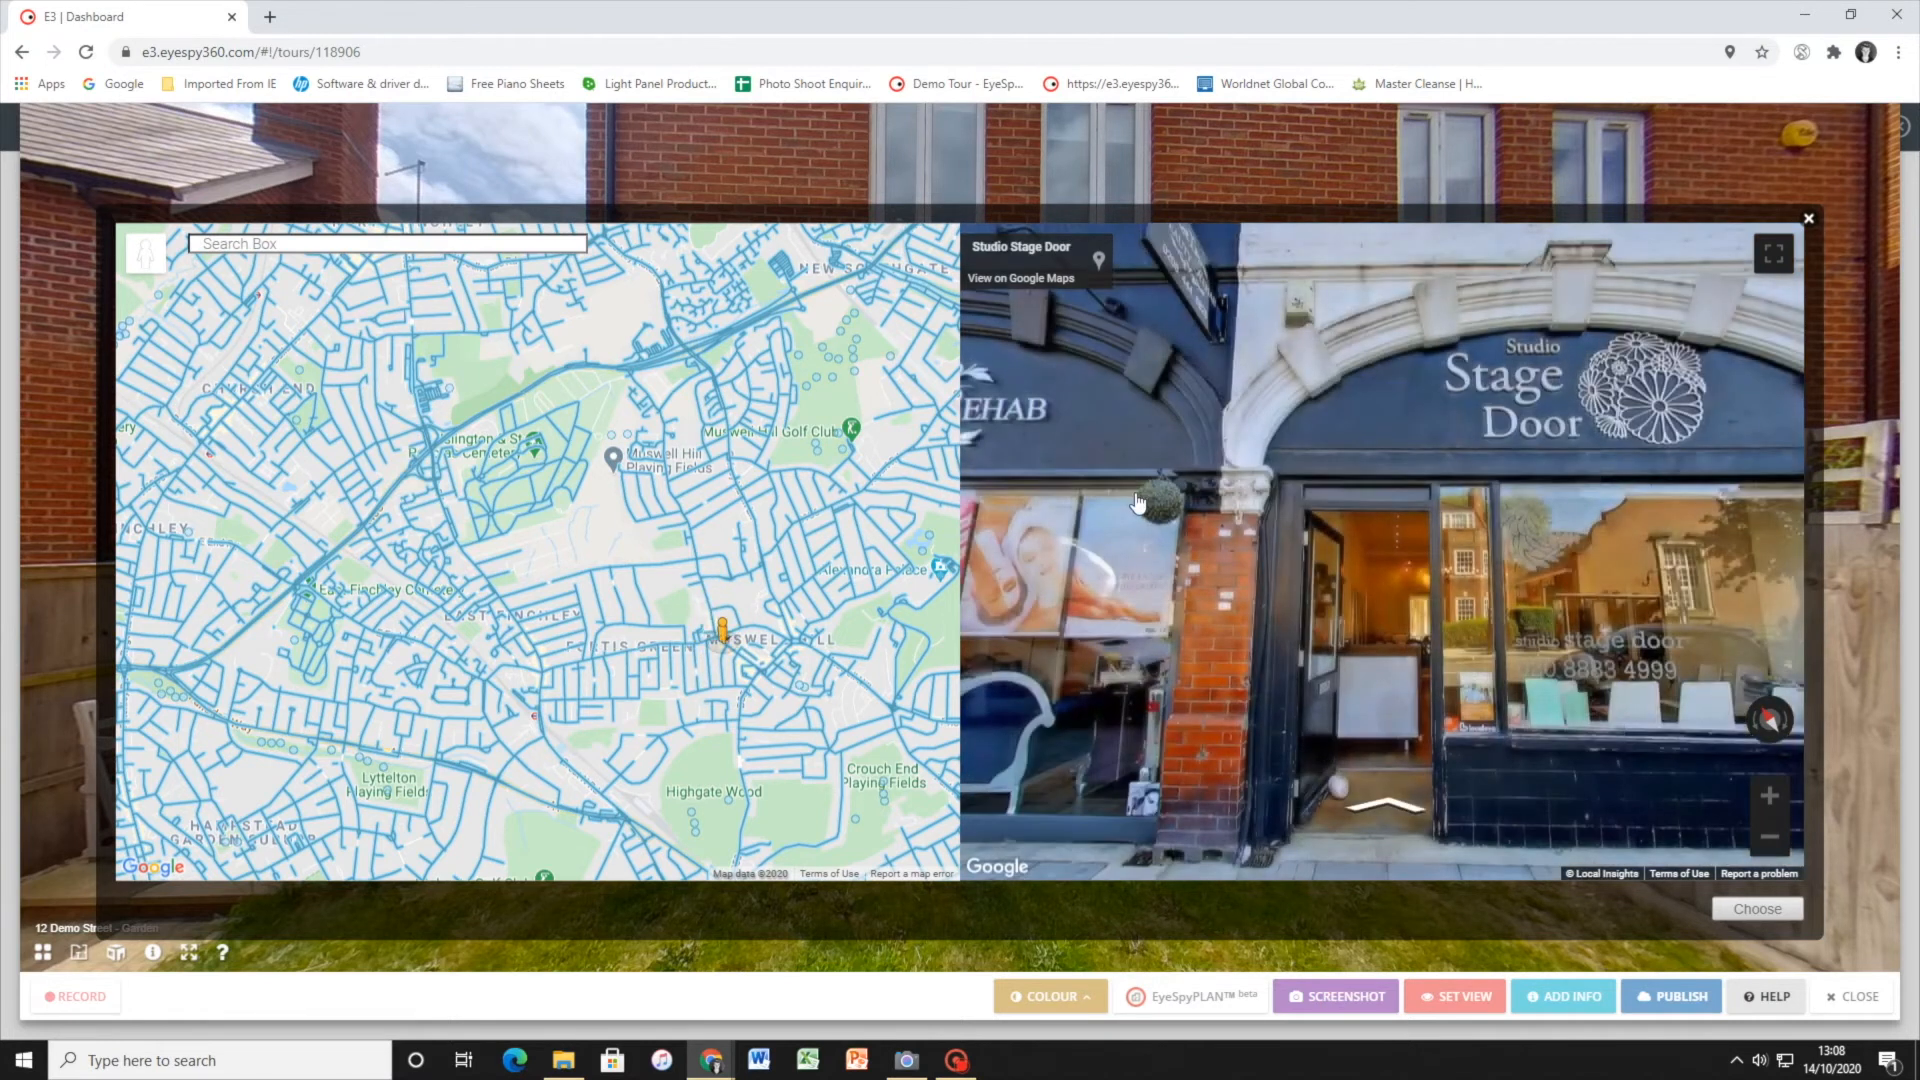
click(1213, 471)
mouse_move(1106, 523)
mouse_down()
mouse_move(1395, 470)
mouse_move(1640, 475)
mouse_up()
mouse_move(1174, 512)
mouse_down()
mouse_move(1535, 540)
mouse_move(1460, 541)
mouse_up()
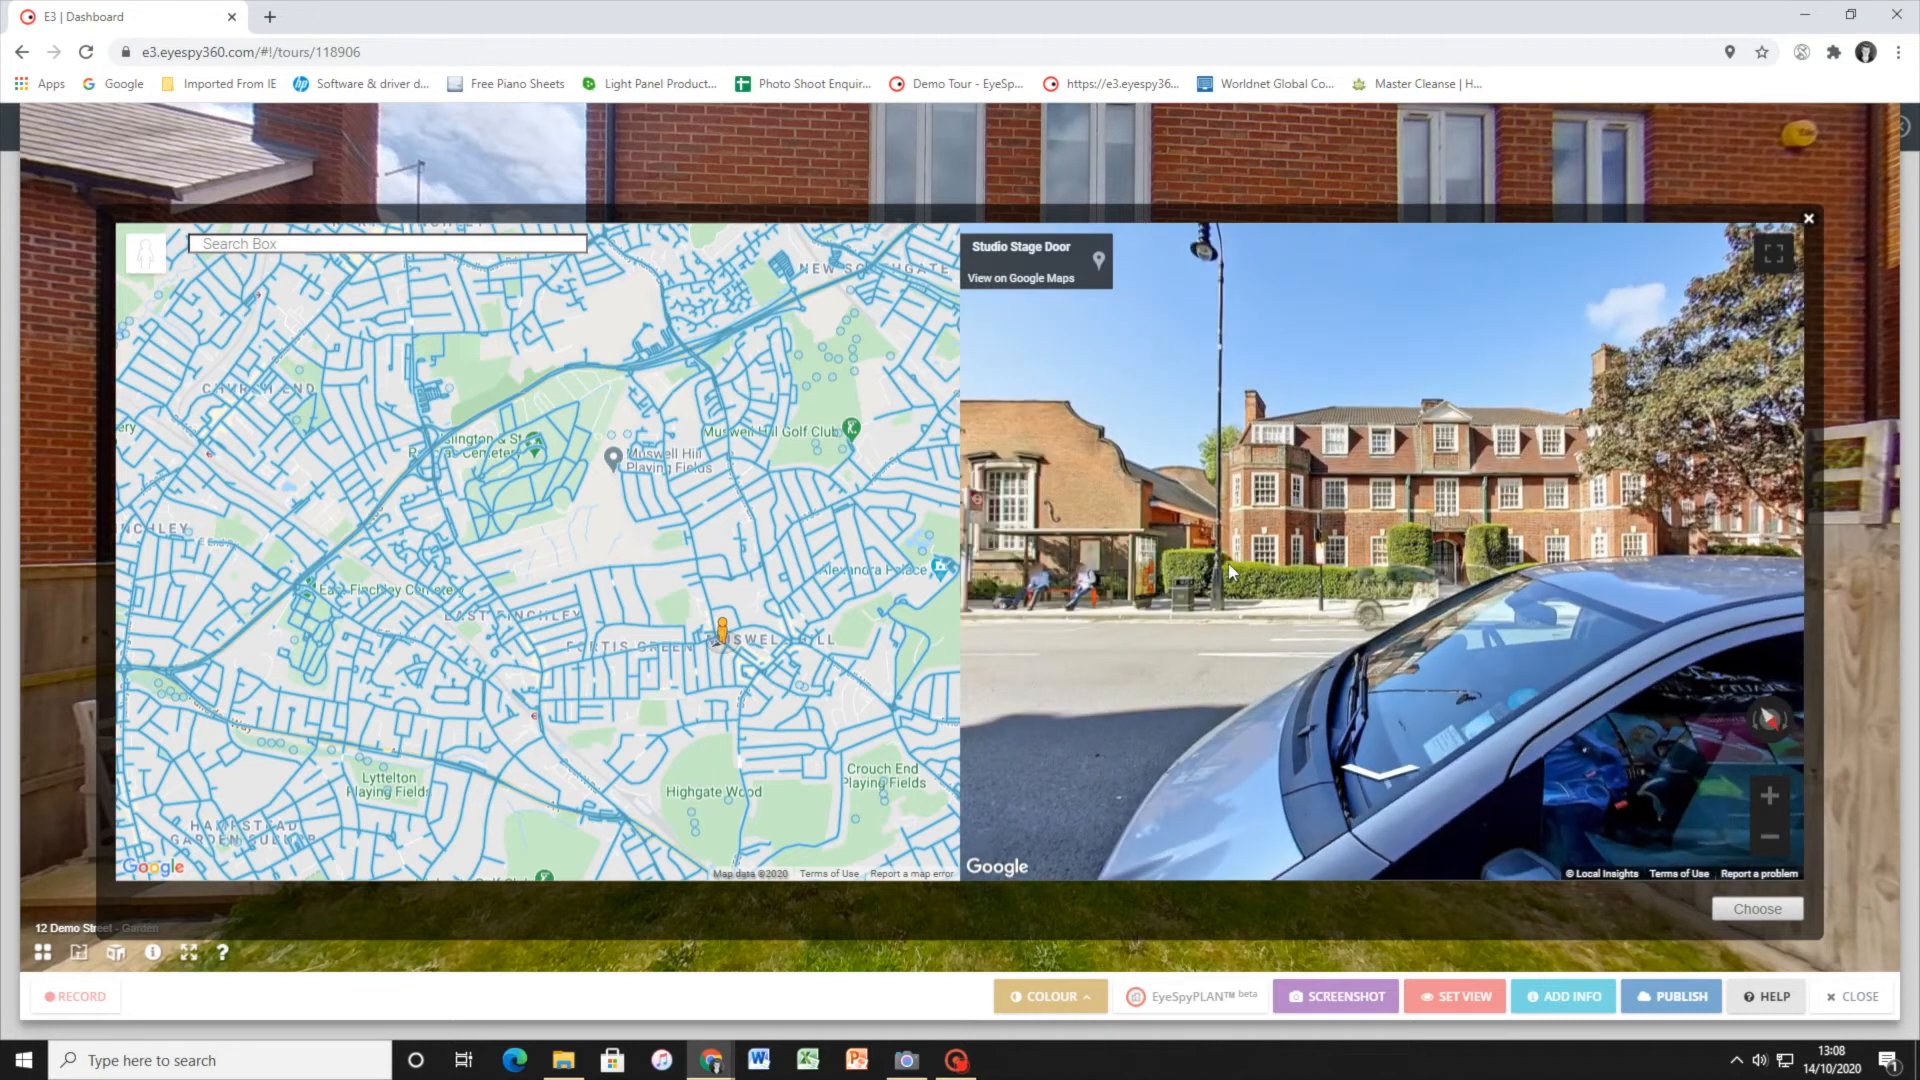
click(1232, 572)
click(1210, 568)
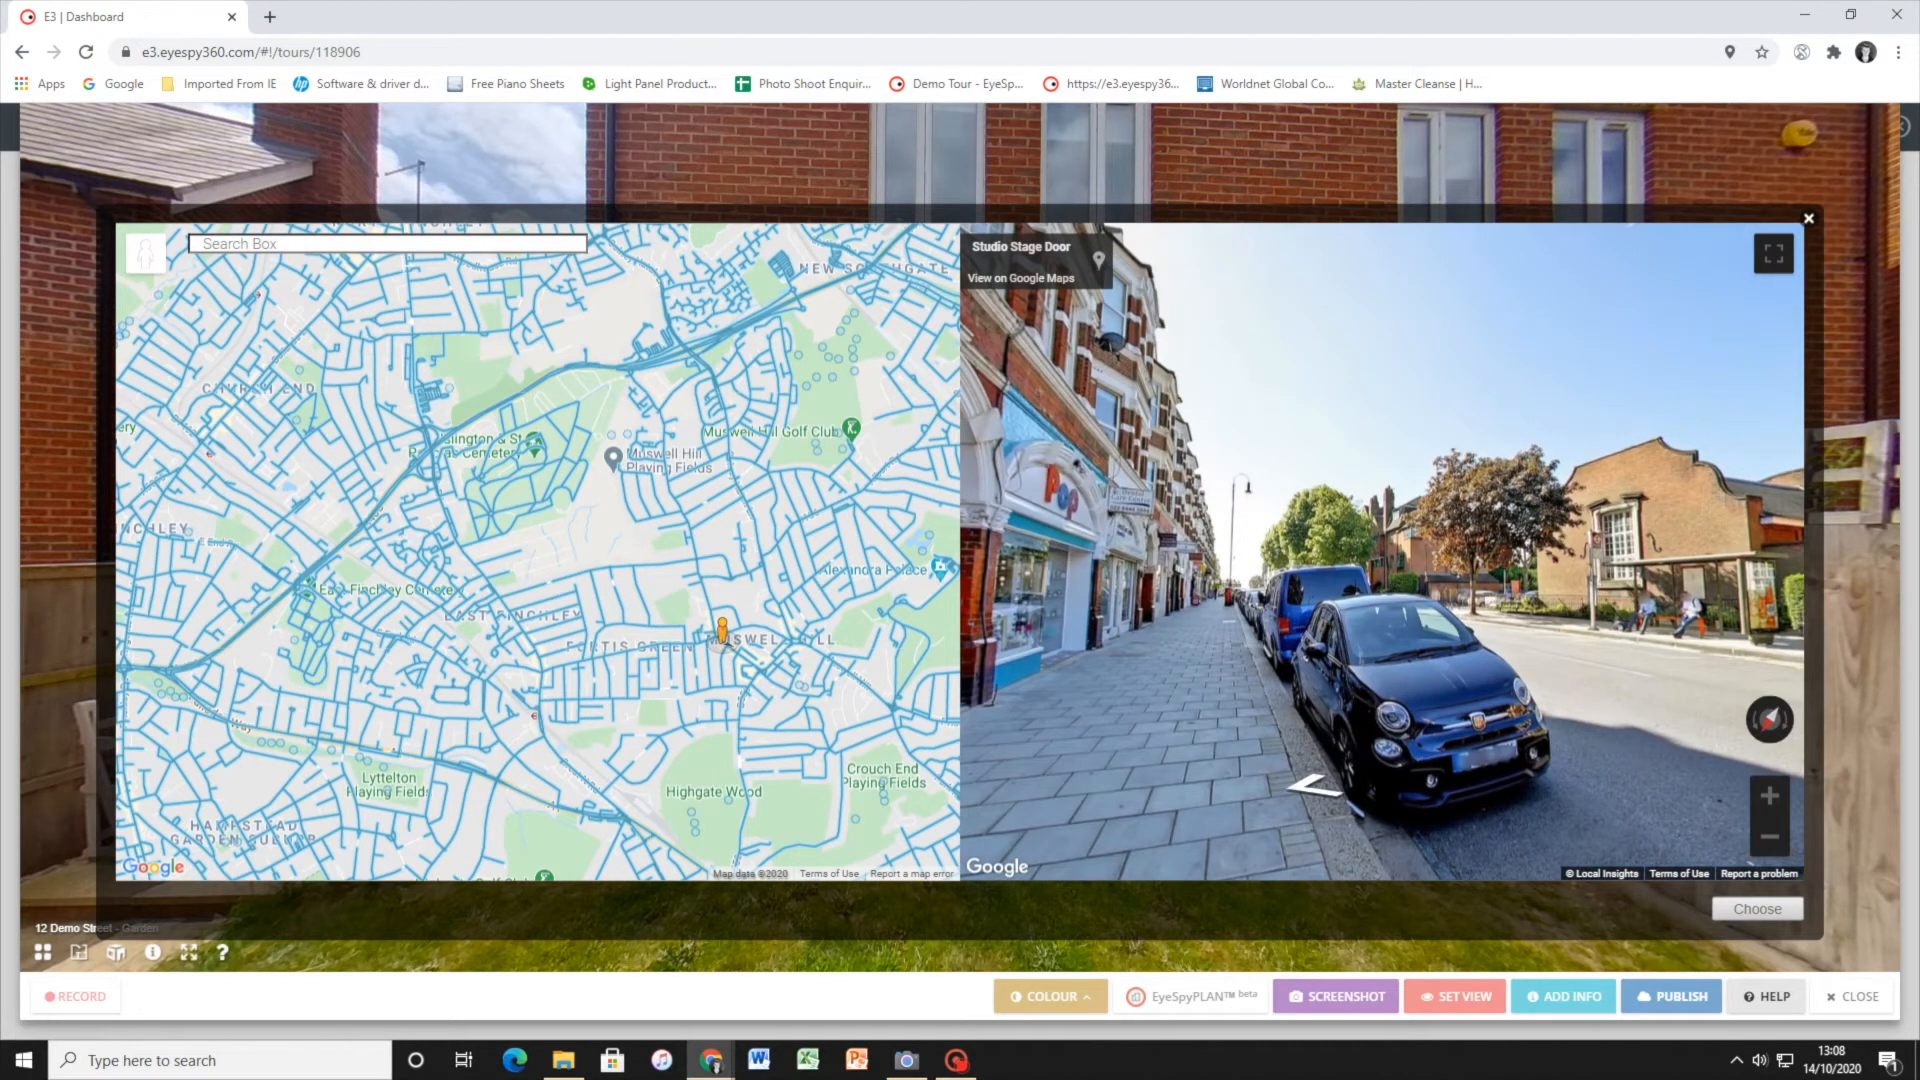
Search the Street View map for the property's address and select the matching London suggestion
click(384, 243)
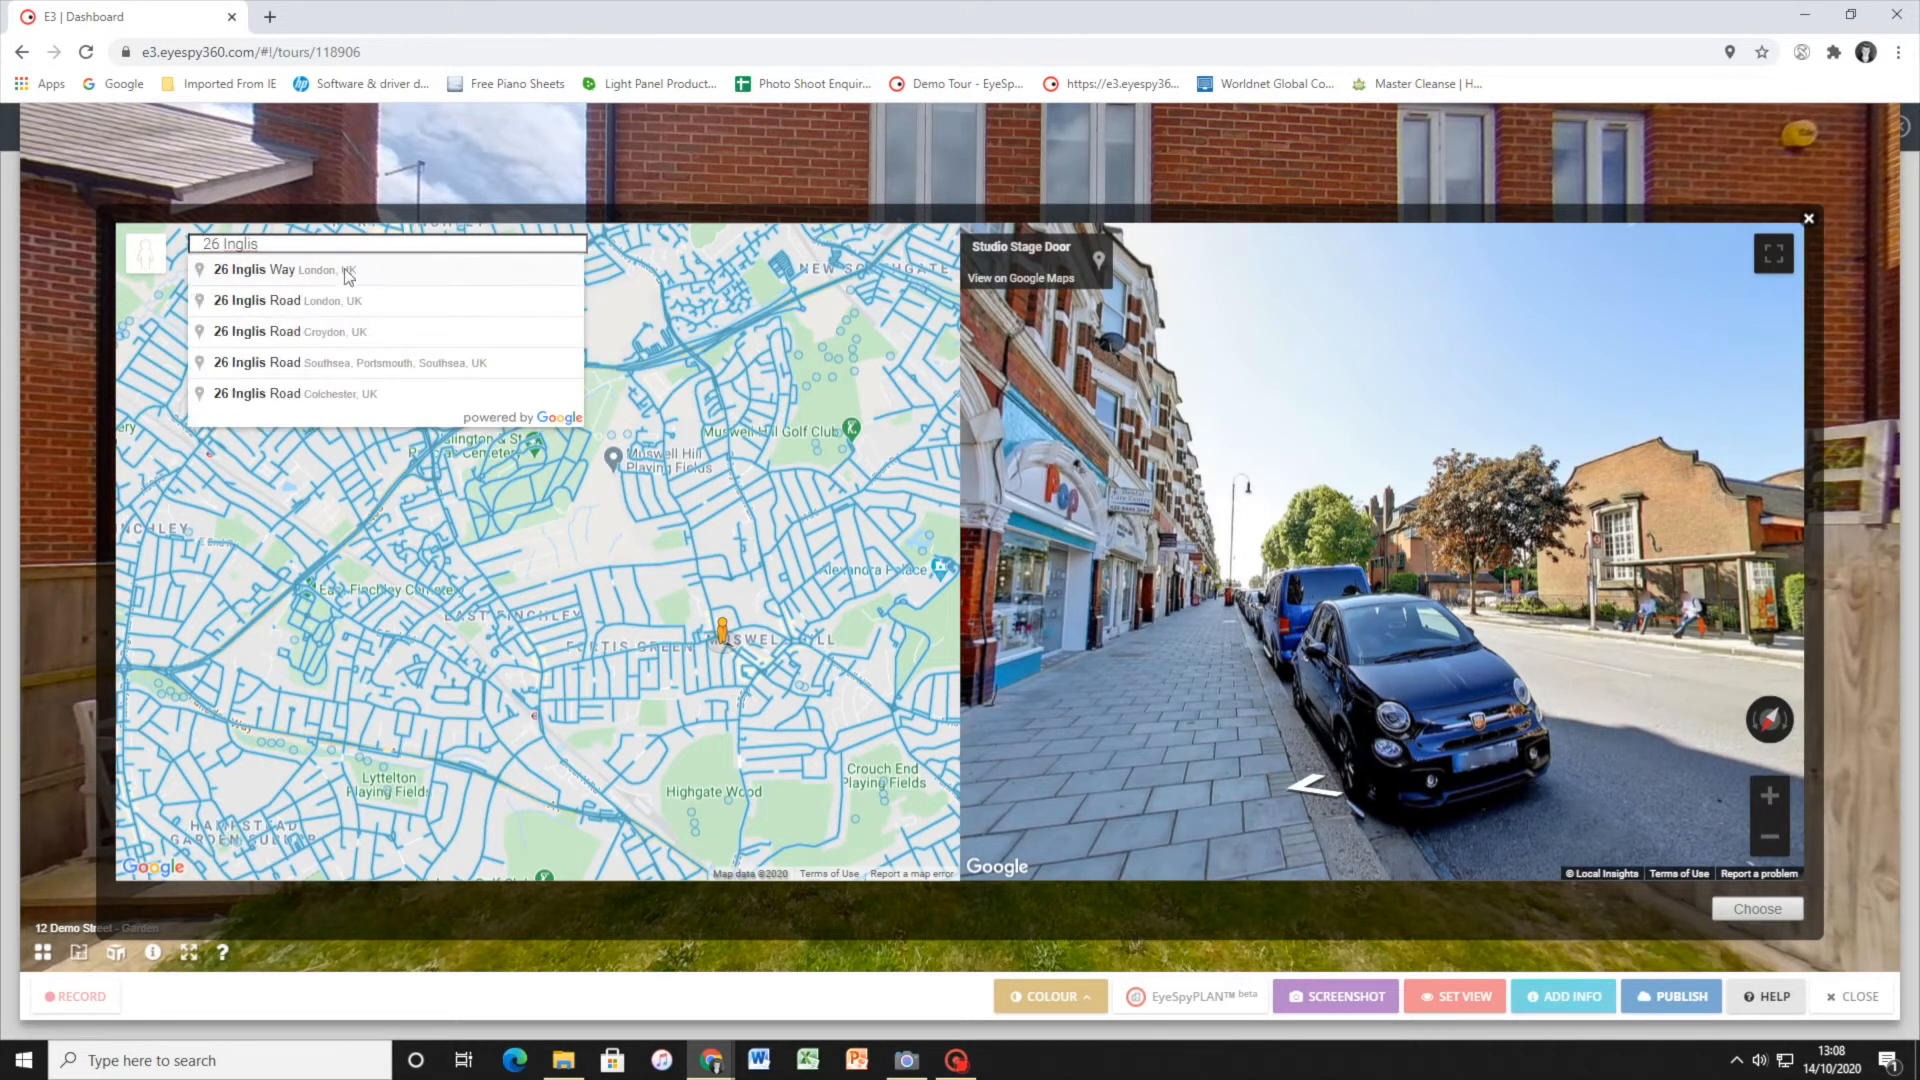
click(272, 270)
click(202, 243)
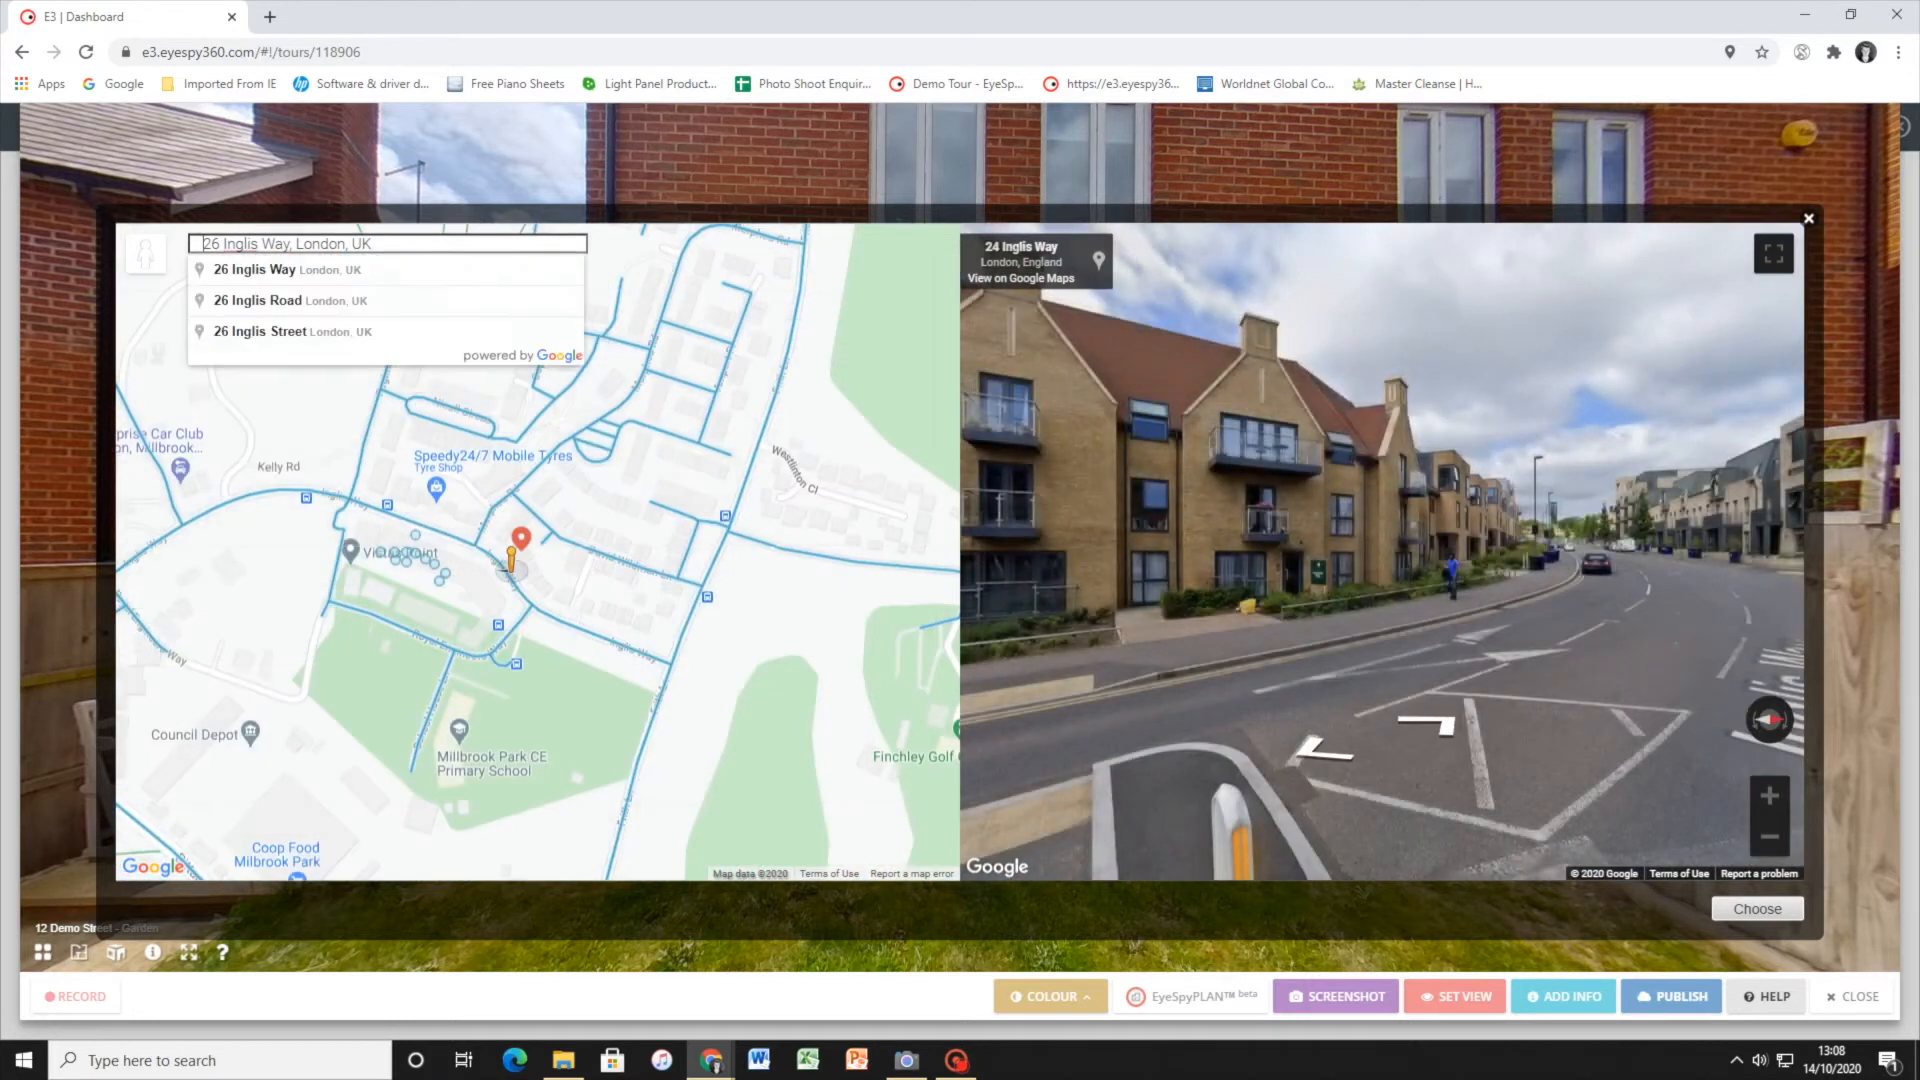
Move along the road in Street View to frame the front of the brick houses, and choose that view for the hotspot
drag(1225, 513, 976, 459)
drag(1380, 516, 857, 459)
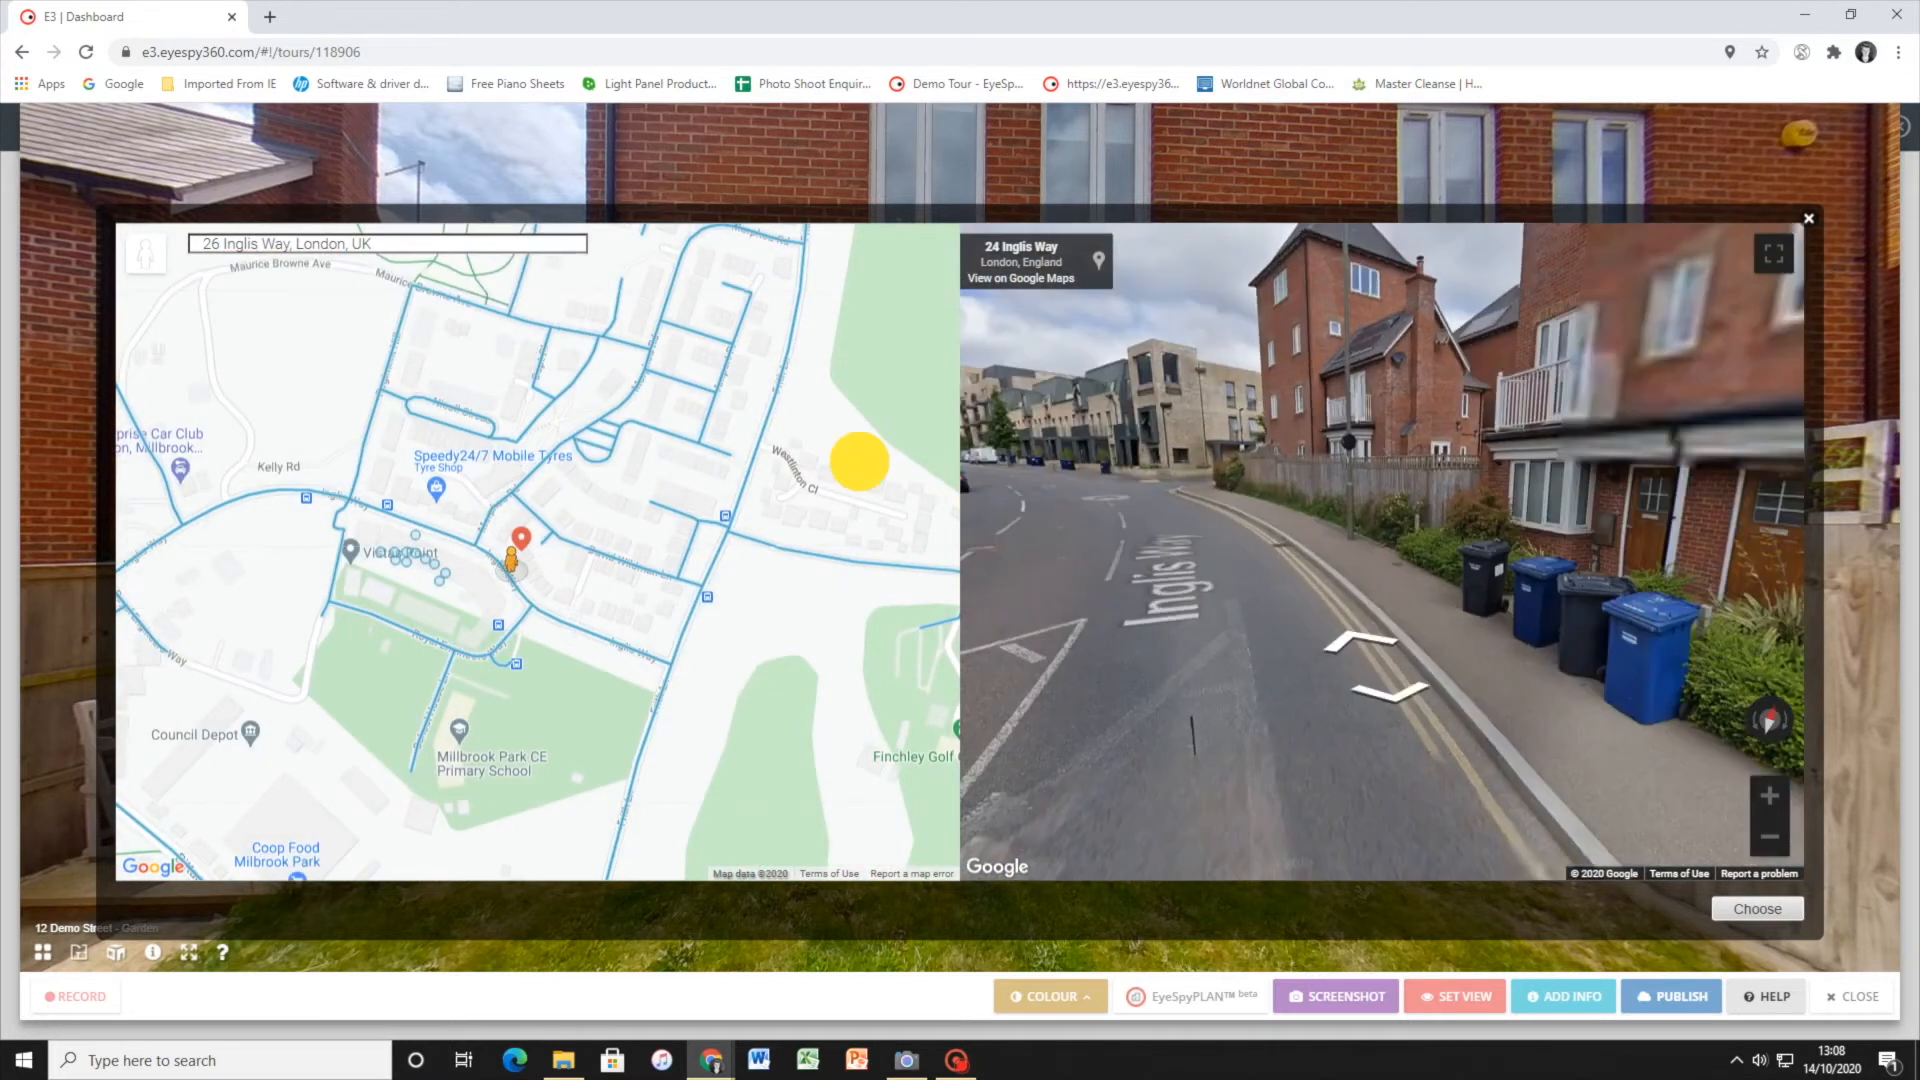
drag(1406, 501, 1177, 576)
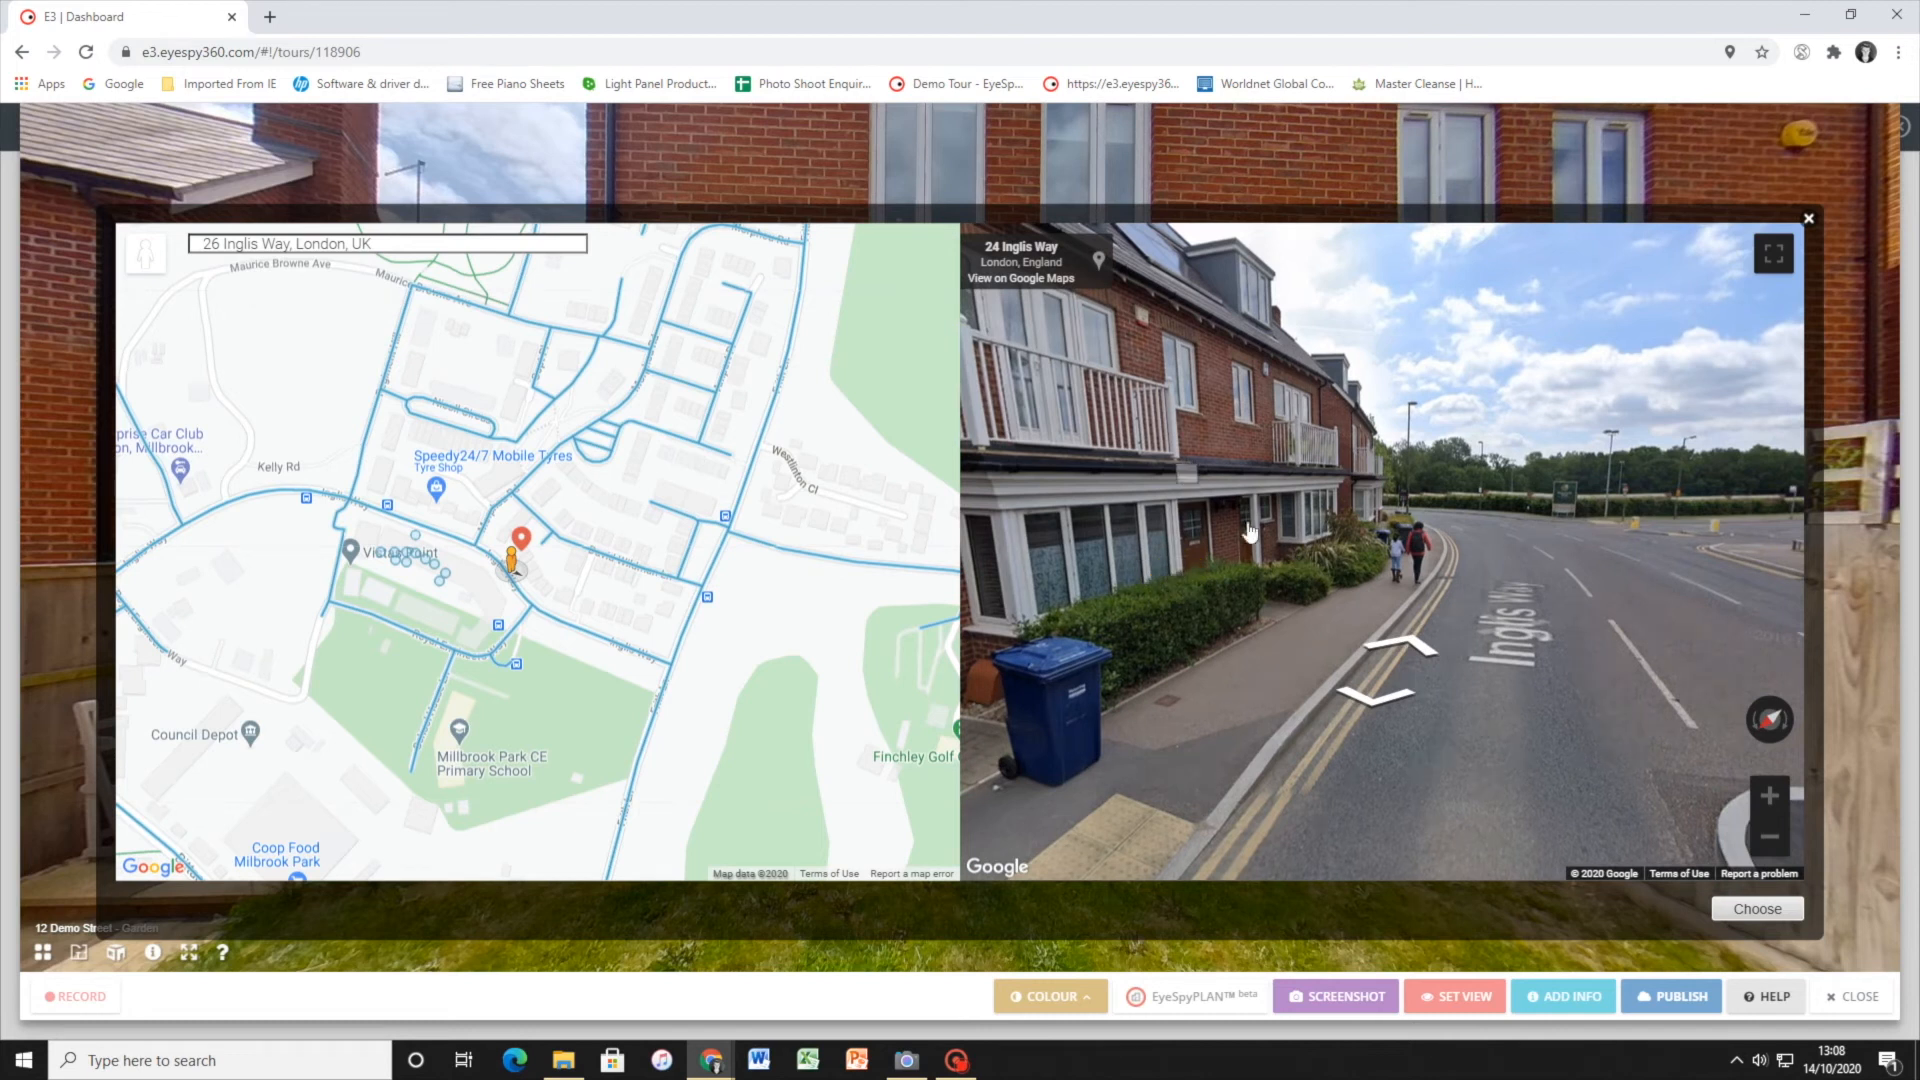
click(1404, 636)
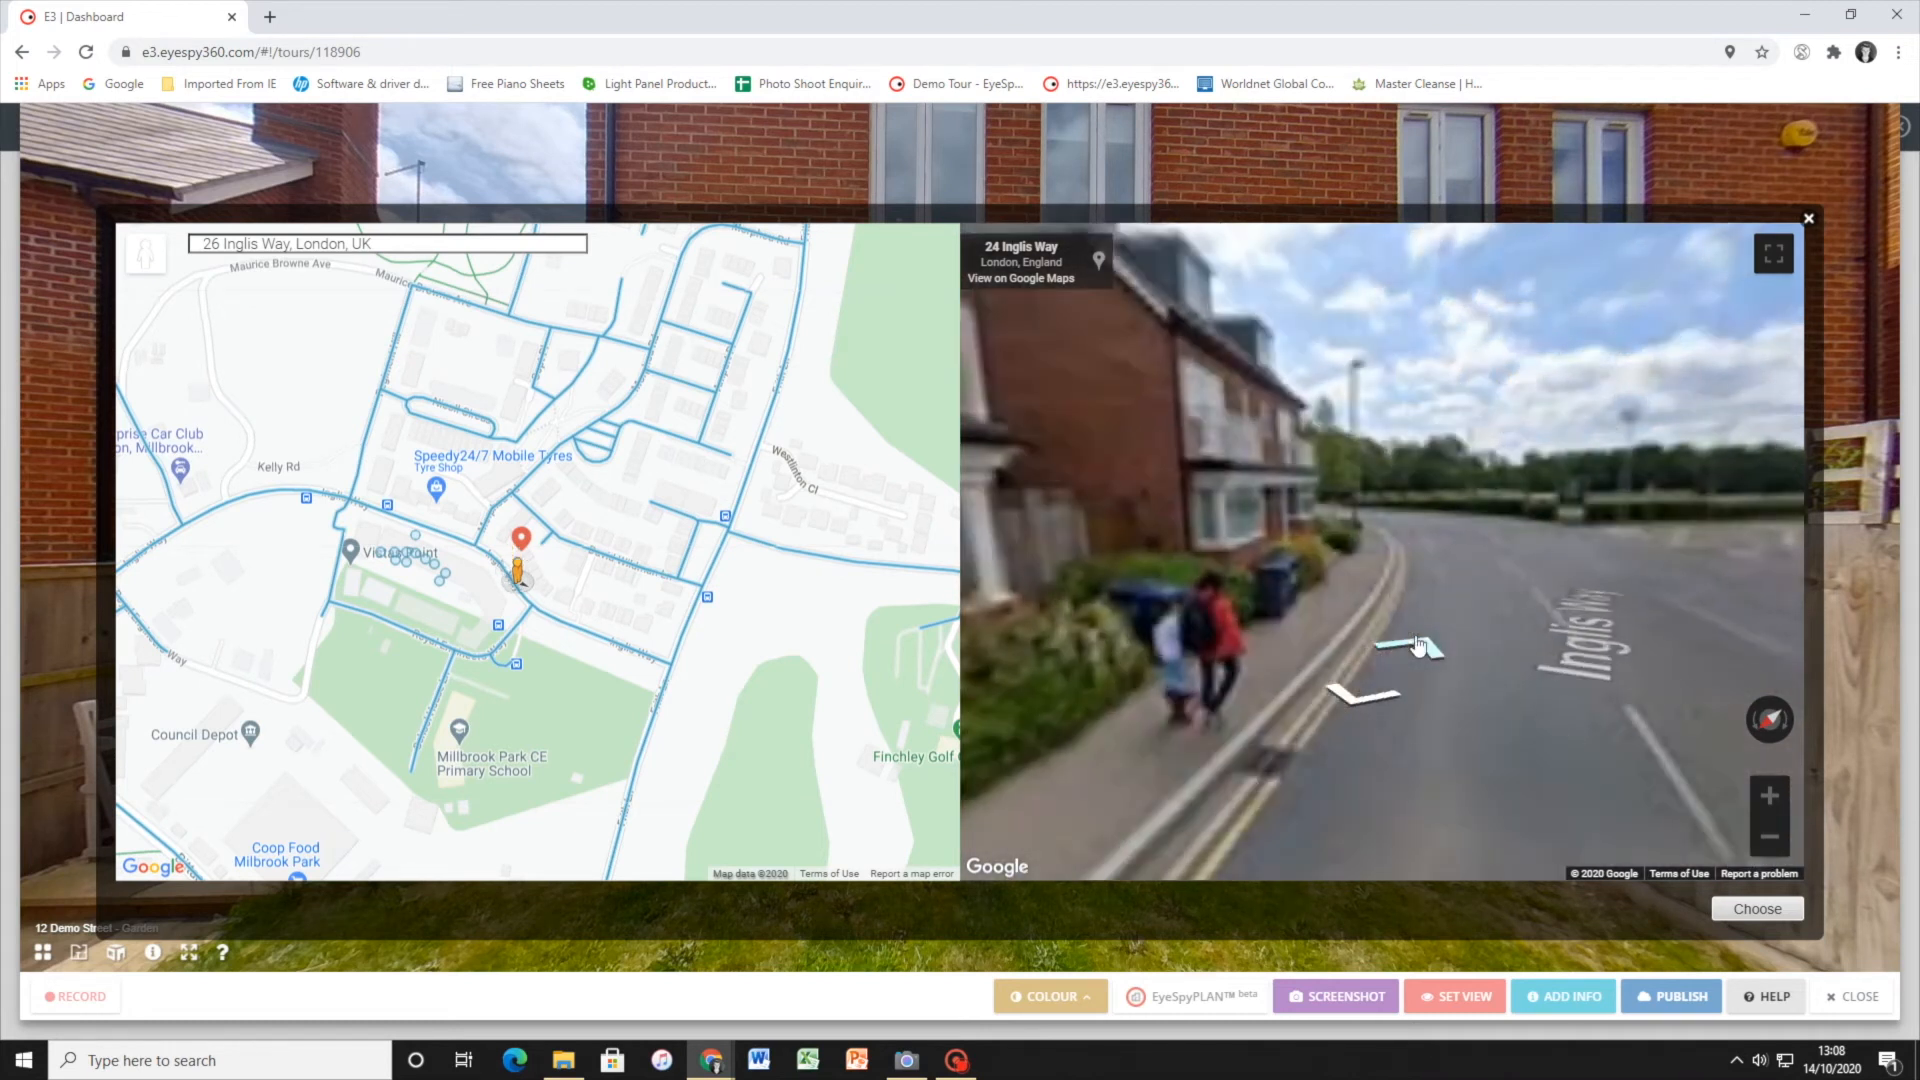
drag(1220, 556, 1609, 524)
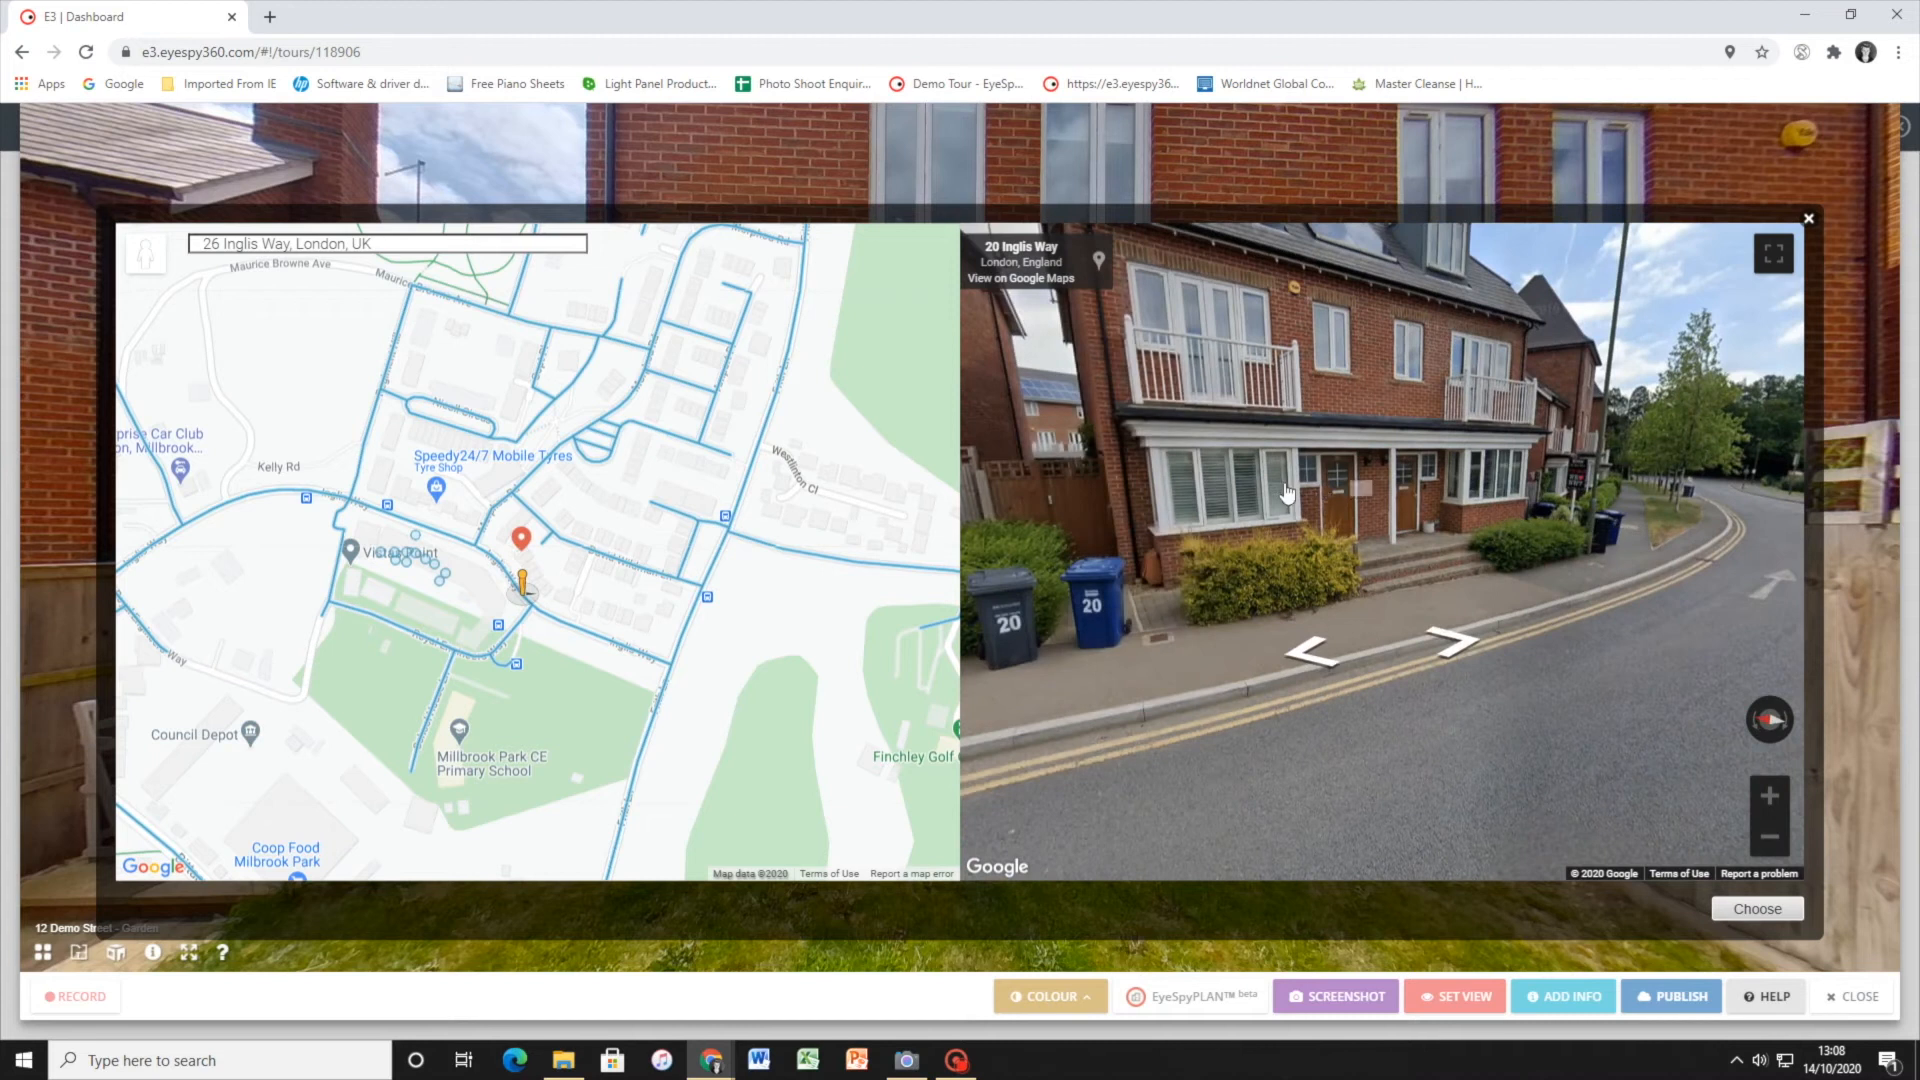
scroll(1244, 517, down, 1)
drag(1211, 510, 1154, 604)
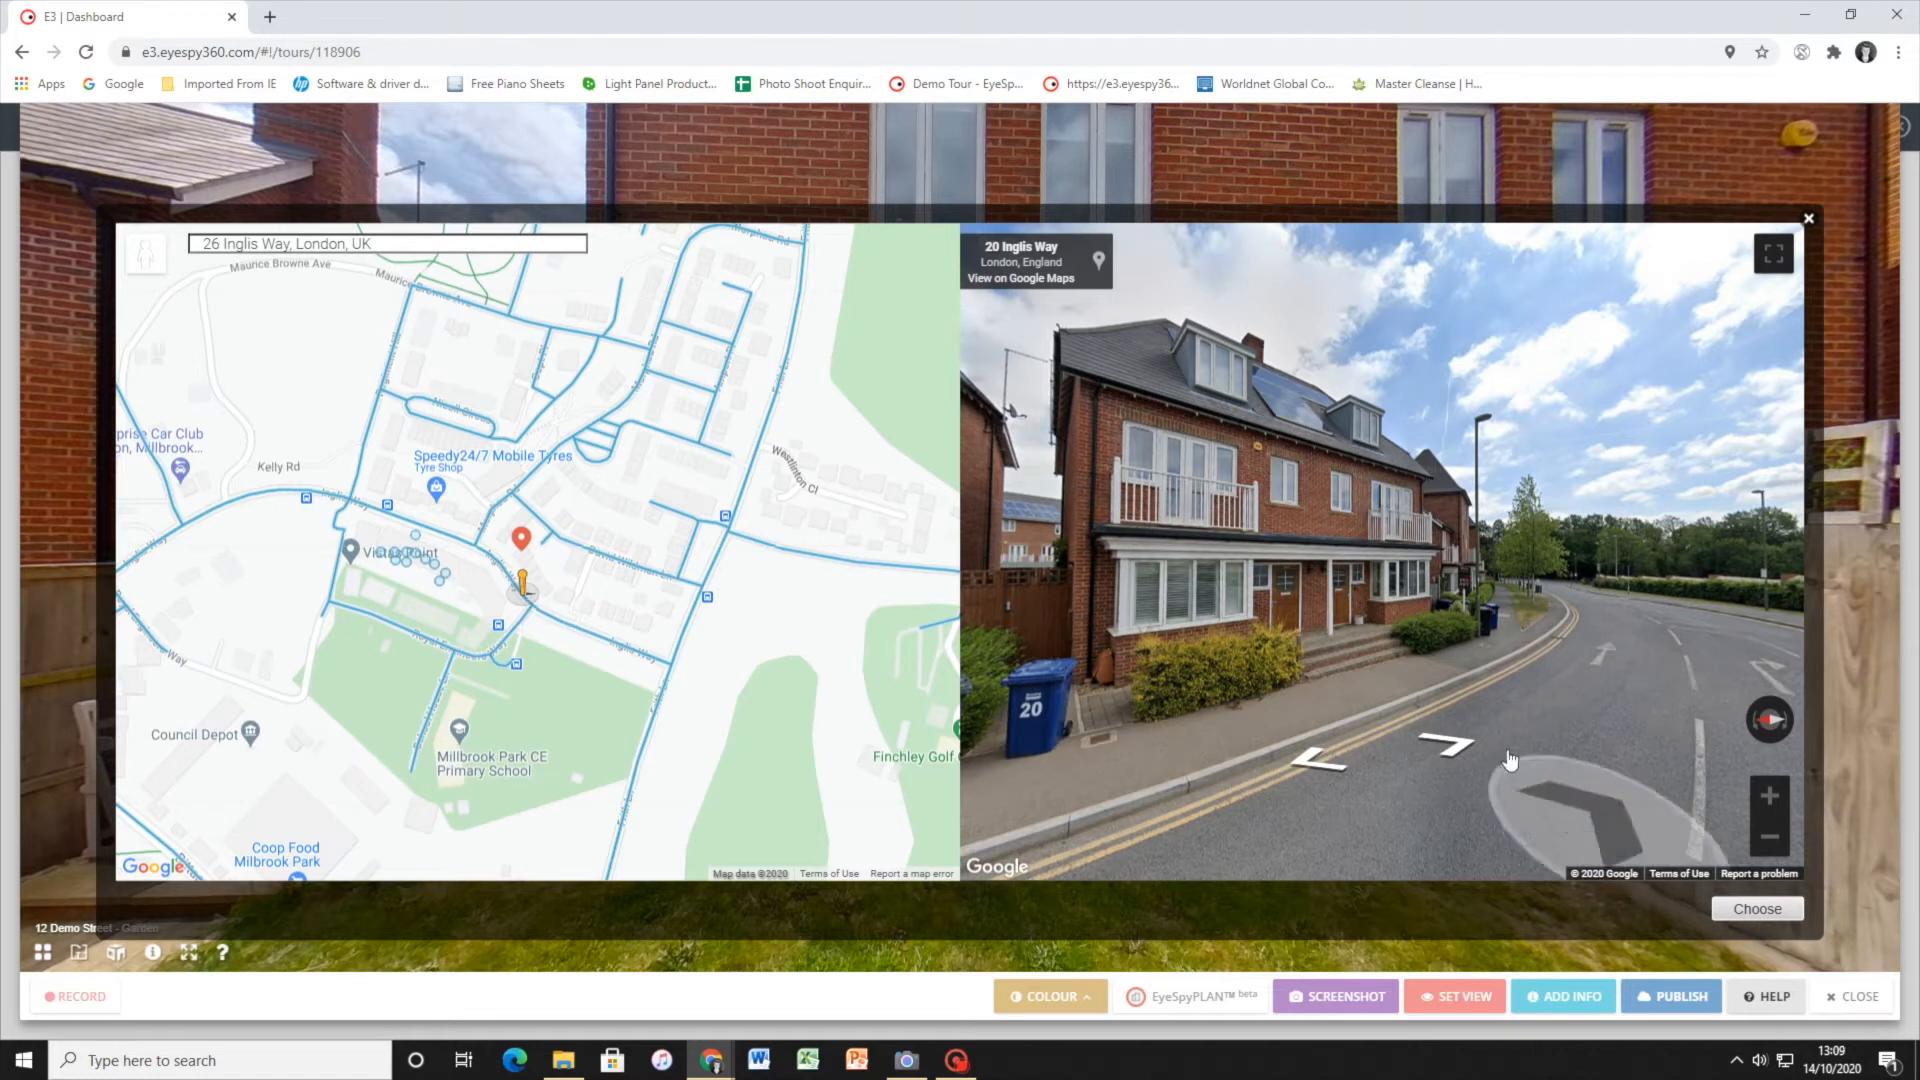
click(1730, 910)
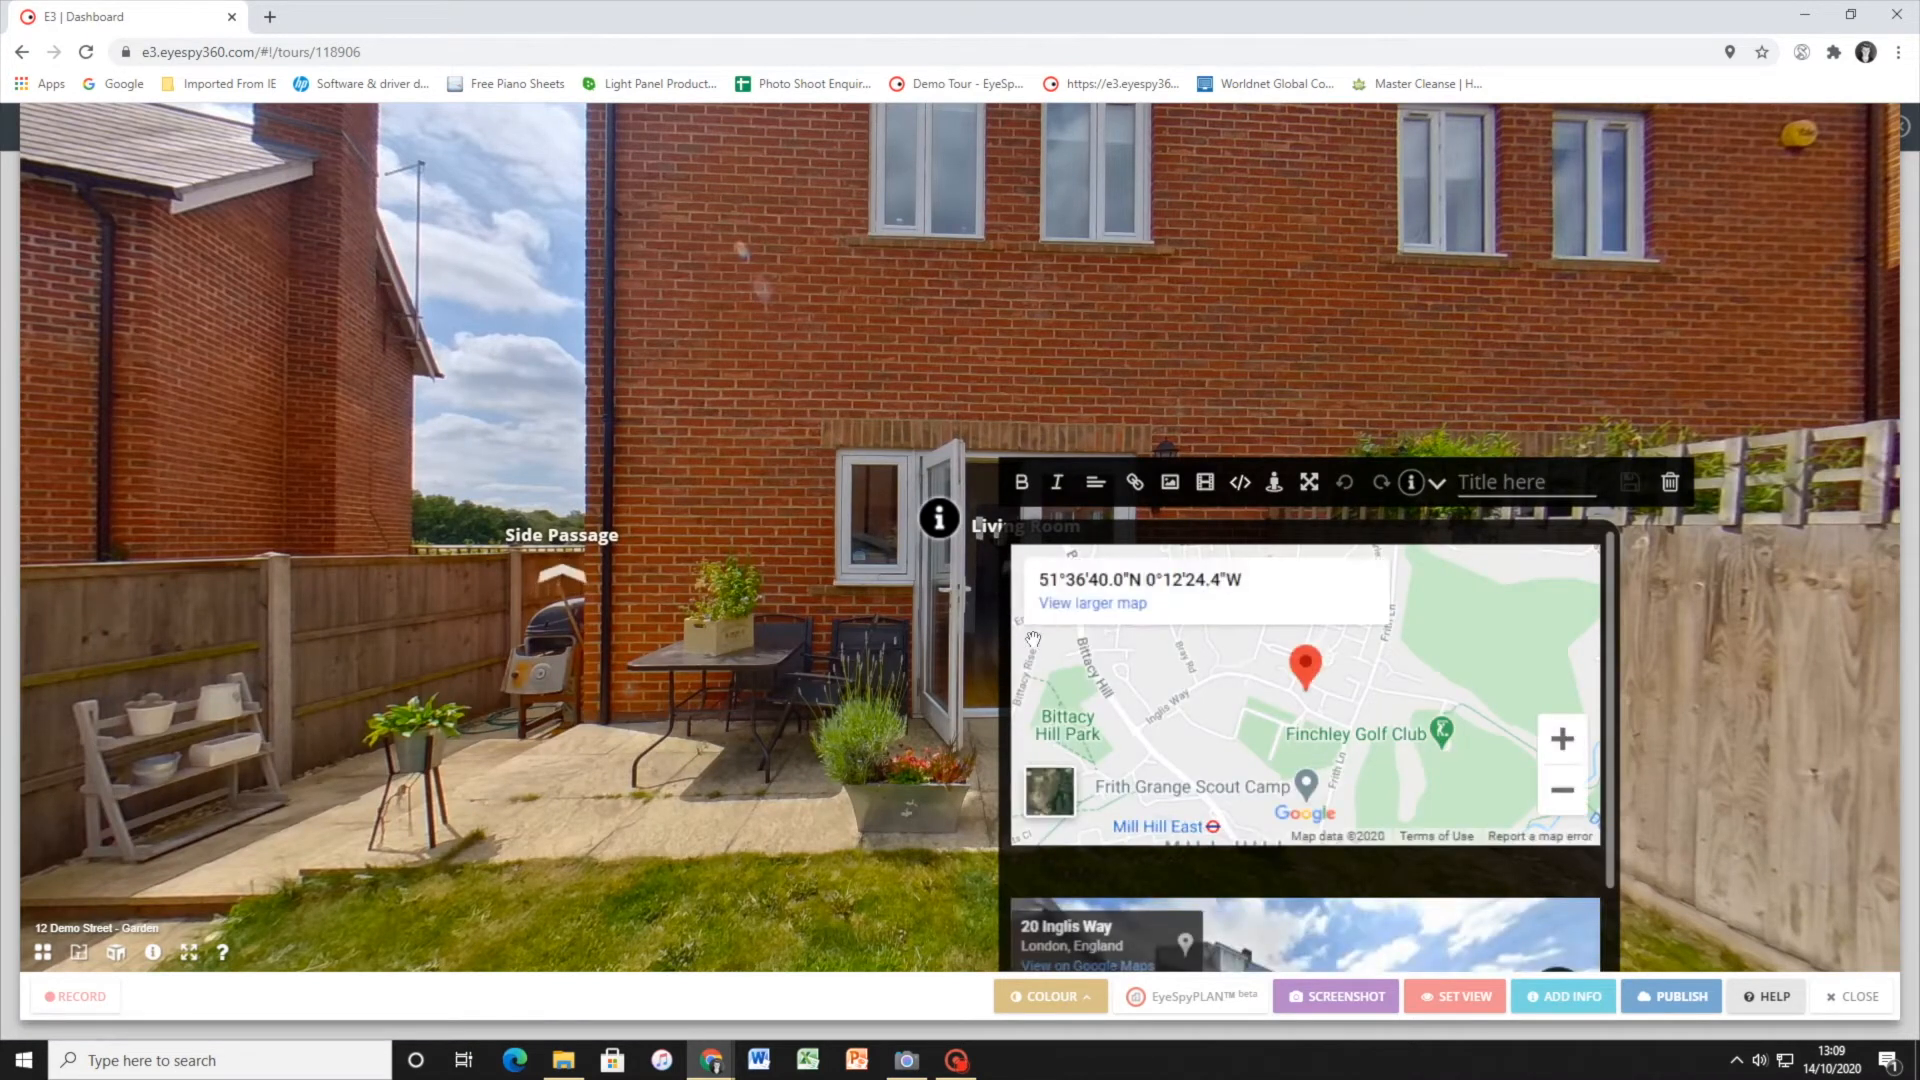
Check the embedded map and Street View in the hotspot, title it Maps, and save it
scroll(1115, 795, down, 2)
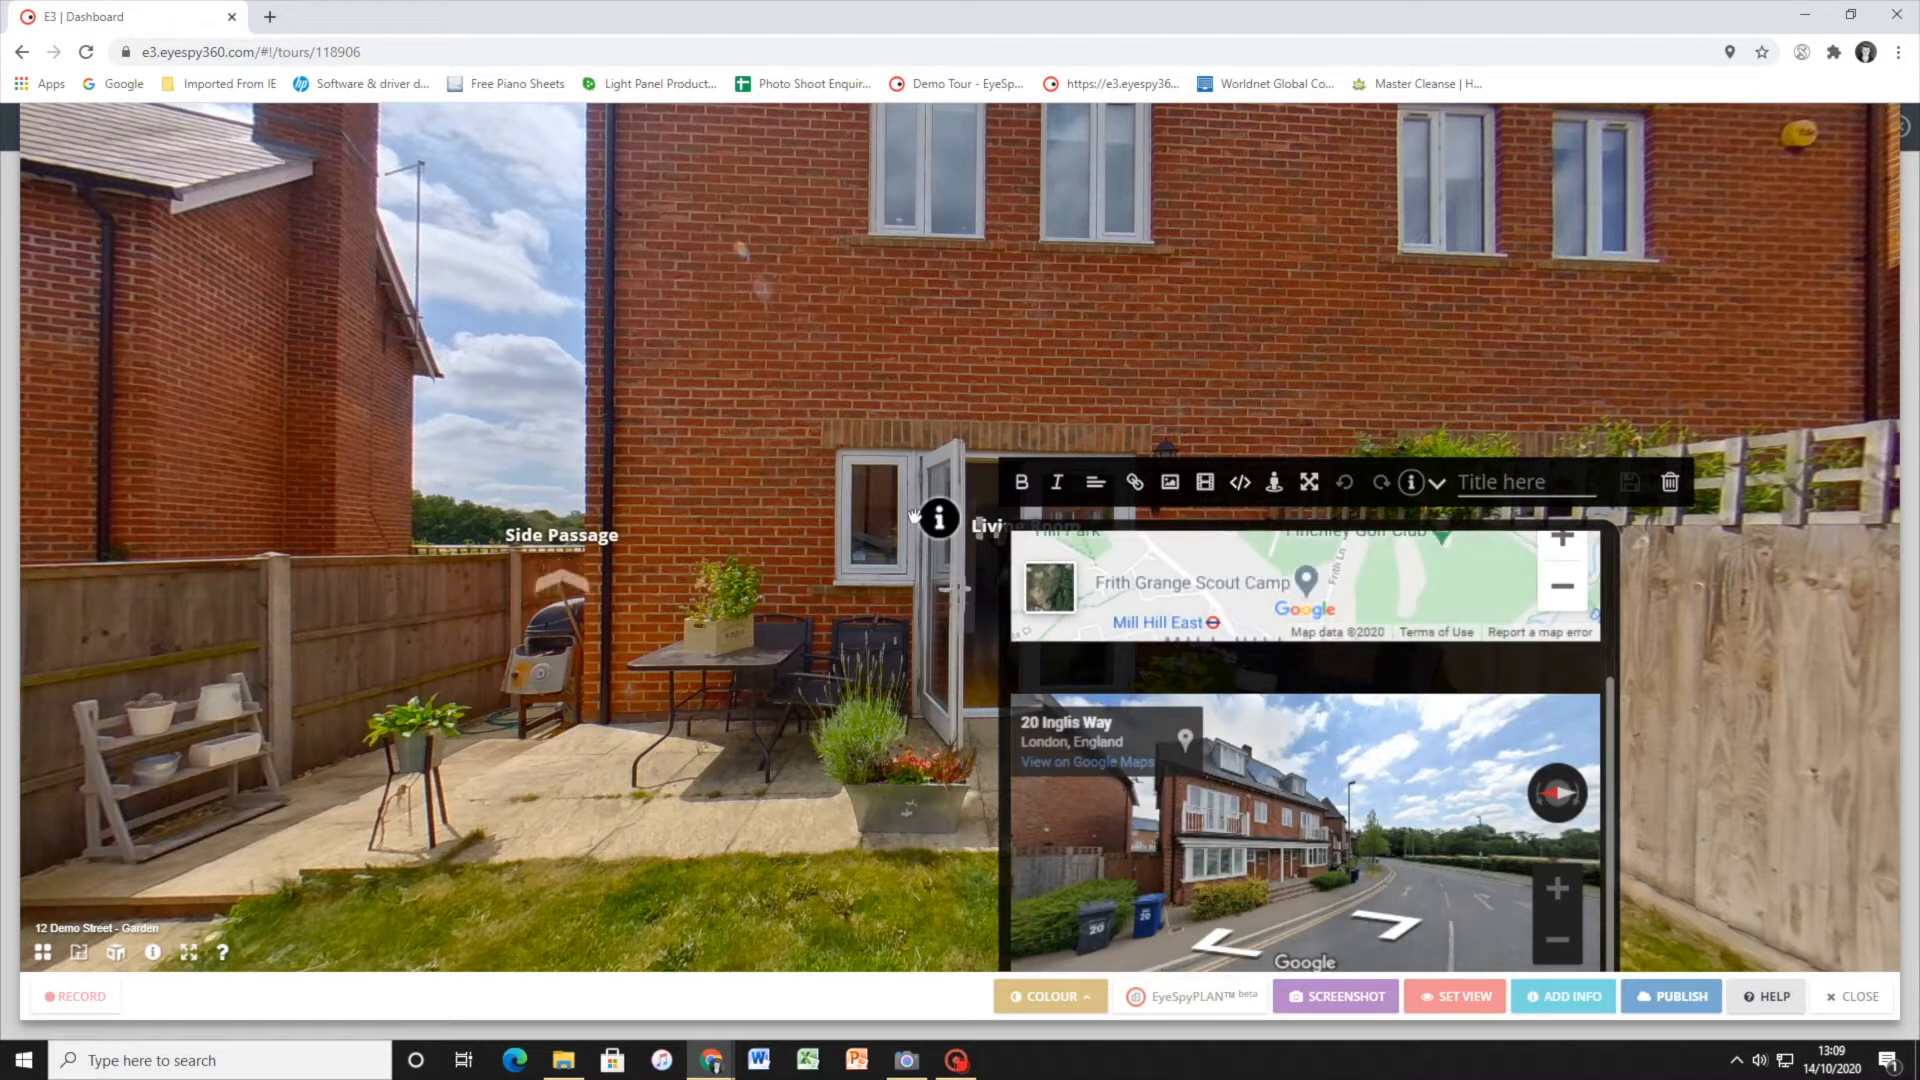
click(1498, 484)
text(Ma)
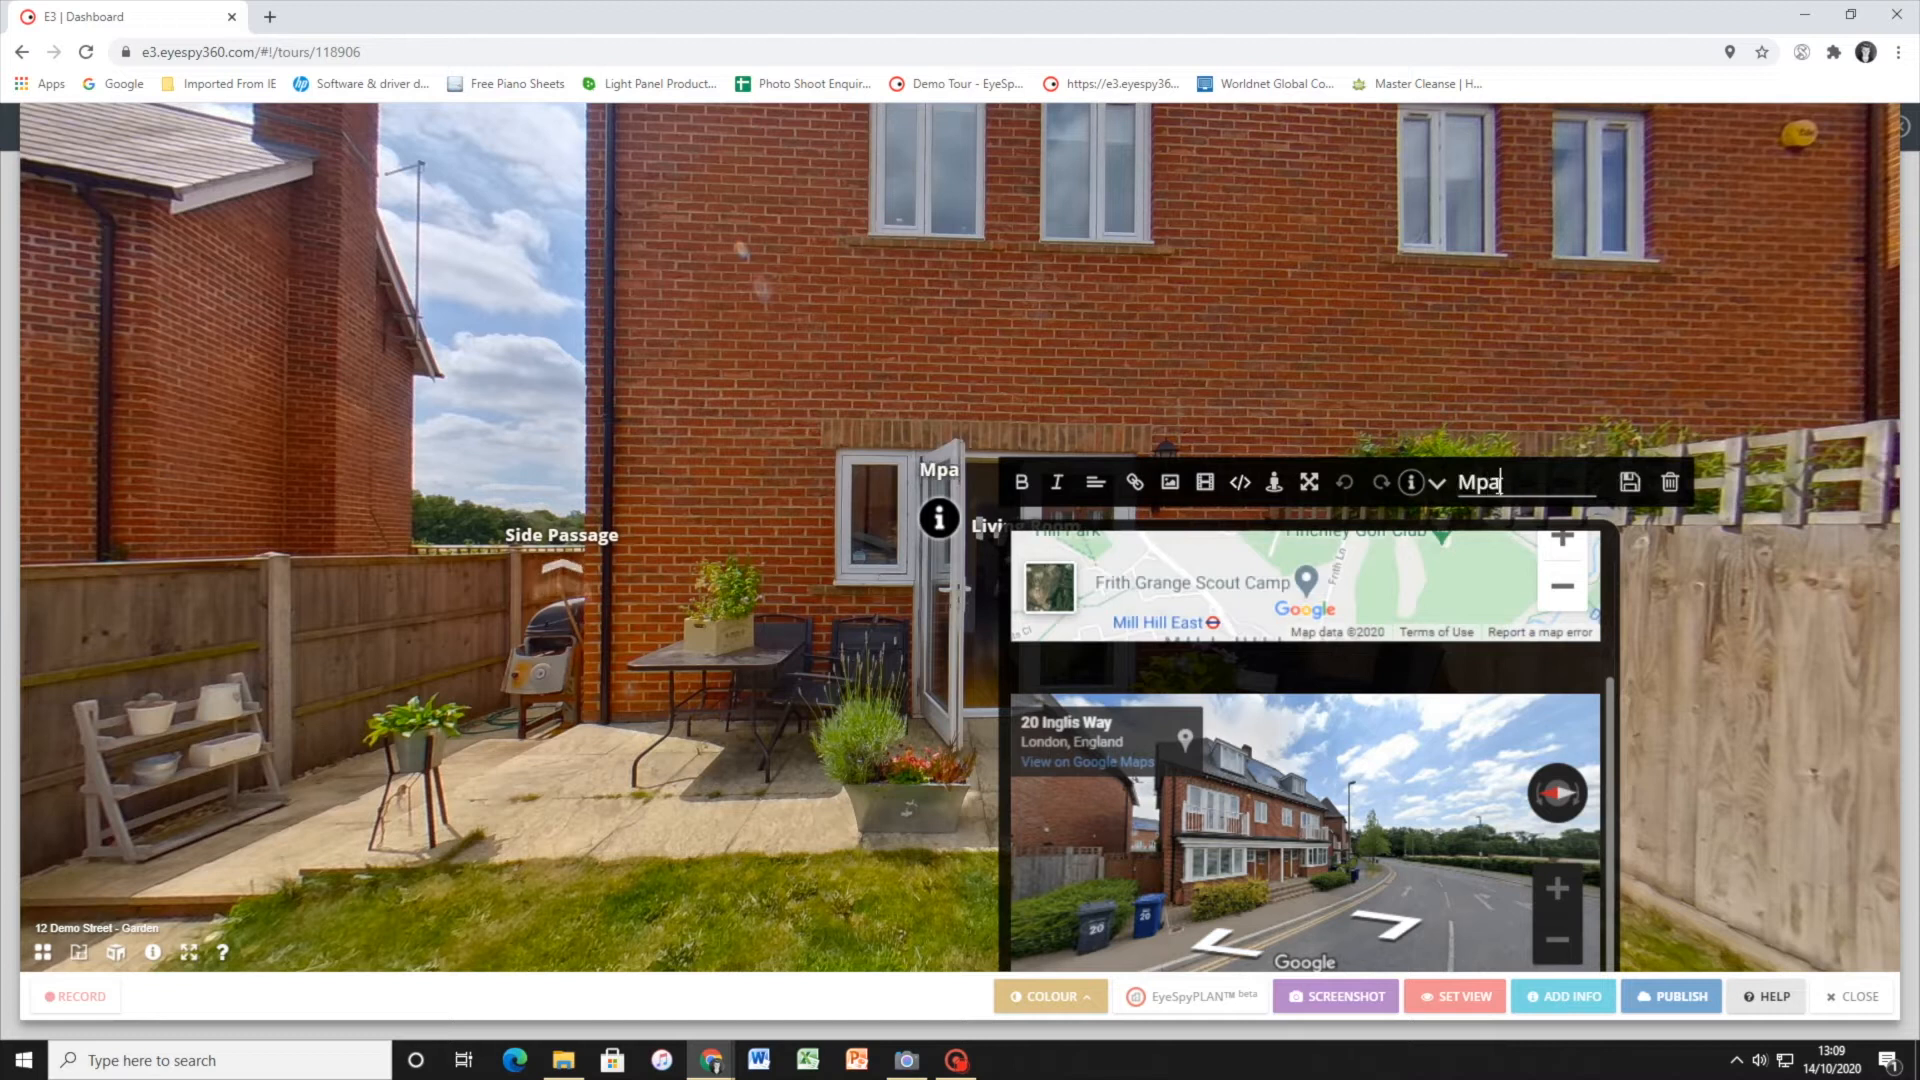
text(ps)
click(1630, 482)
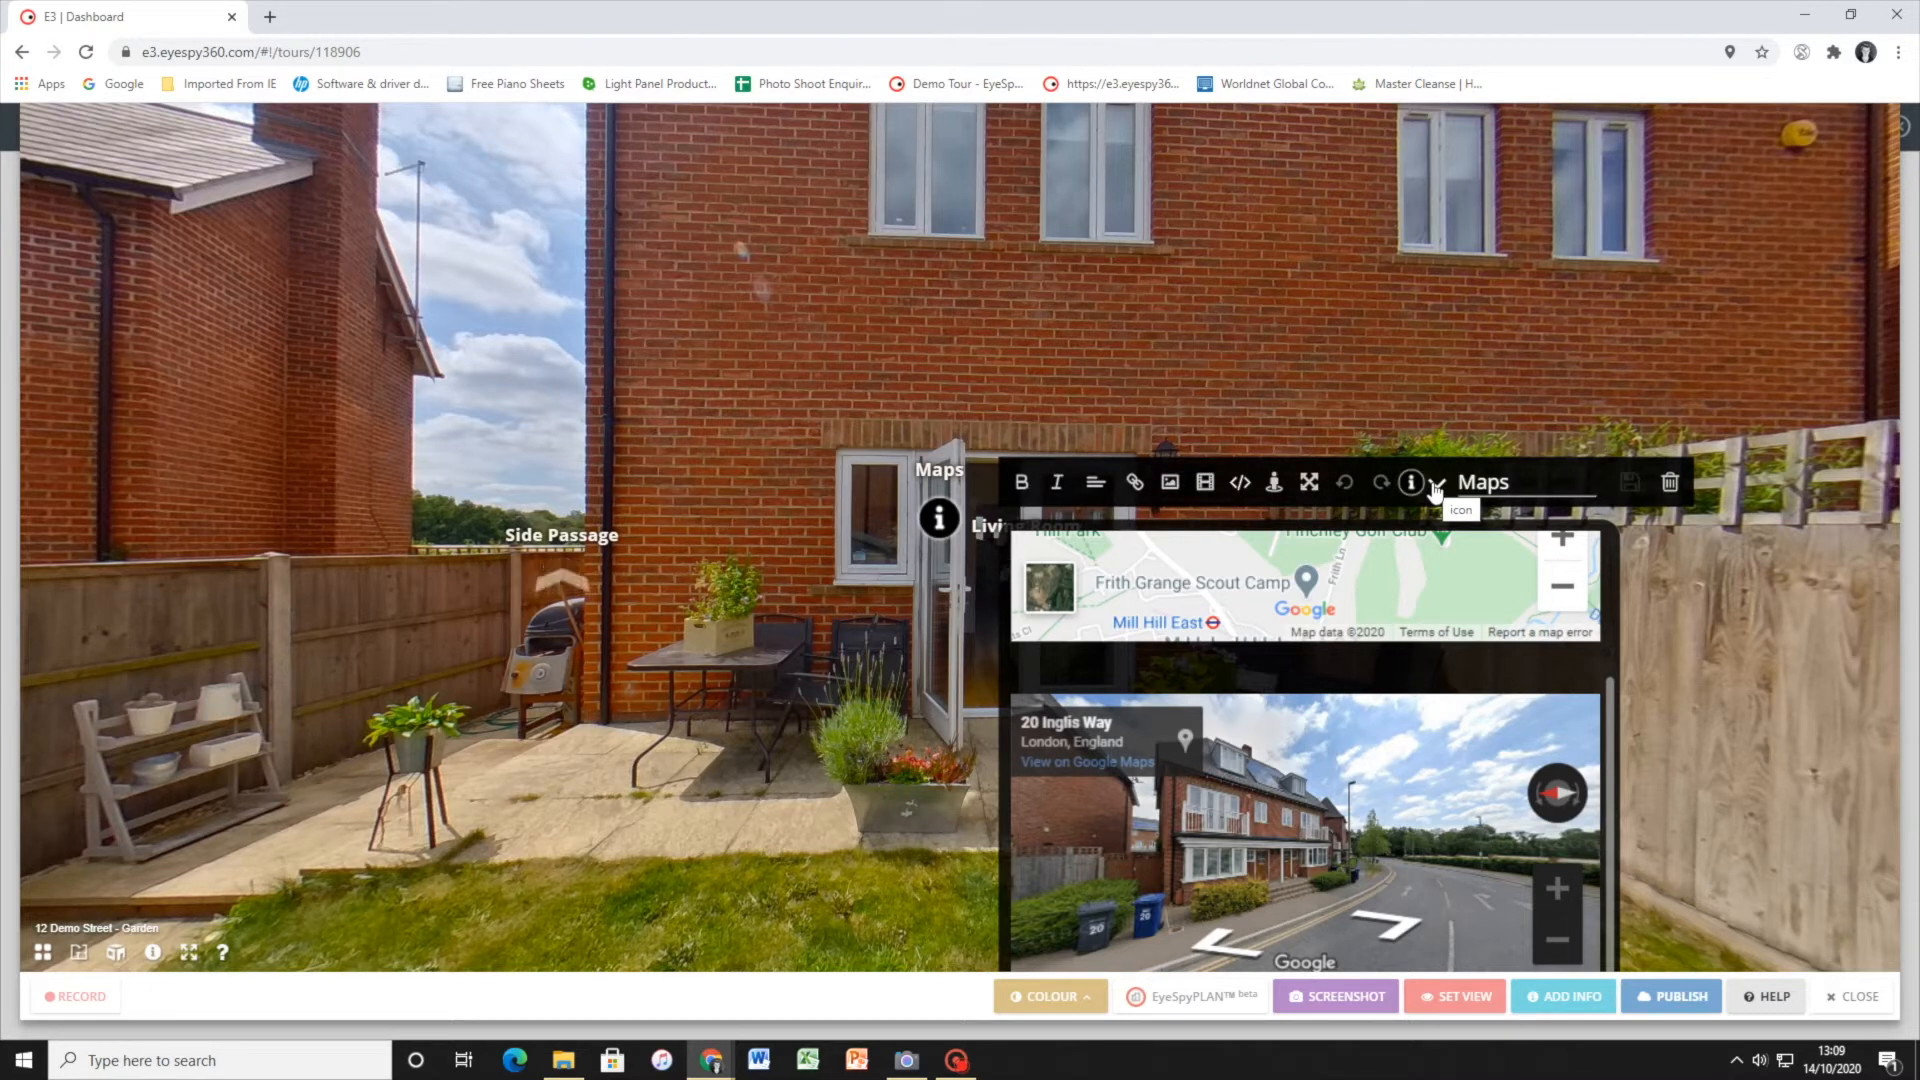
Try the camera and video icons on the Maps hotspot
click(1419, 480)
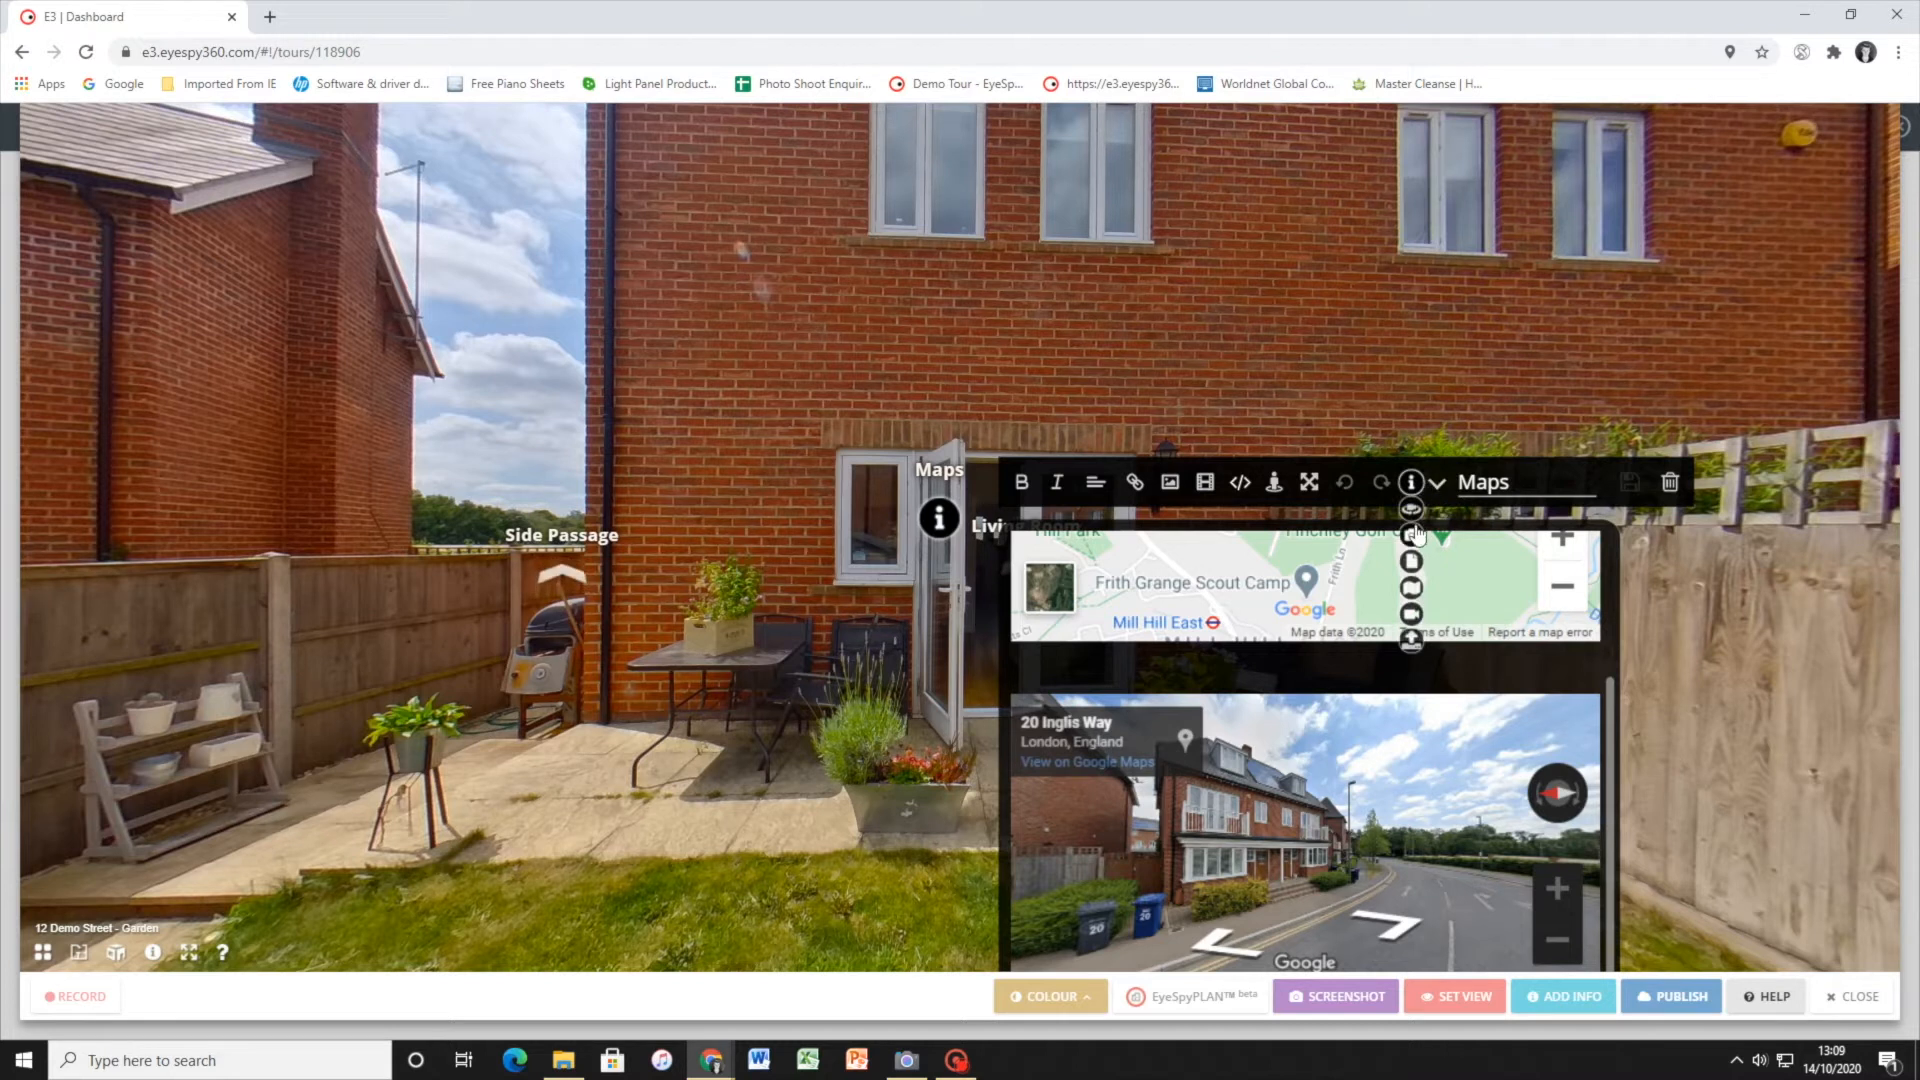
click(1413, 535)
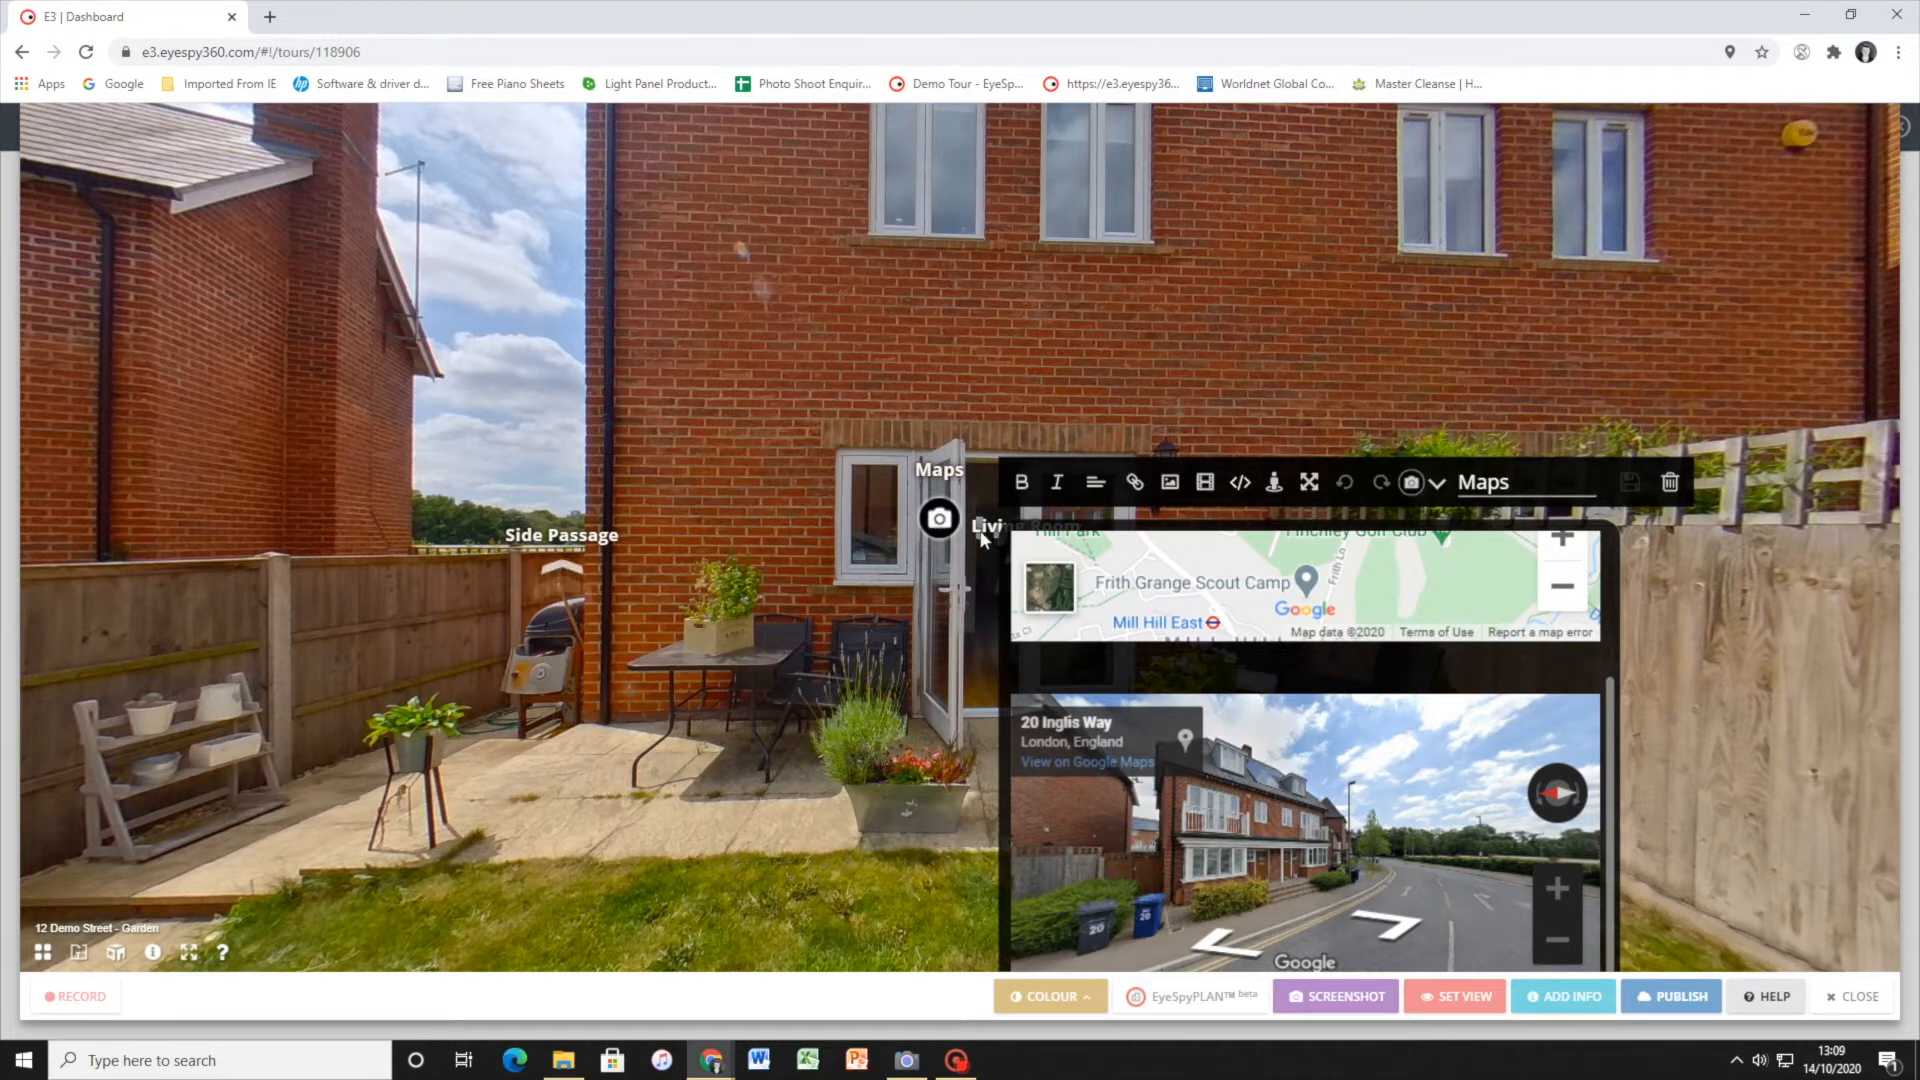
click(1418, 482)
click(1411, 609)
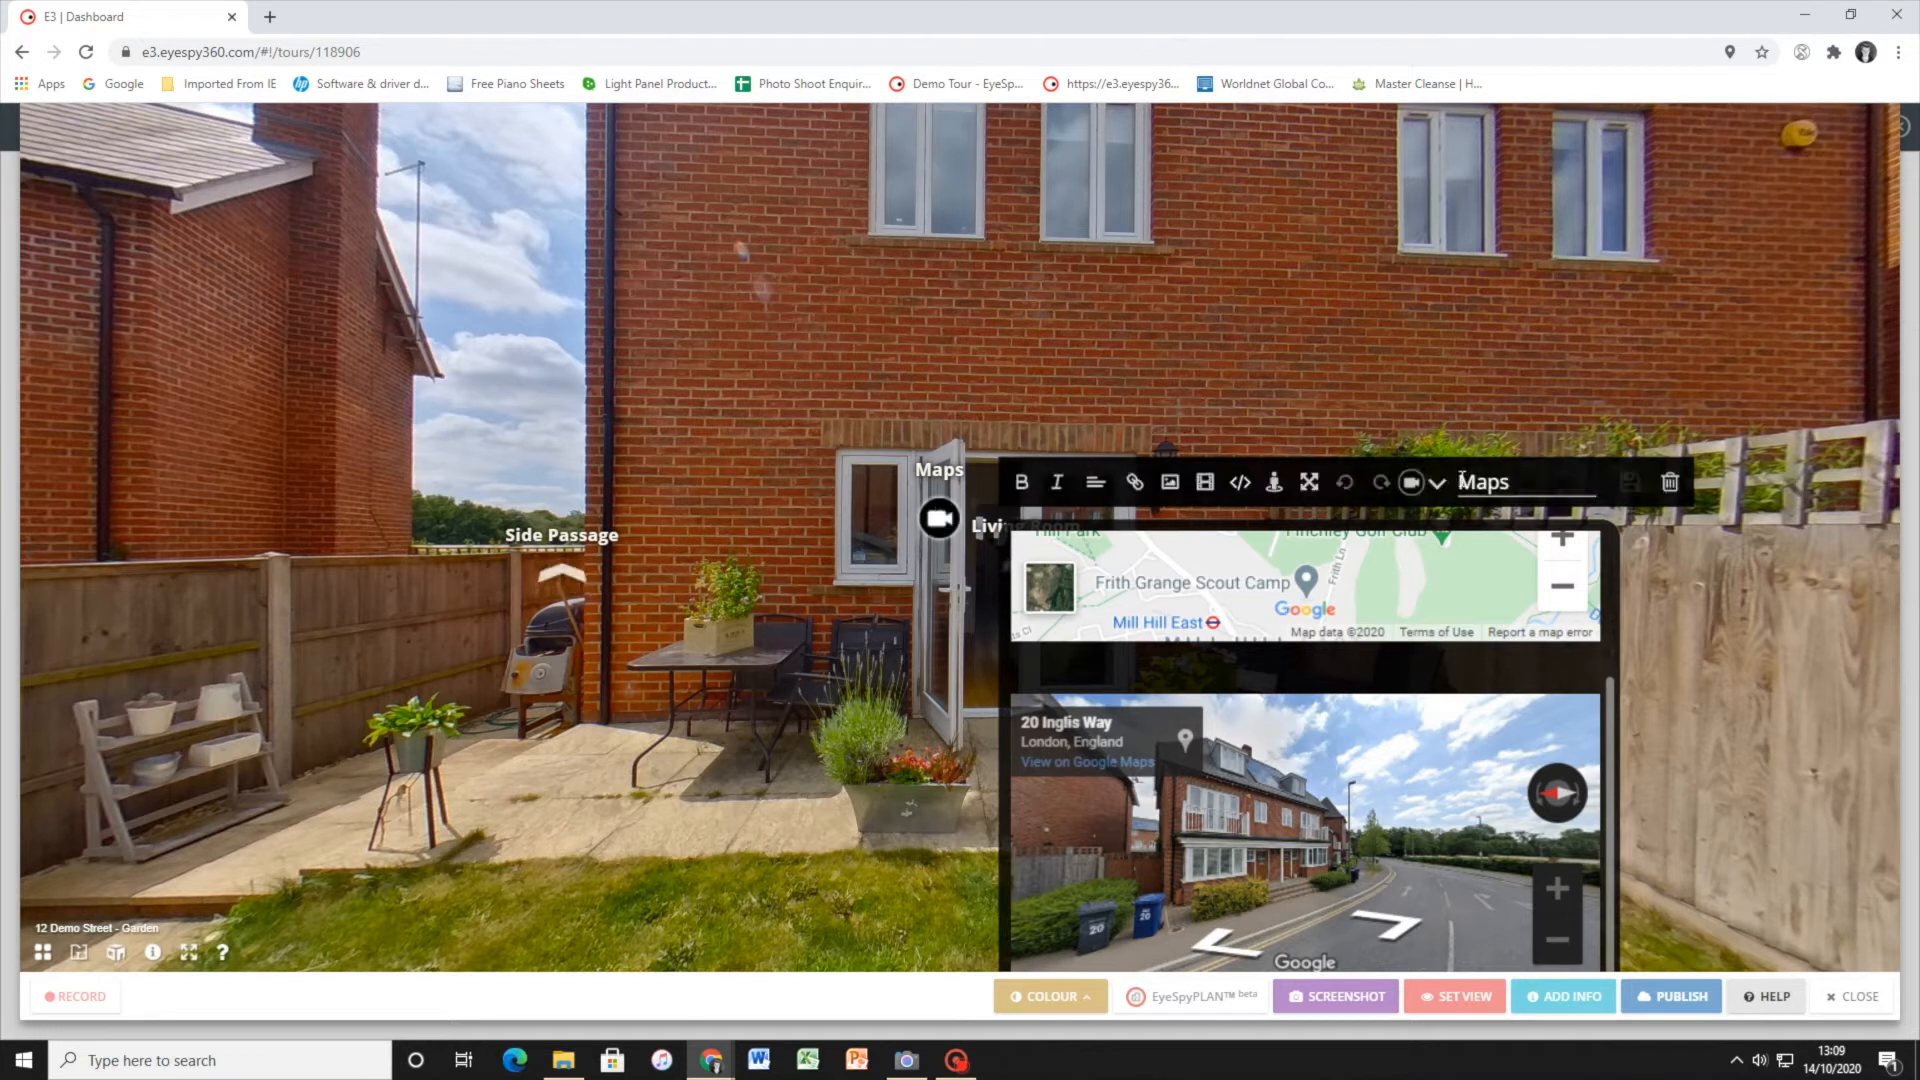
Set the Maps hotspot's icon to the folded map and place it on the brick wall above the small window
click(1431, 486)
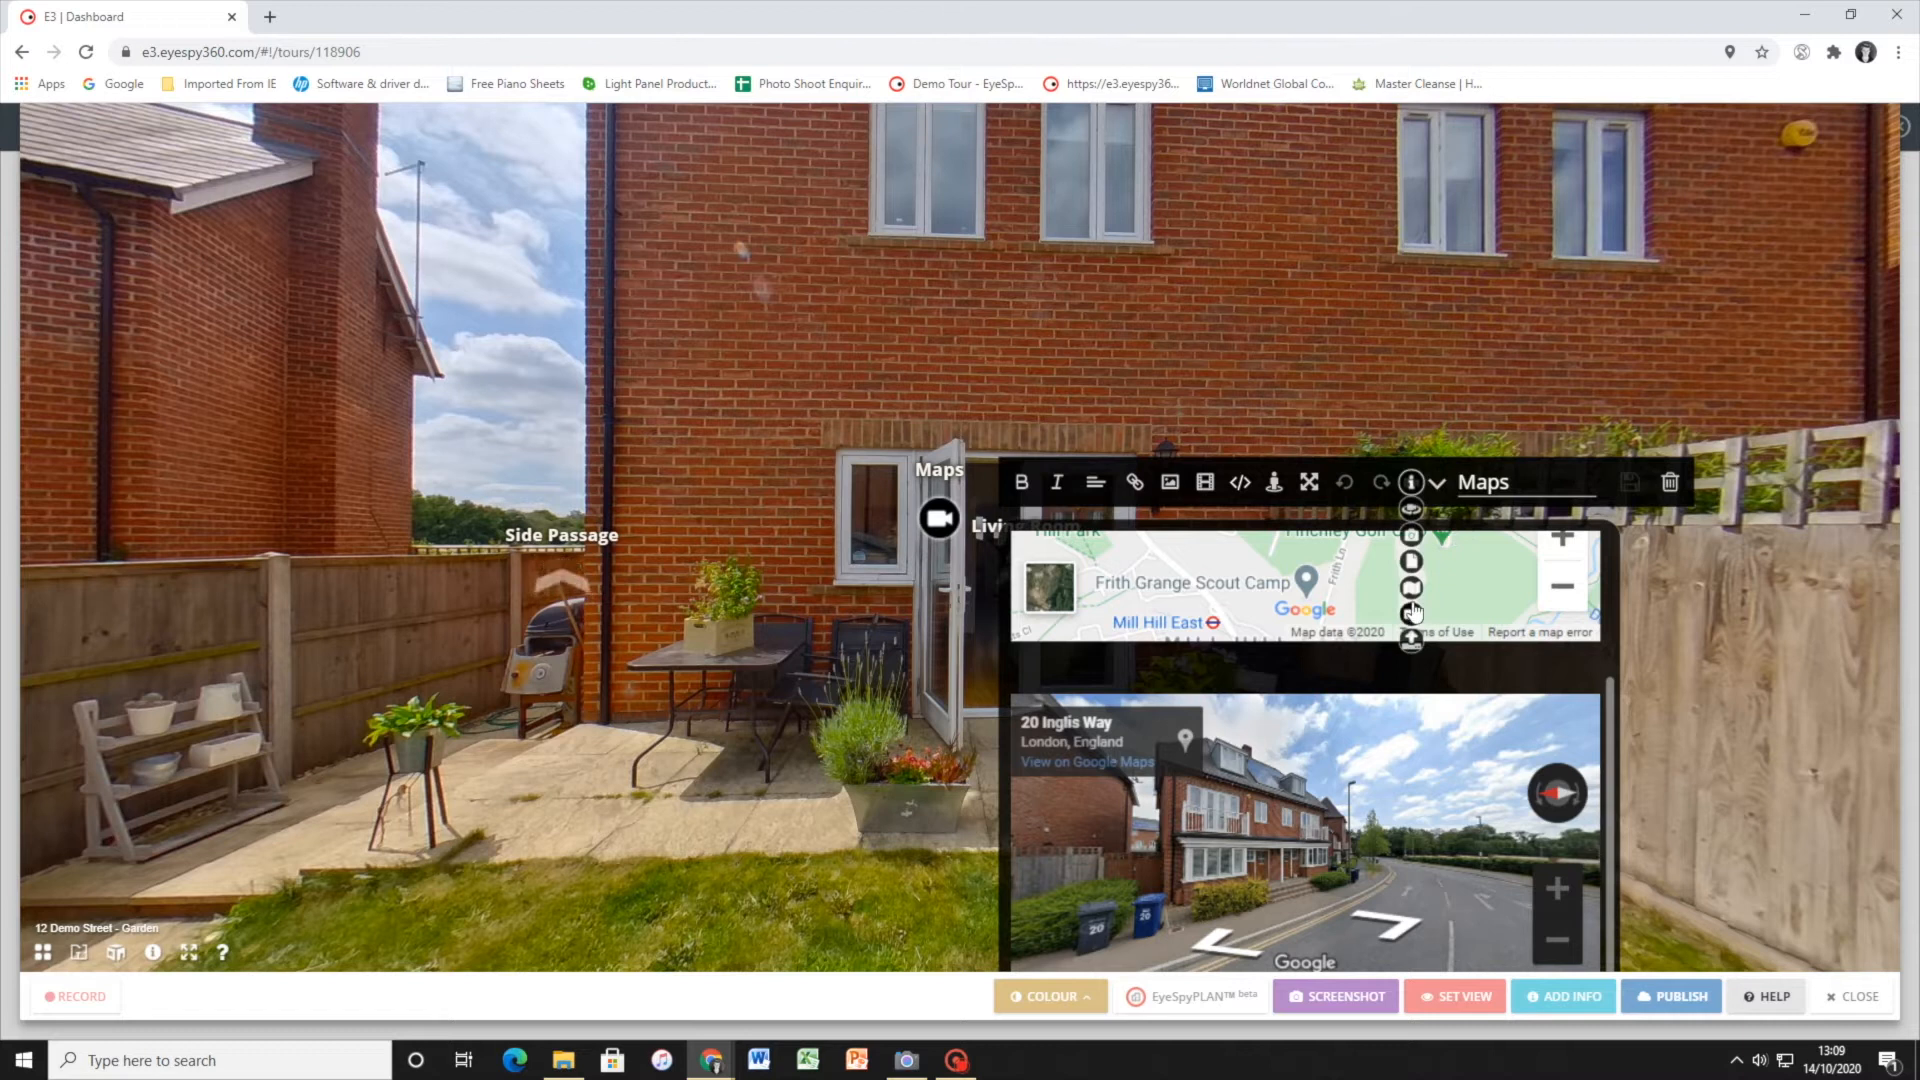
click(1412, 592)
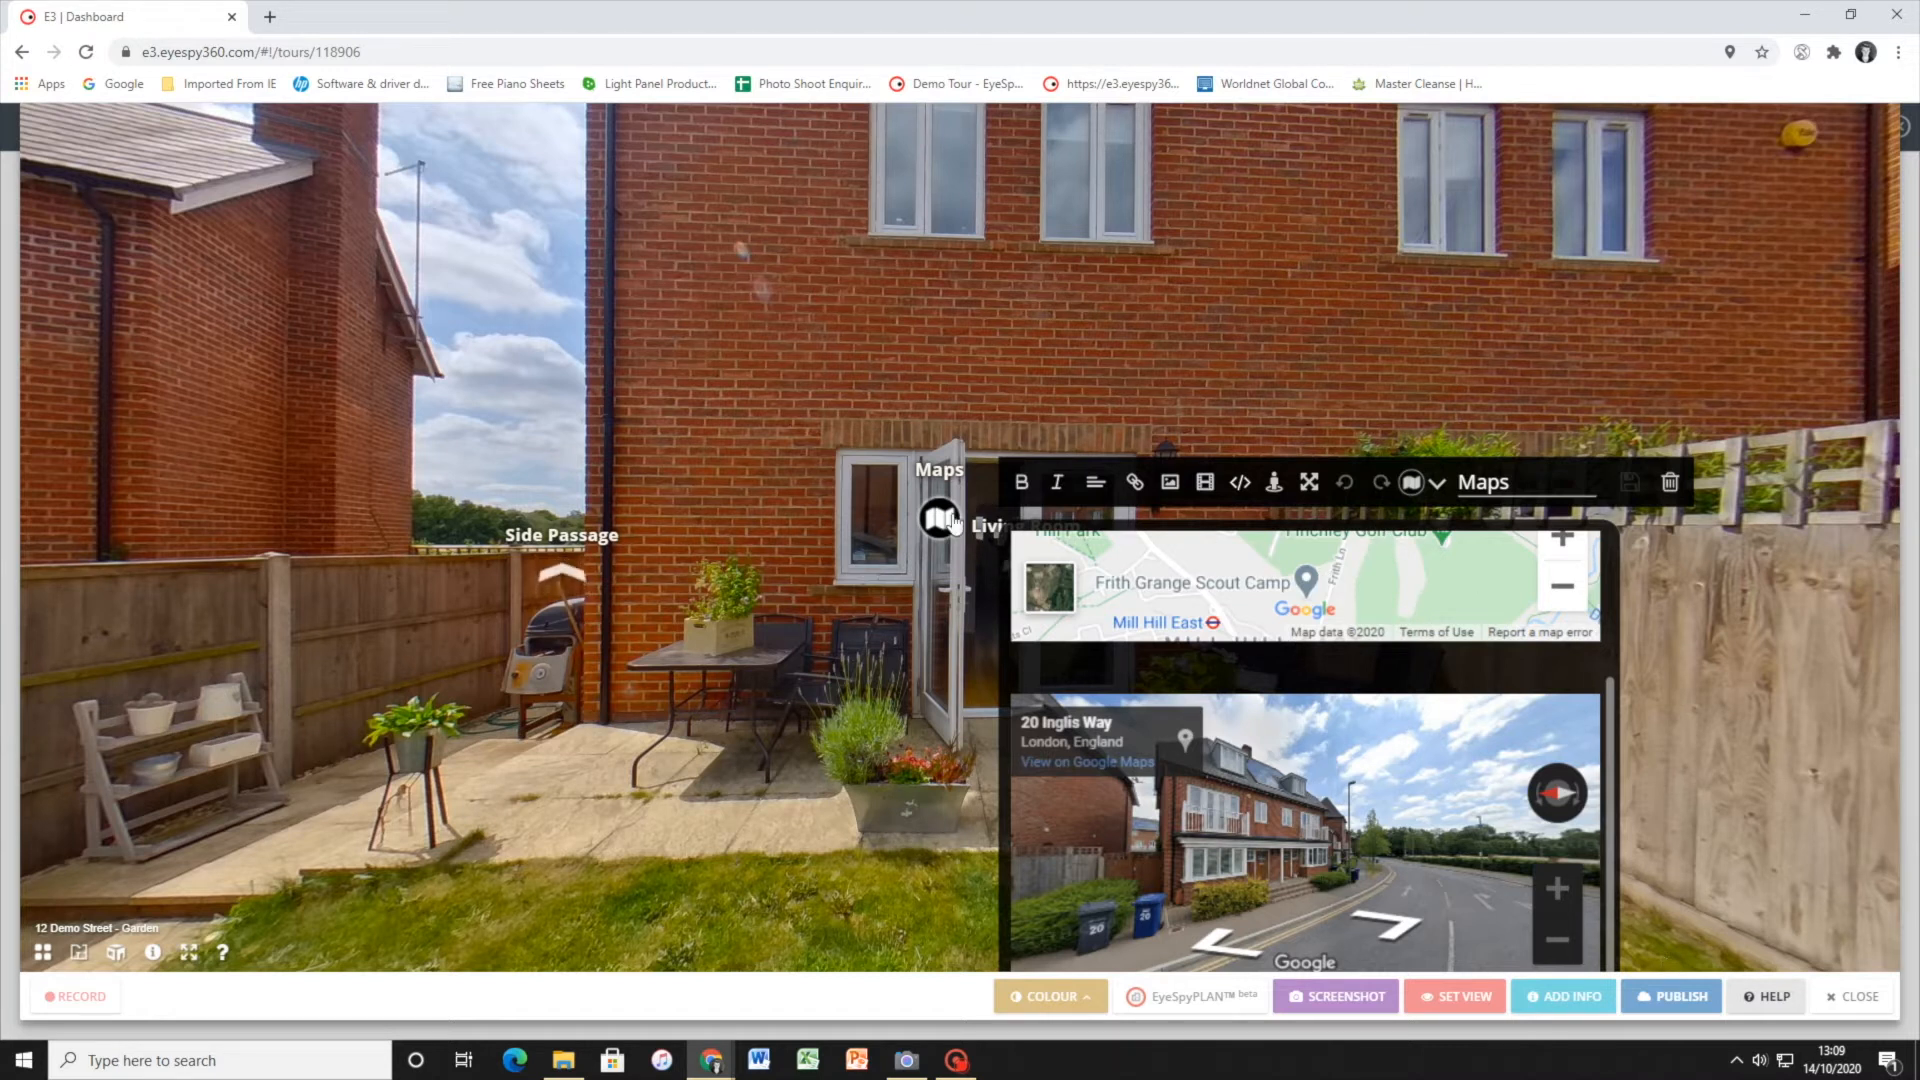
click(912, 500)
drag(912, 500, 806, 363)
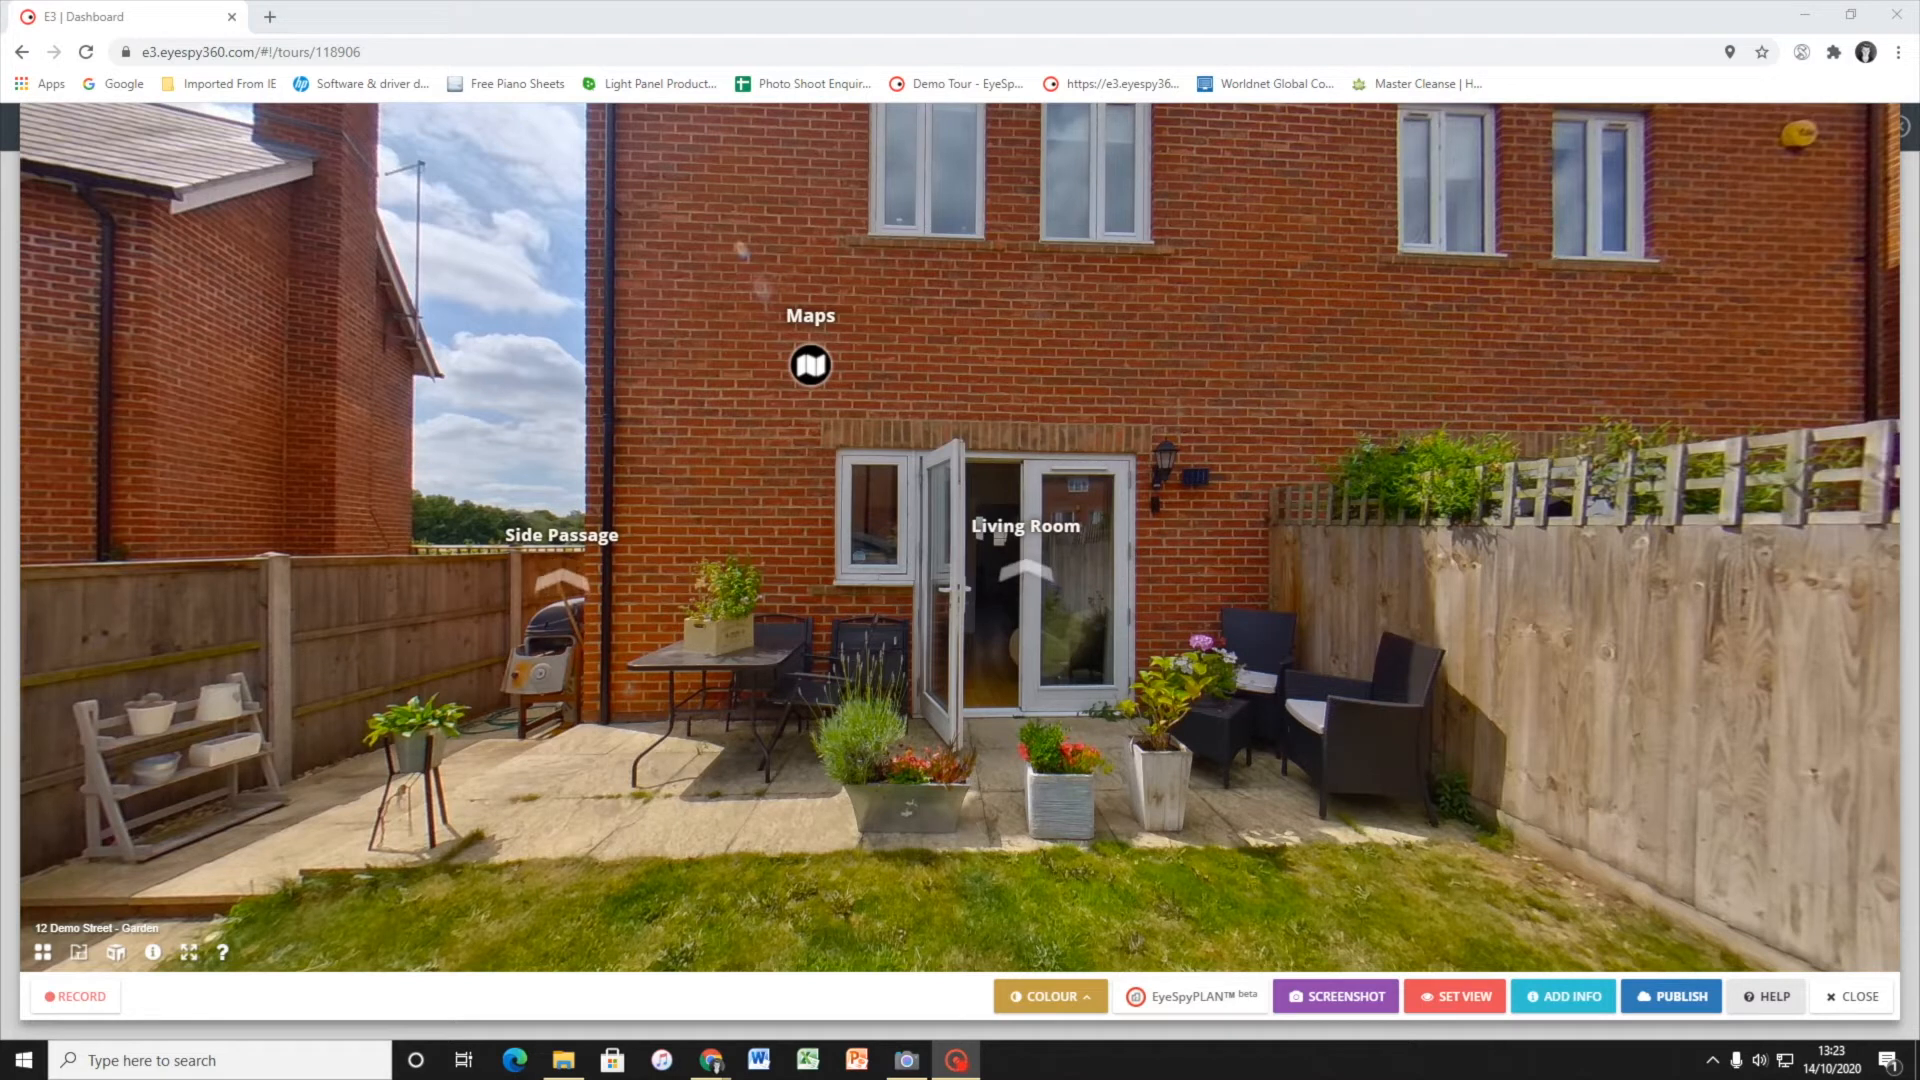
Start recording a guided tour in the Garden scene and walk through the Living Room into the Hallway
click(69, 1001)
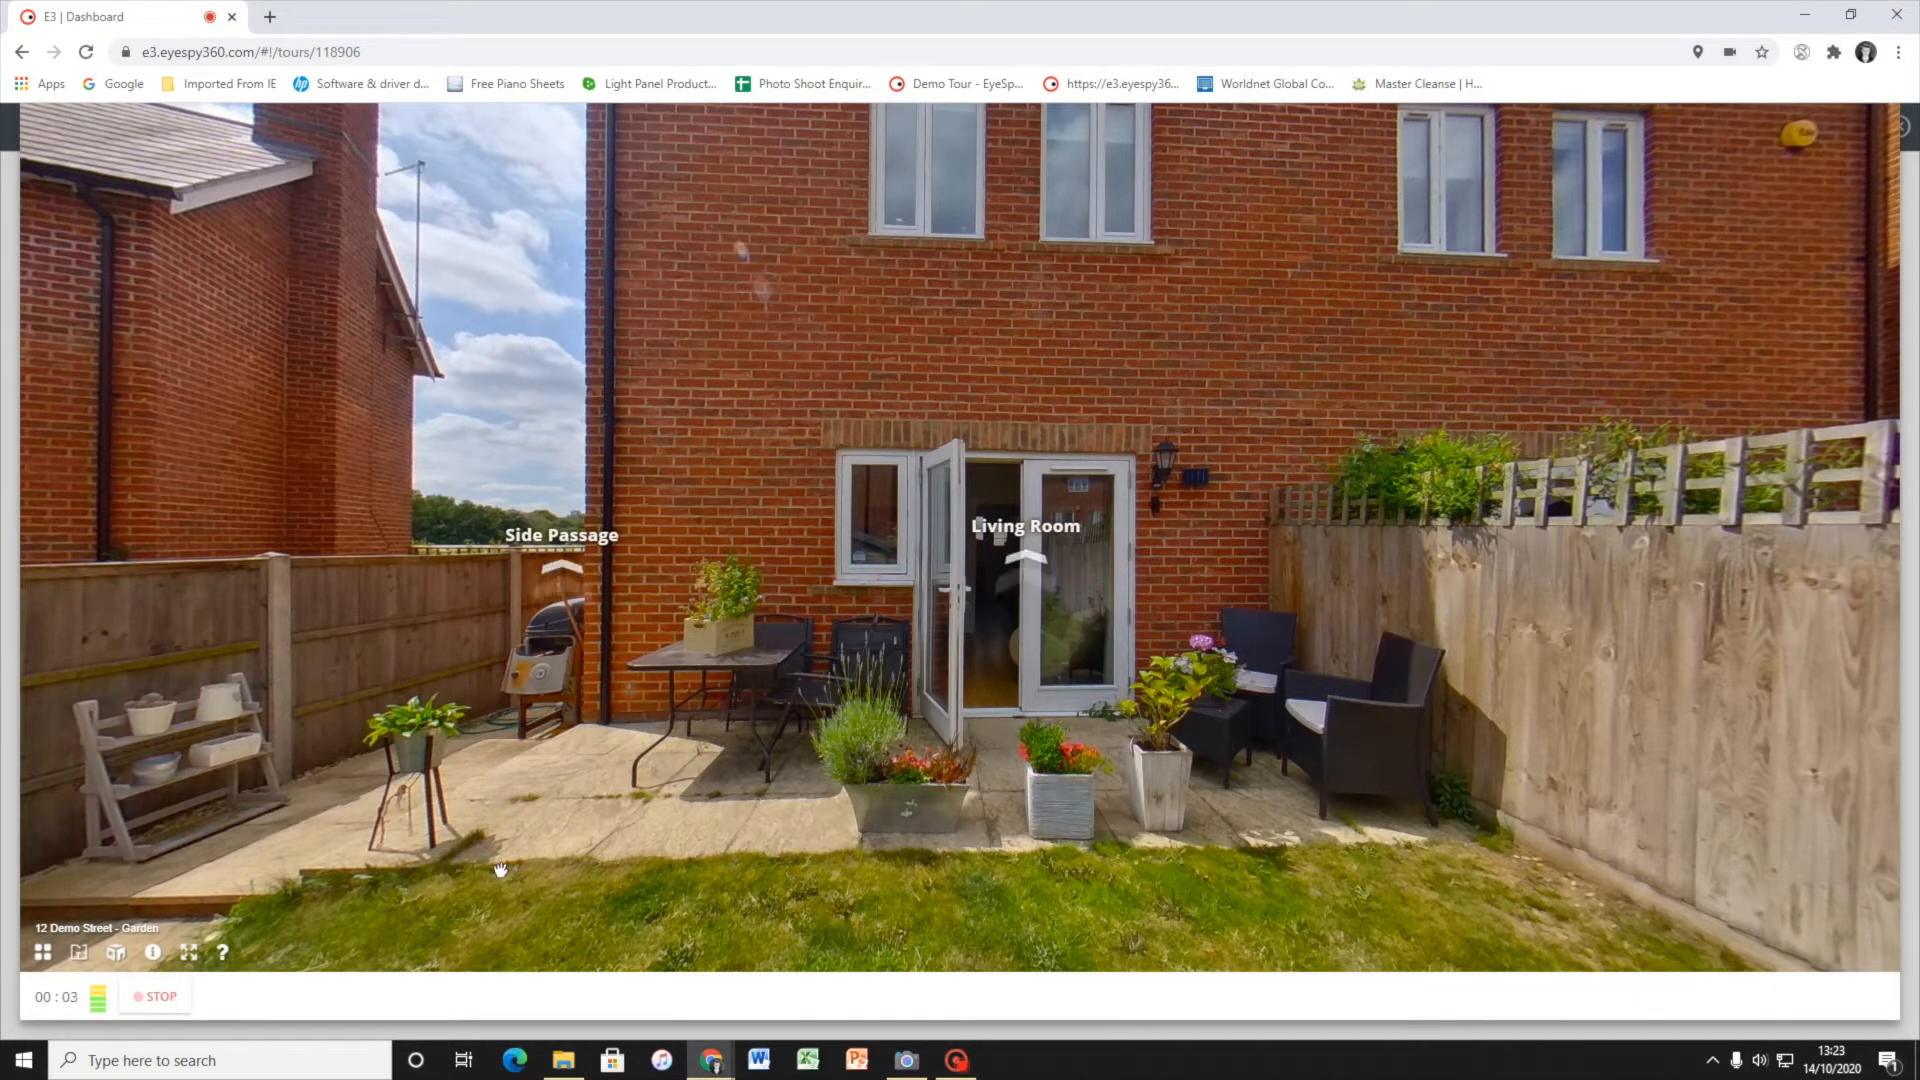
drag(643, 771, 446, 732)
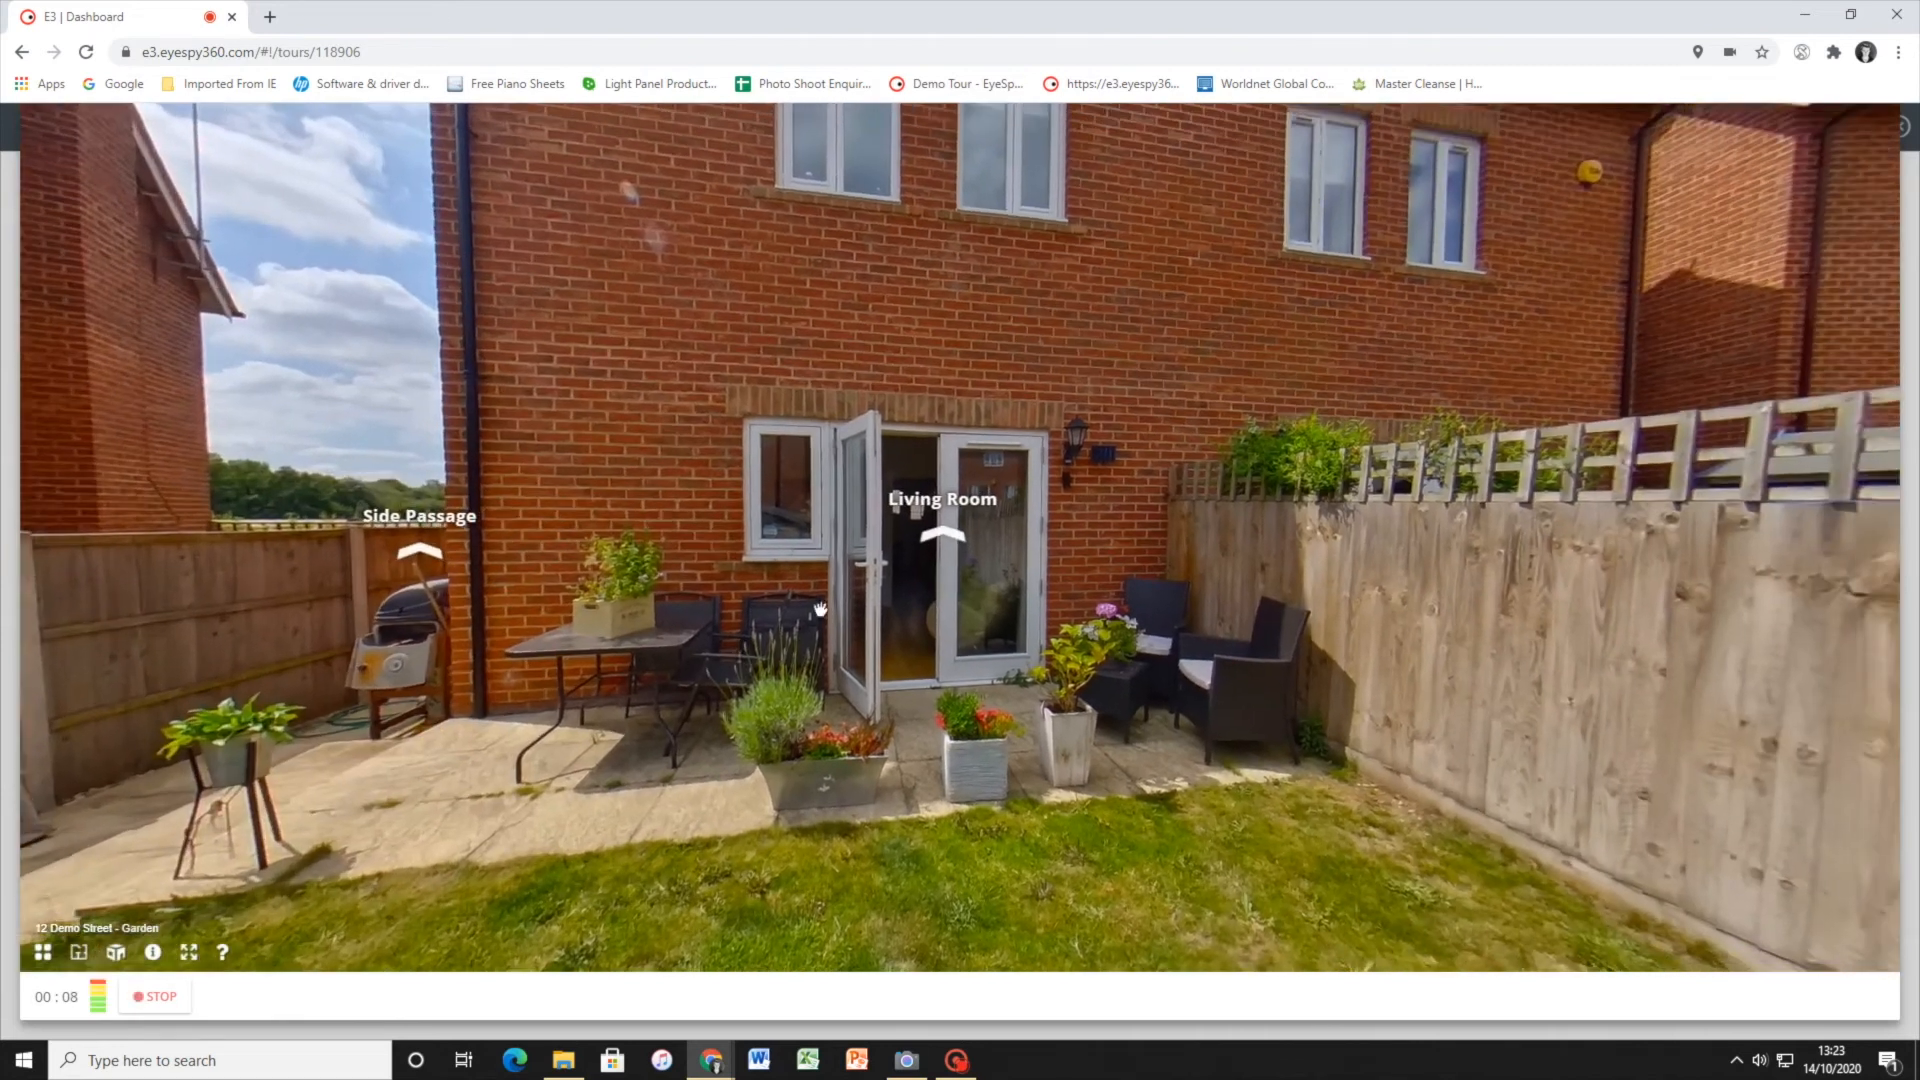
click(935, 545)
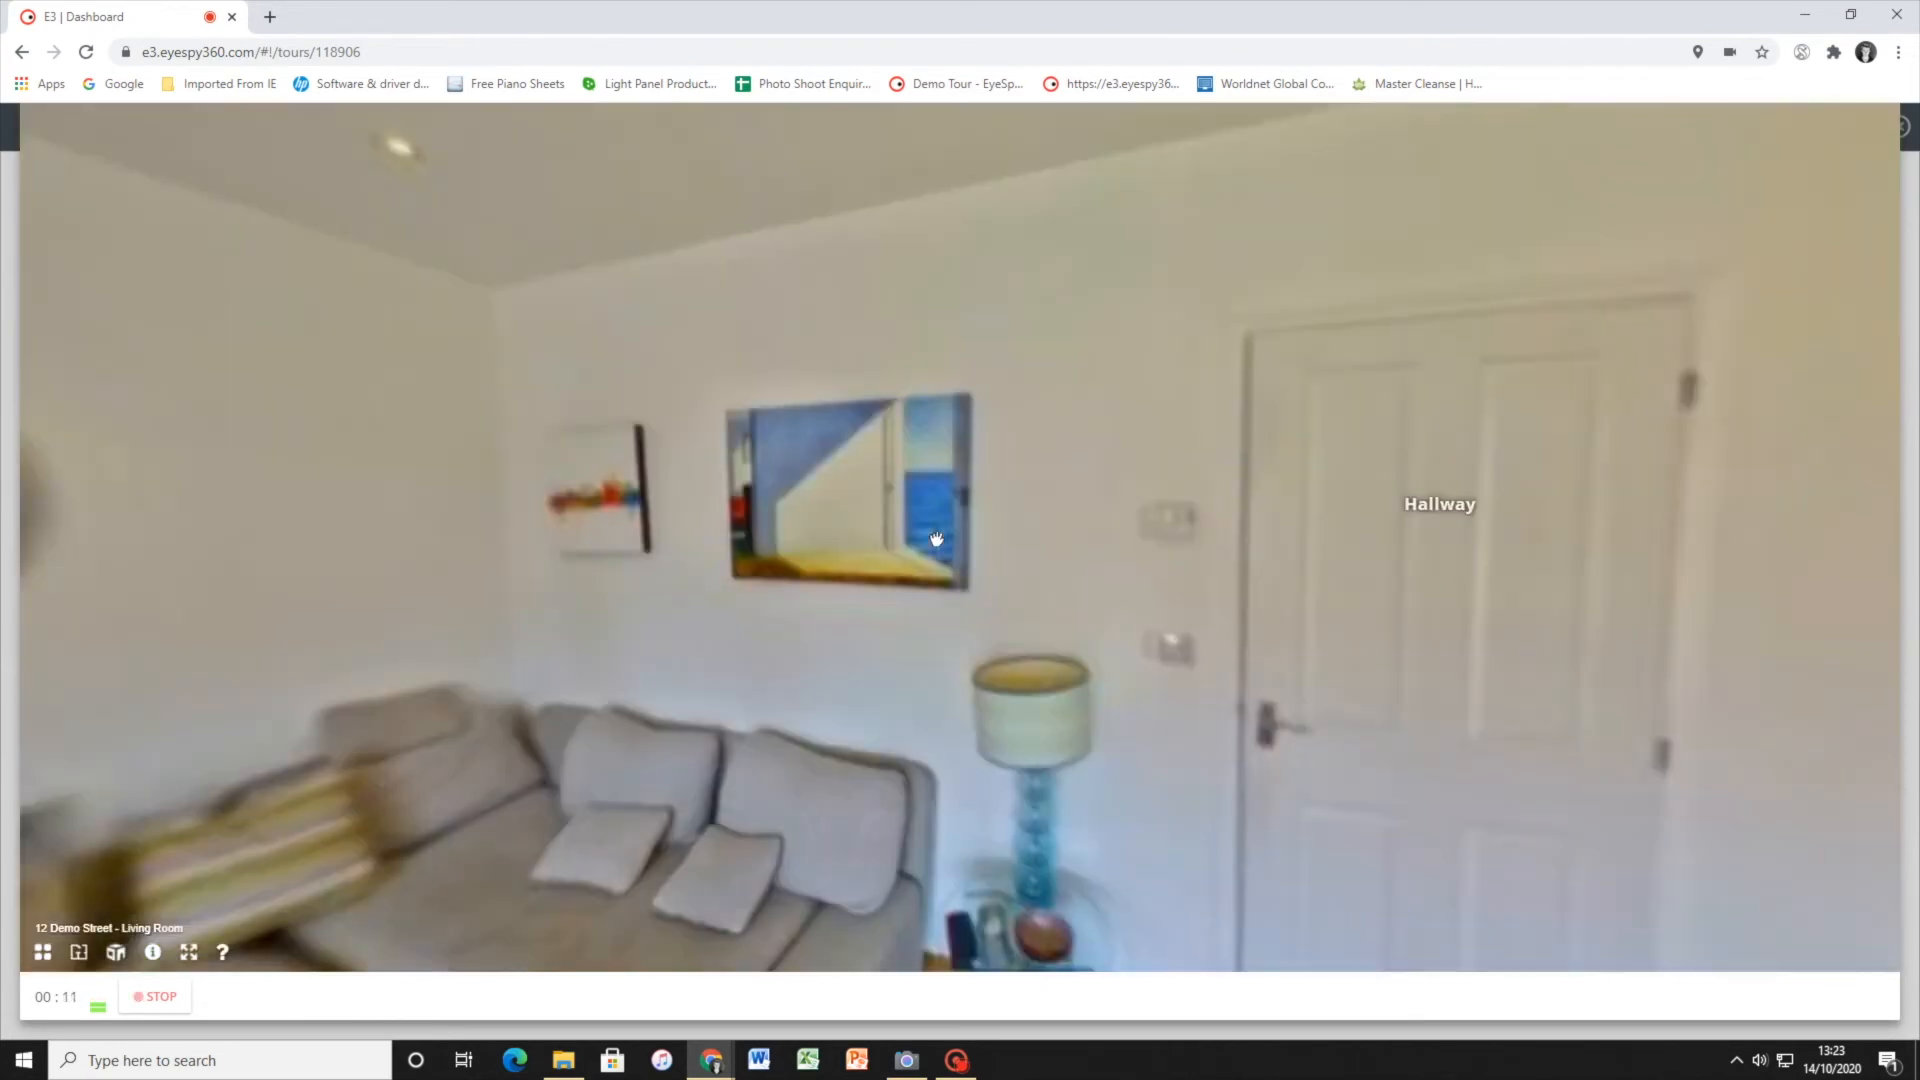
click(925, 570)
drag(925, 570, 685, 548)
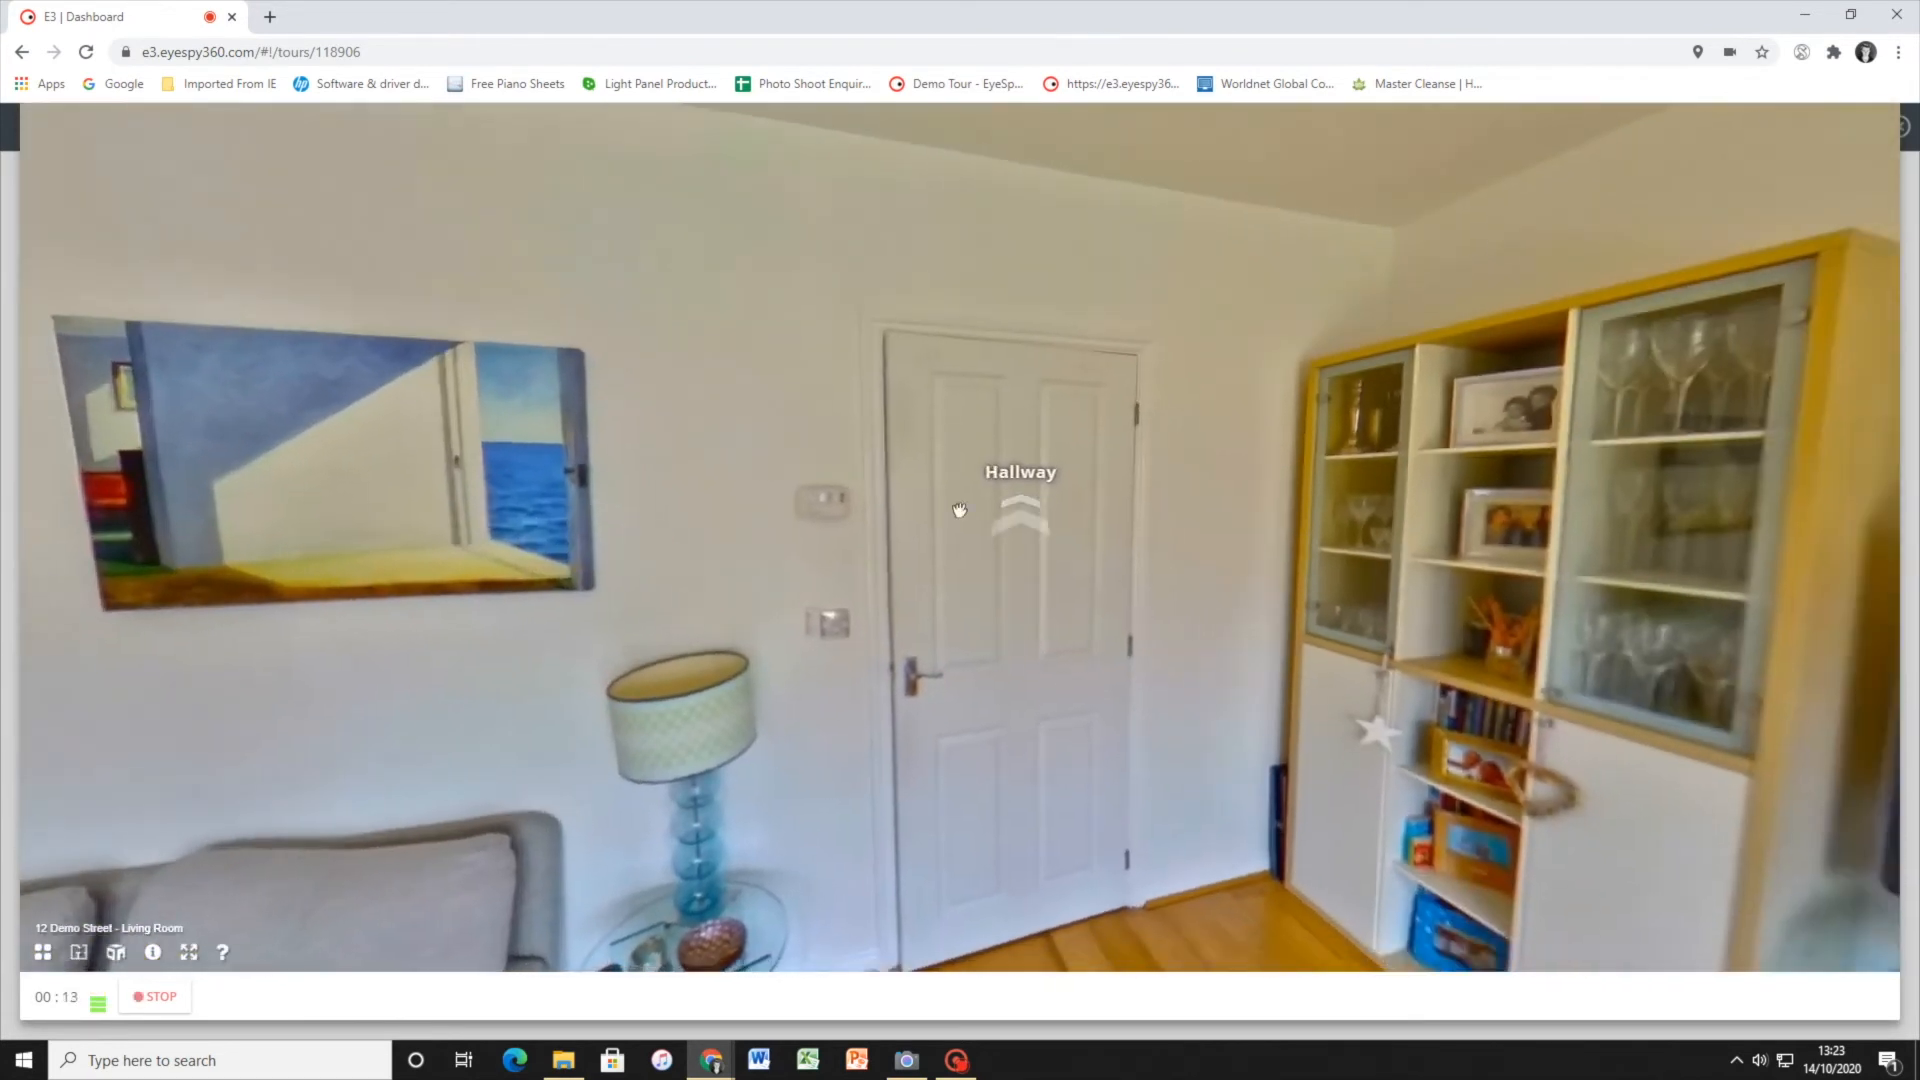
mouse_move(911, 594)
mouse_down()
mouse_move(420, 556)
mouse_move(1191, 561)
mouse_up()
click(978, 528)
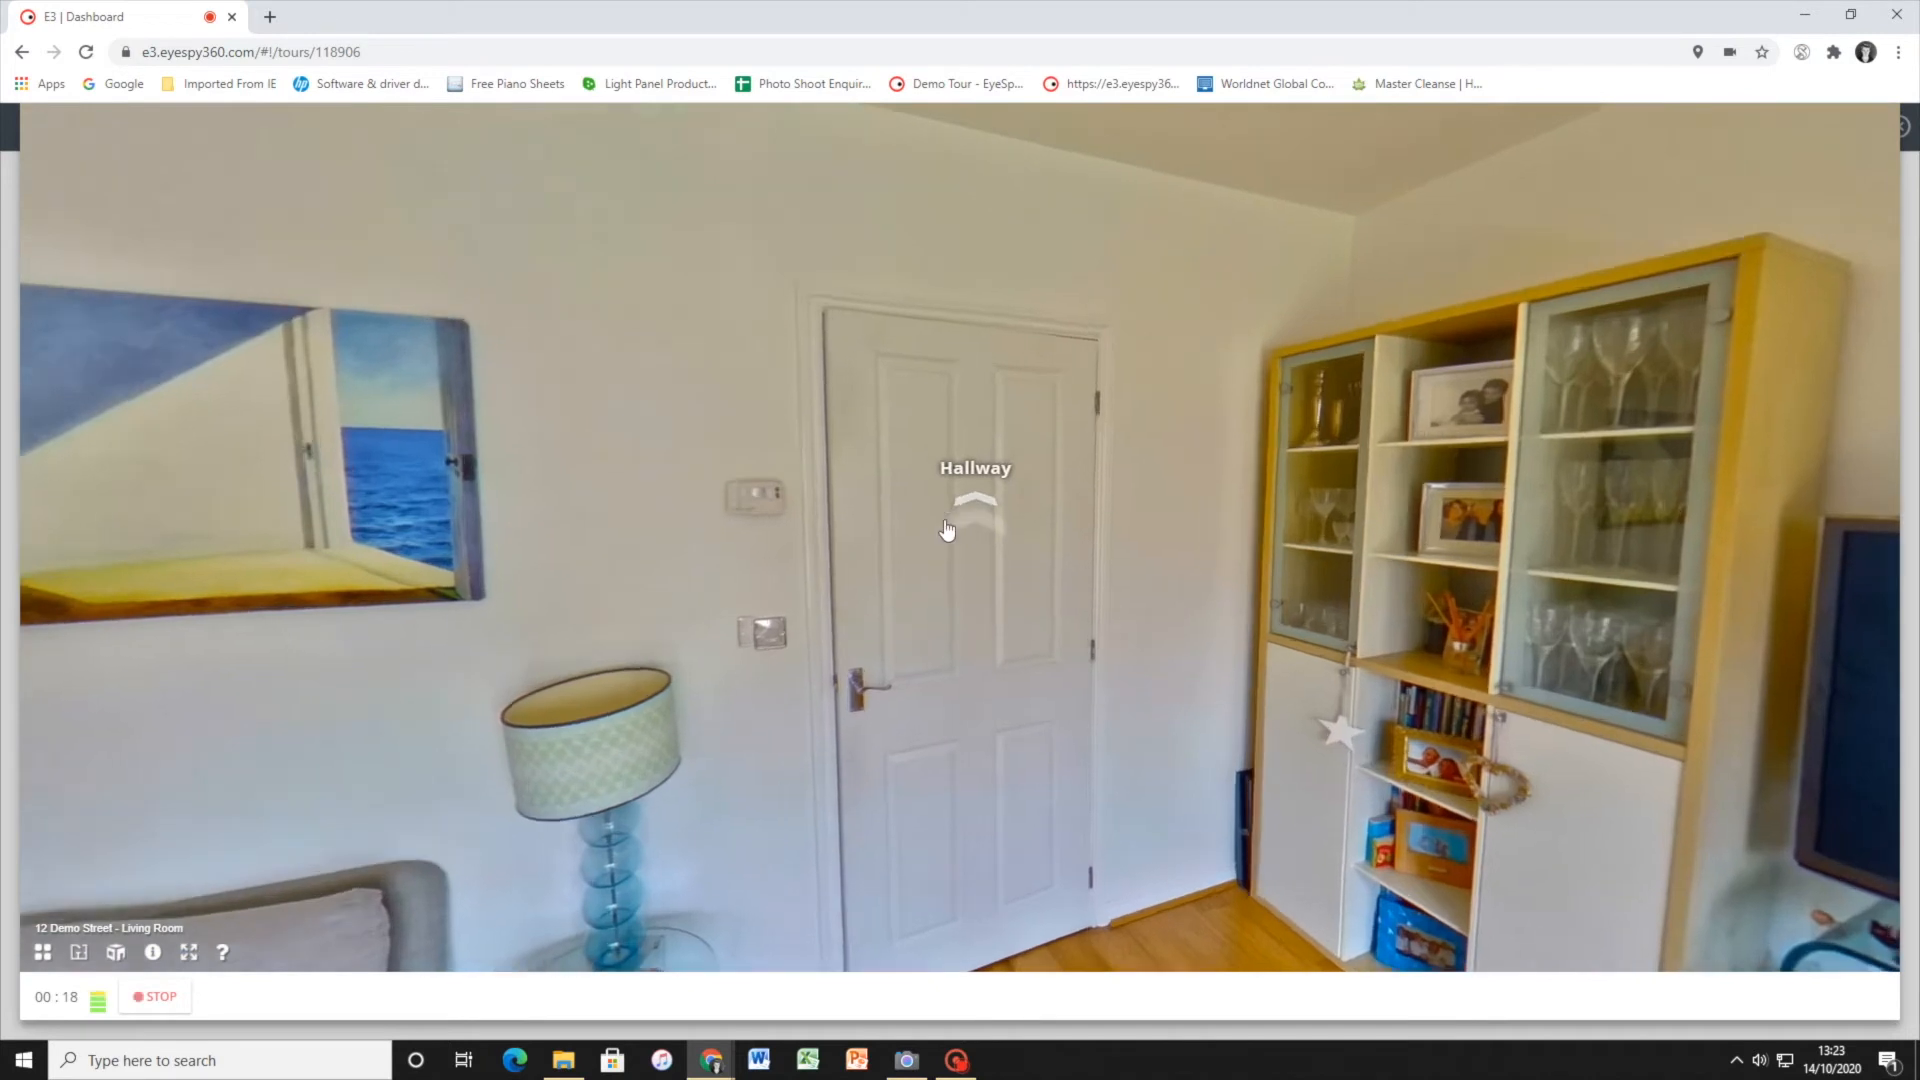
Continue the recorded walkthrough from the Hallway into the Kitchen, look across the units towards the oven, and stop recording
drag(786, 630, 1448, 527)
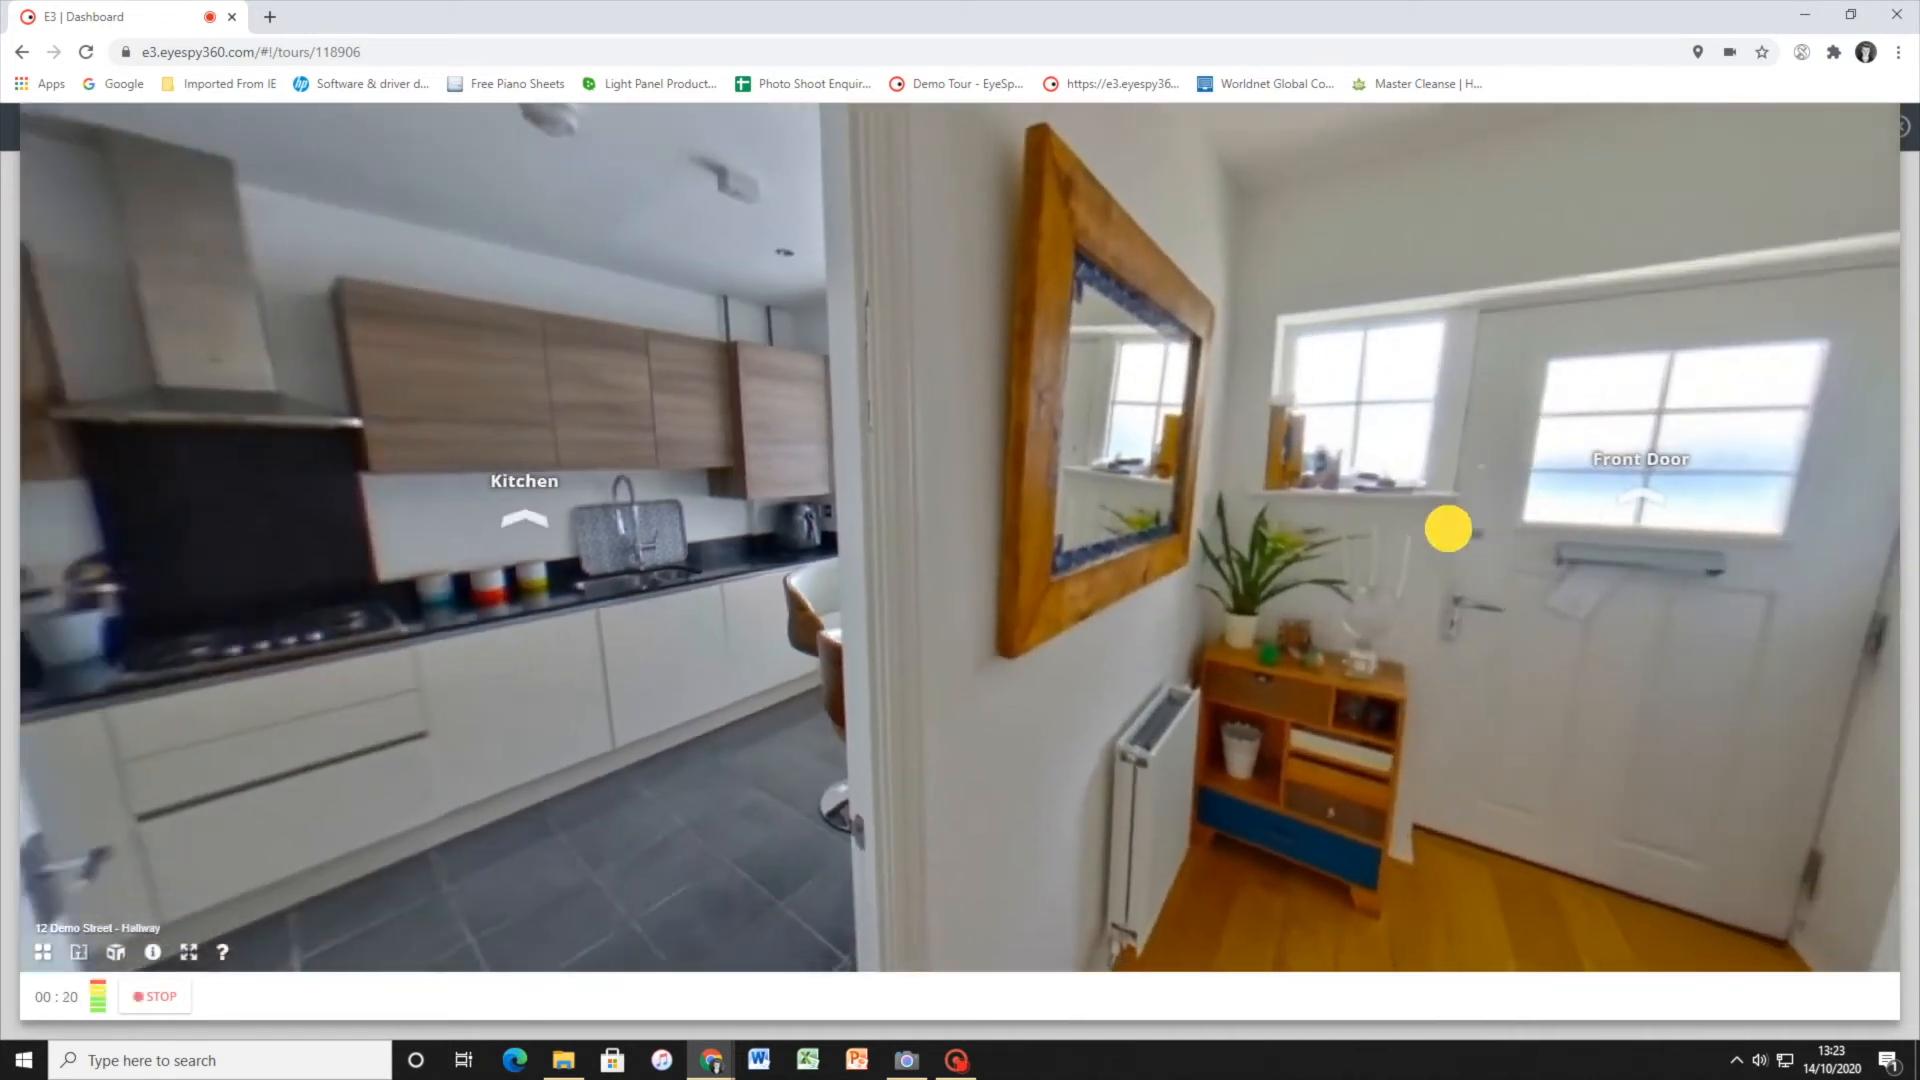
click(690, 490)
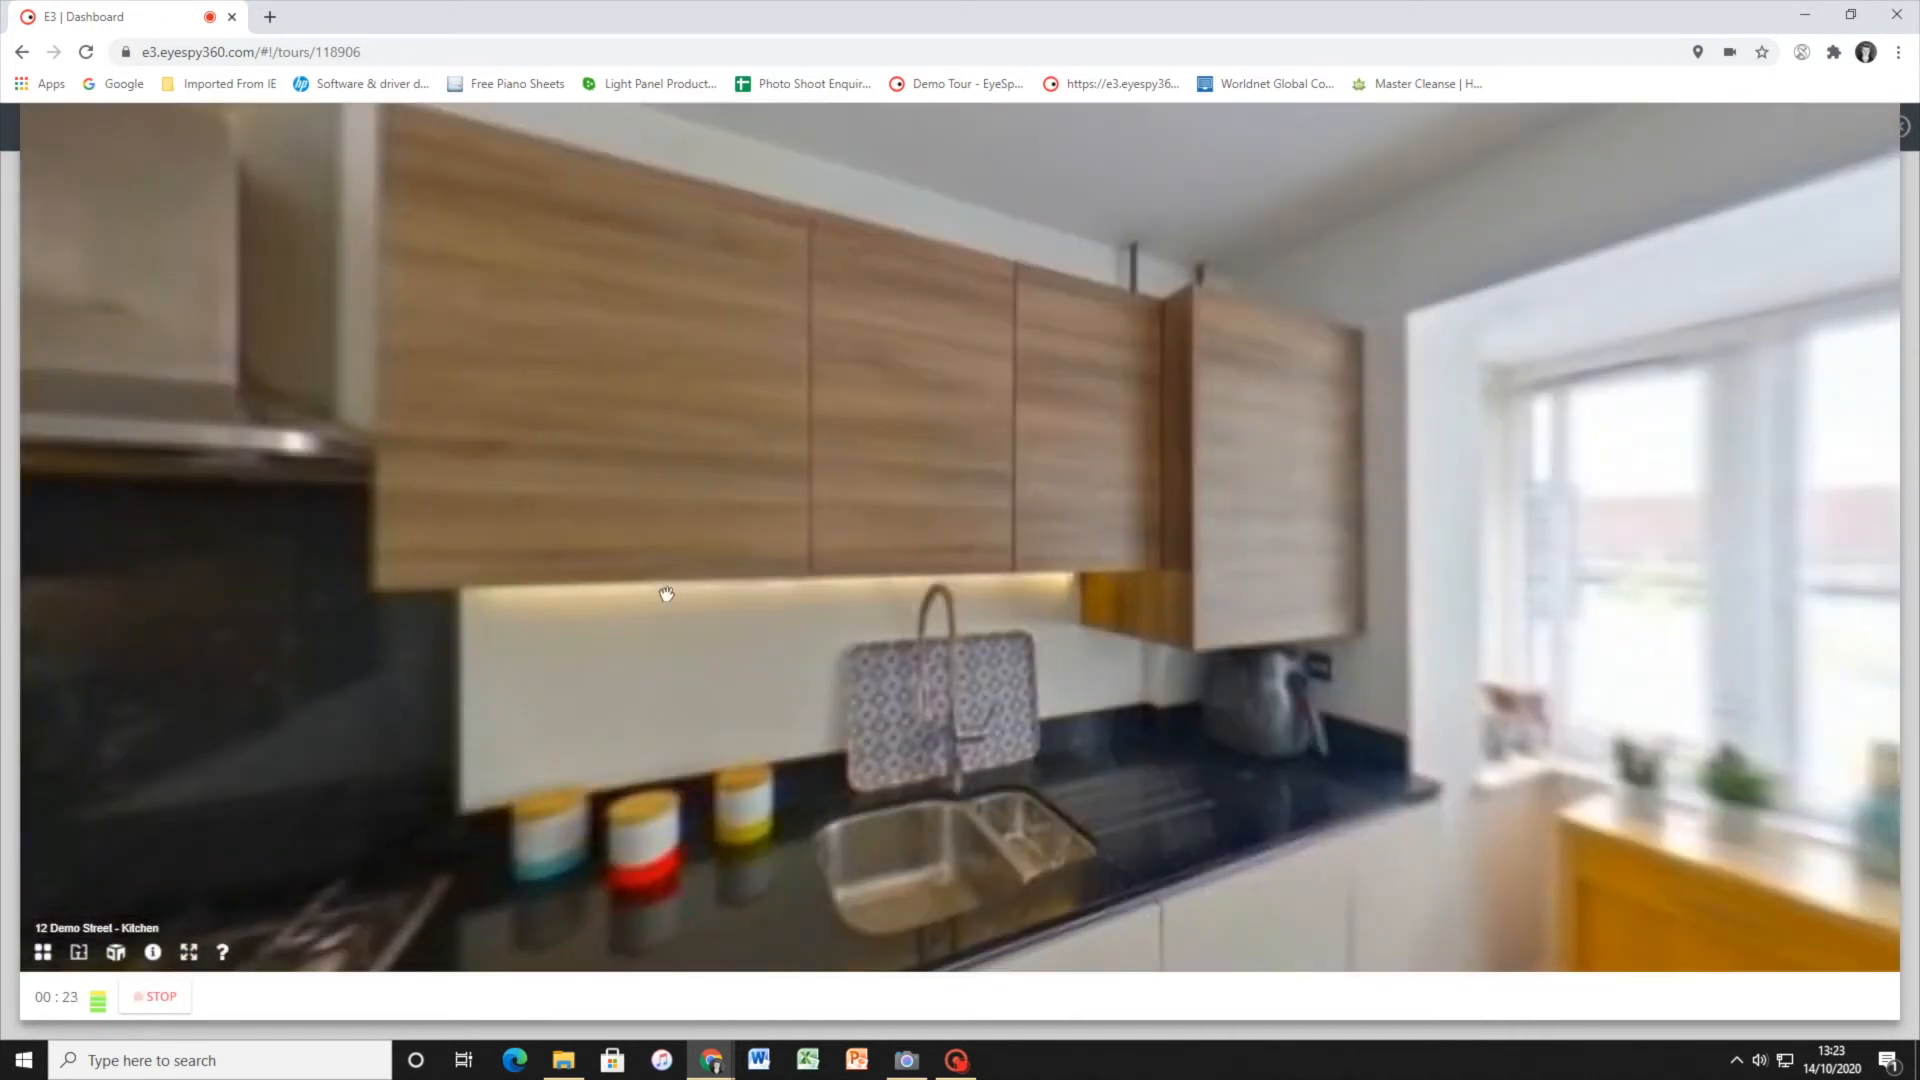
drag(818, 535, 1290, 481)
drag(382, 663, 667, 700)
click(161, 996)
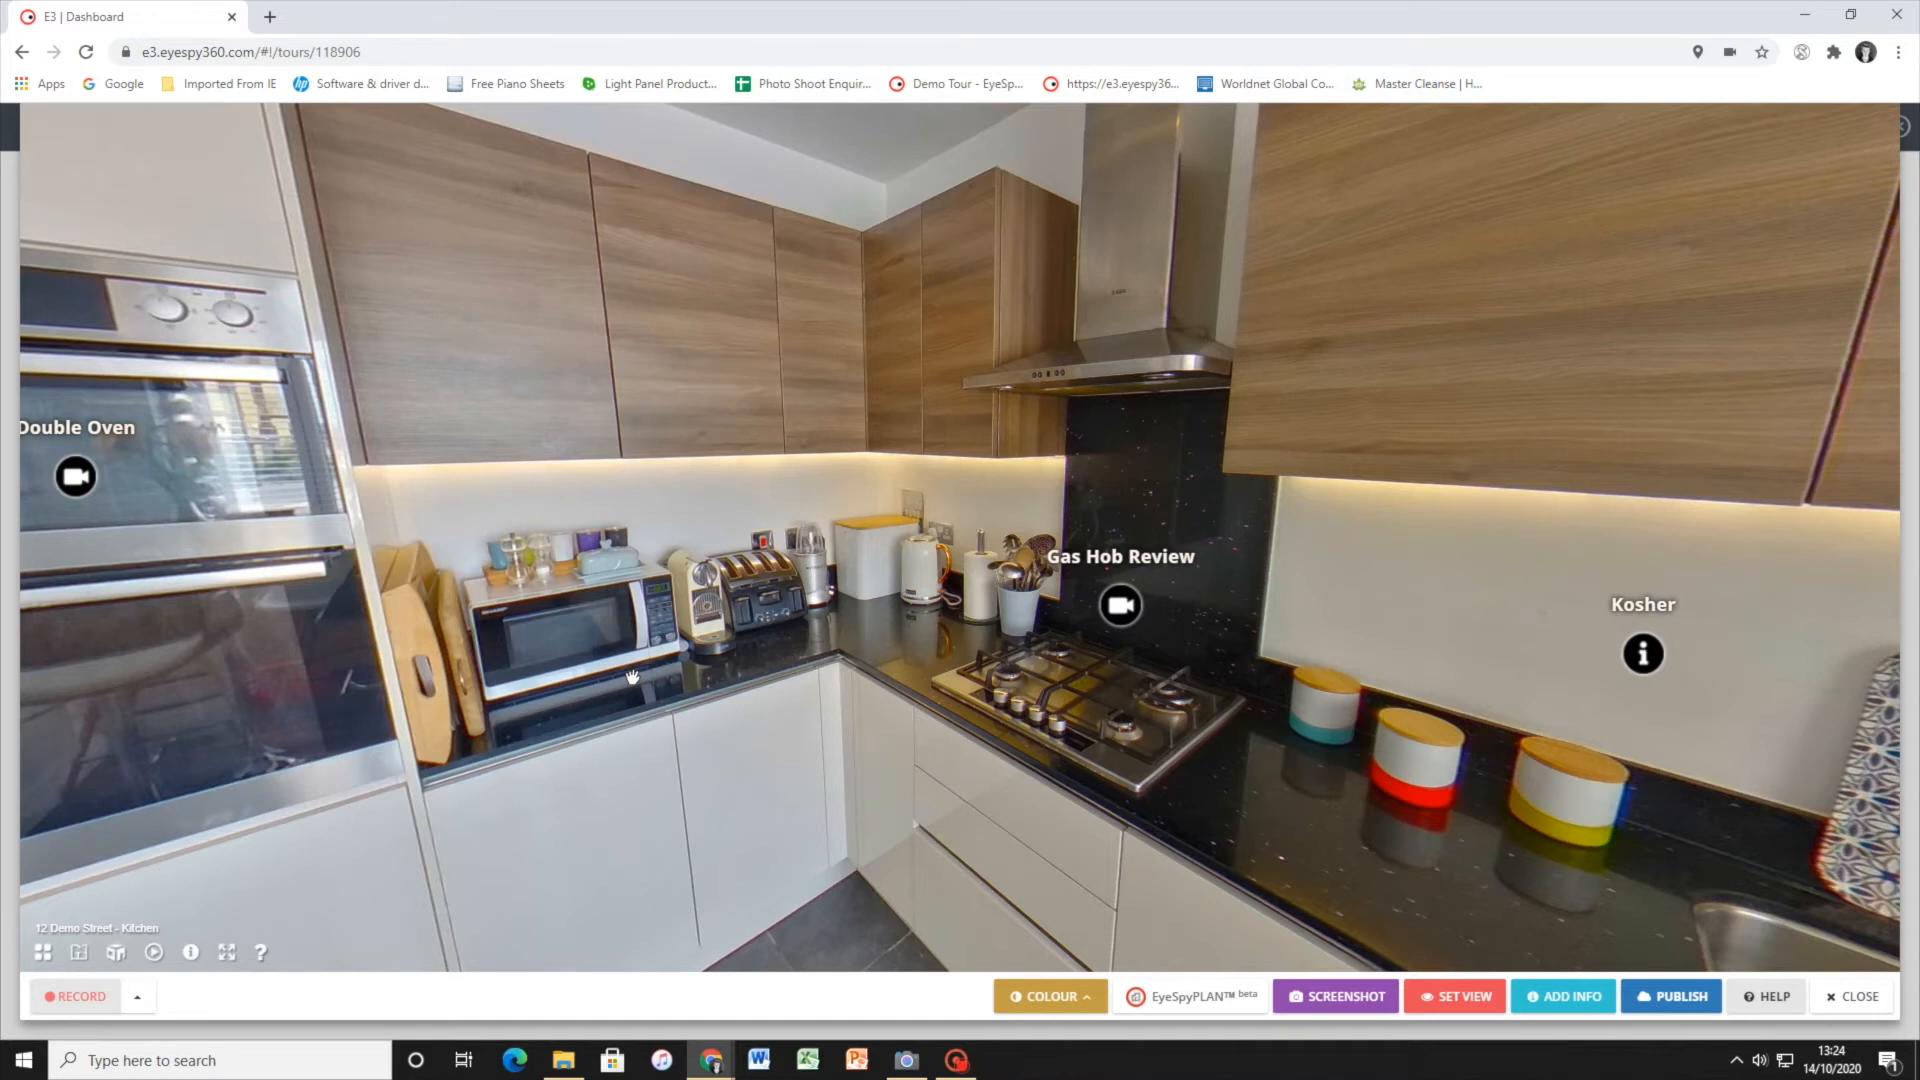
Play back the recorded tour, pause it just before the end, and look around the Kitchen towards the Hallway door
click(153, 955)
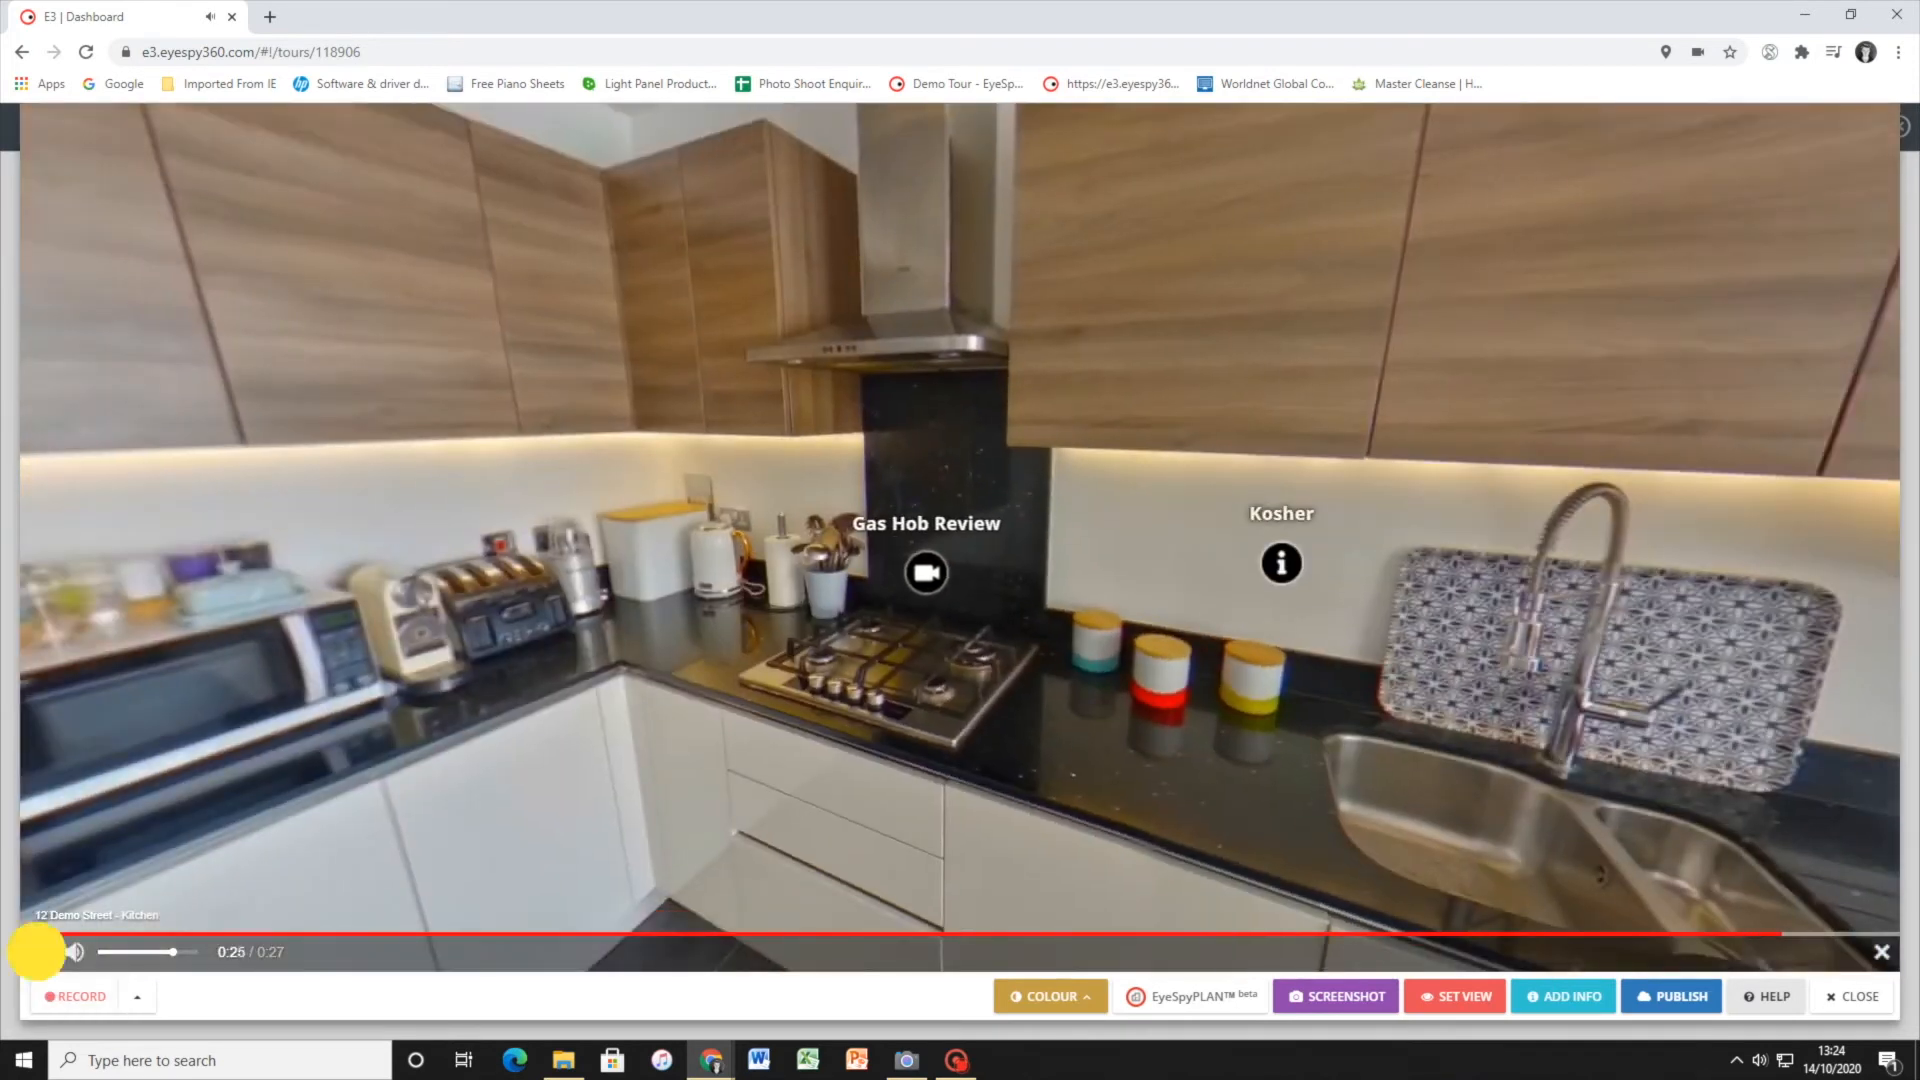
click(38, 952)
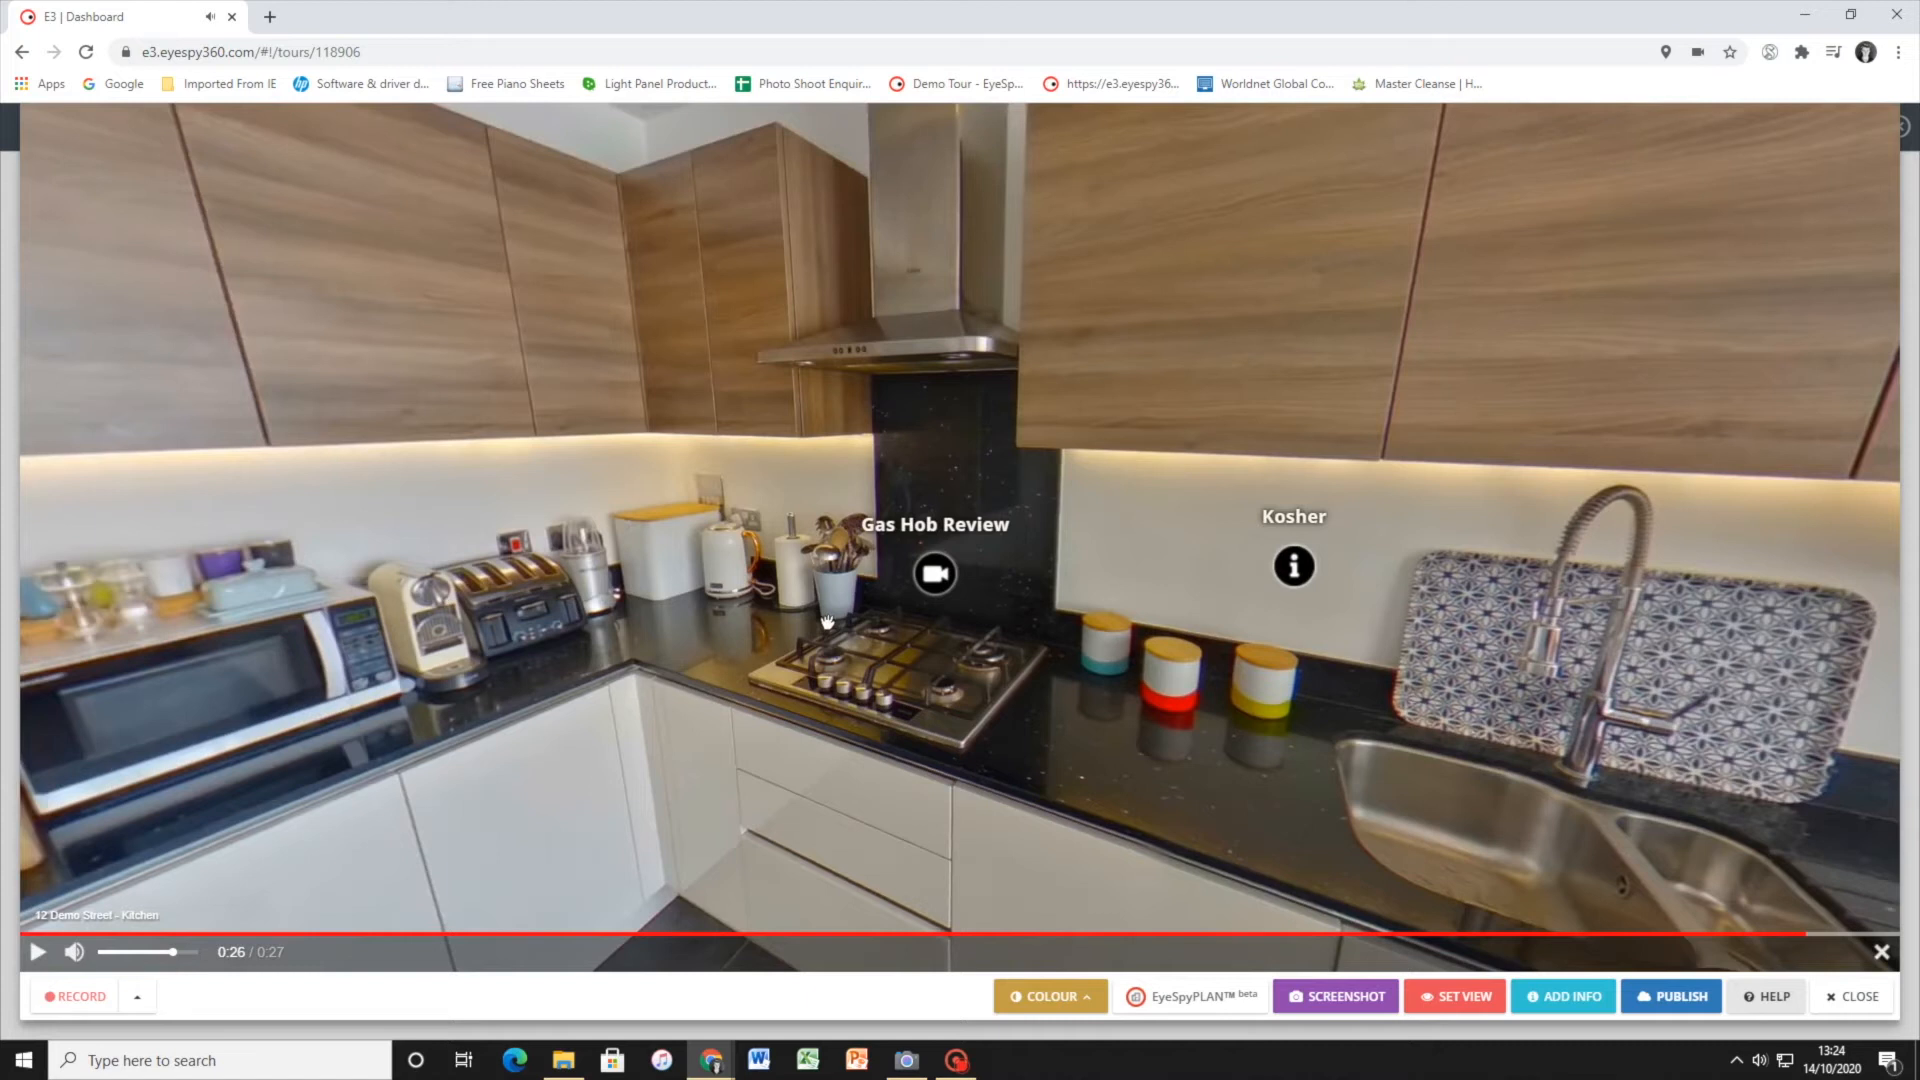
drag(754, 577, 969, 625)
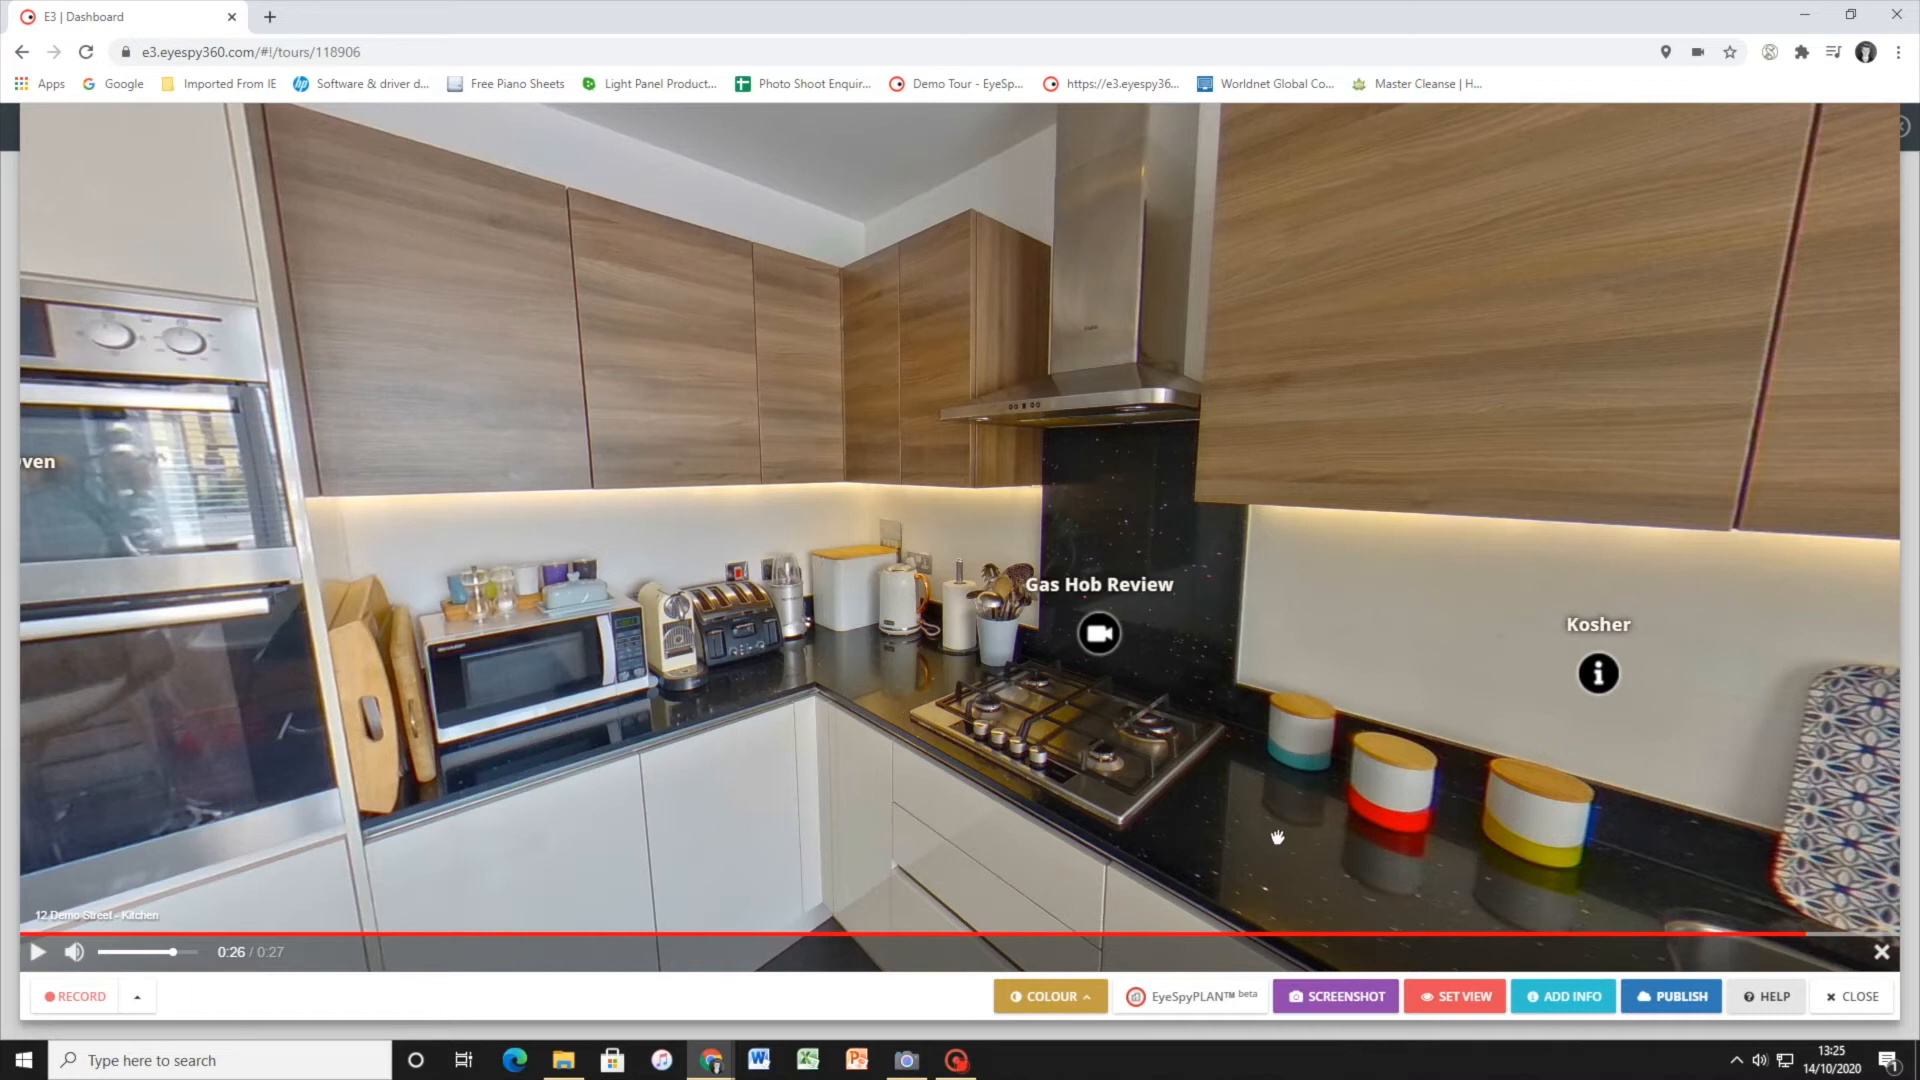
drag(805, 579, 1232, 597)
drag(696, 540, 681, 497)
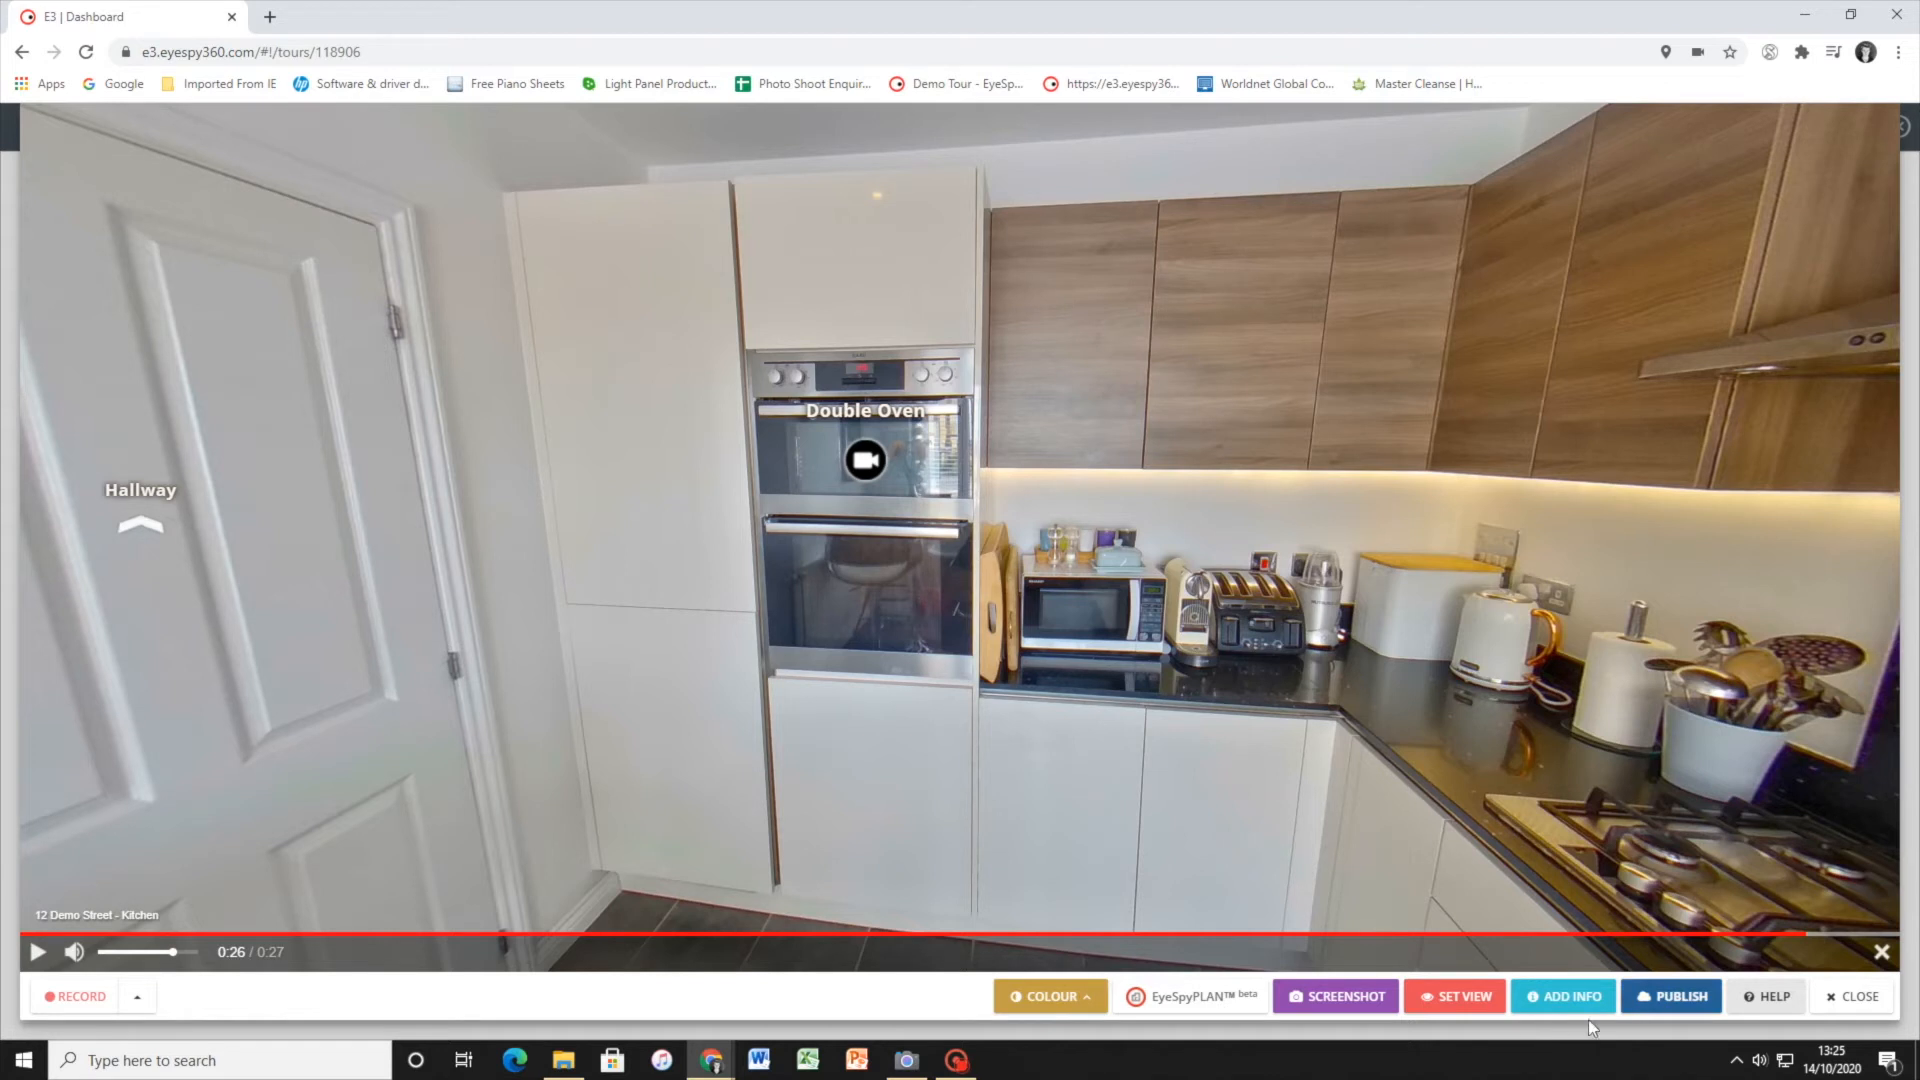
click(1655, 1000)
drag(1074, 635, 810, 574)
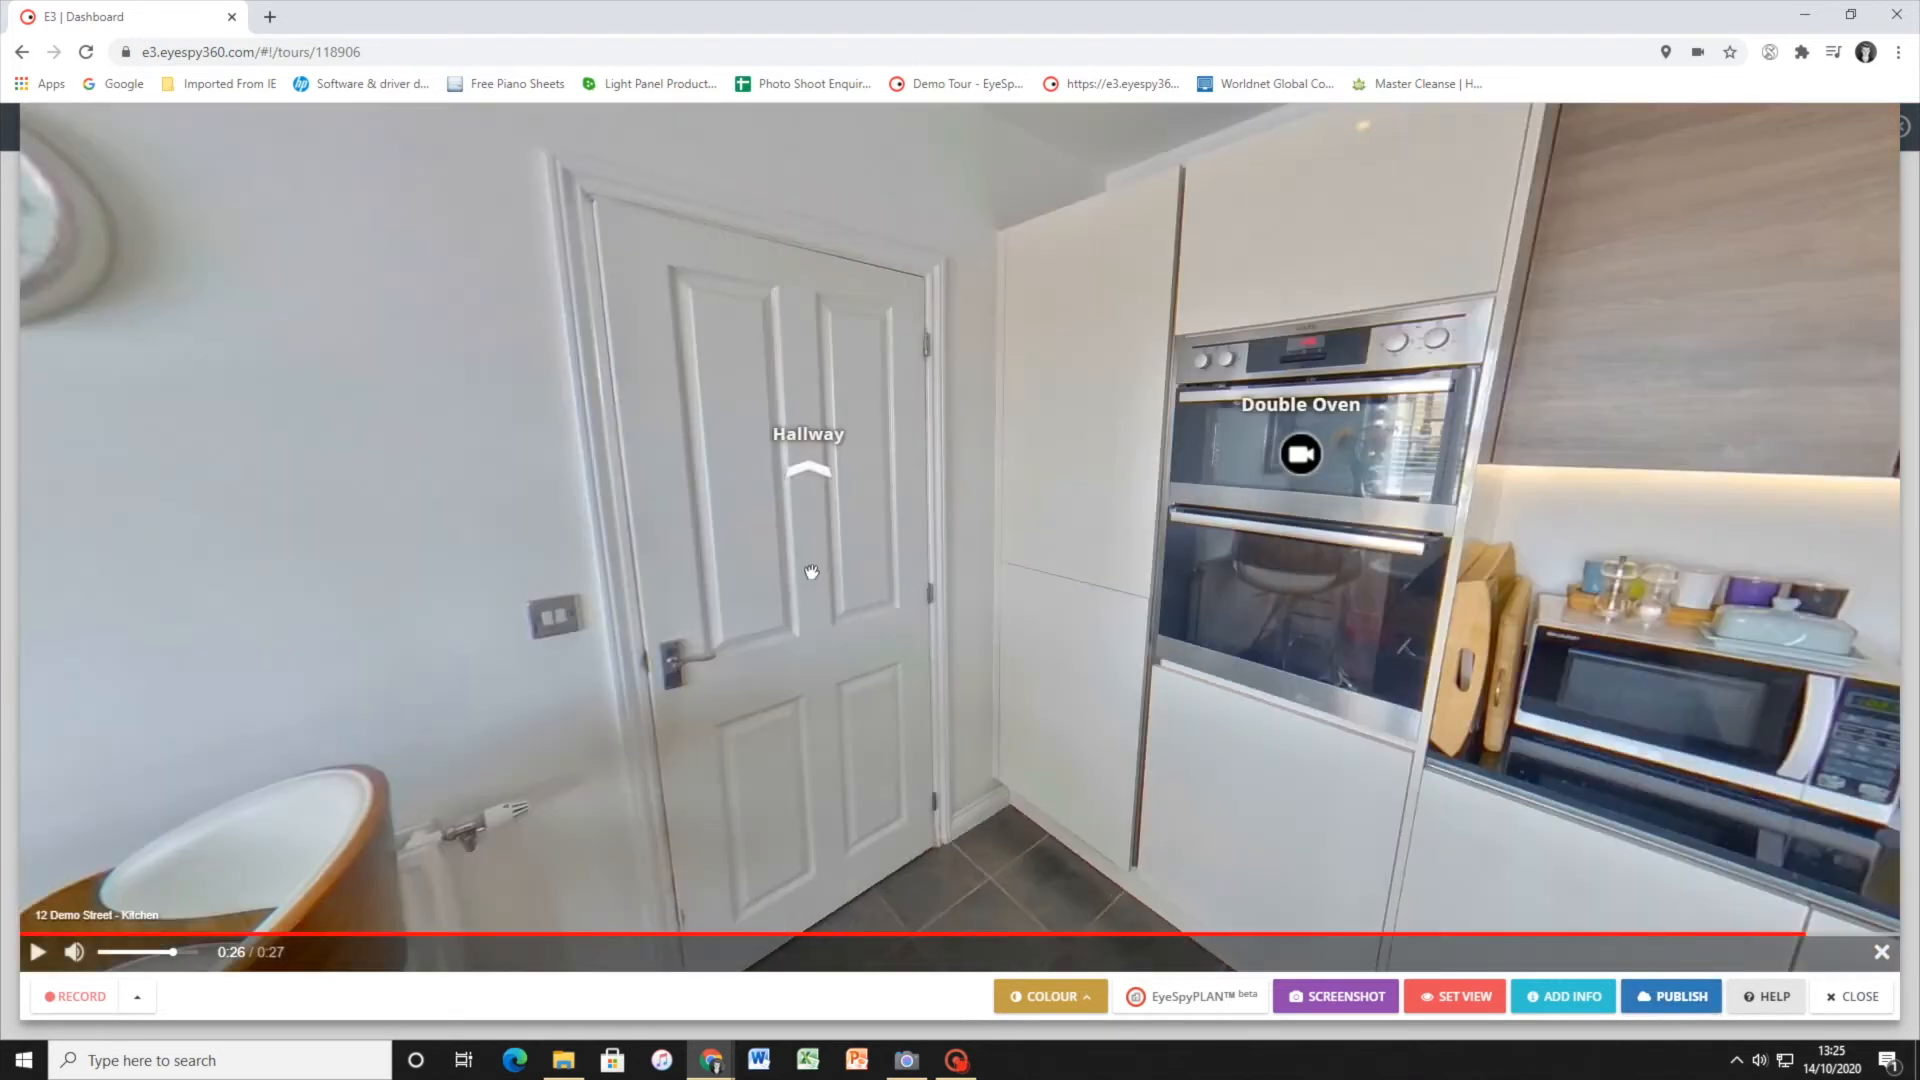
Walk through the tour from the Kitchen into the Hallway and out through the front door to the Entrance scene
click(748, 543)
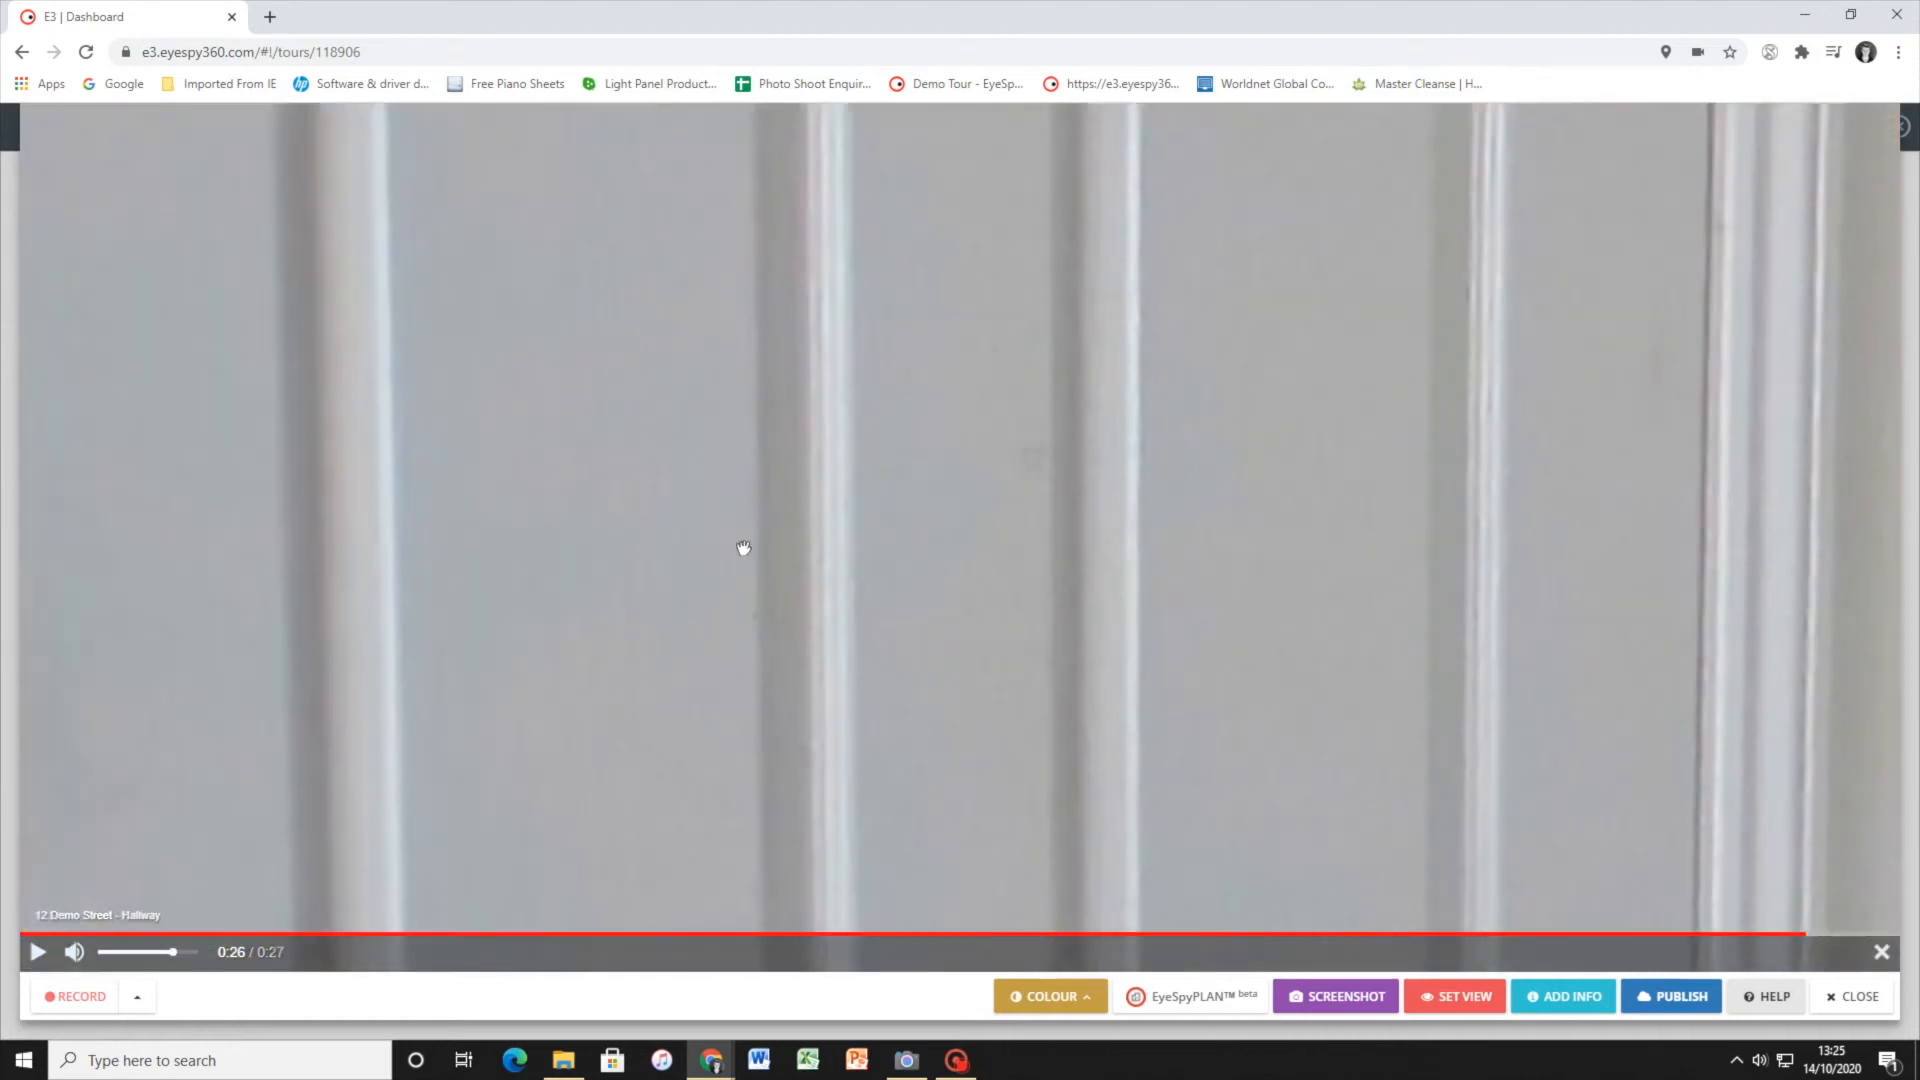
drag(364, 673, 1330, 535)
drag(637, 569, 1213, 531)
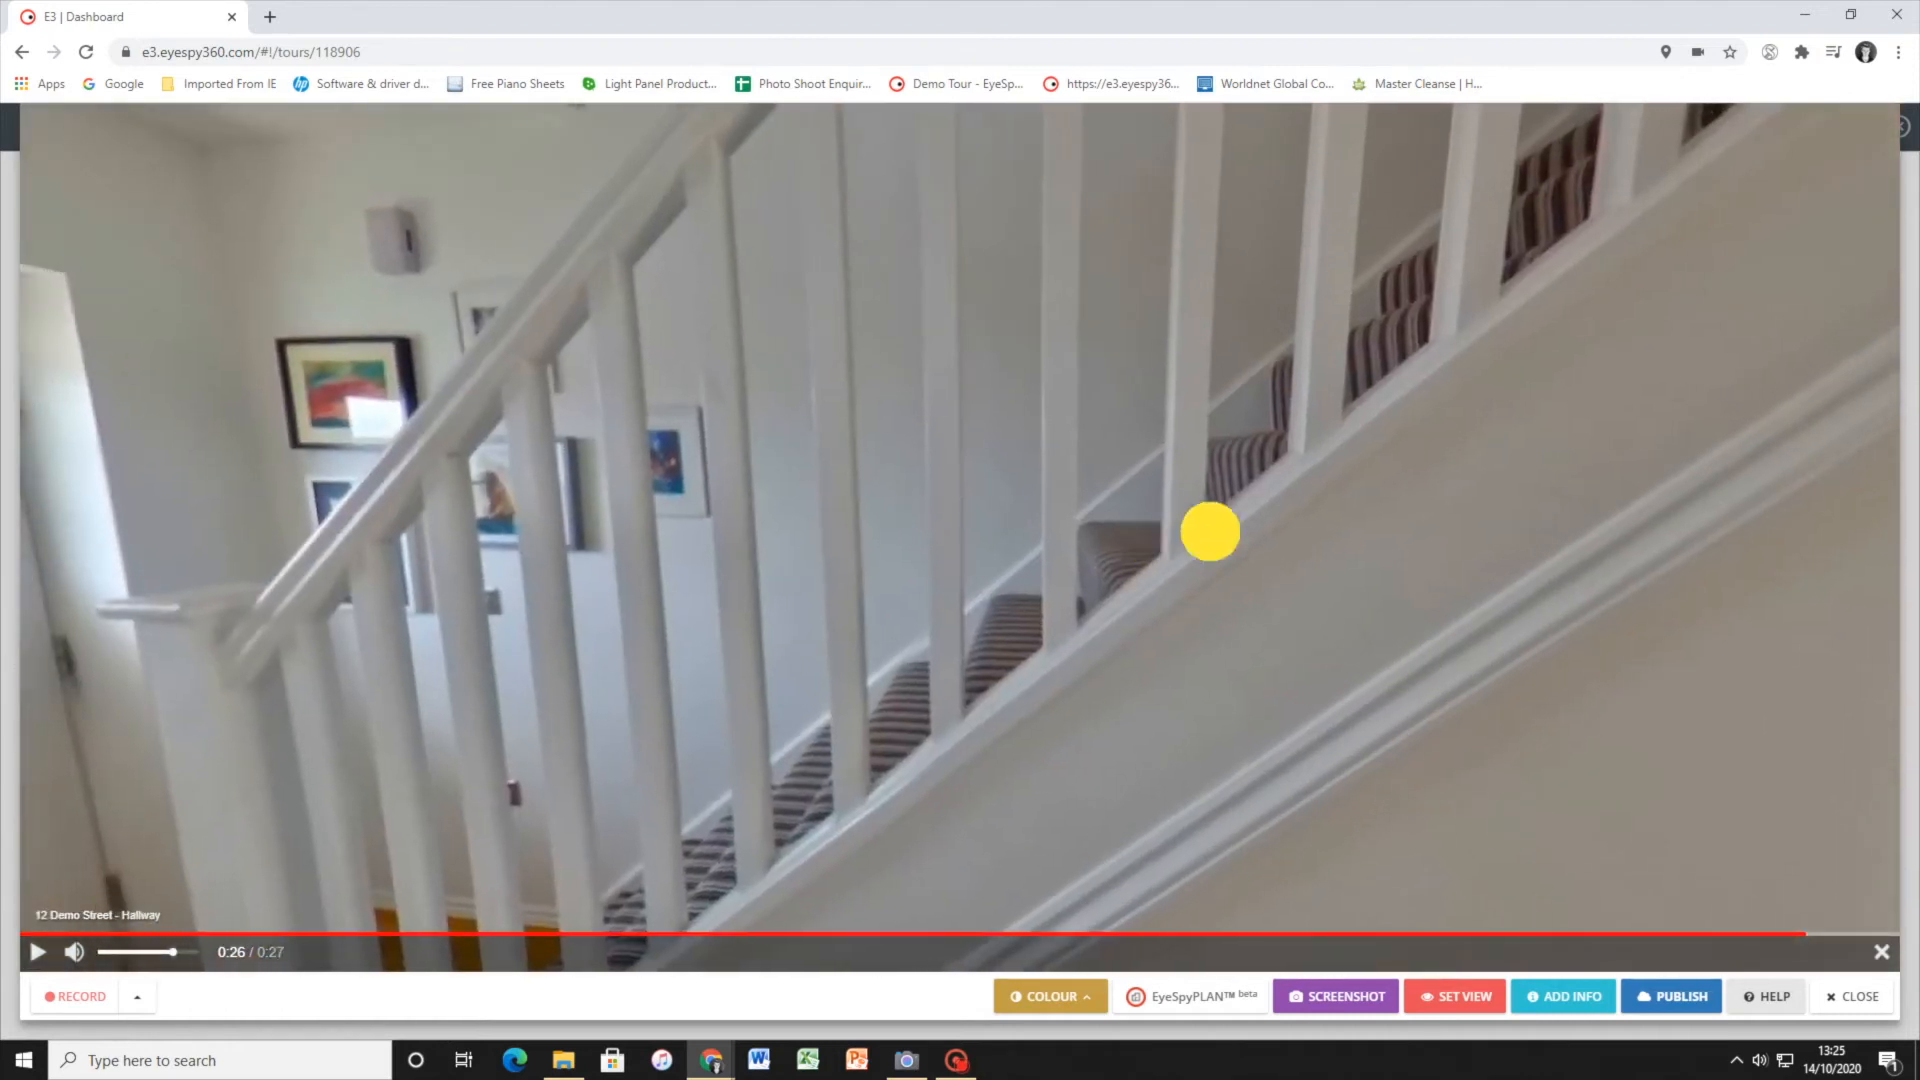
click(816, 461)
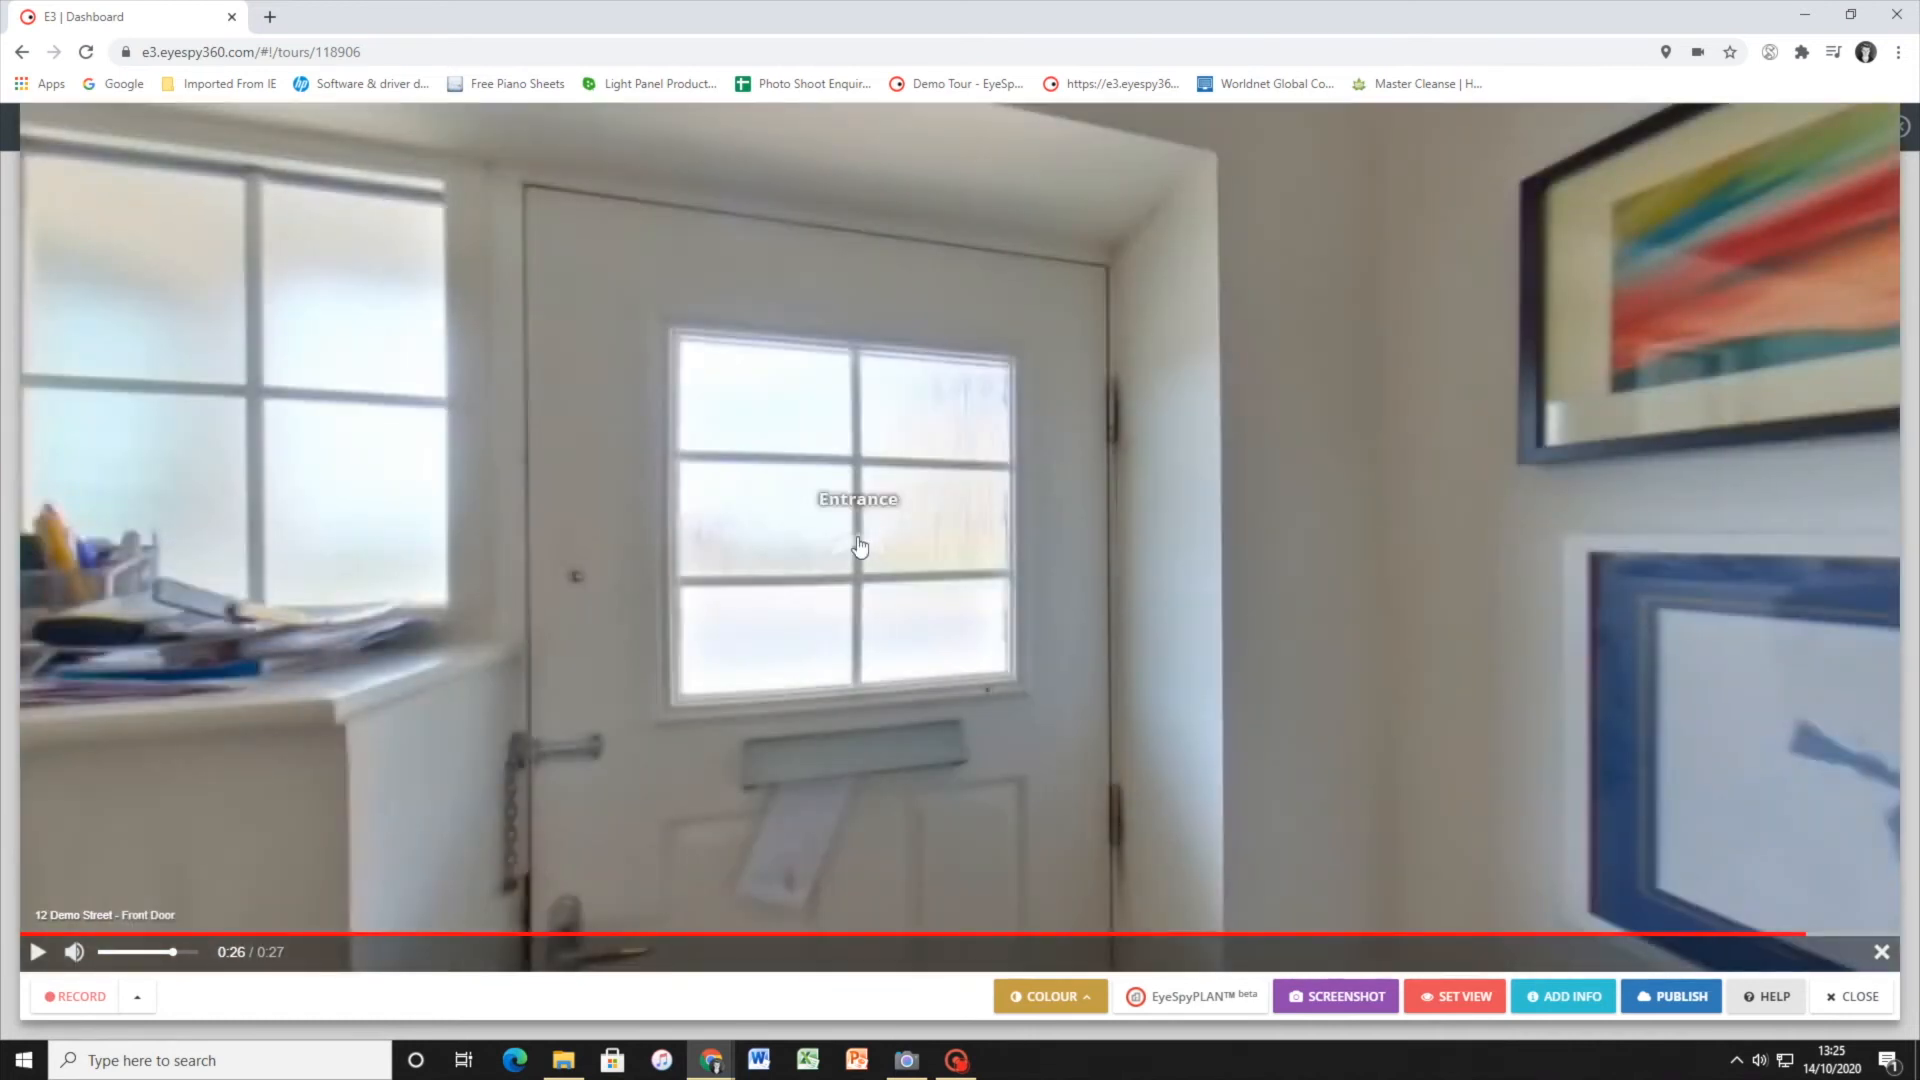
click(859, 546)
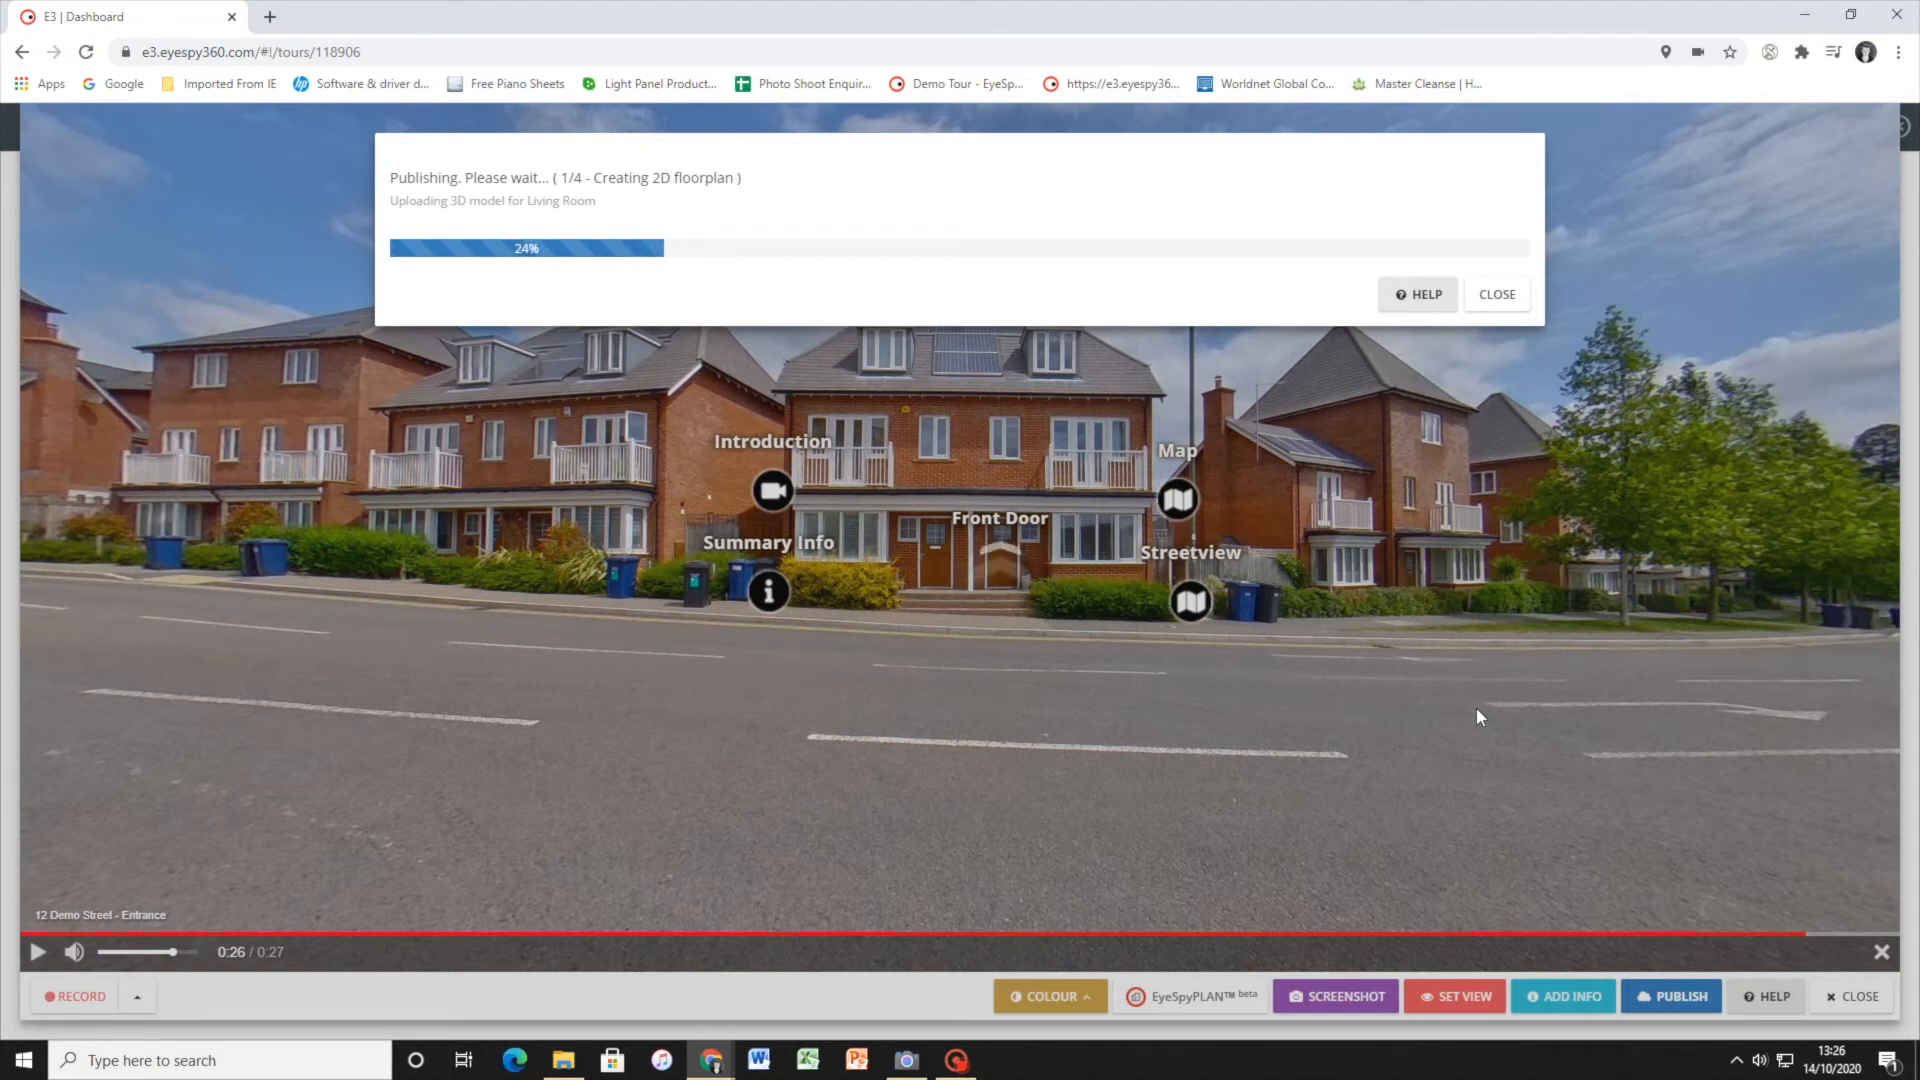
Open the E3 dashboard in a new browser tab and go to the company settings
click(269, 16)
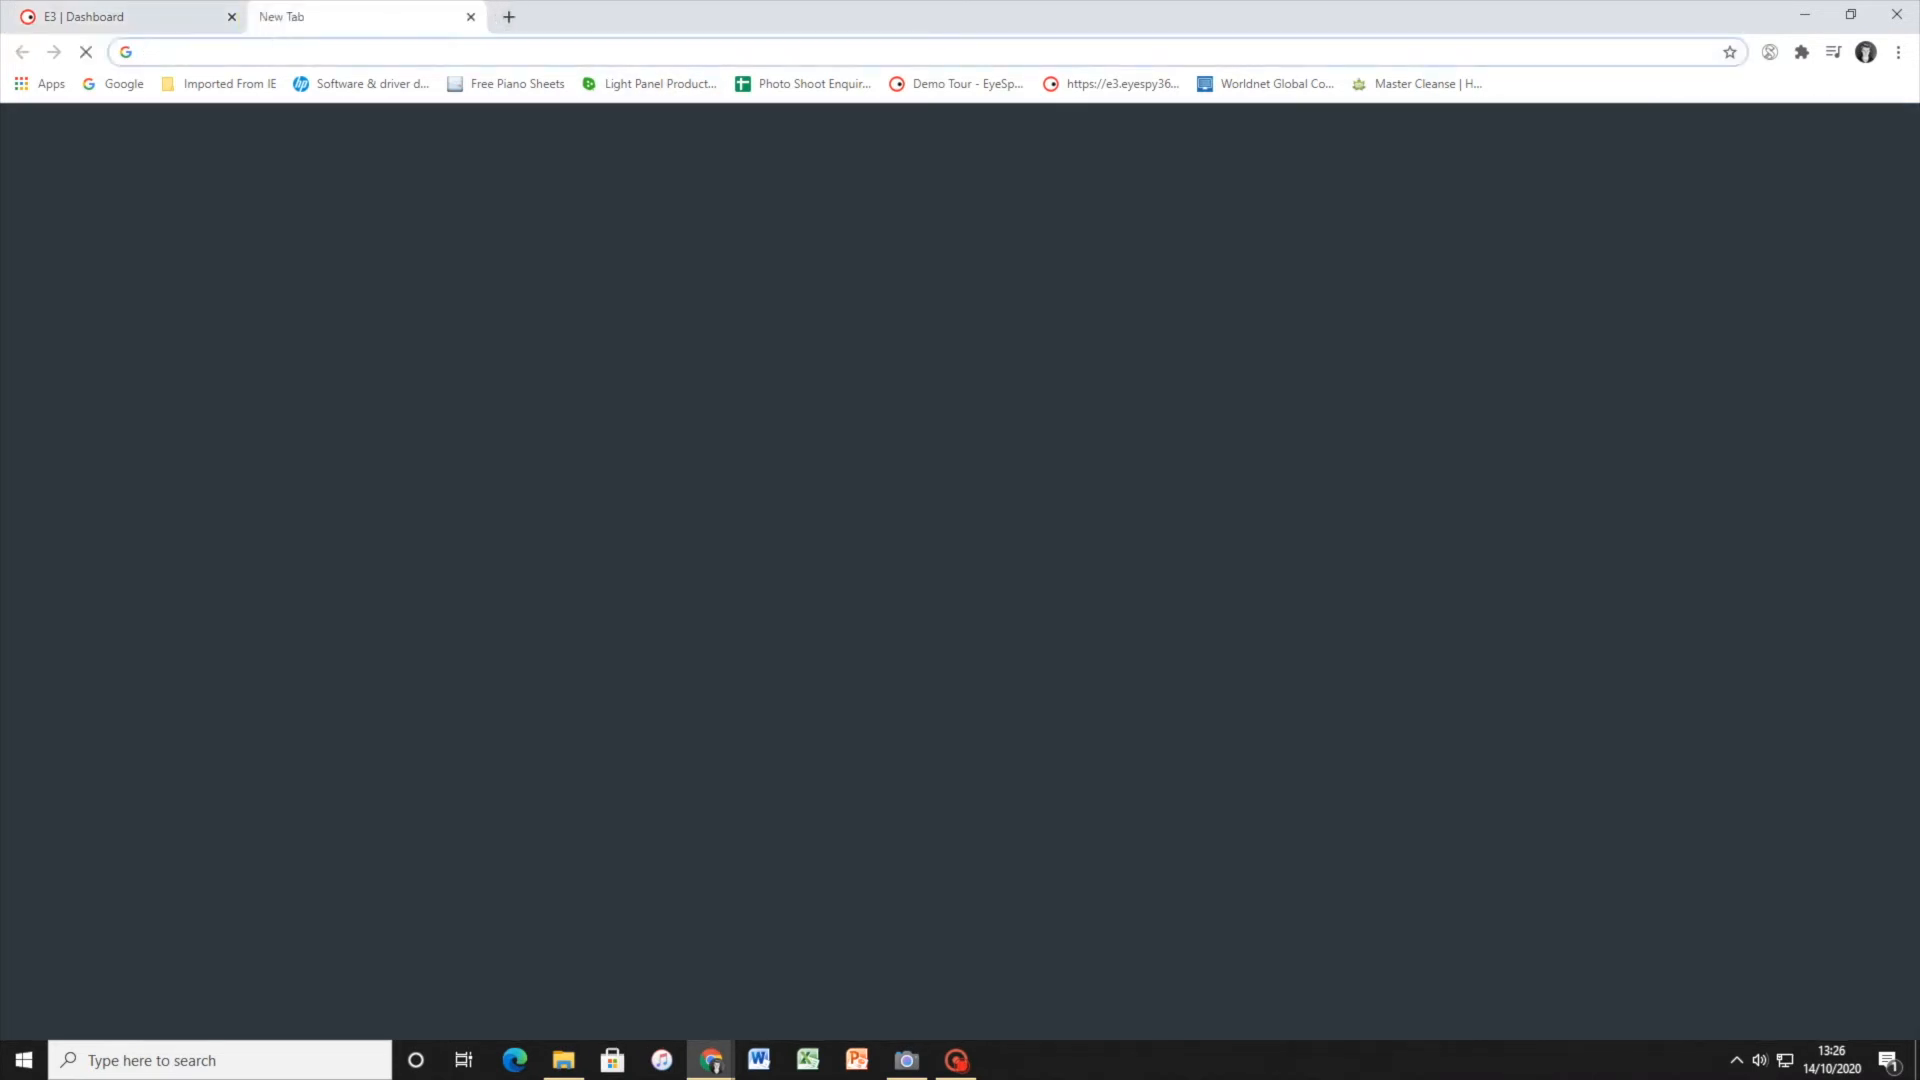
text(ed3)
key(BackSpace)
key(BackSpace)
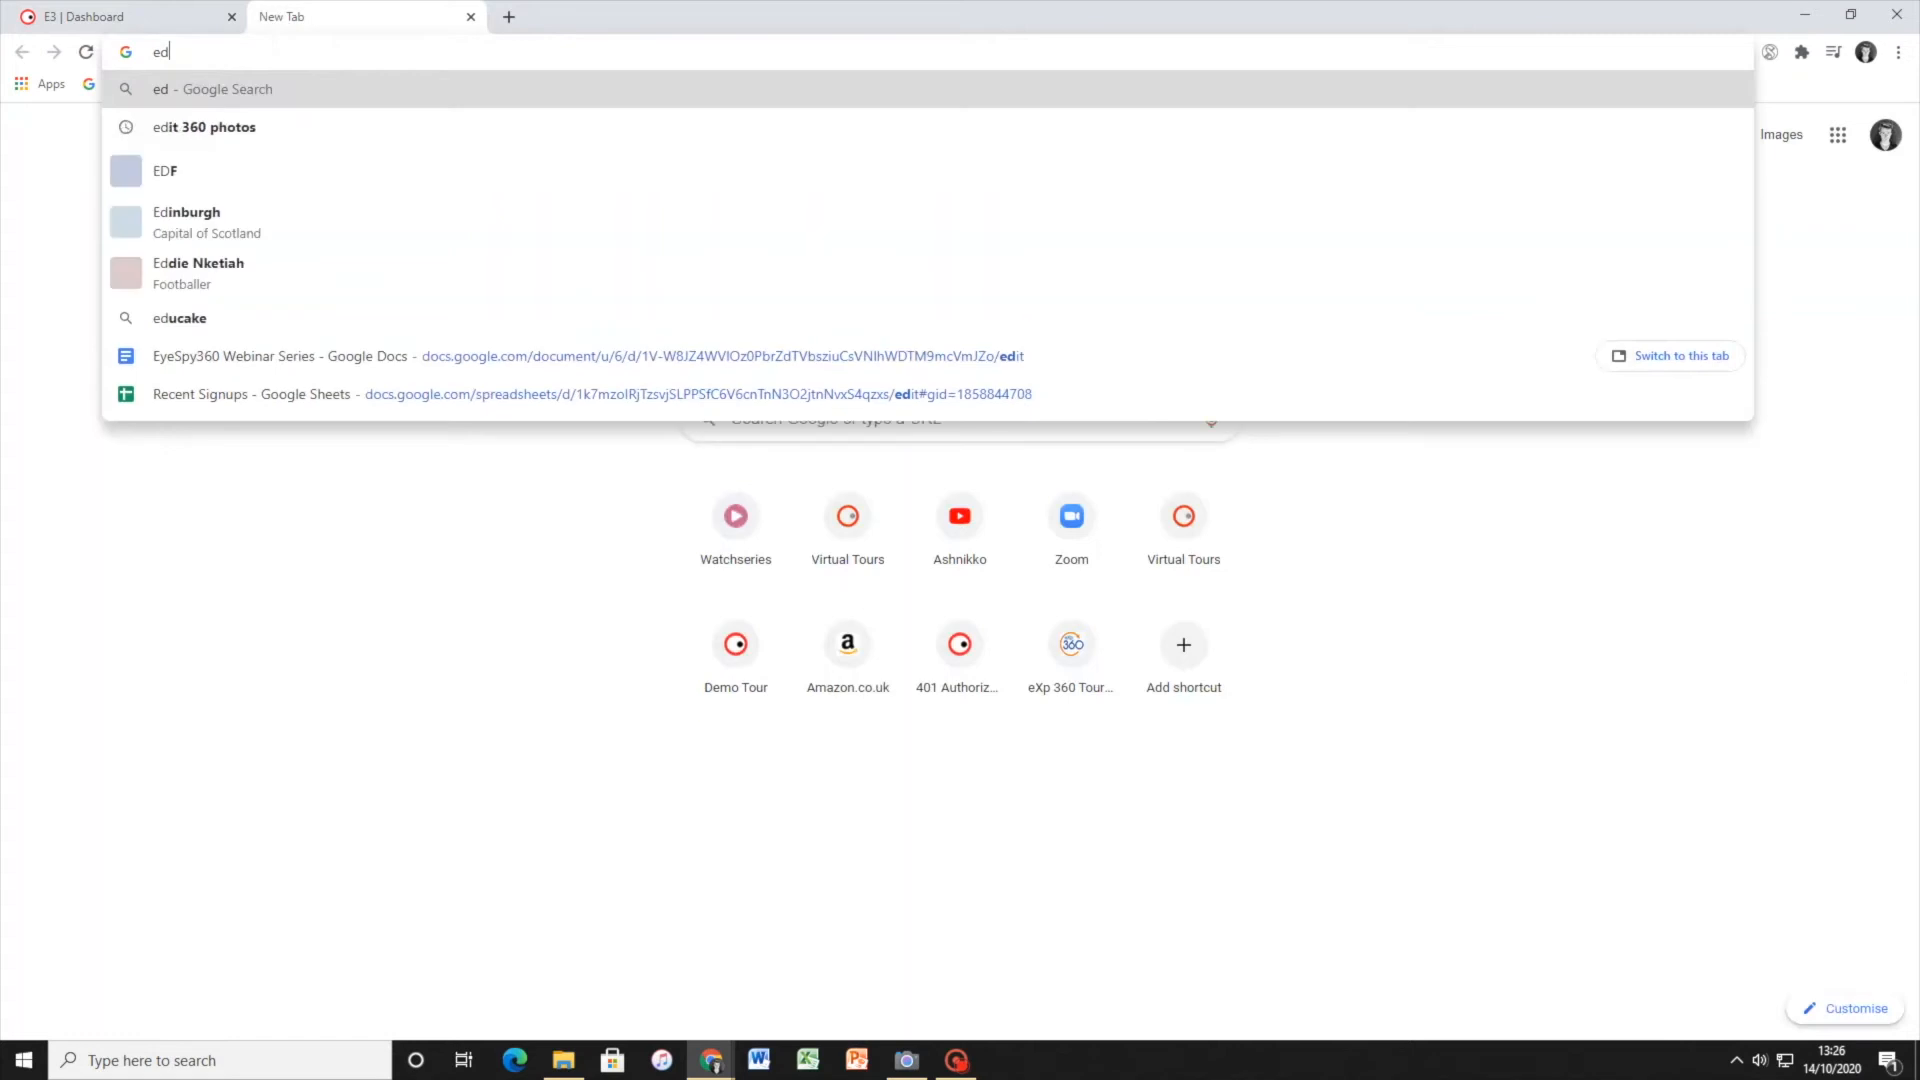
text(3)
key(Return)
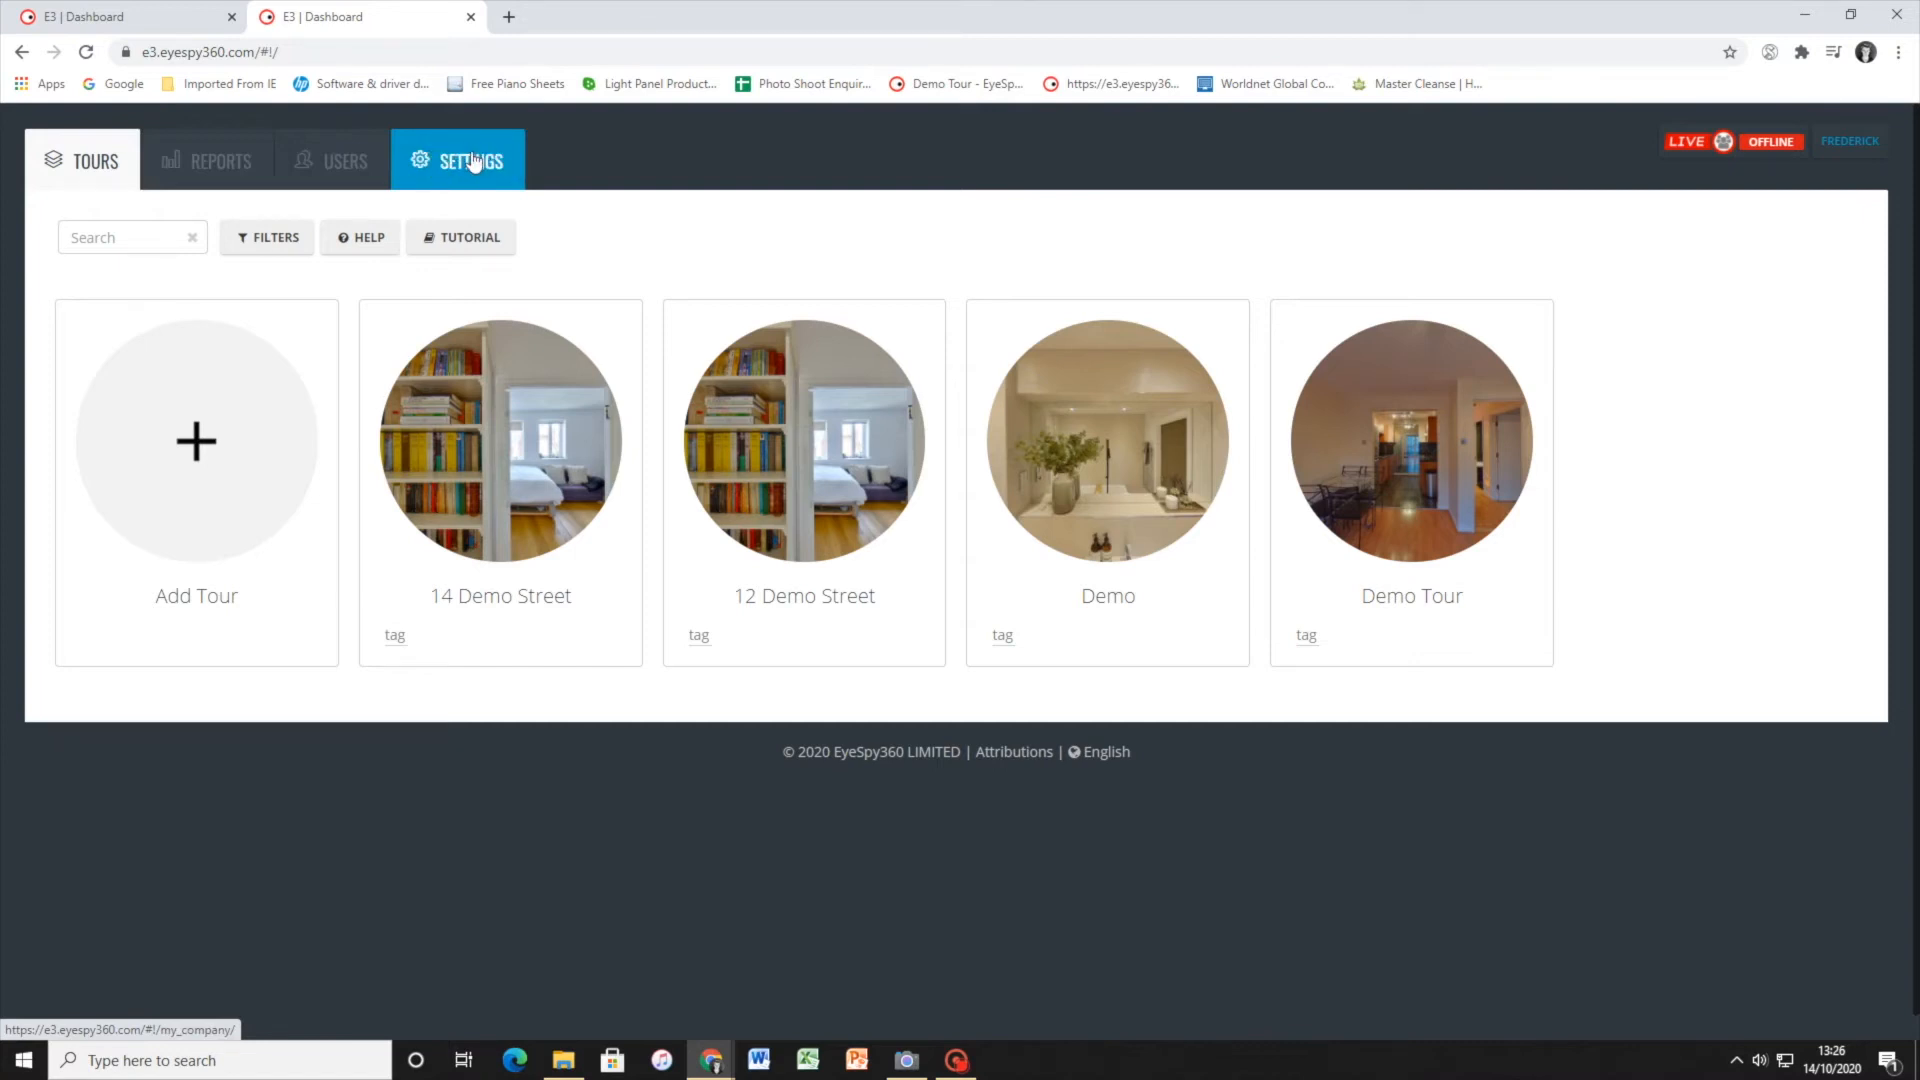
click(474, 162)
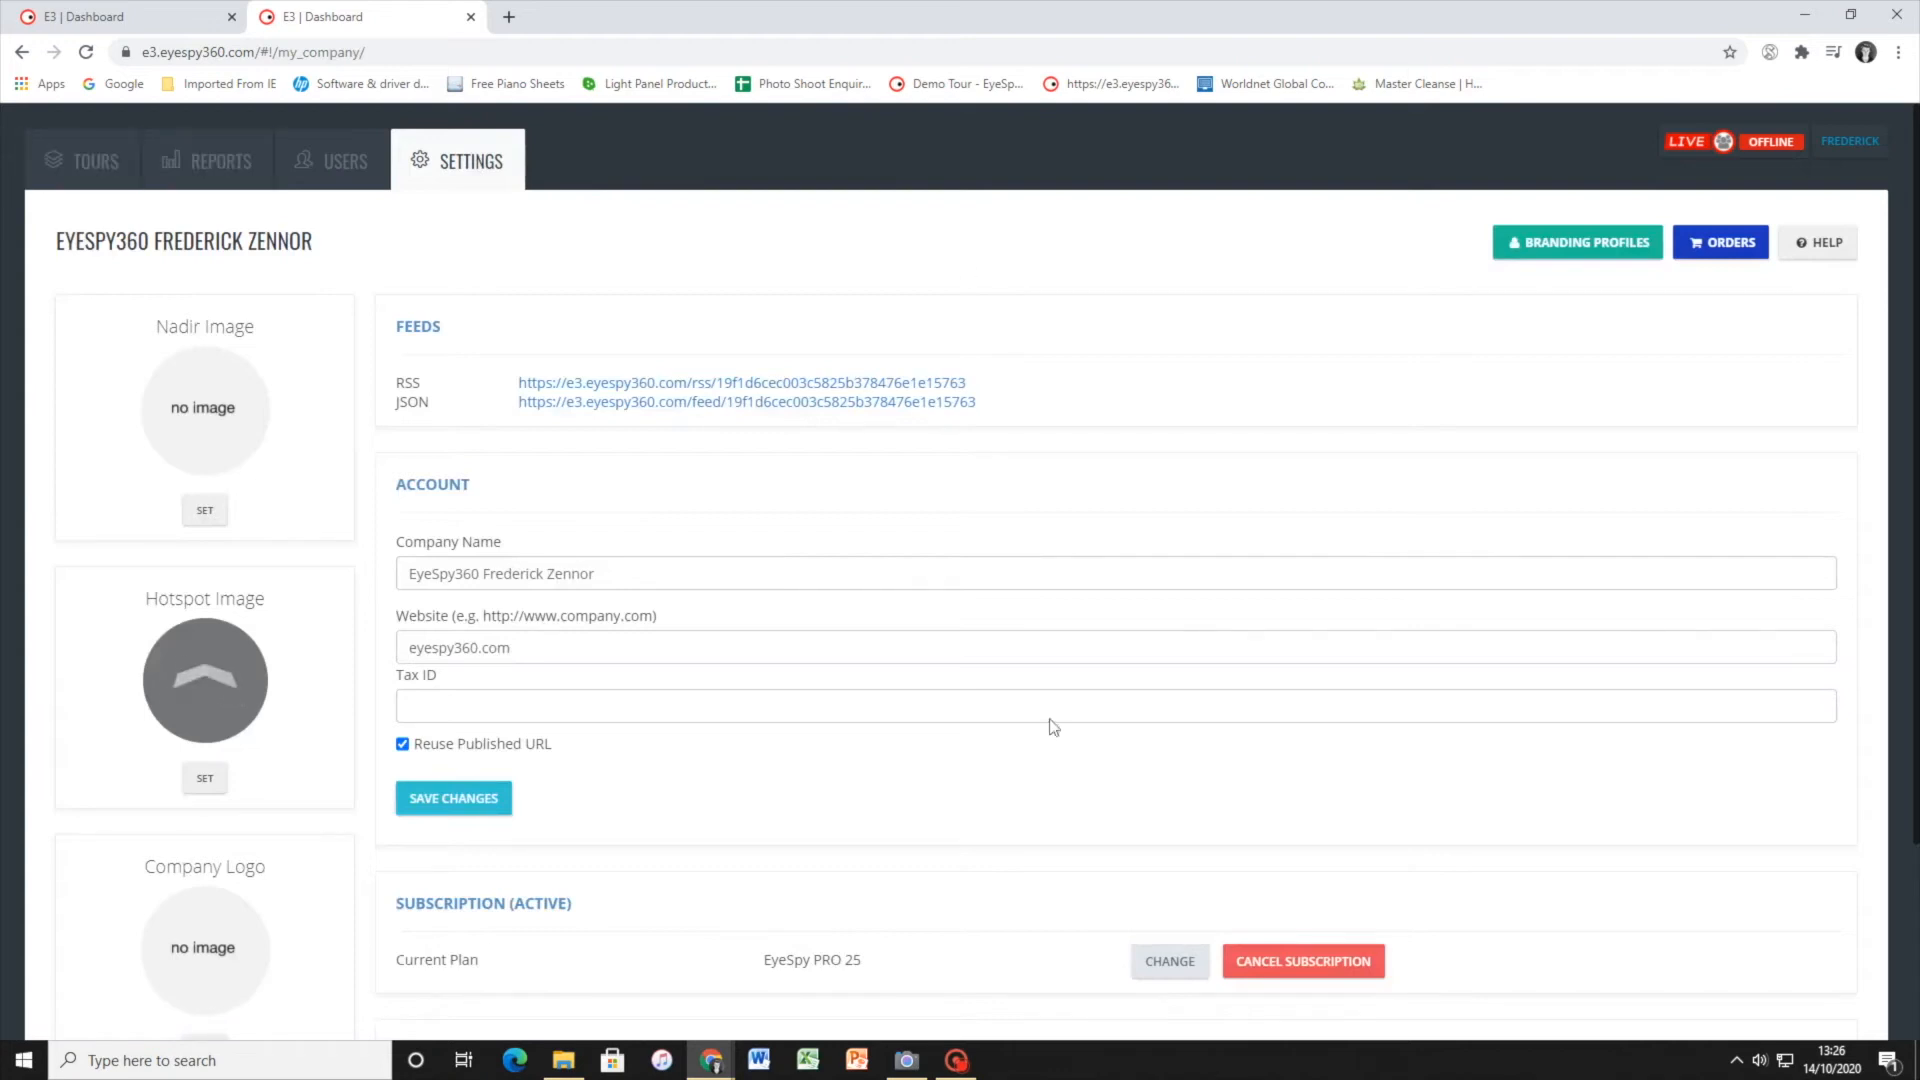
Try the four-segment ring recoloured blue-violet as the company's hotspot image, and delete that custom image again
scroll(995, 545, down, 1)
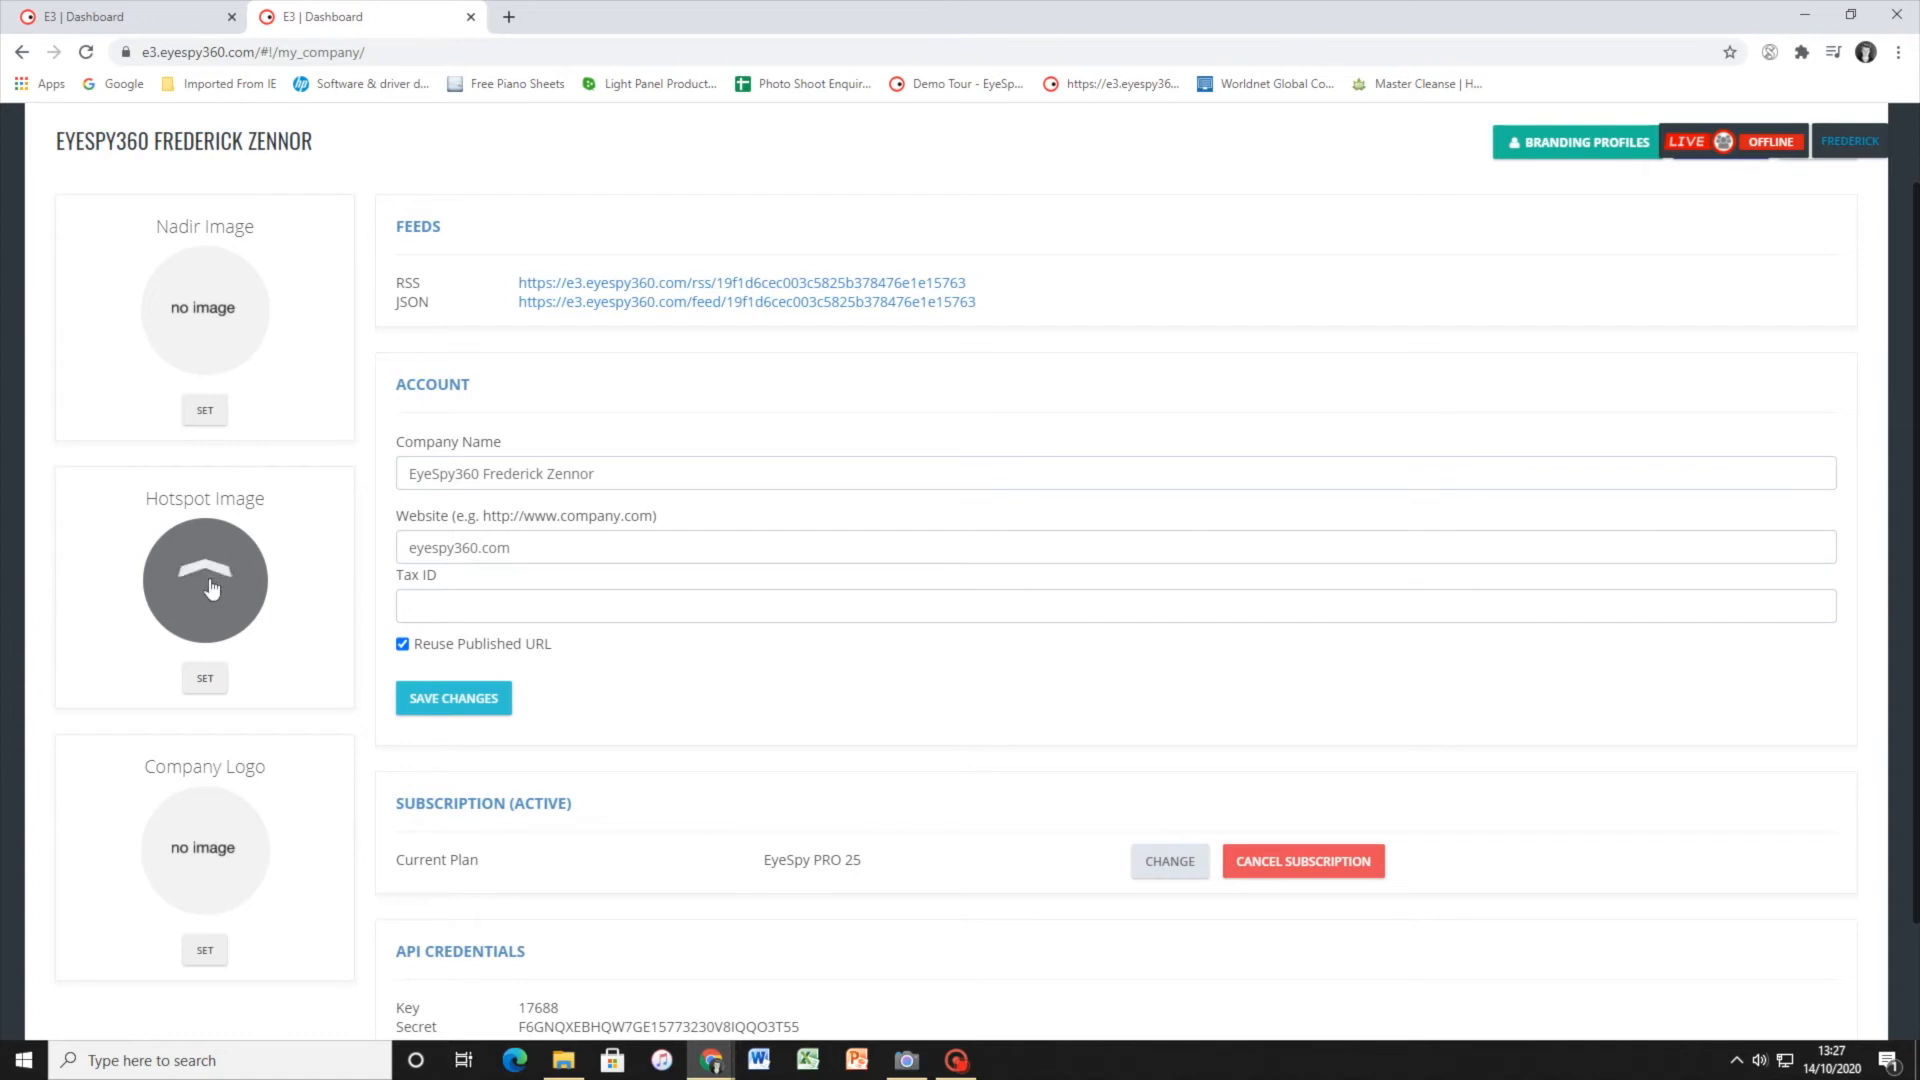
click(199, 676)
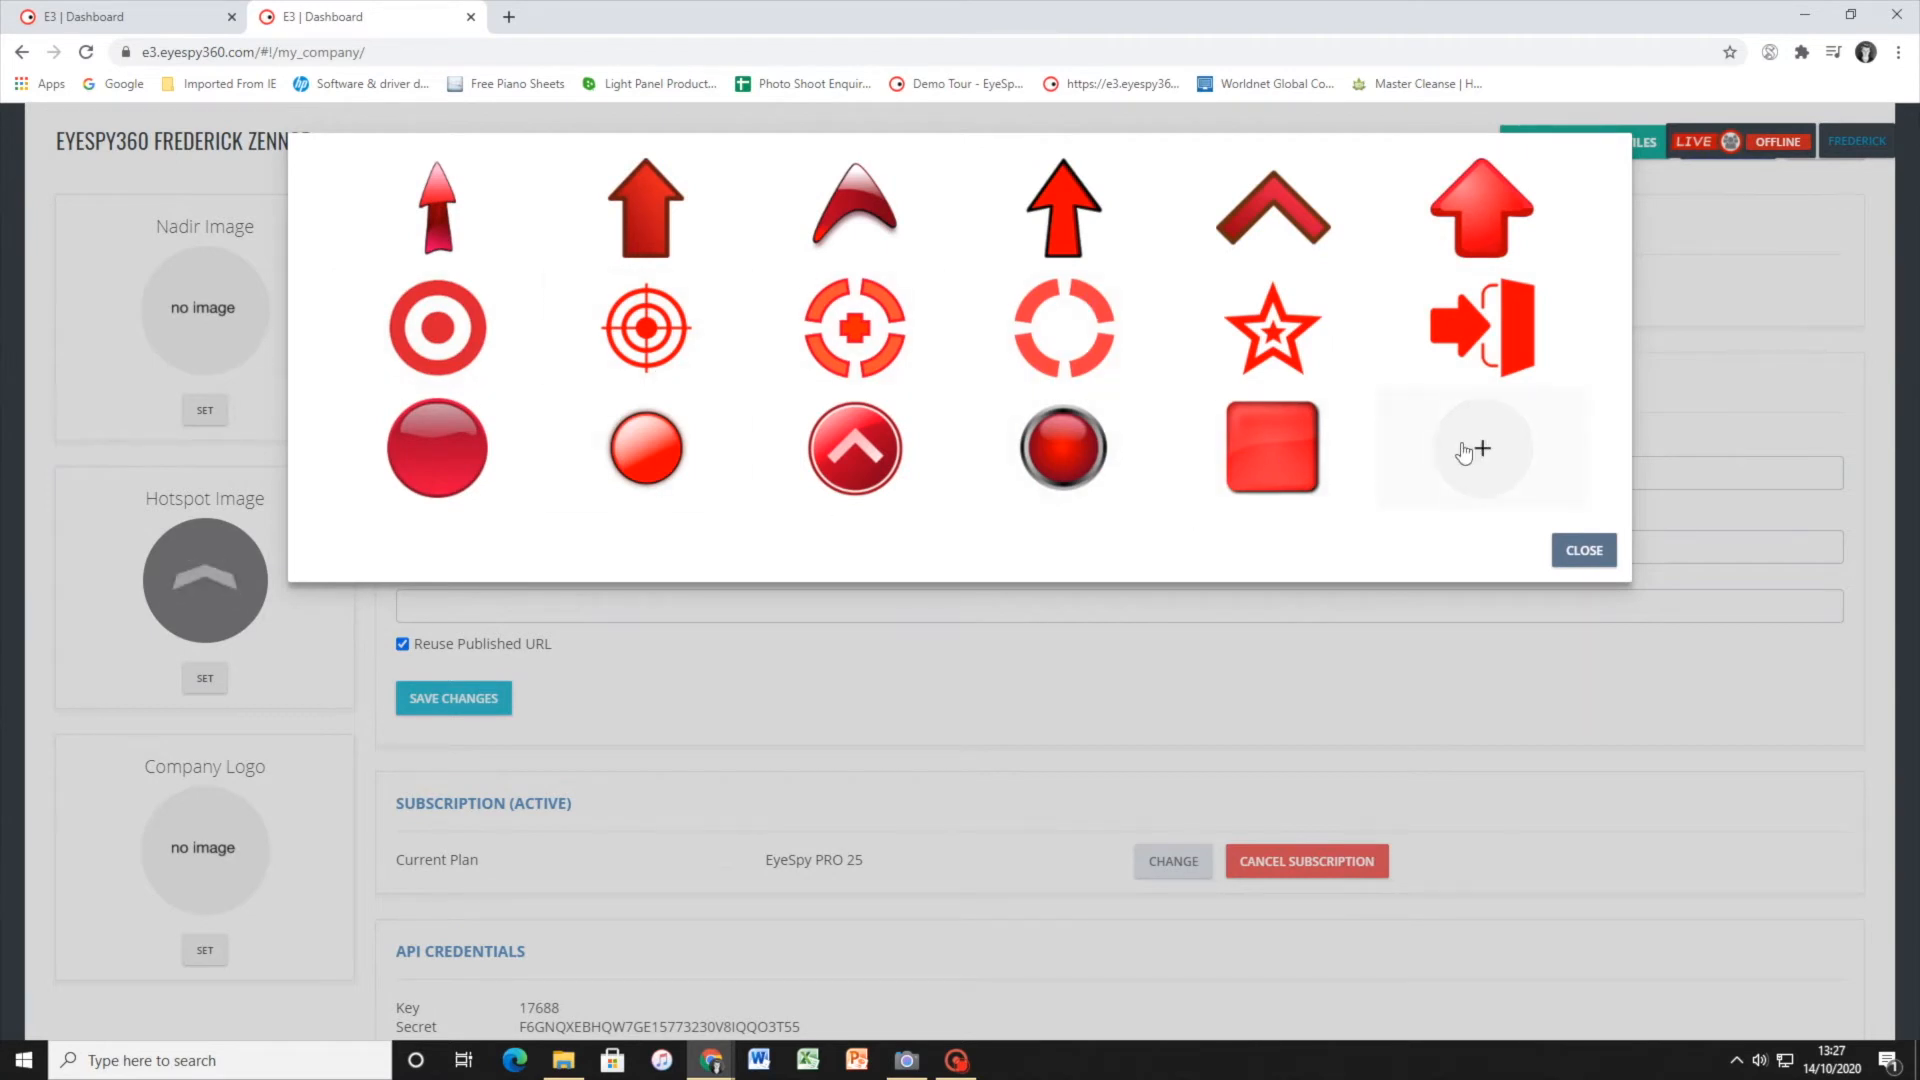
click(1052, 294)
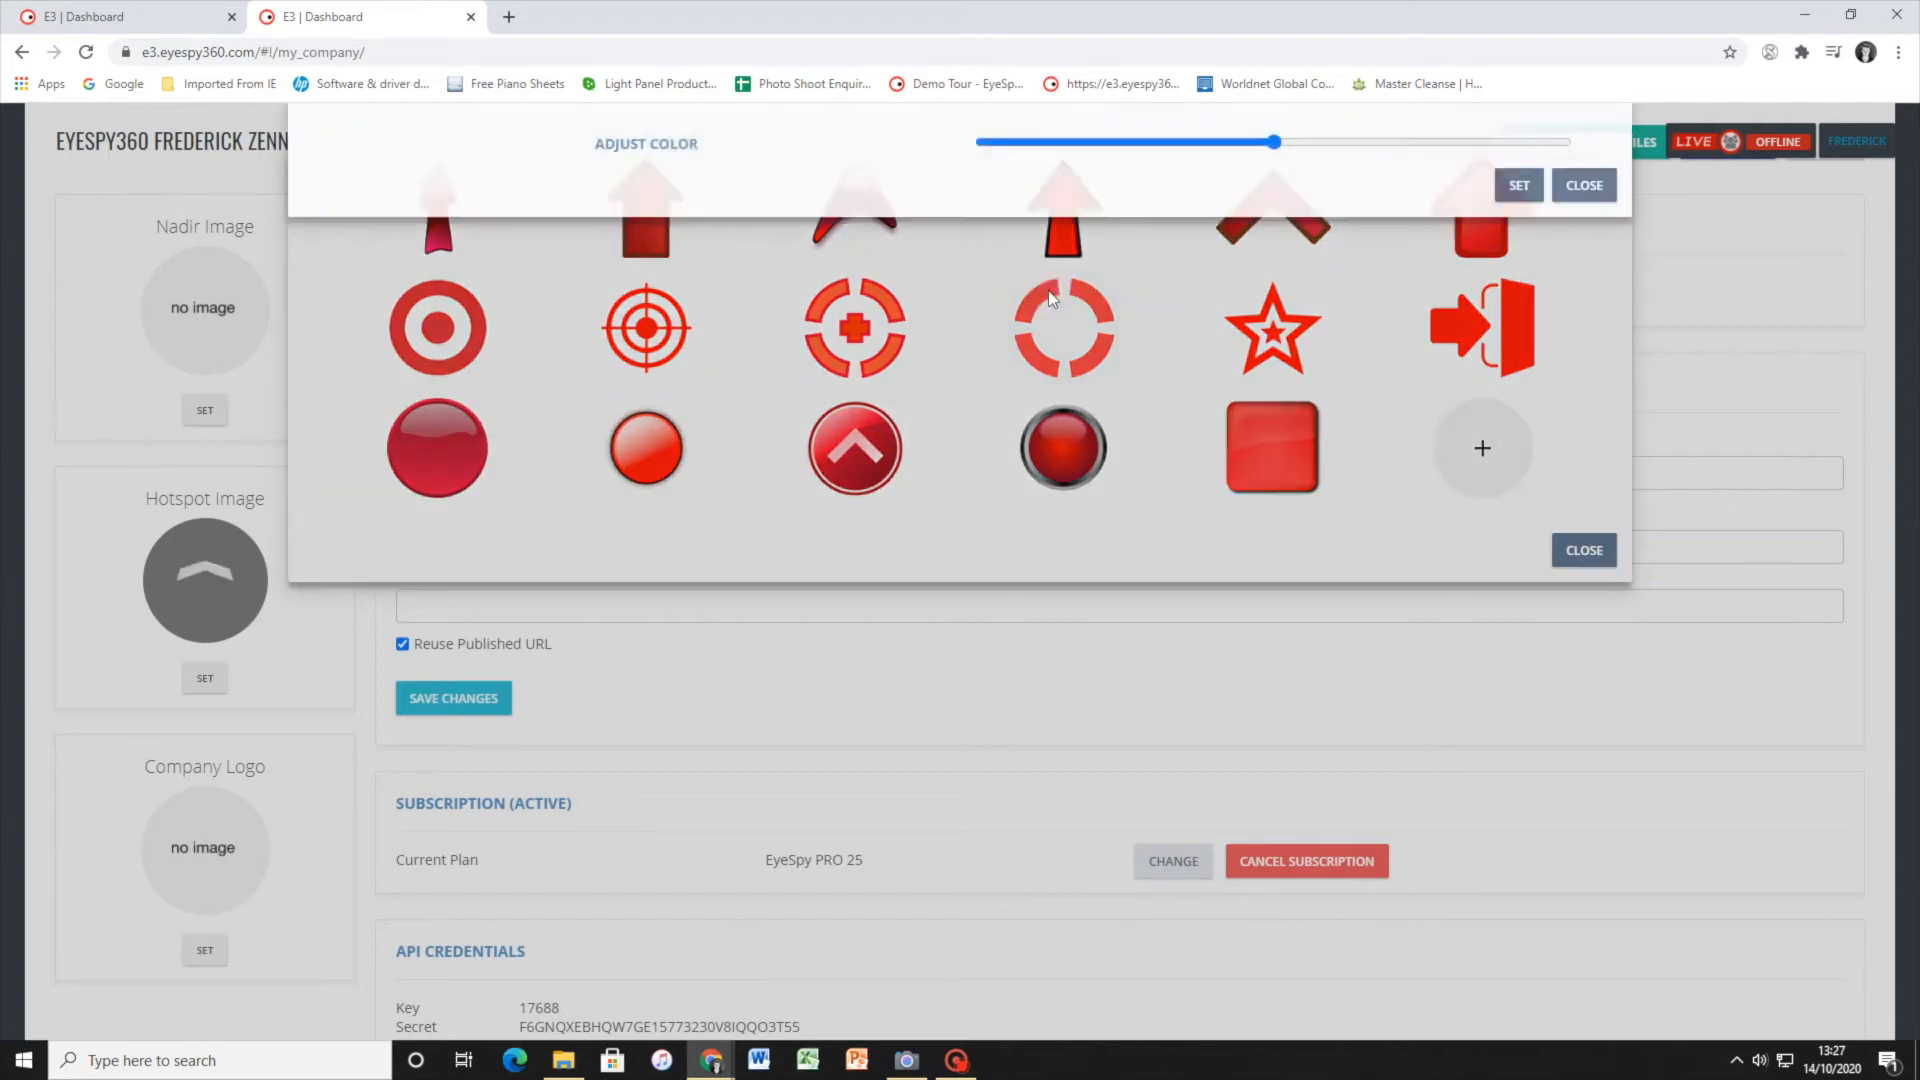
drag(1272, 320, 1101, 337)
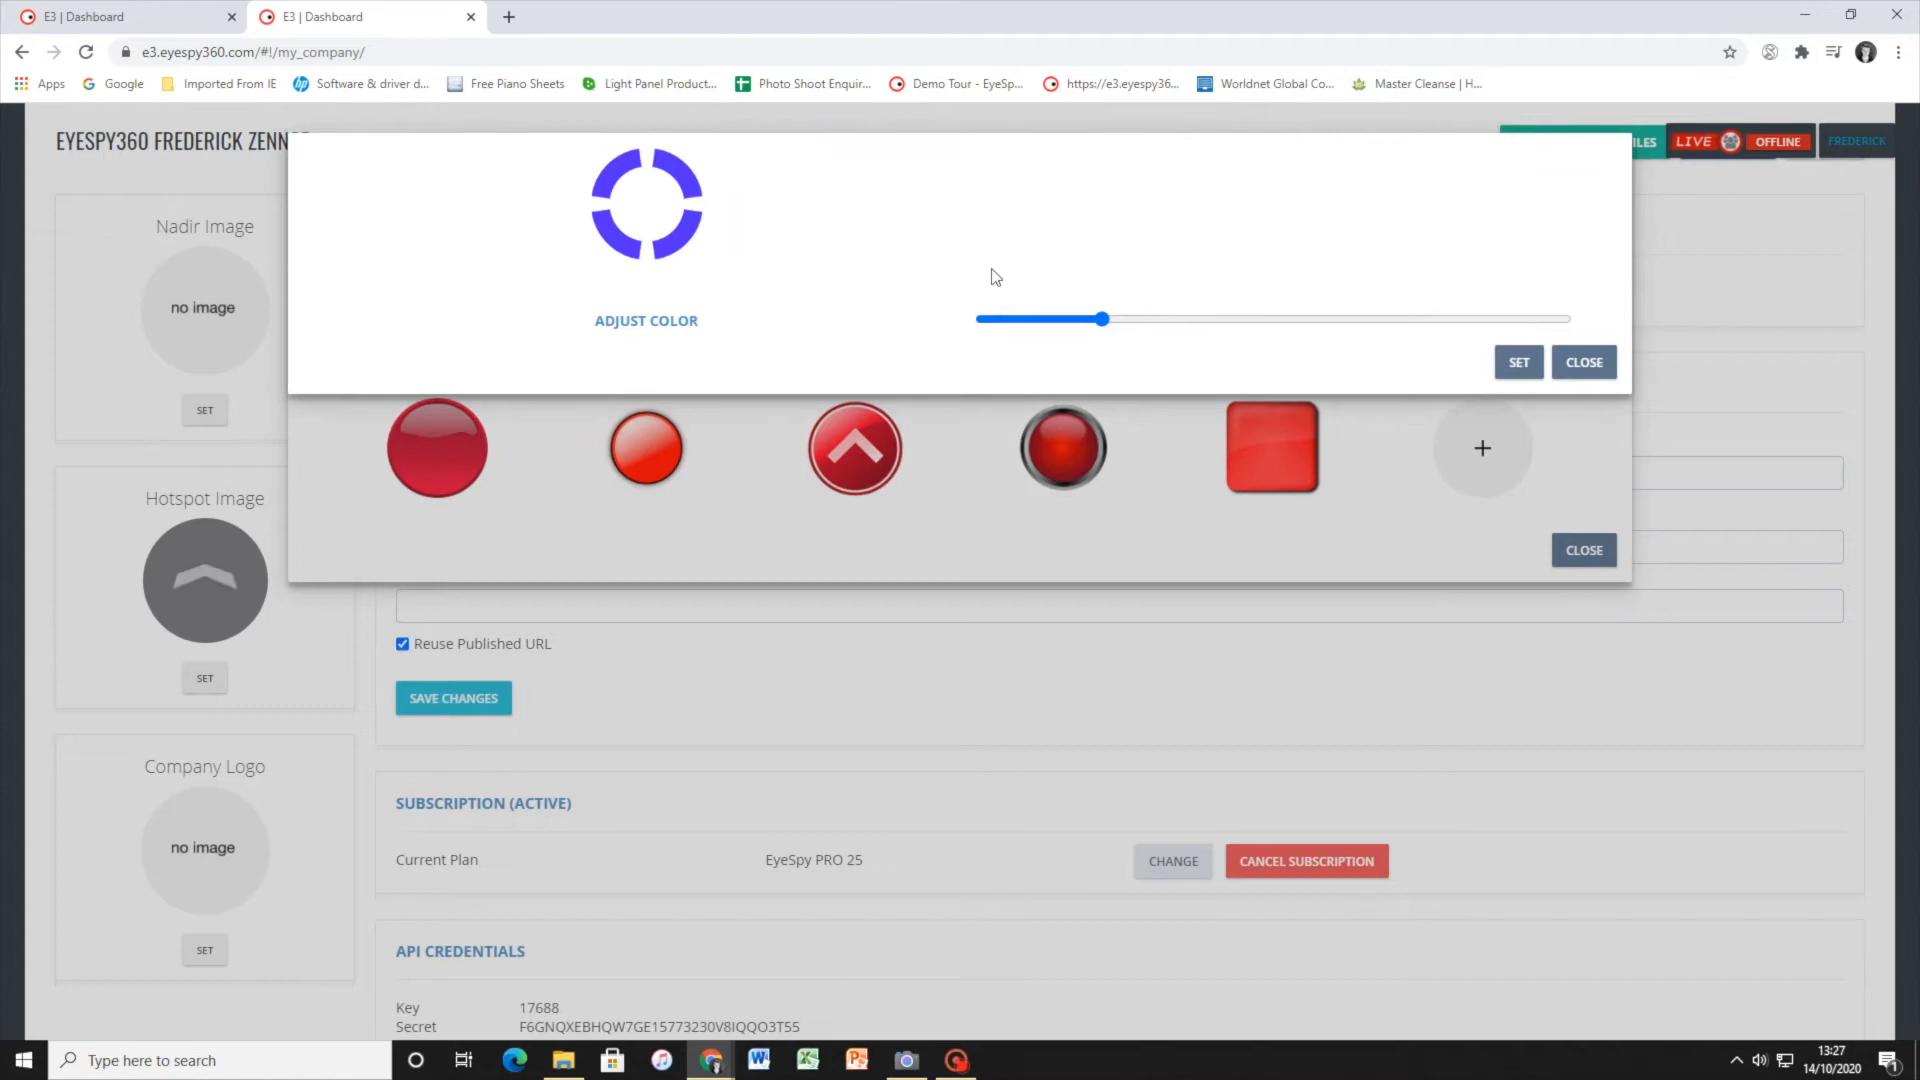
click(1519, 363)
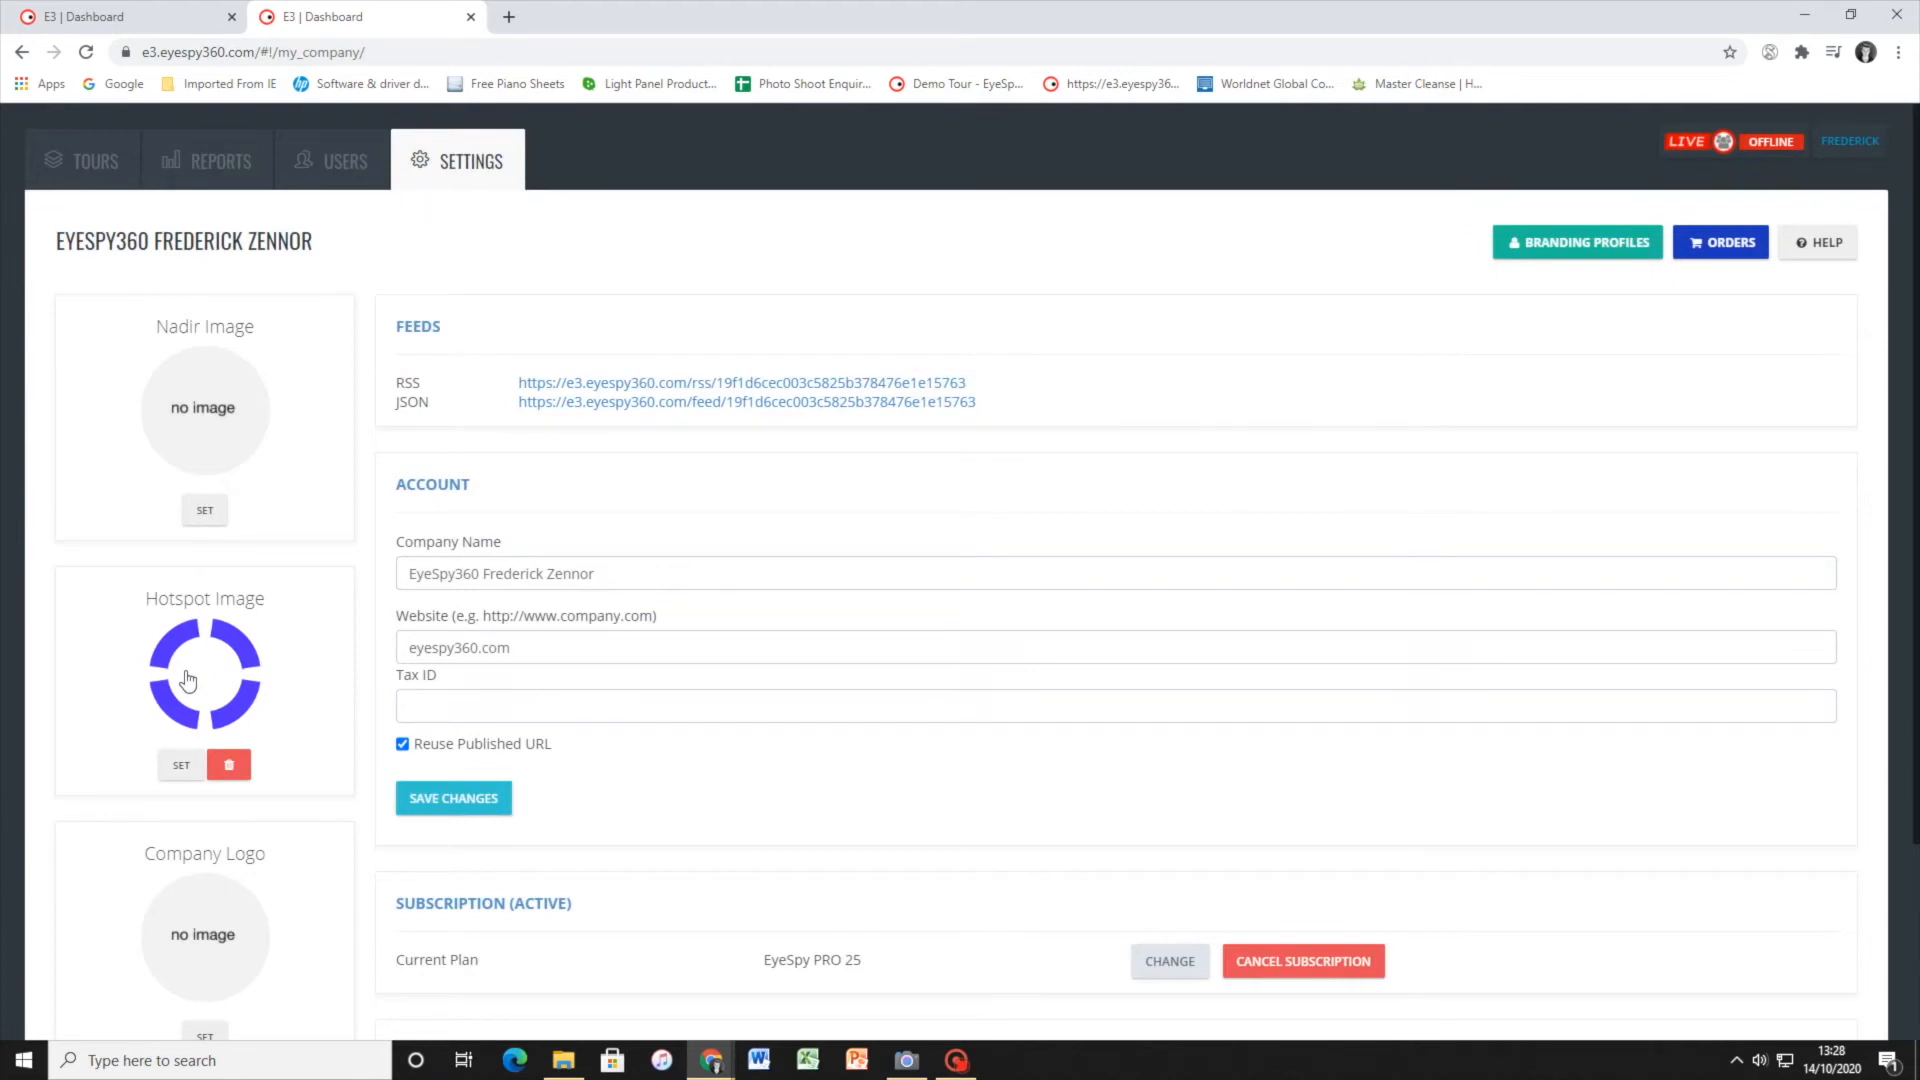
click(229, 765)
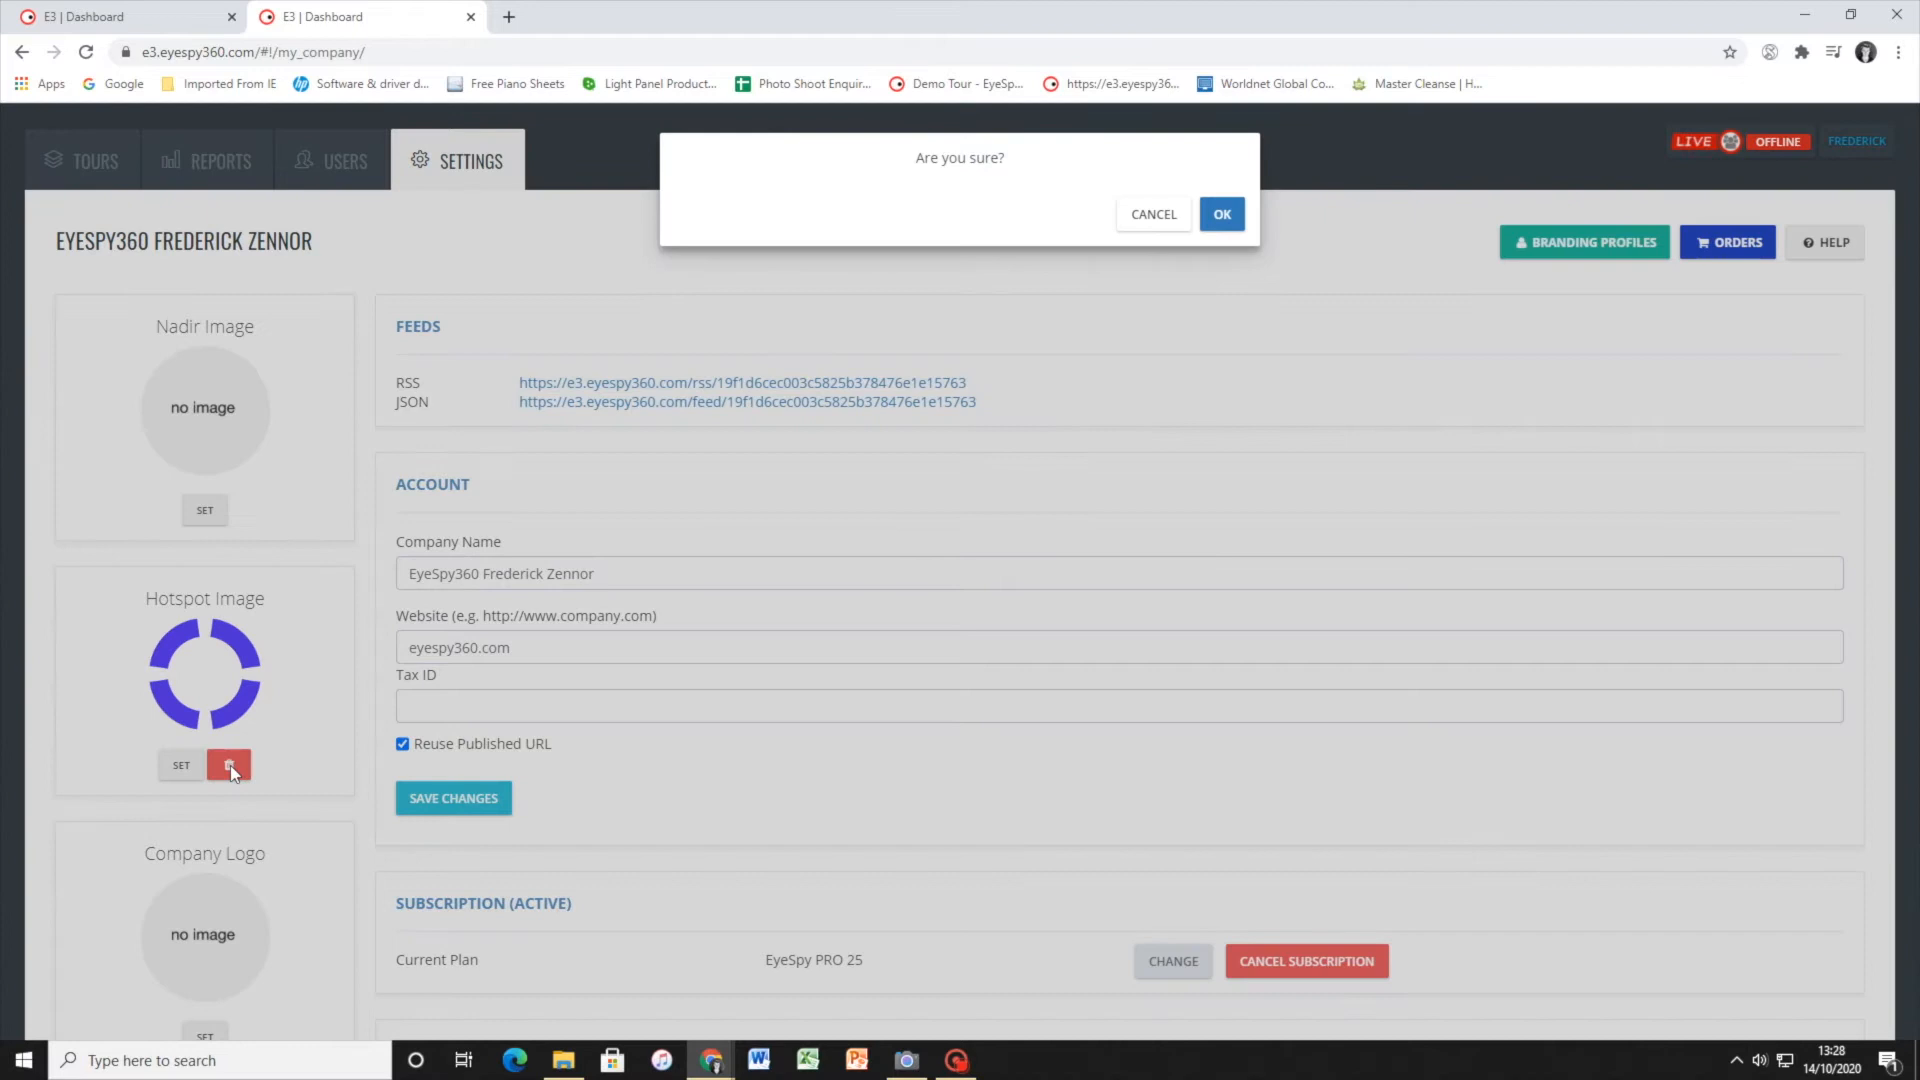
click(1224, 215)
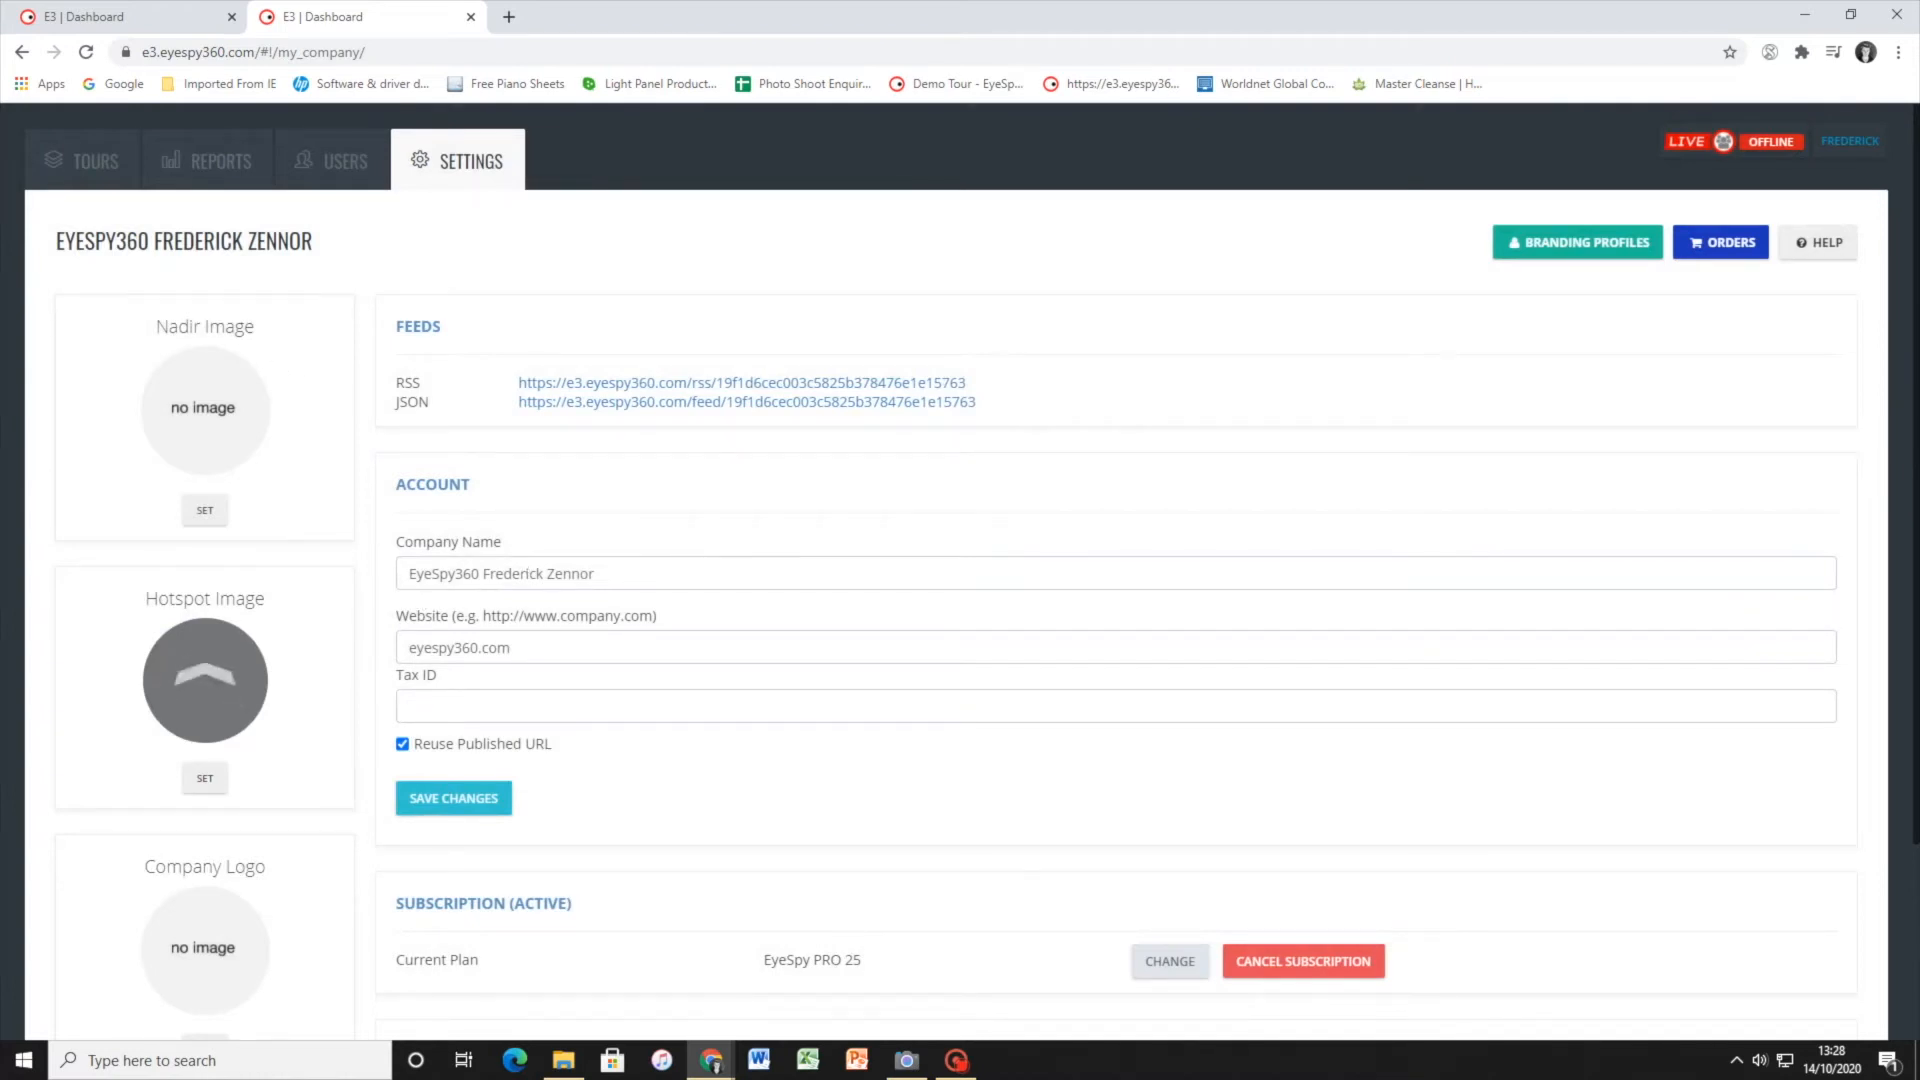
click(668, 570)
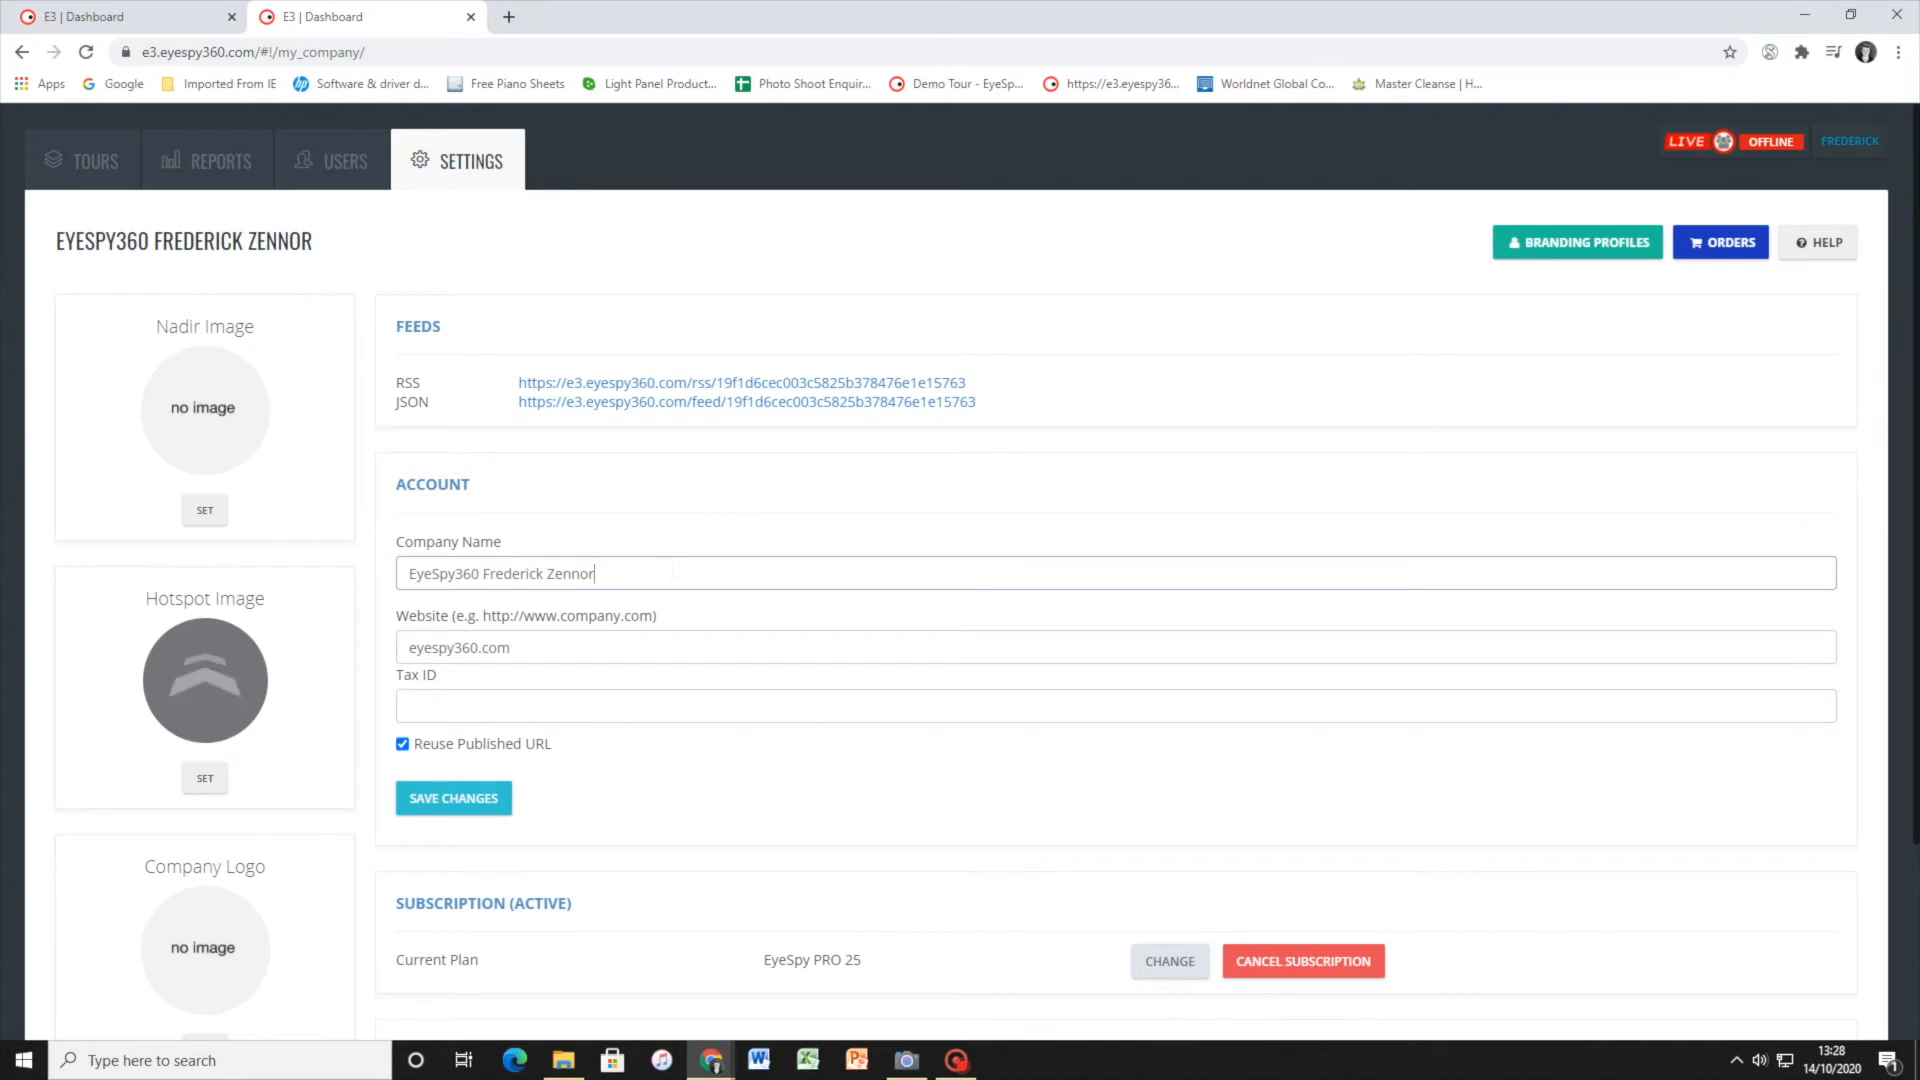
click(409, 648)
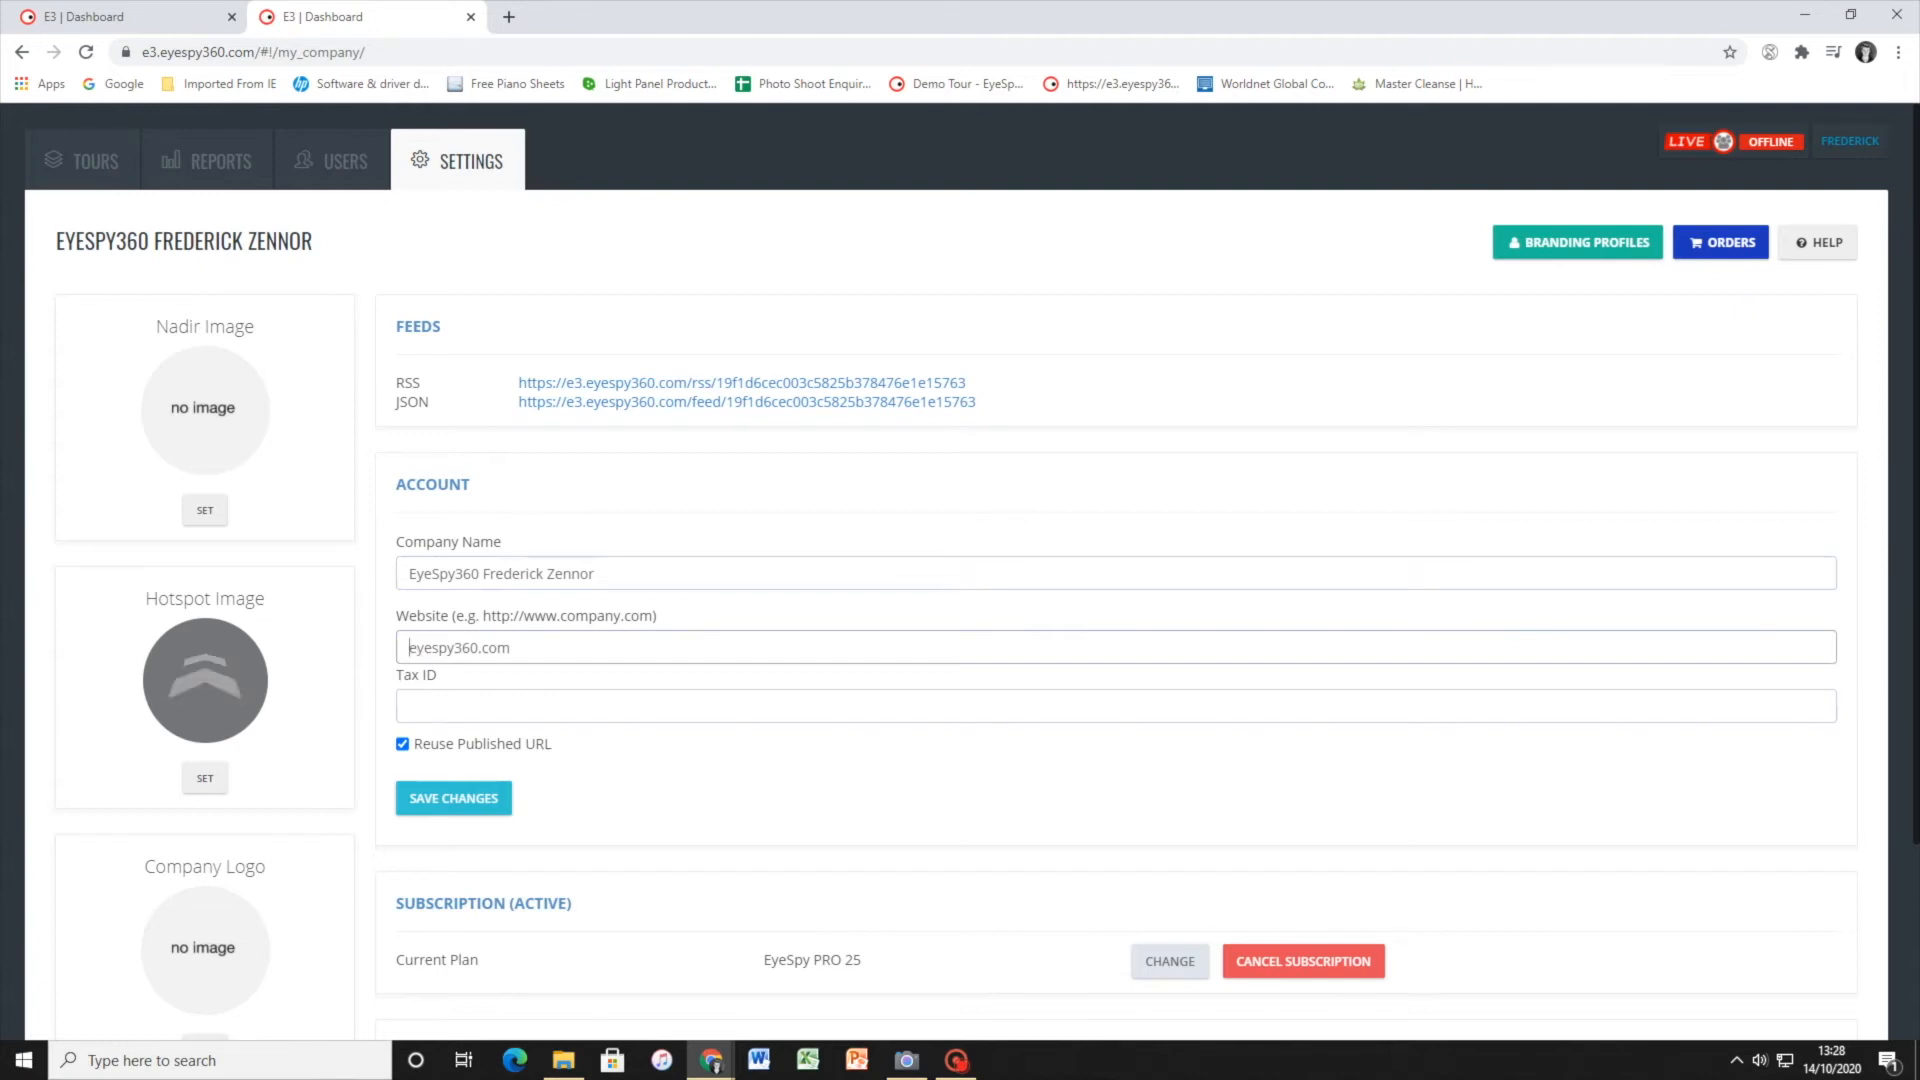
text(https)
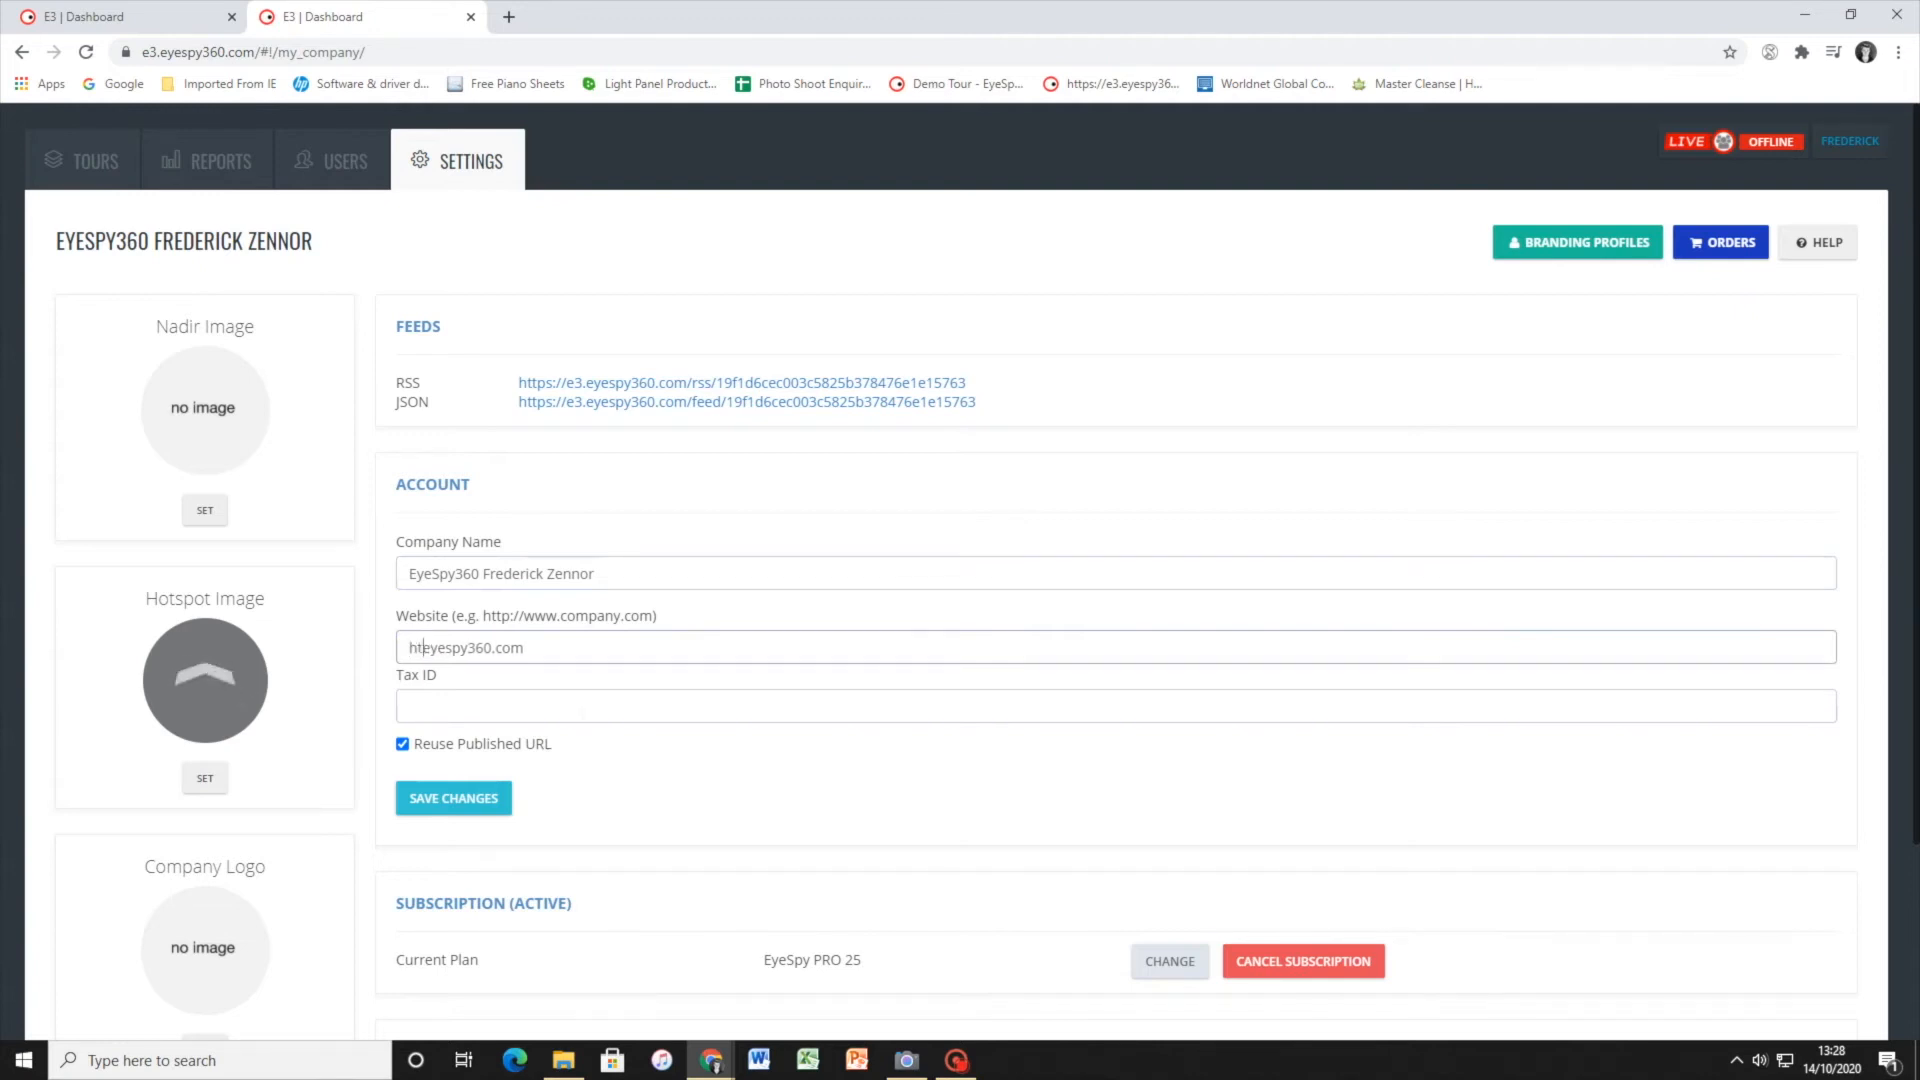
key(BackSpace)
text(://)
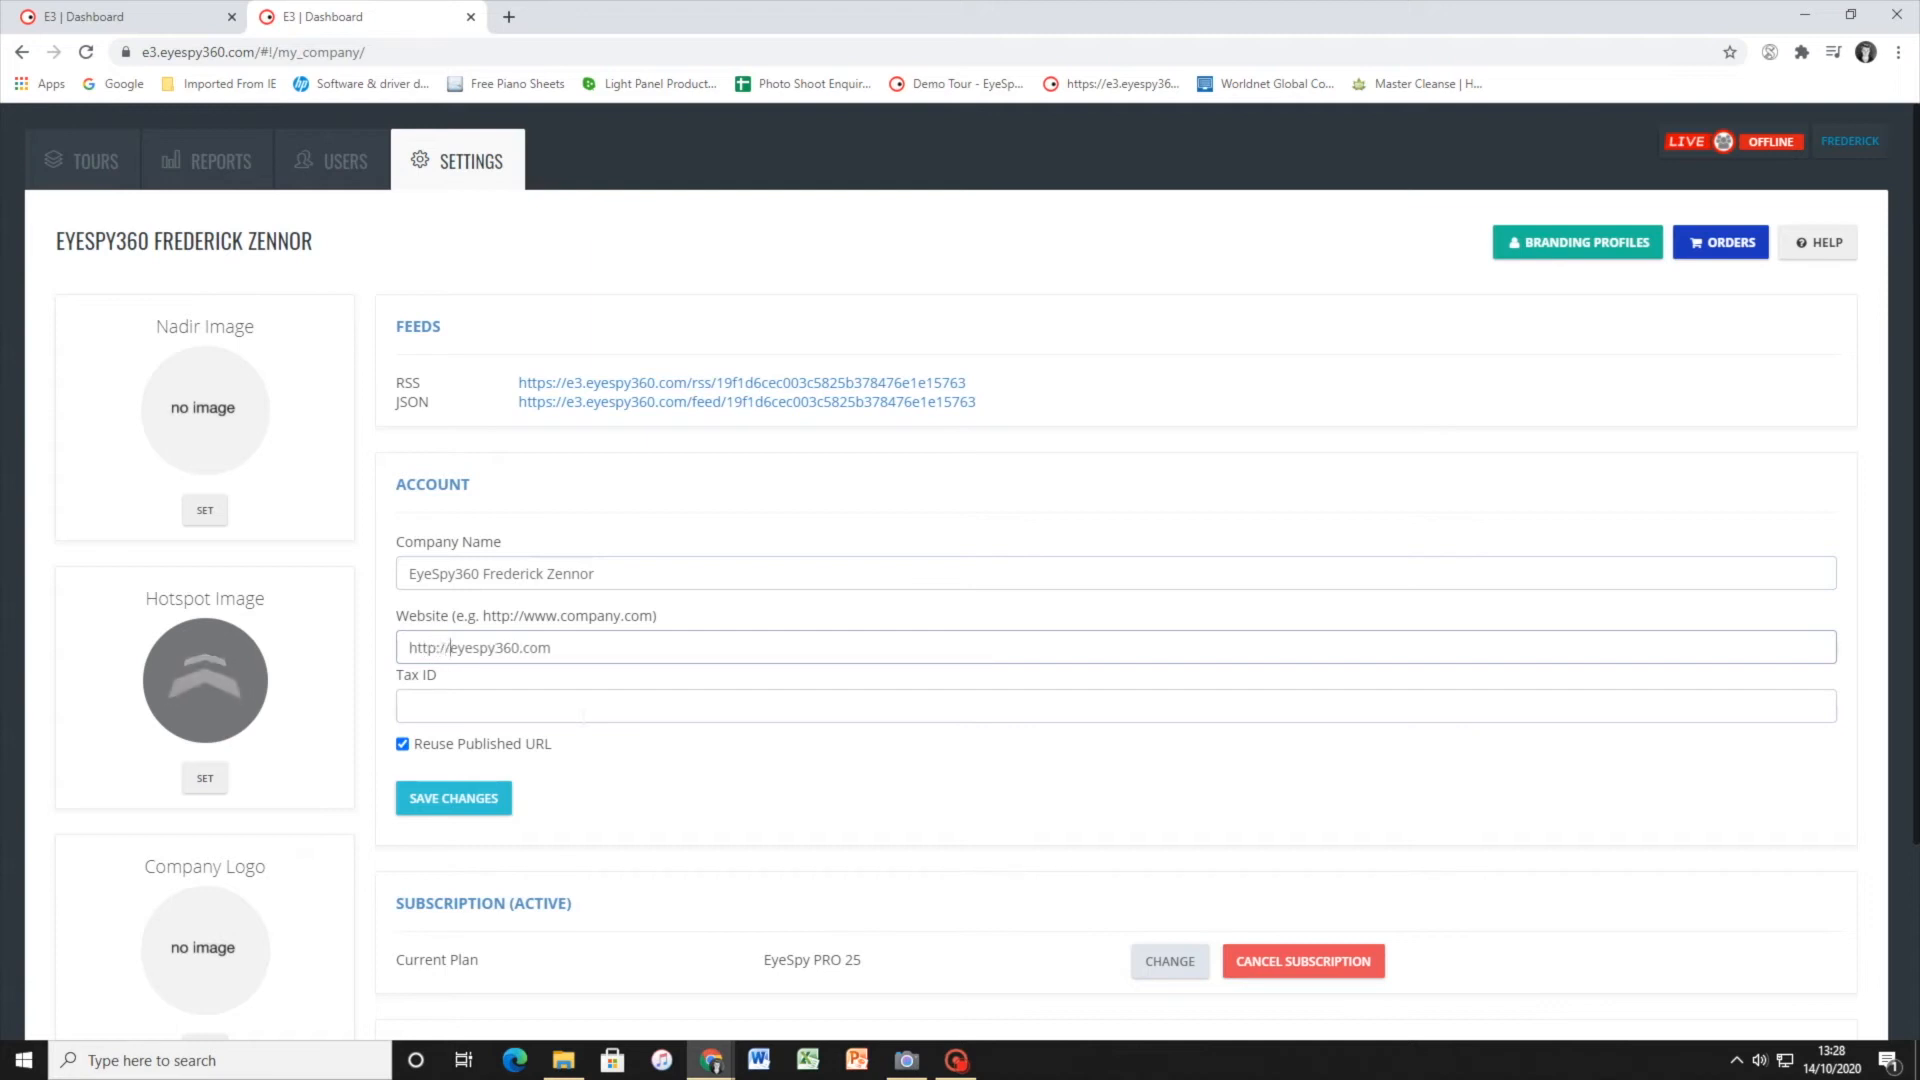
text(www.)
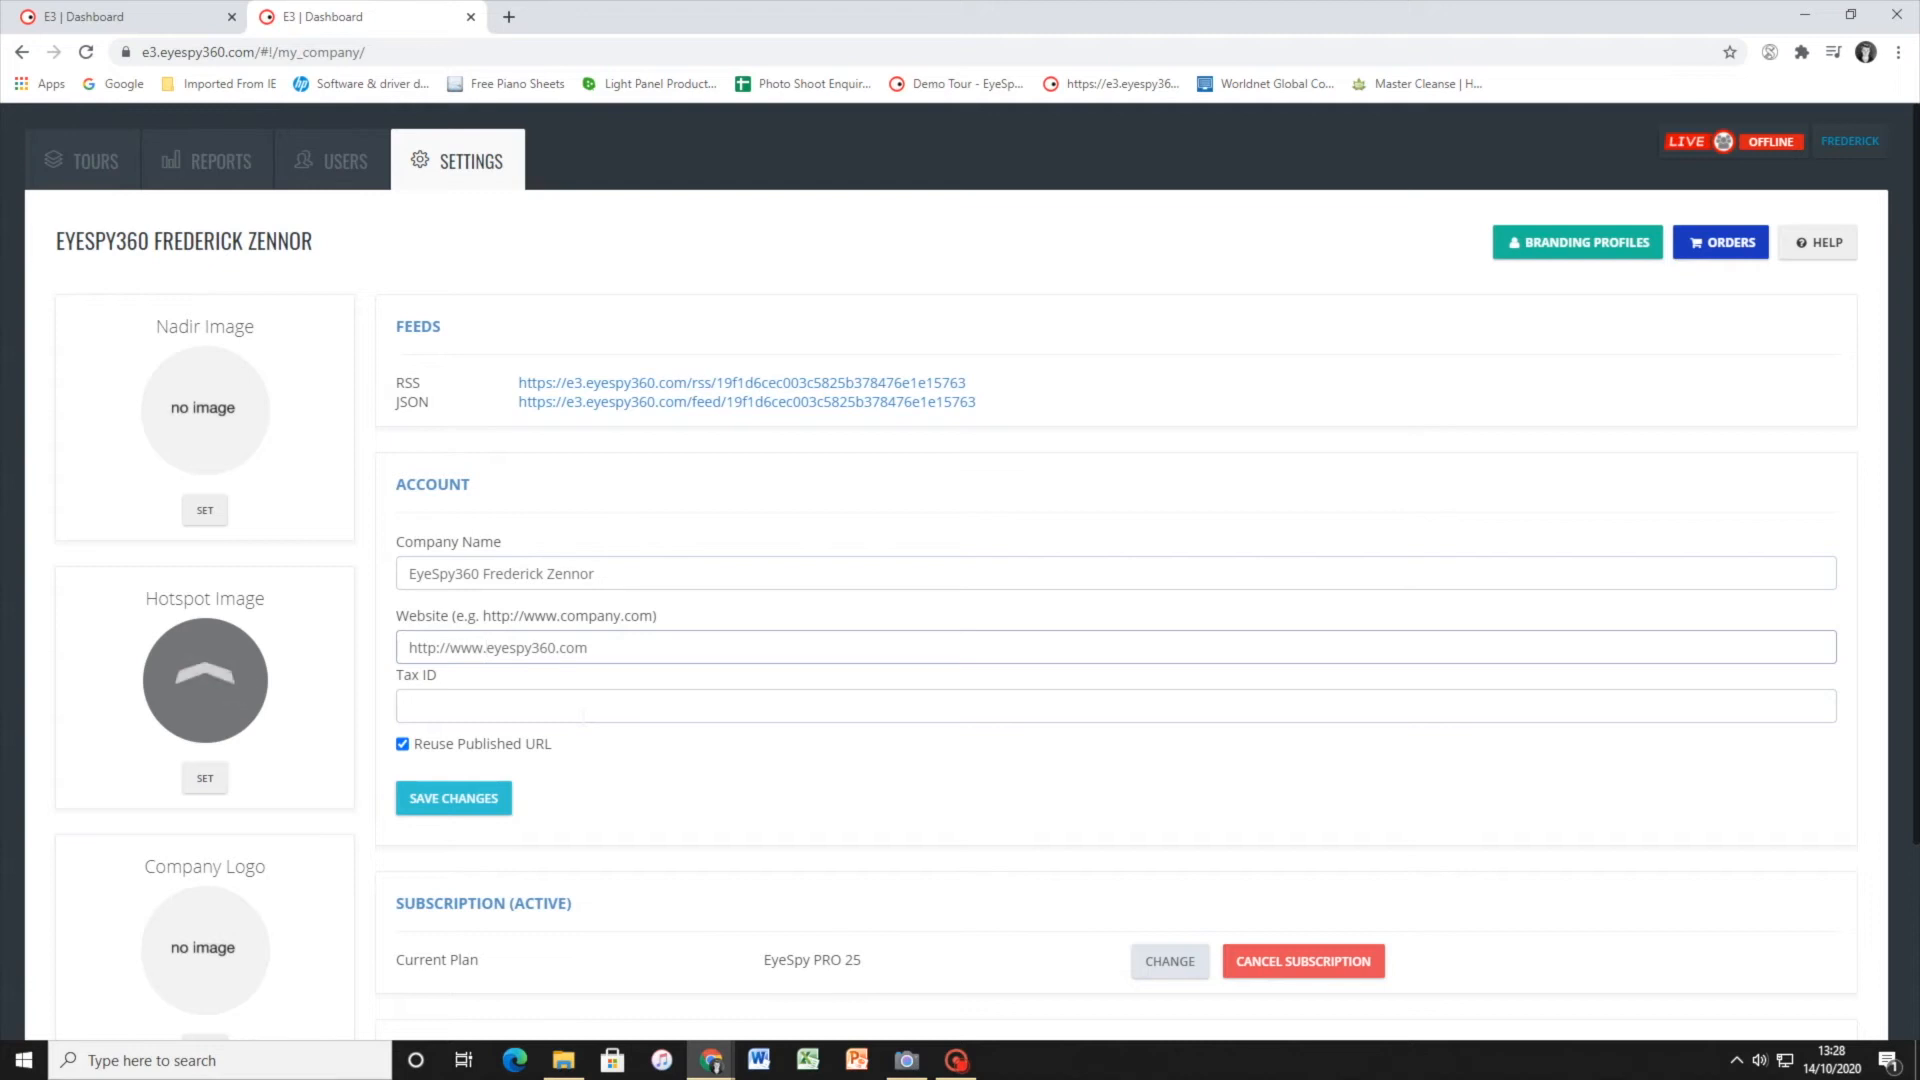
click(470, 790)
click(1216, 206)
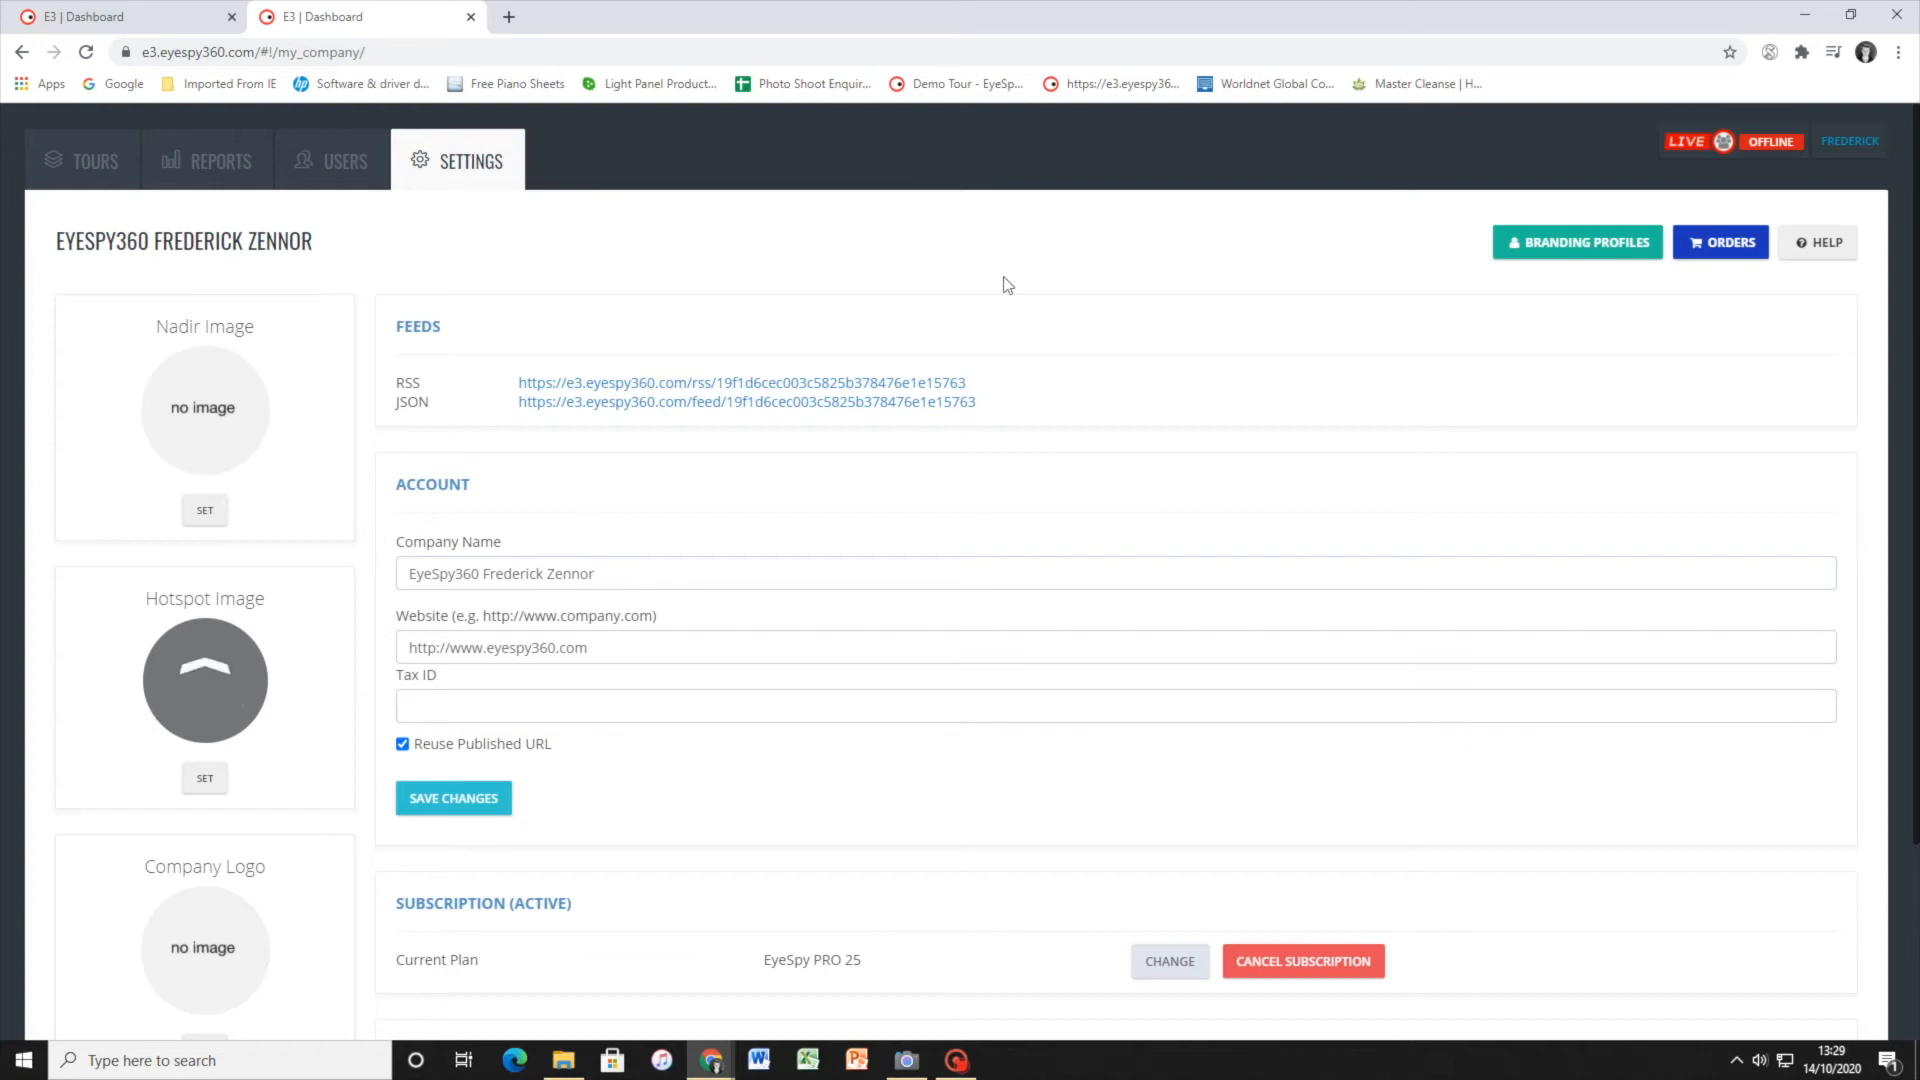
Open the reports and examine the visits over time and the visits per tour
scroll(582, 651, down, 3)
scroll(351, 267, up, 3)
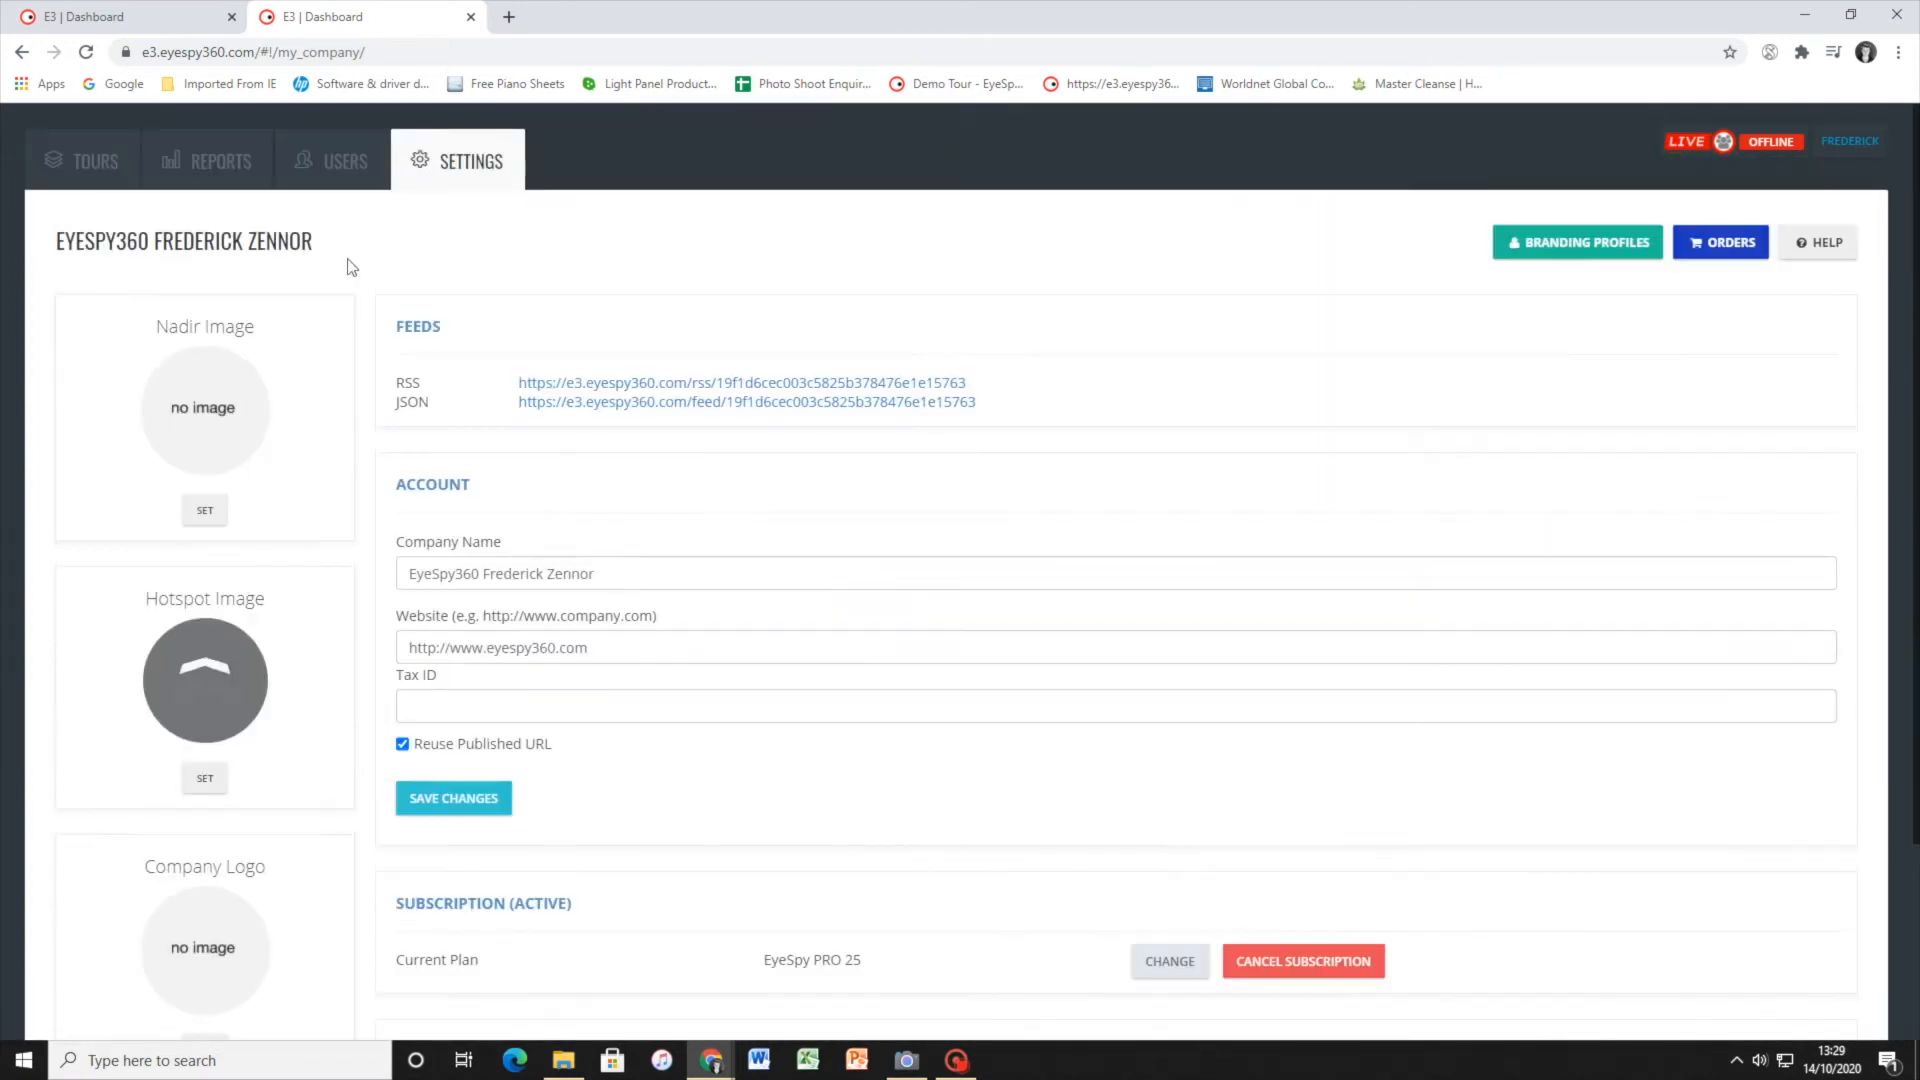
click(199, 153)
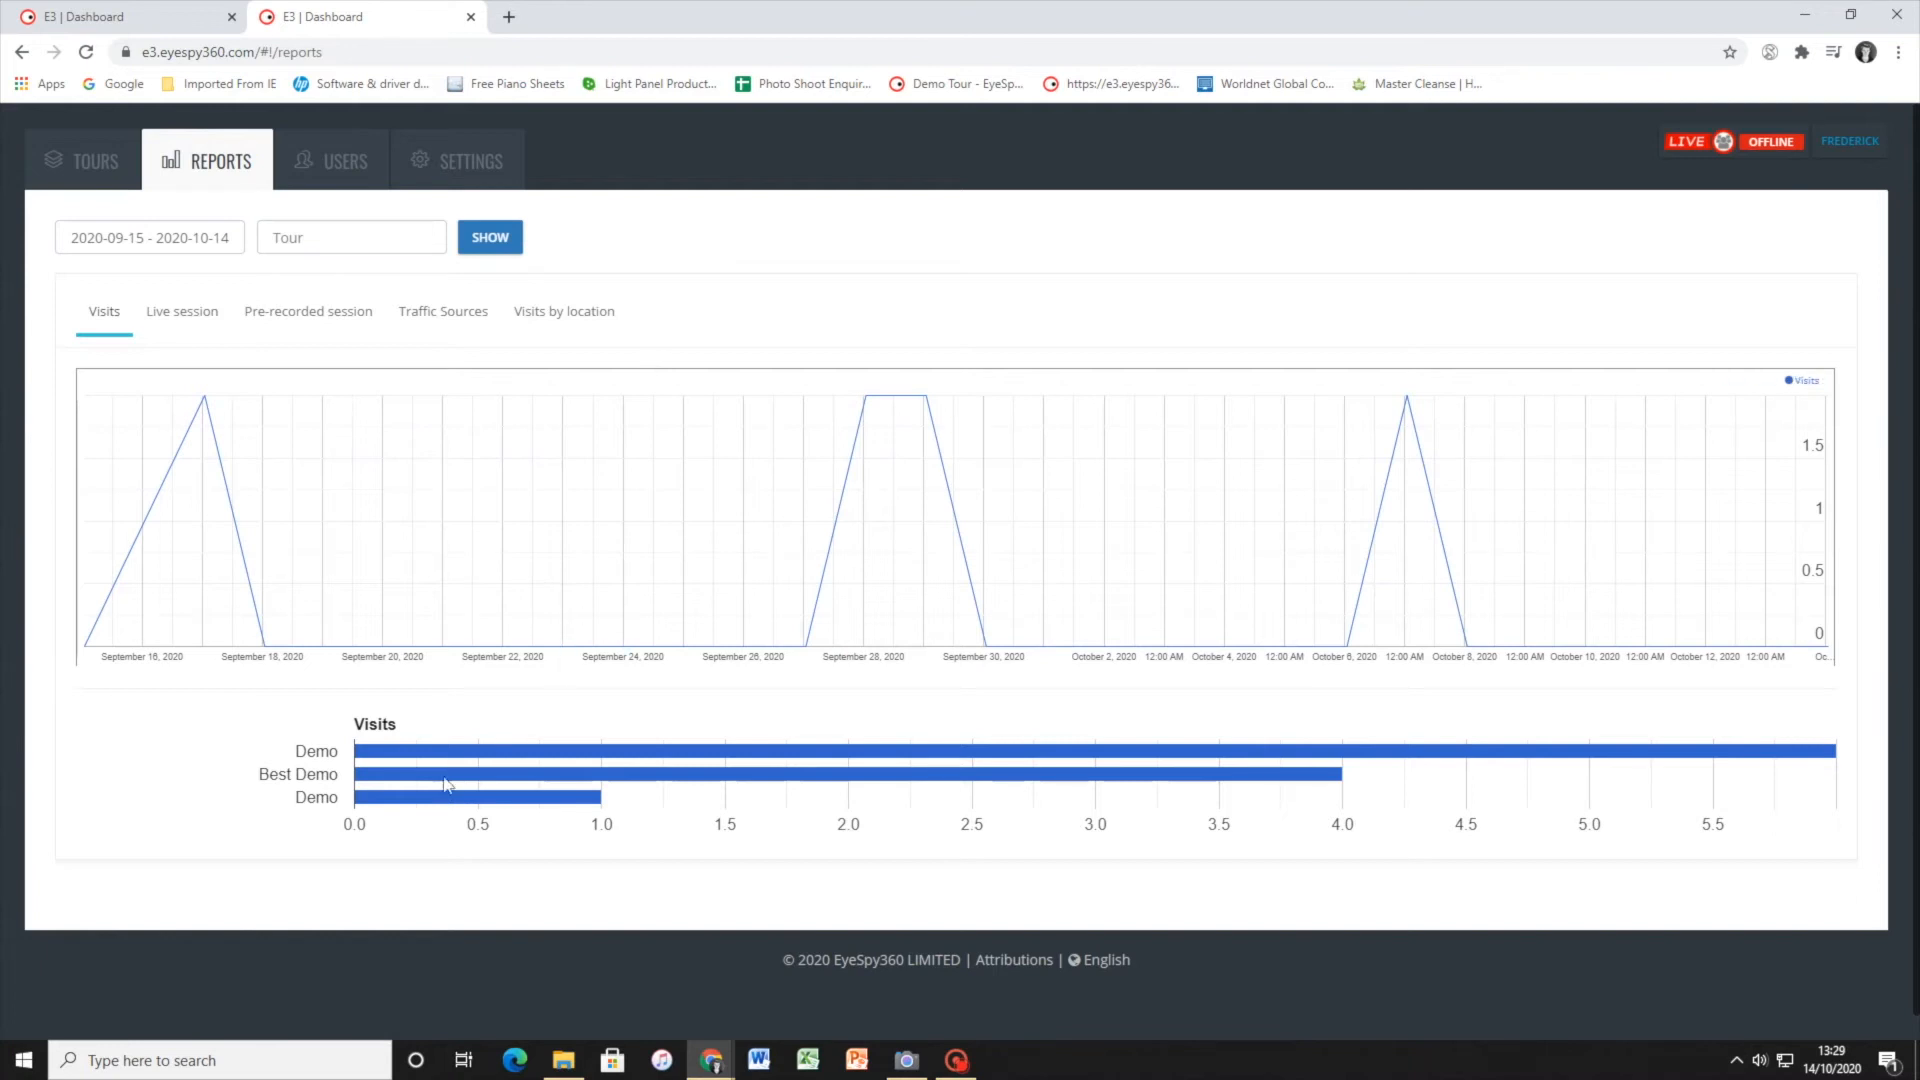
mouse_move(436, 760)
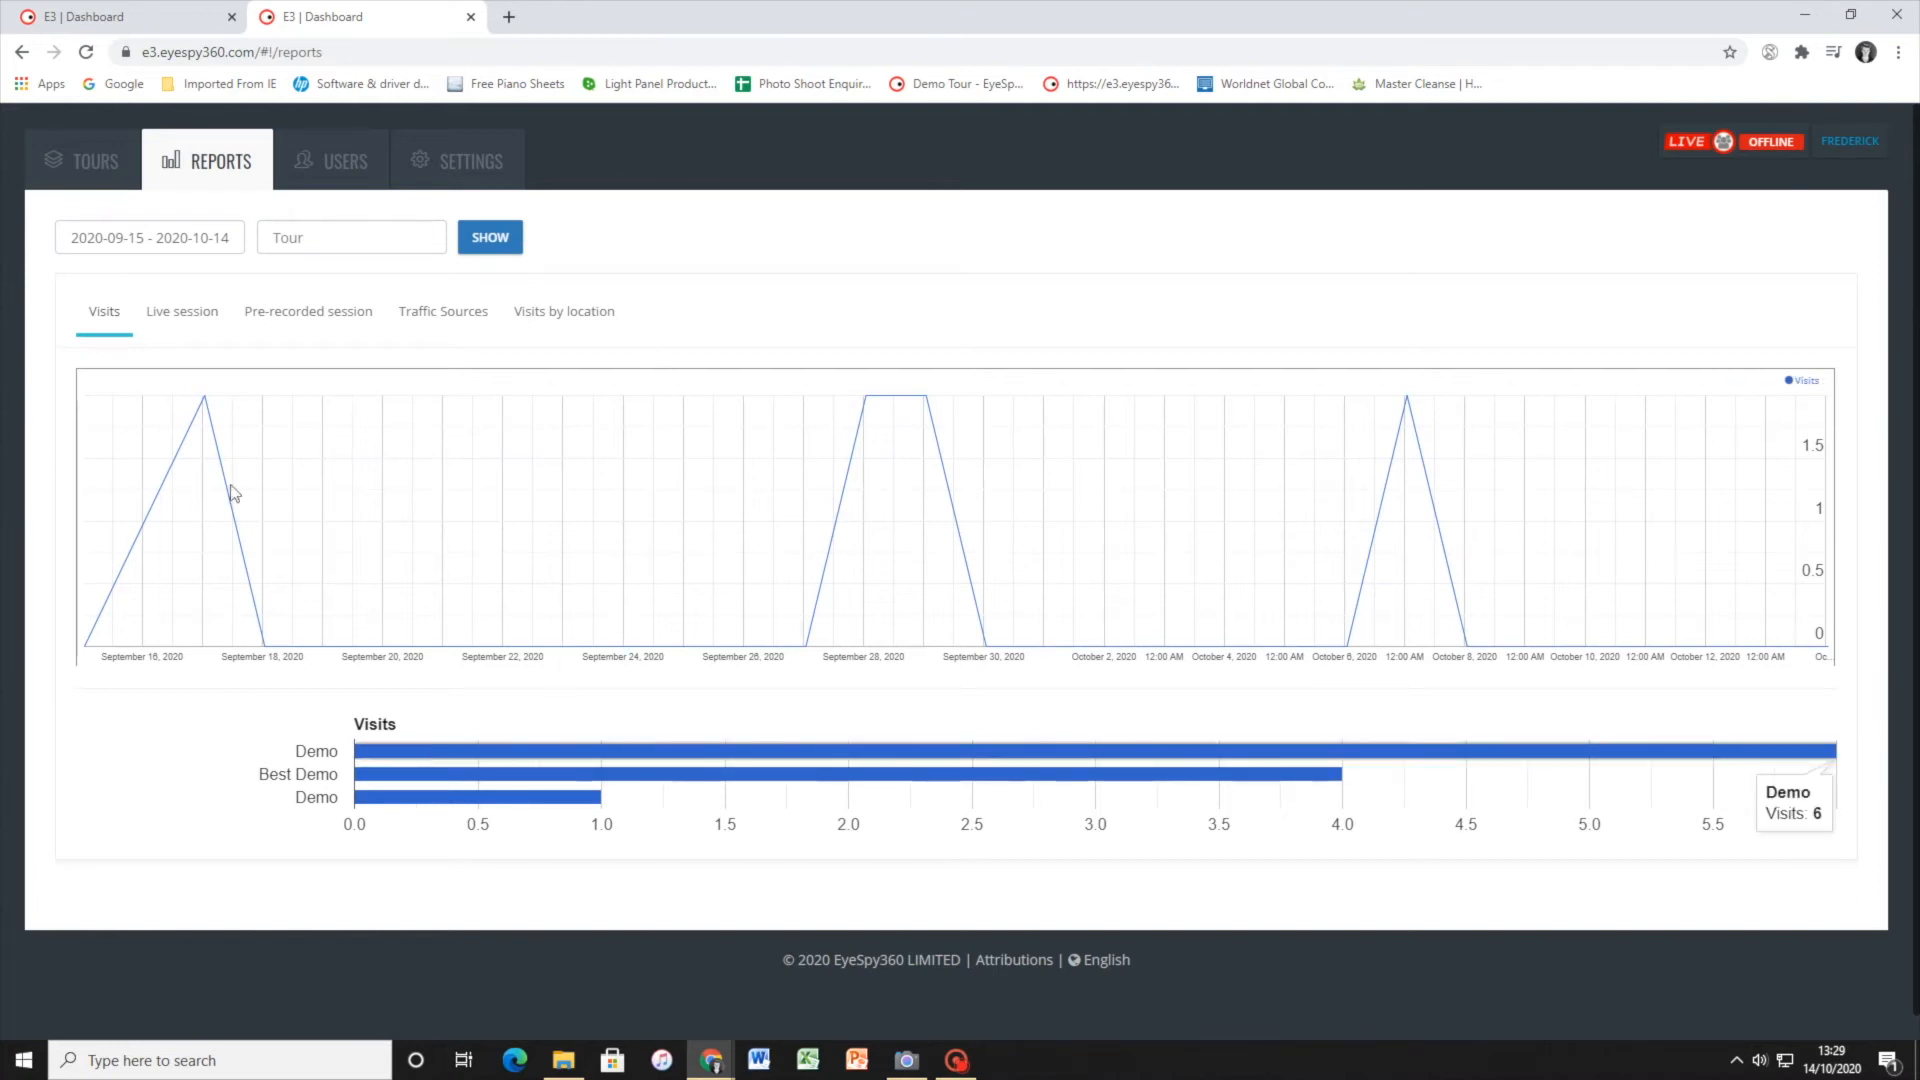
mouse_move(212, 403)
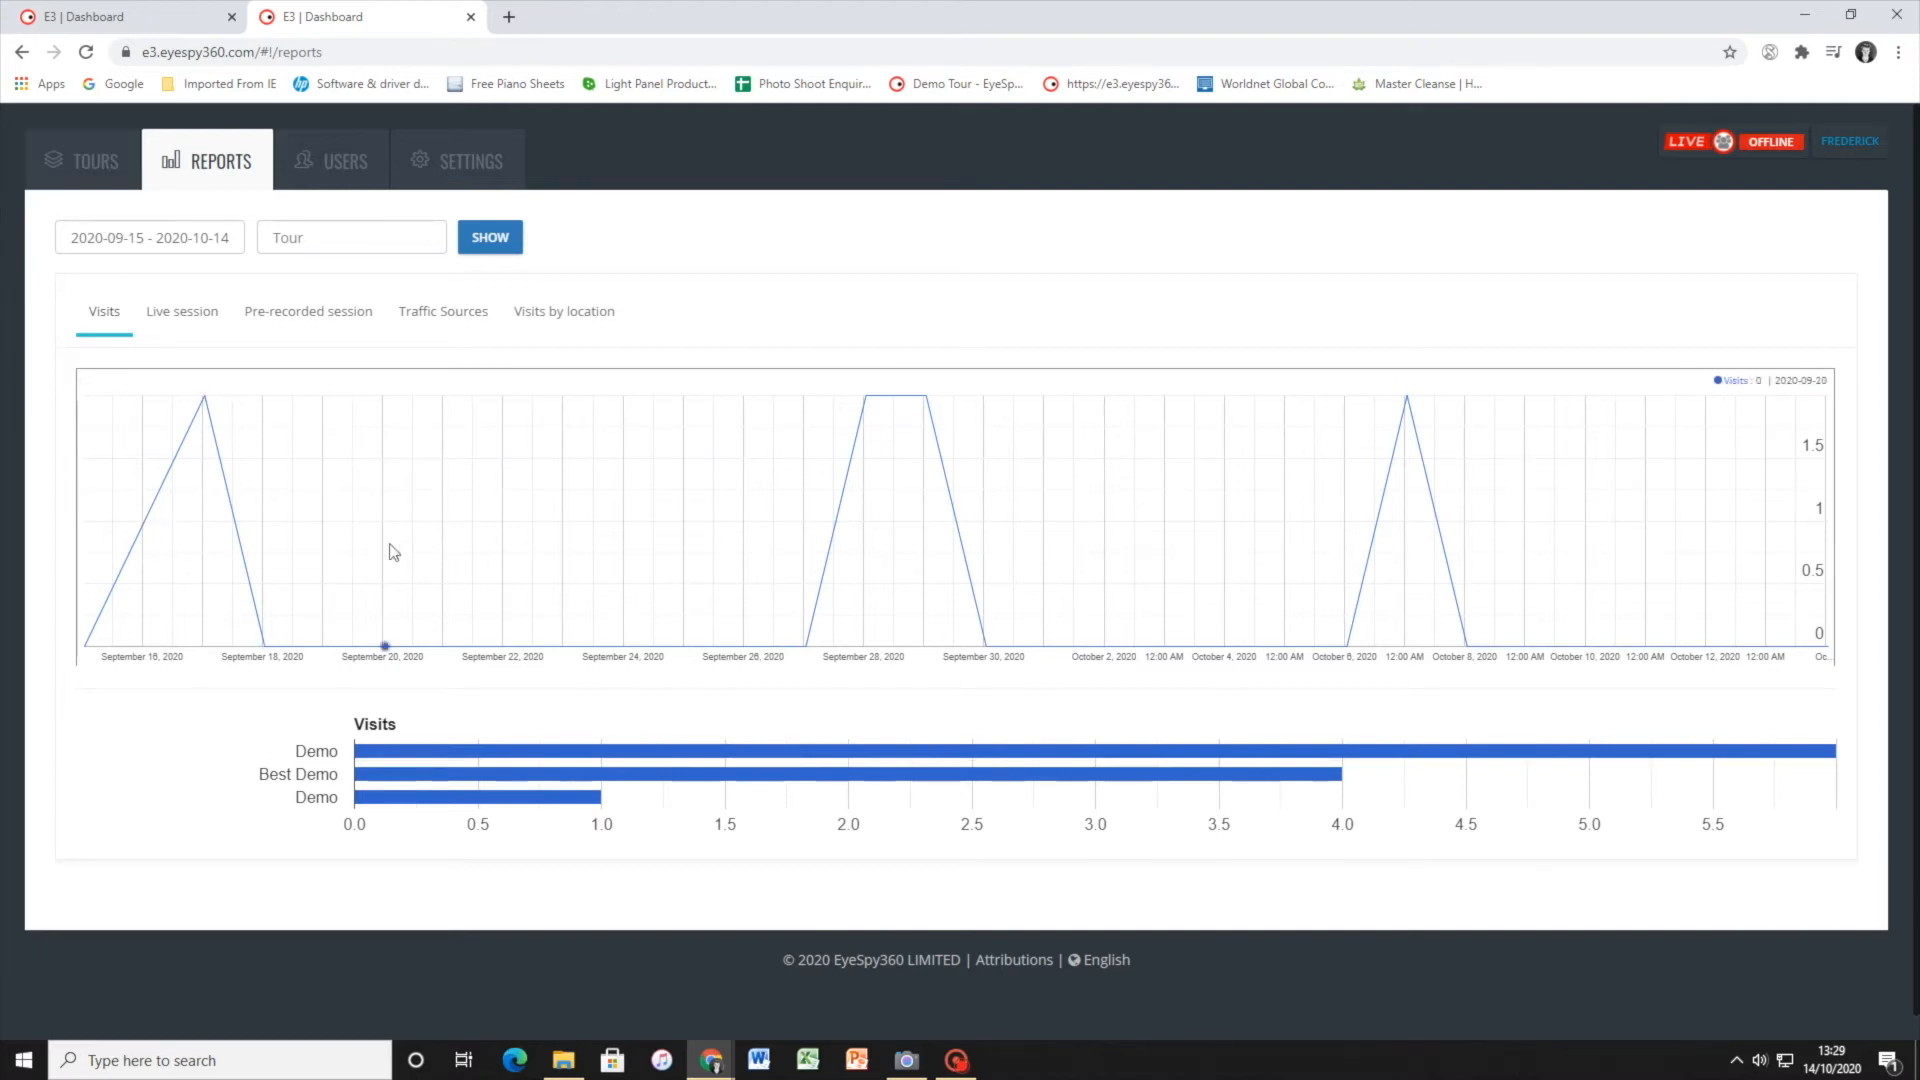
mouse_move(447, 802)
Review the live session and pre-recorded session reports, and examine each slice of the traffic sources chart
click(166, 311)
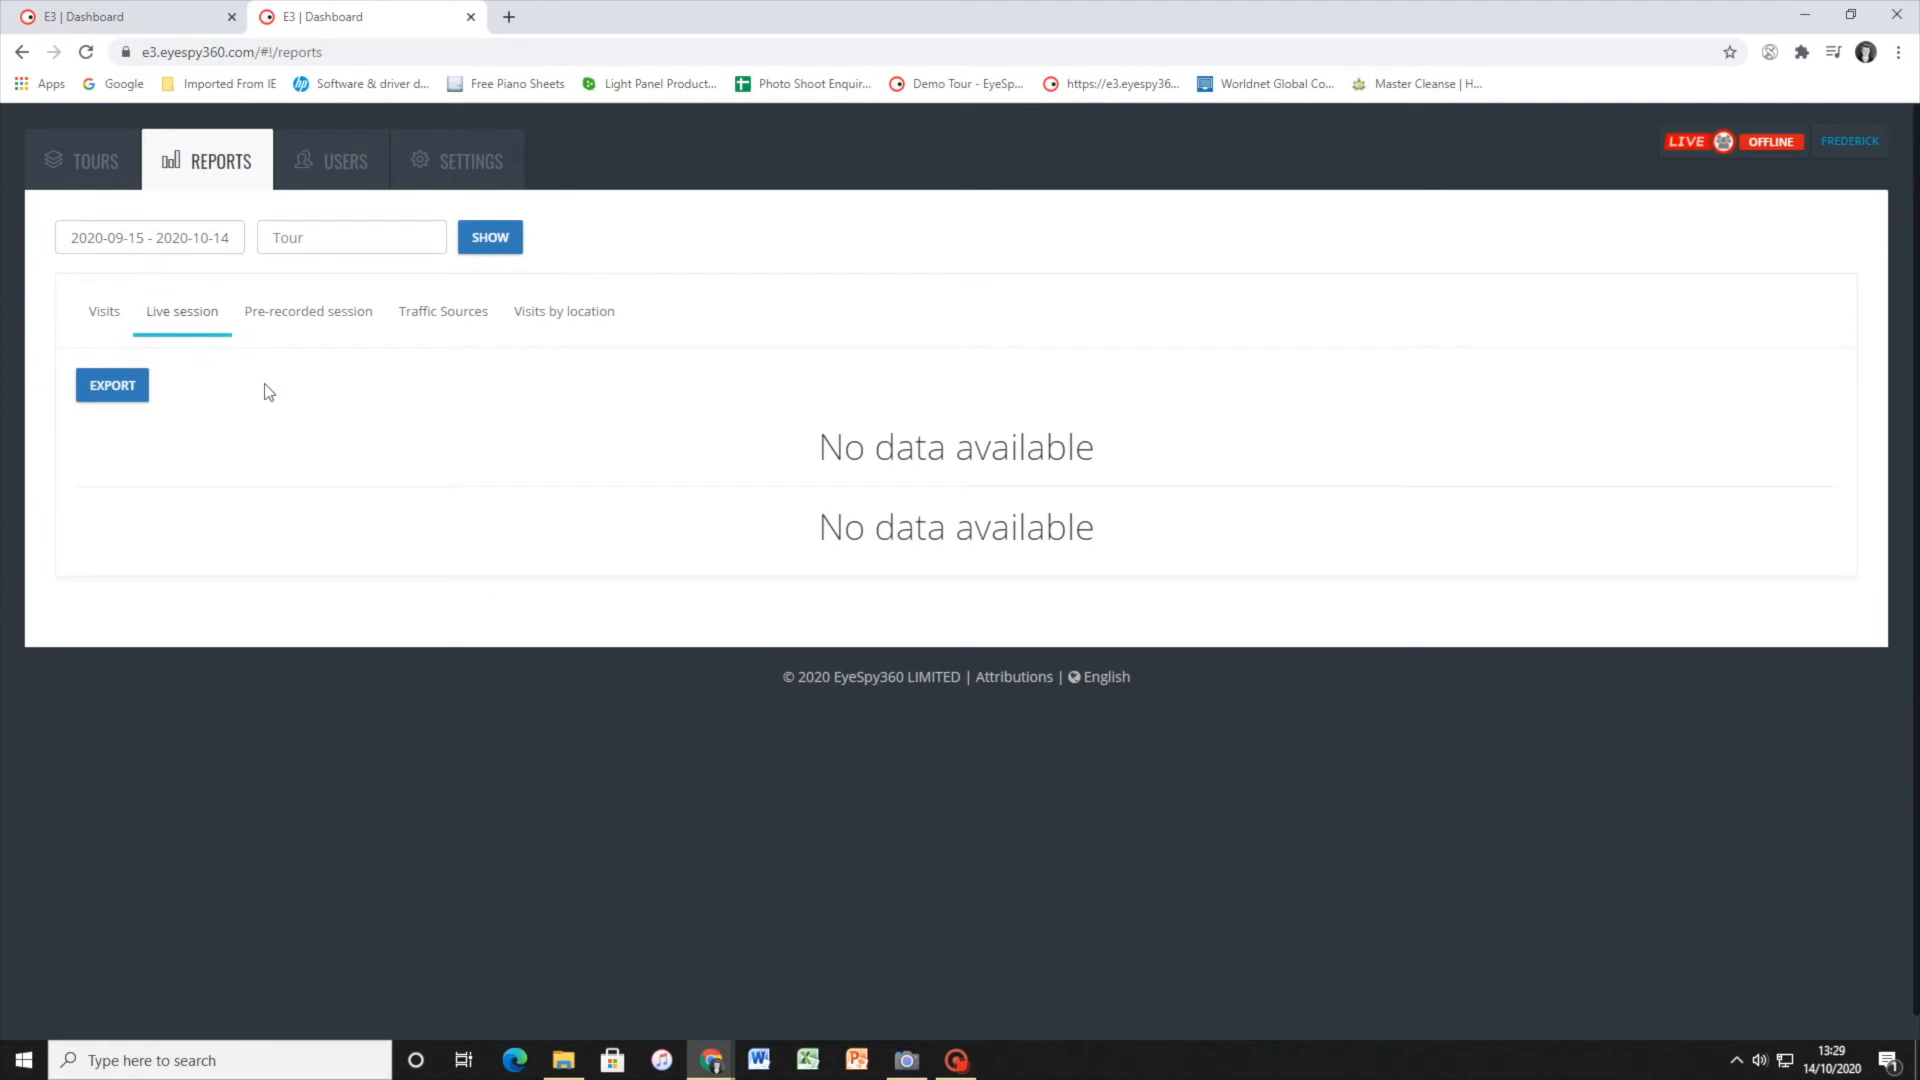
click(302, 314)
click(445, 310)
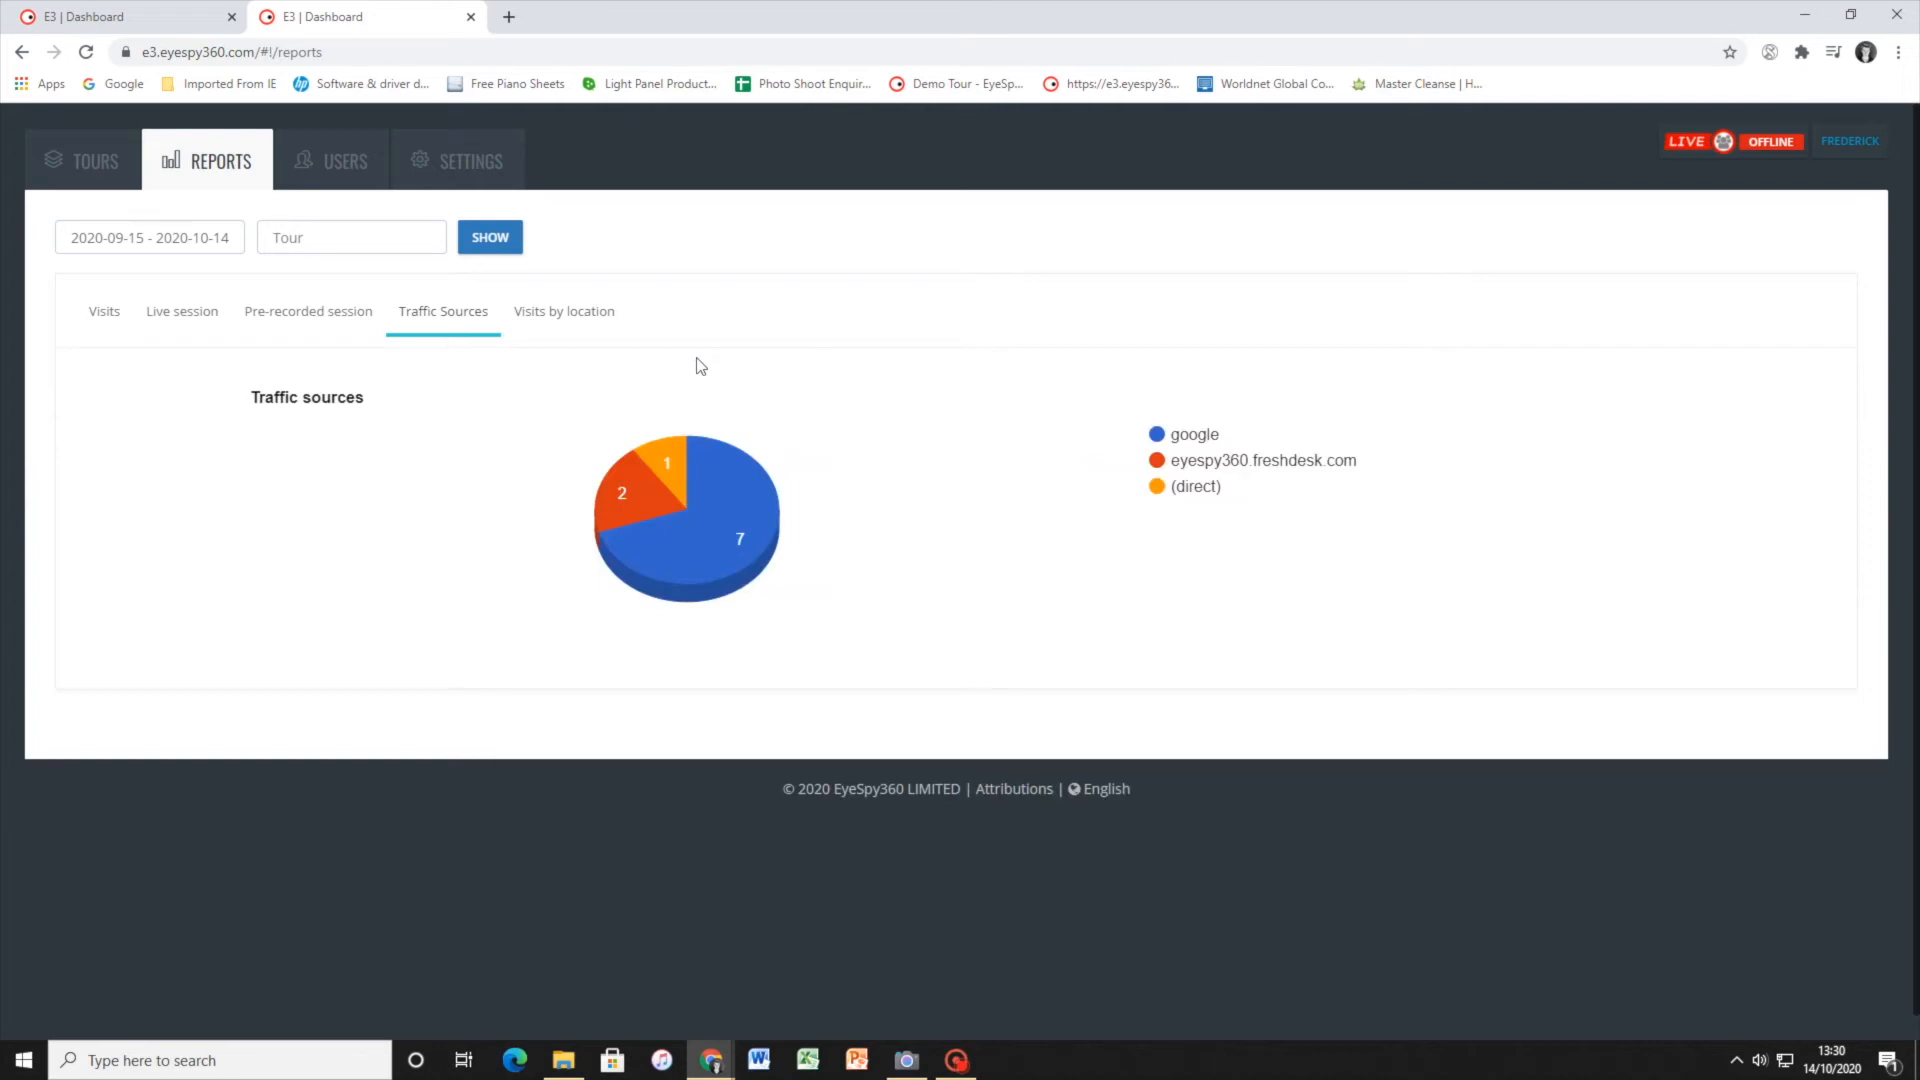
mouse_move(713, 524)
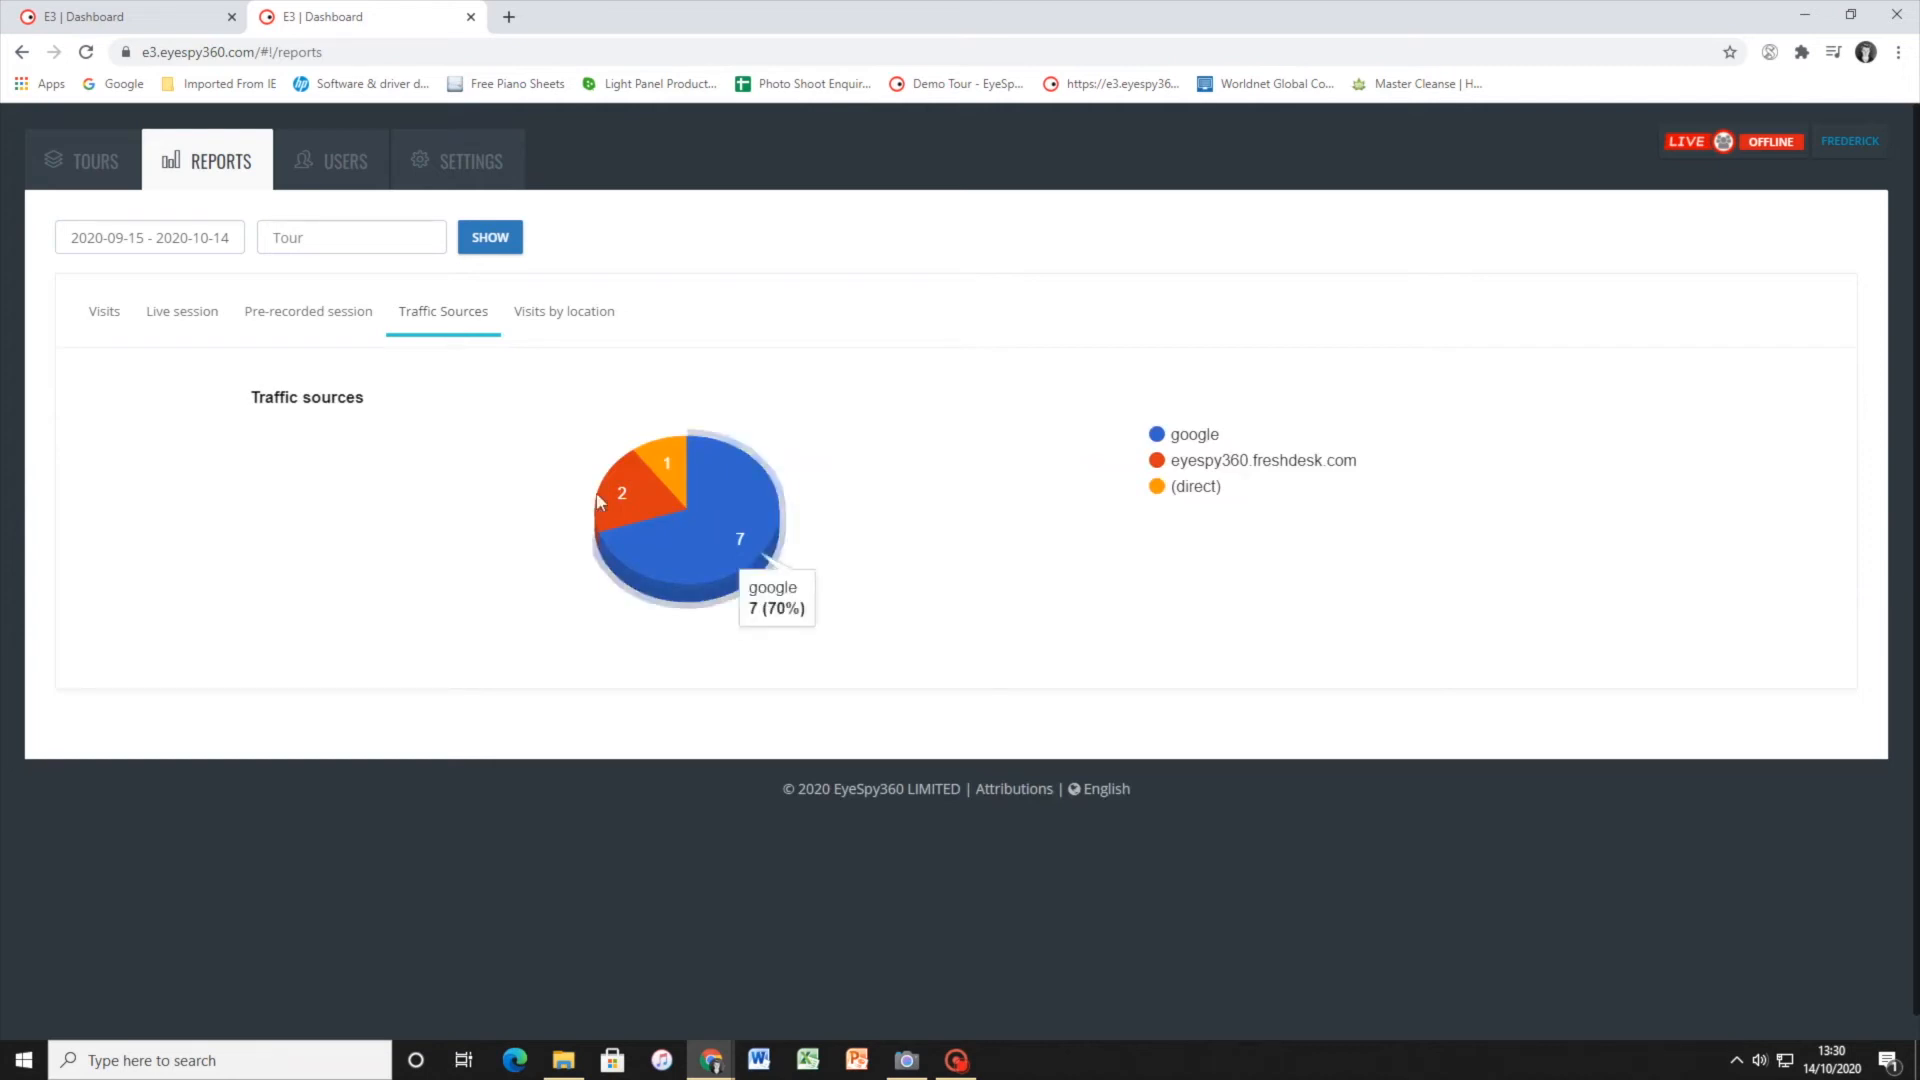
mouse_move(613, 502)
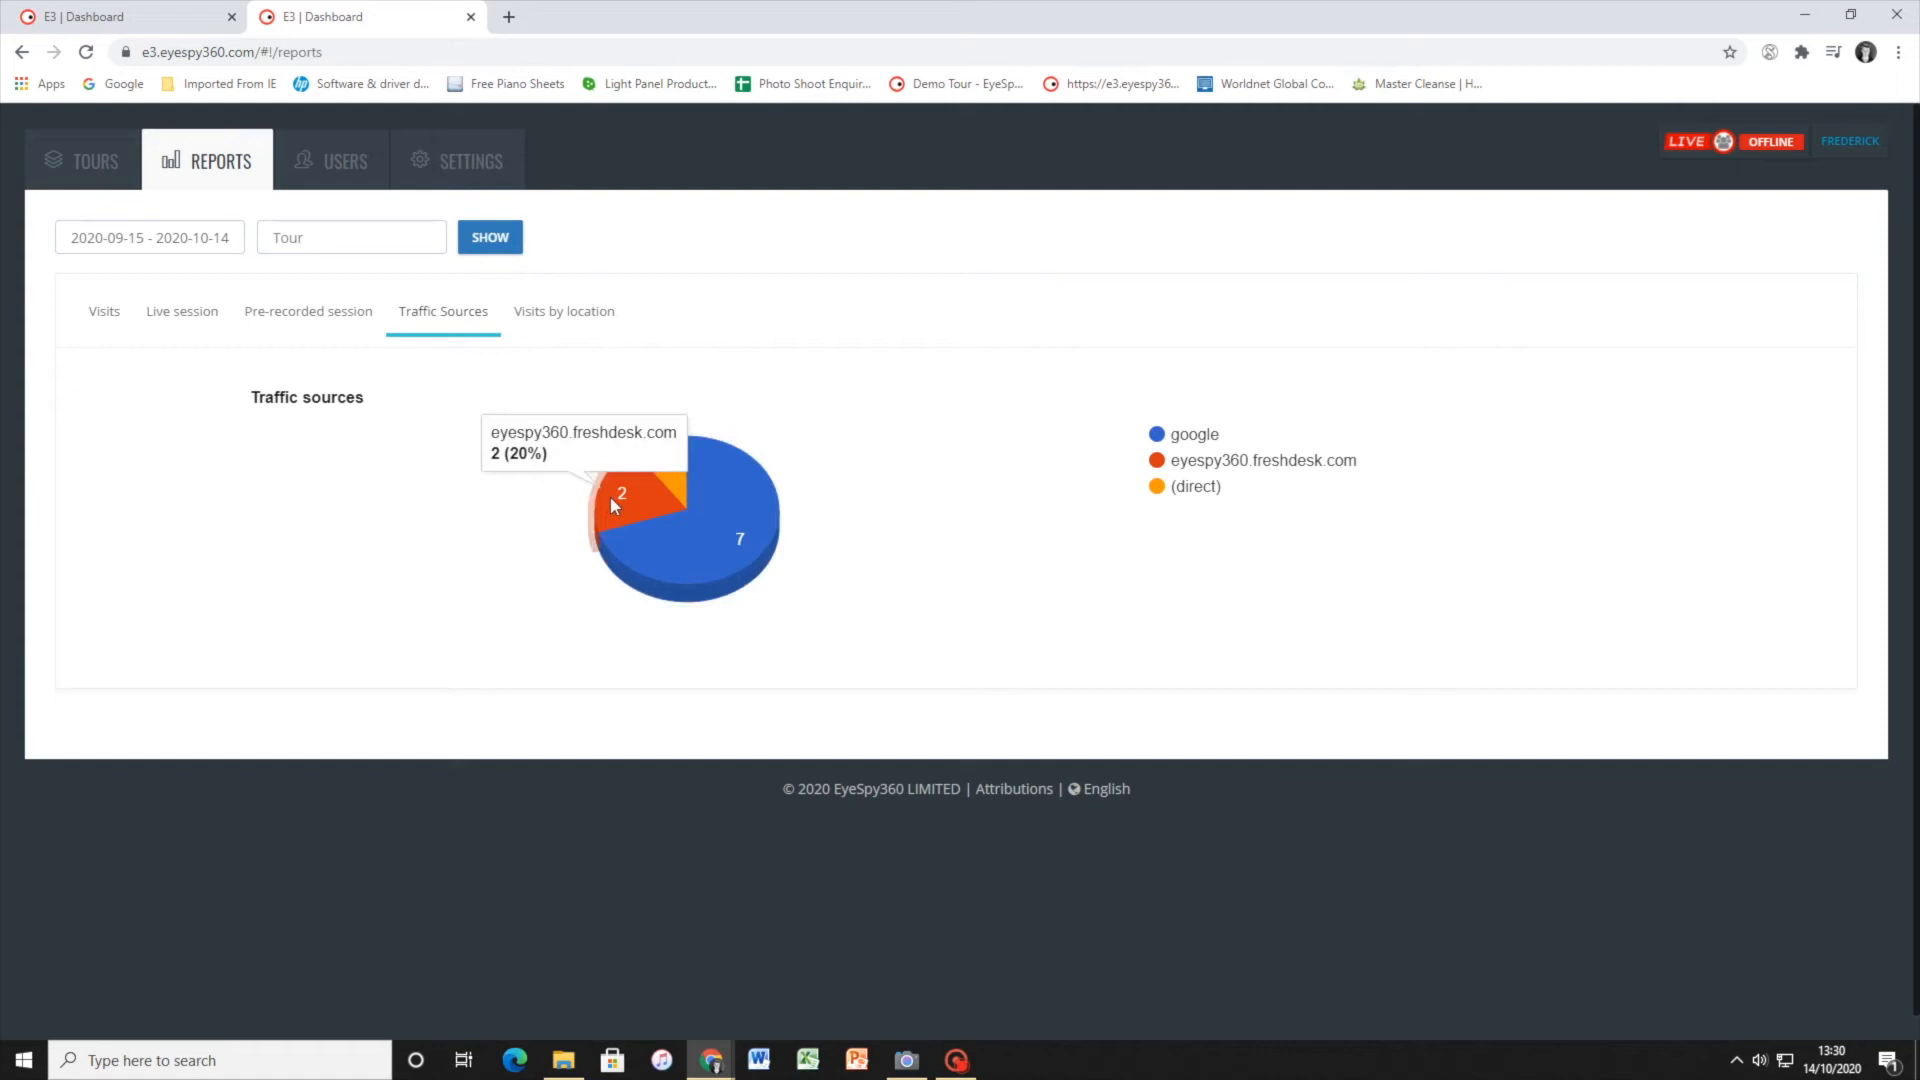
mouse_move(672, 450)
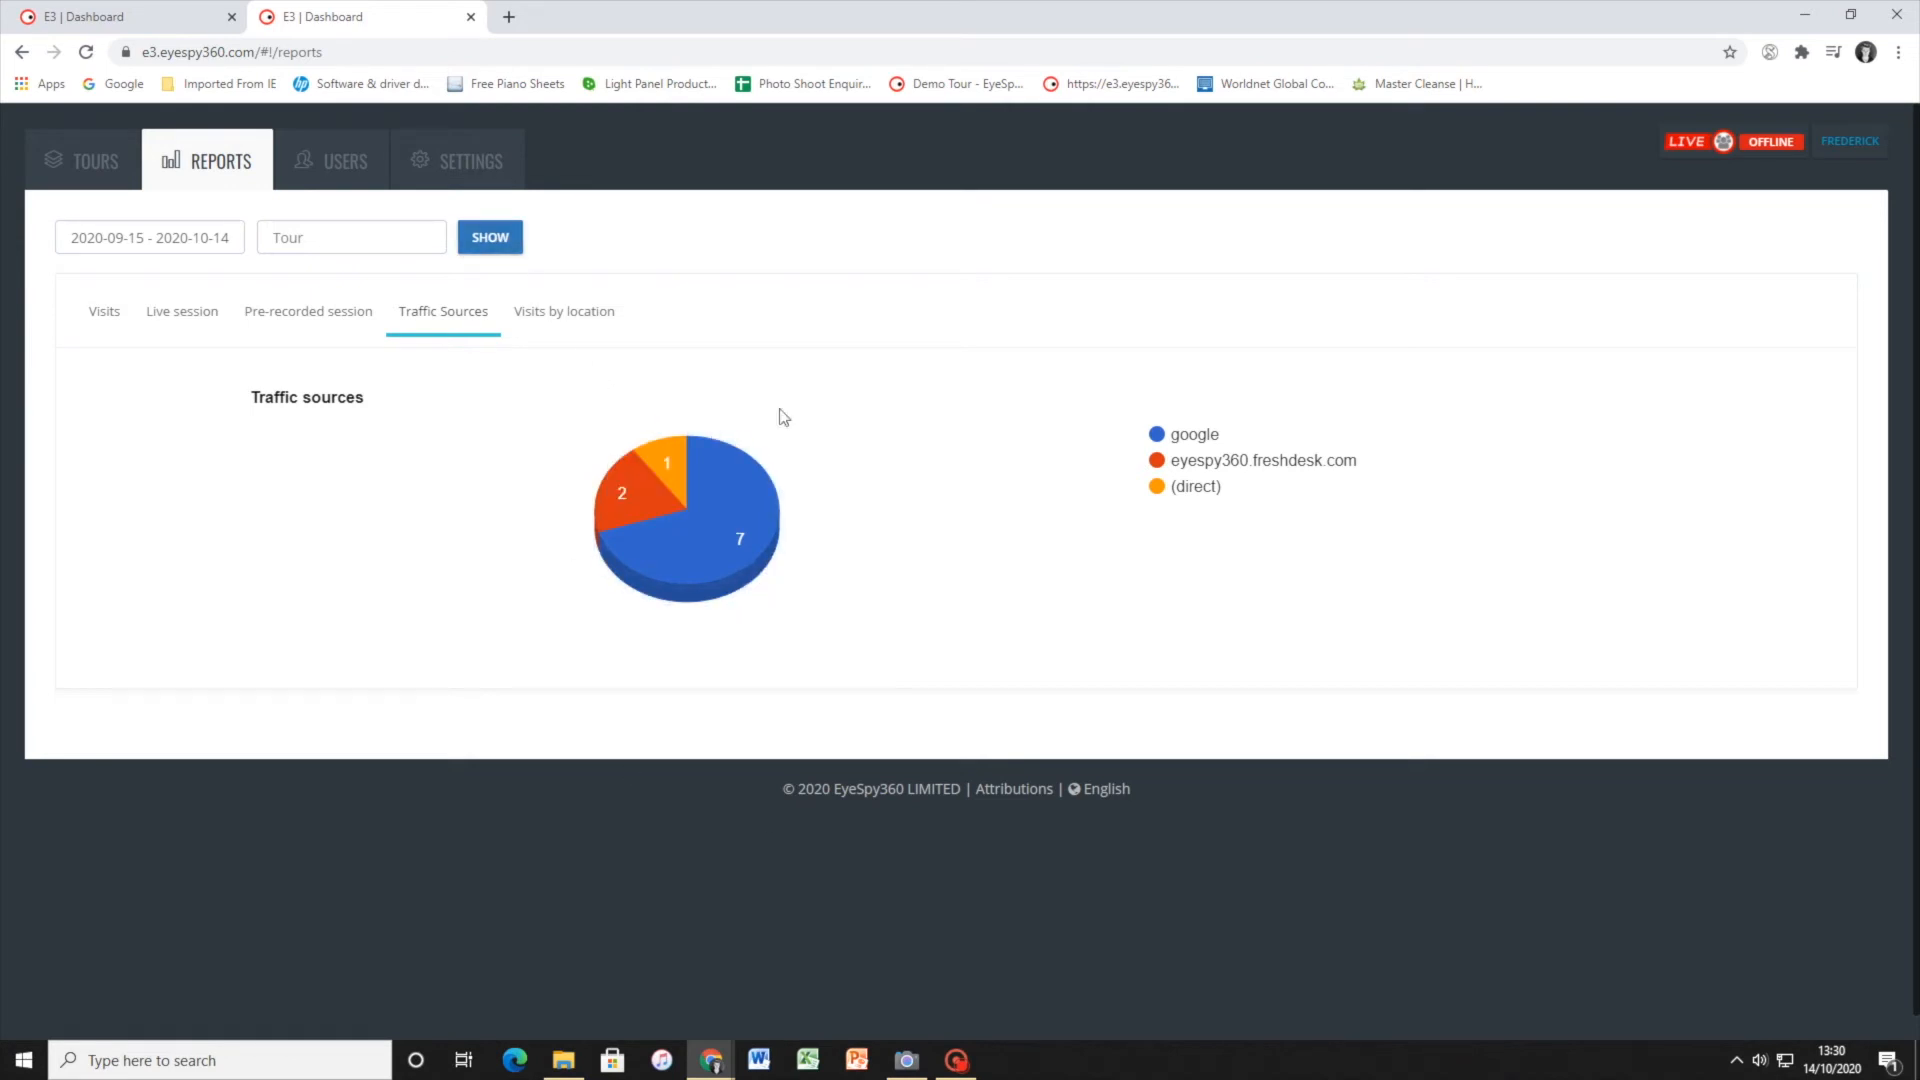
Show the visits by location and examine the figures for the United Kingdom and Italy on the world map
click(530, 313)
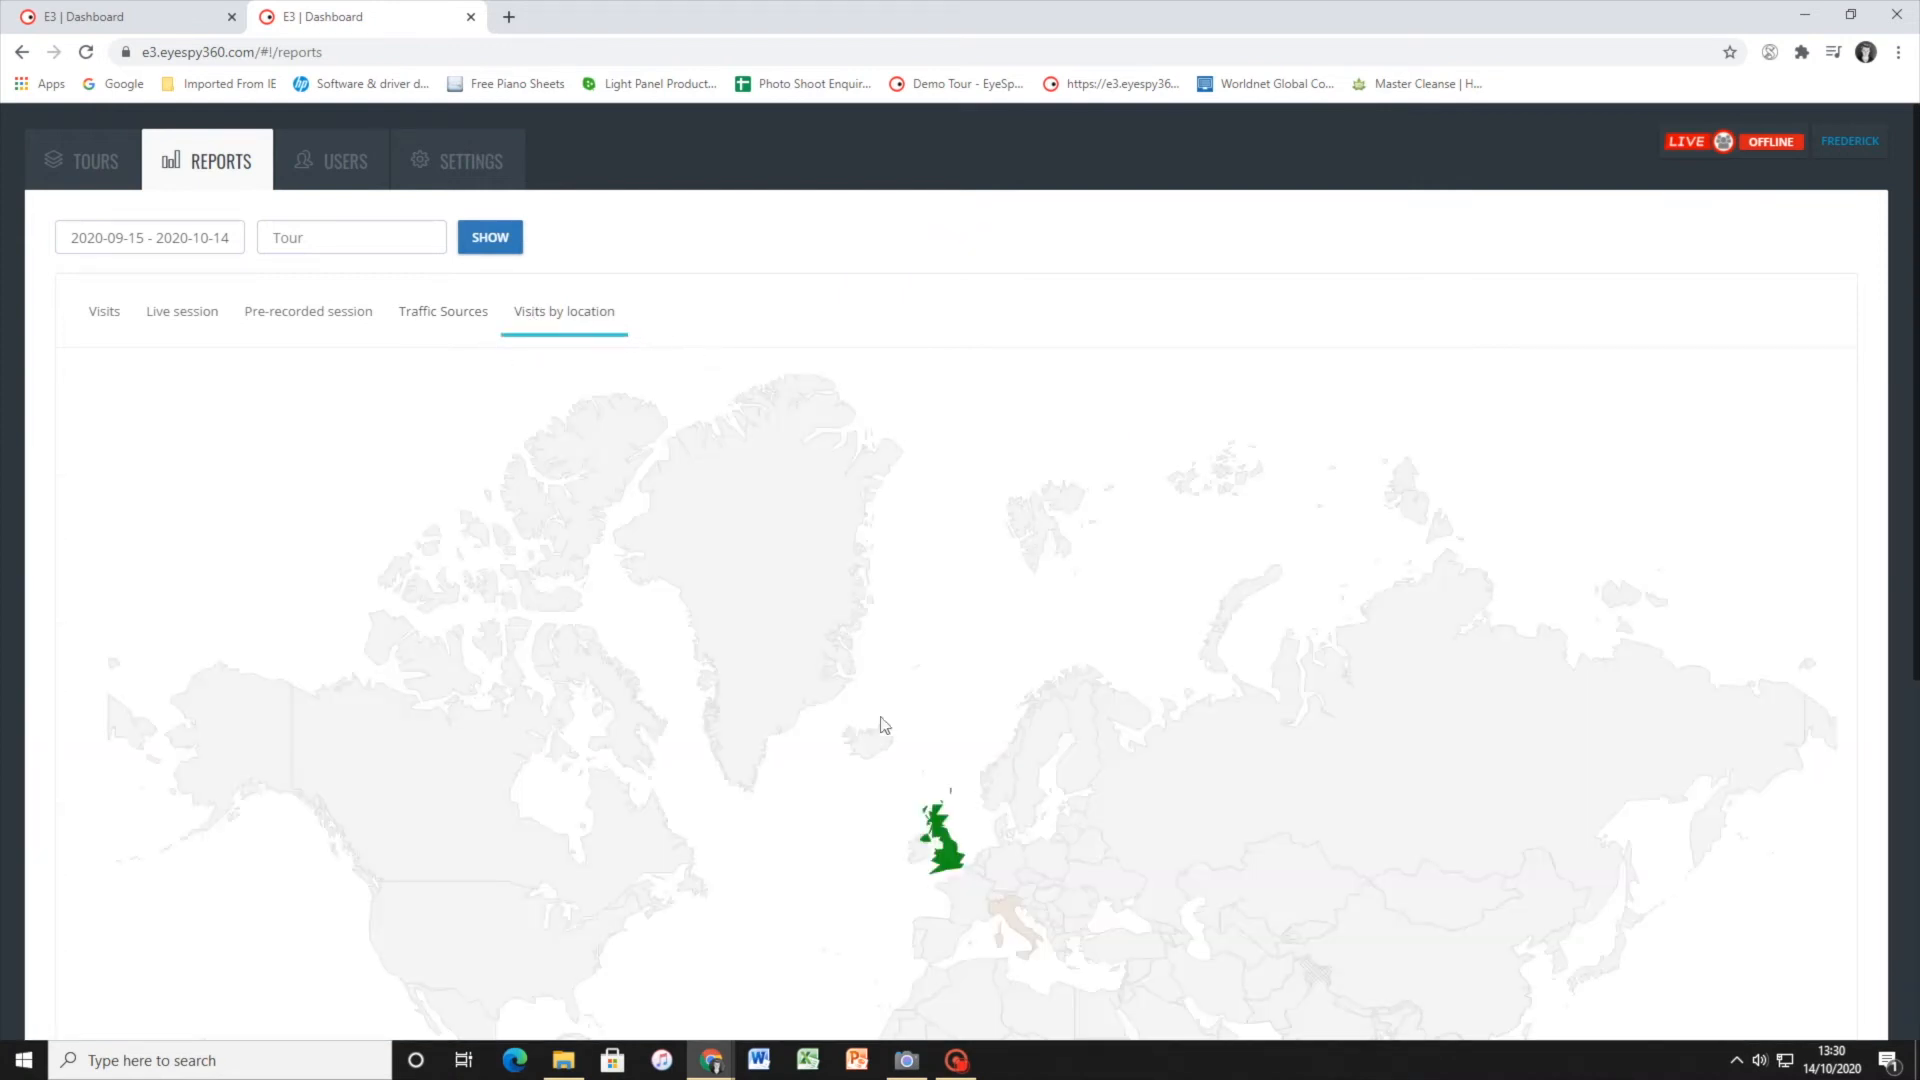
scroll(951, 726, down, 2)
scroll(951, 722, down, 2)
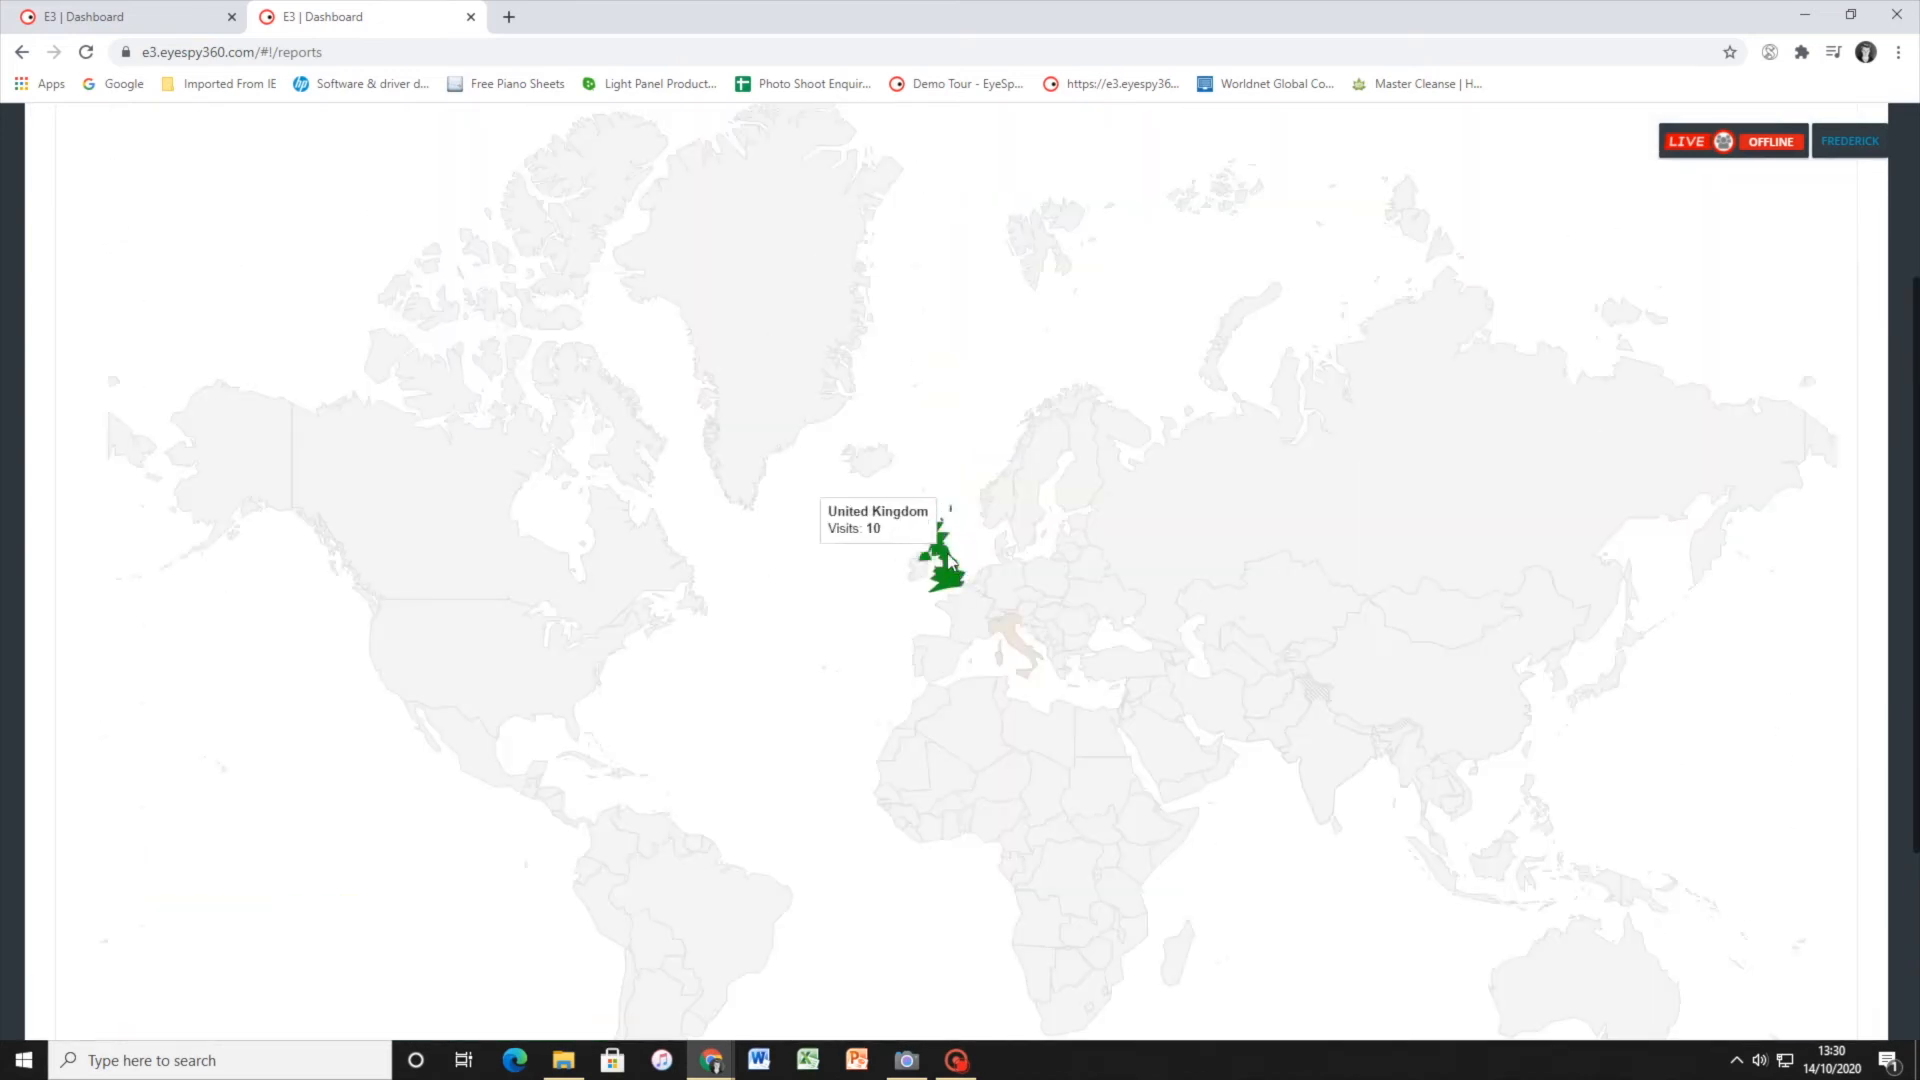
mouse_move(949, 567)
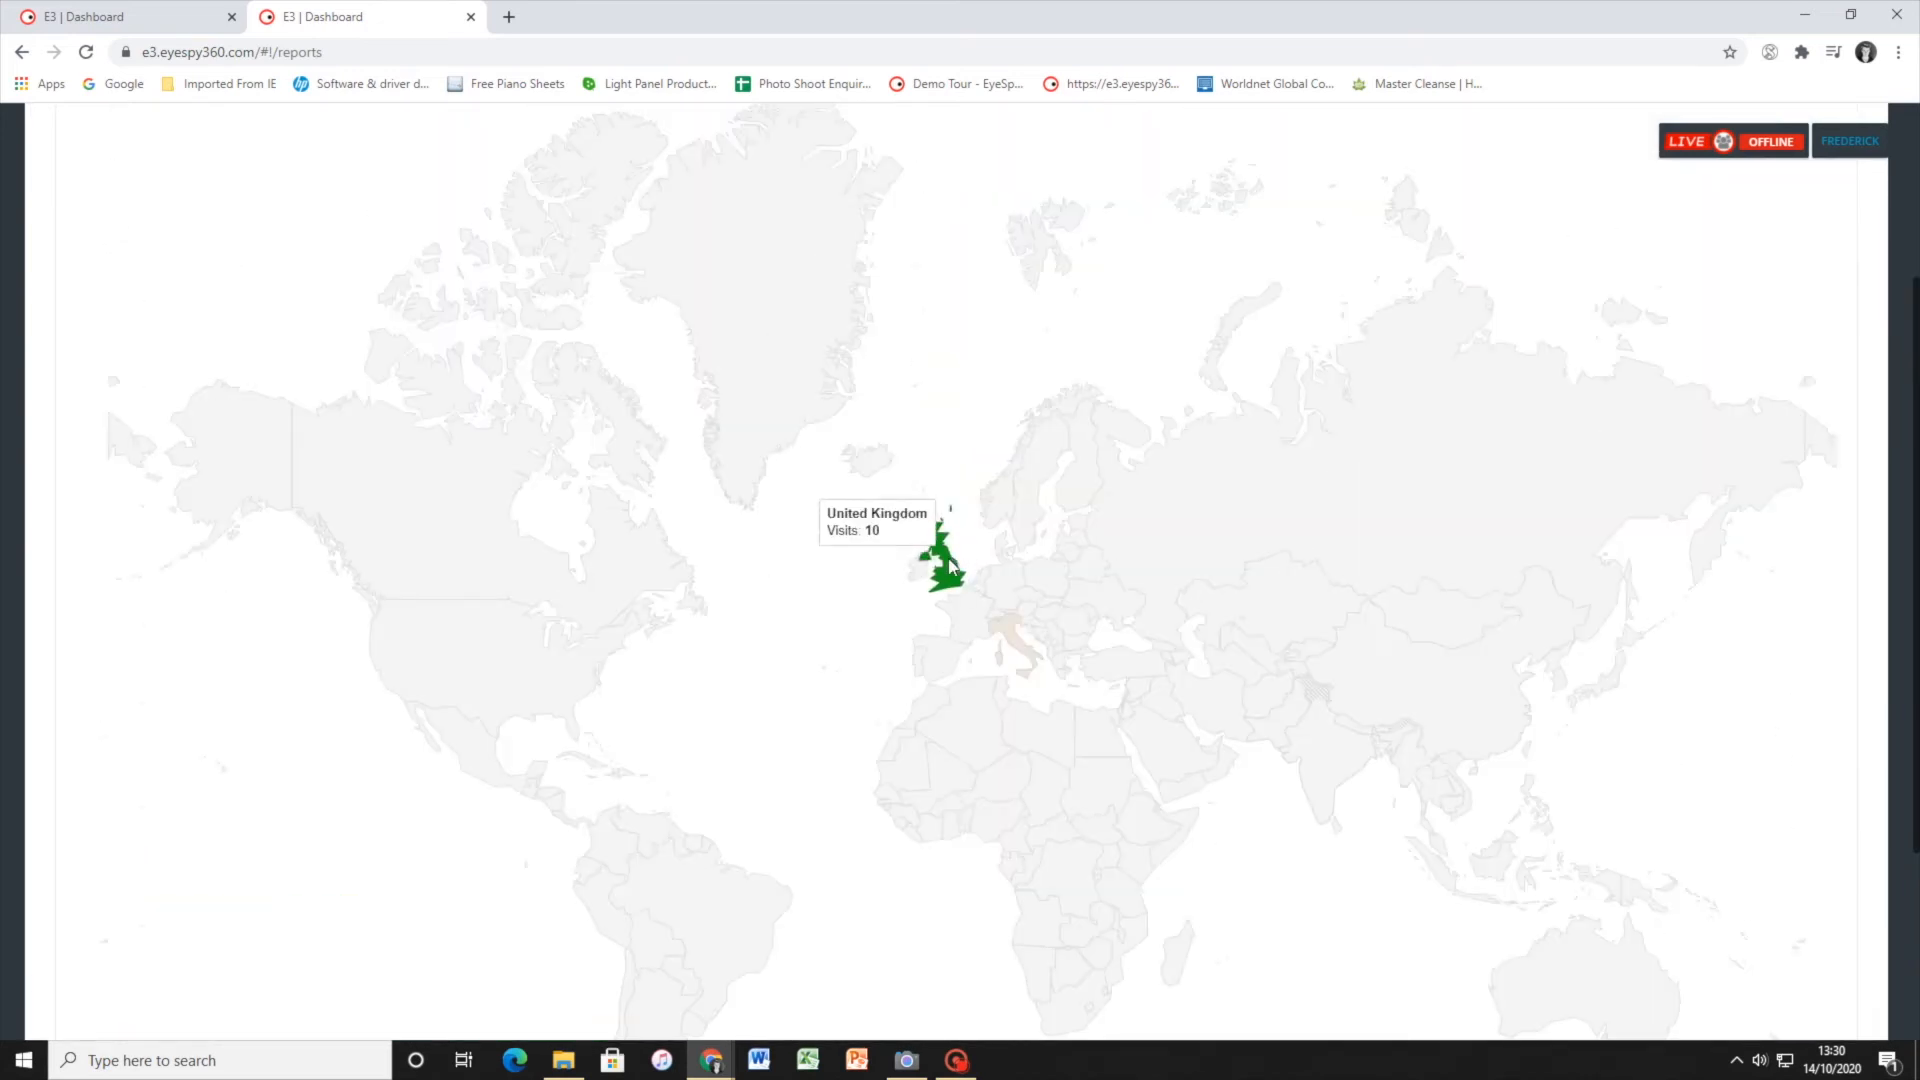
mouse_move(1011, 643)
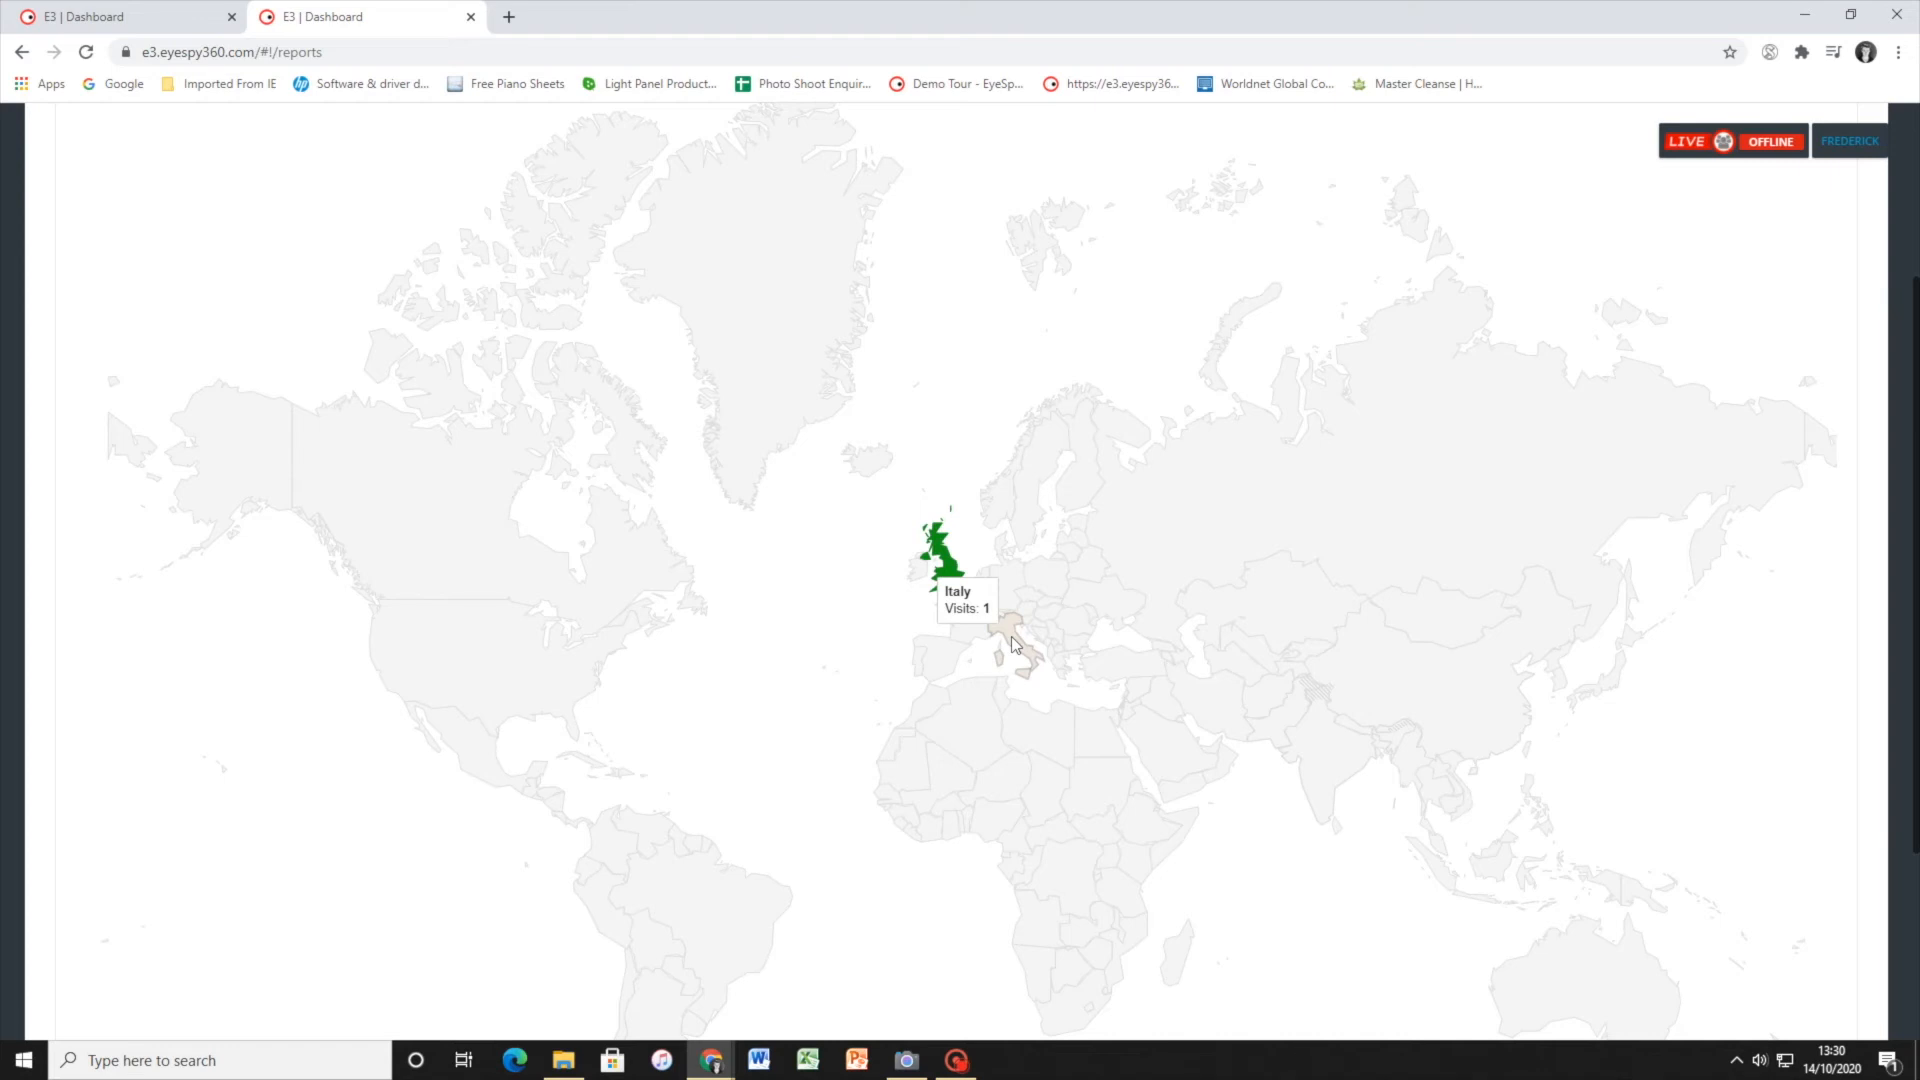
scroll(837, 528, up, 3)
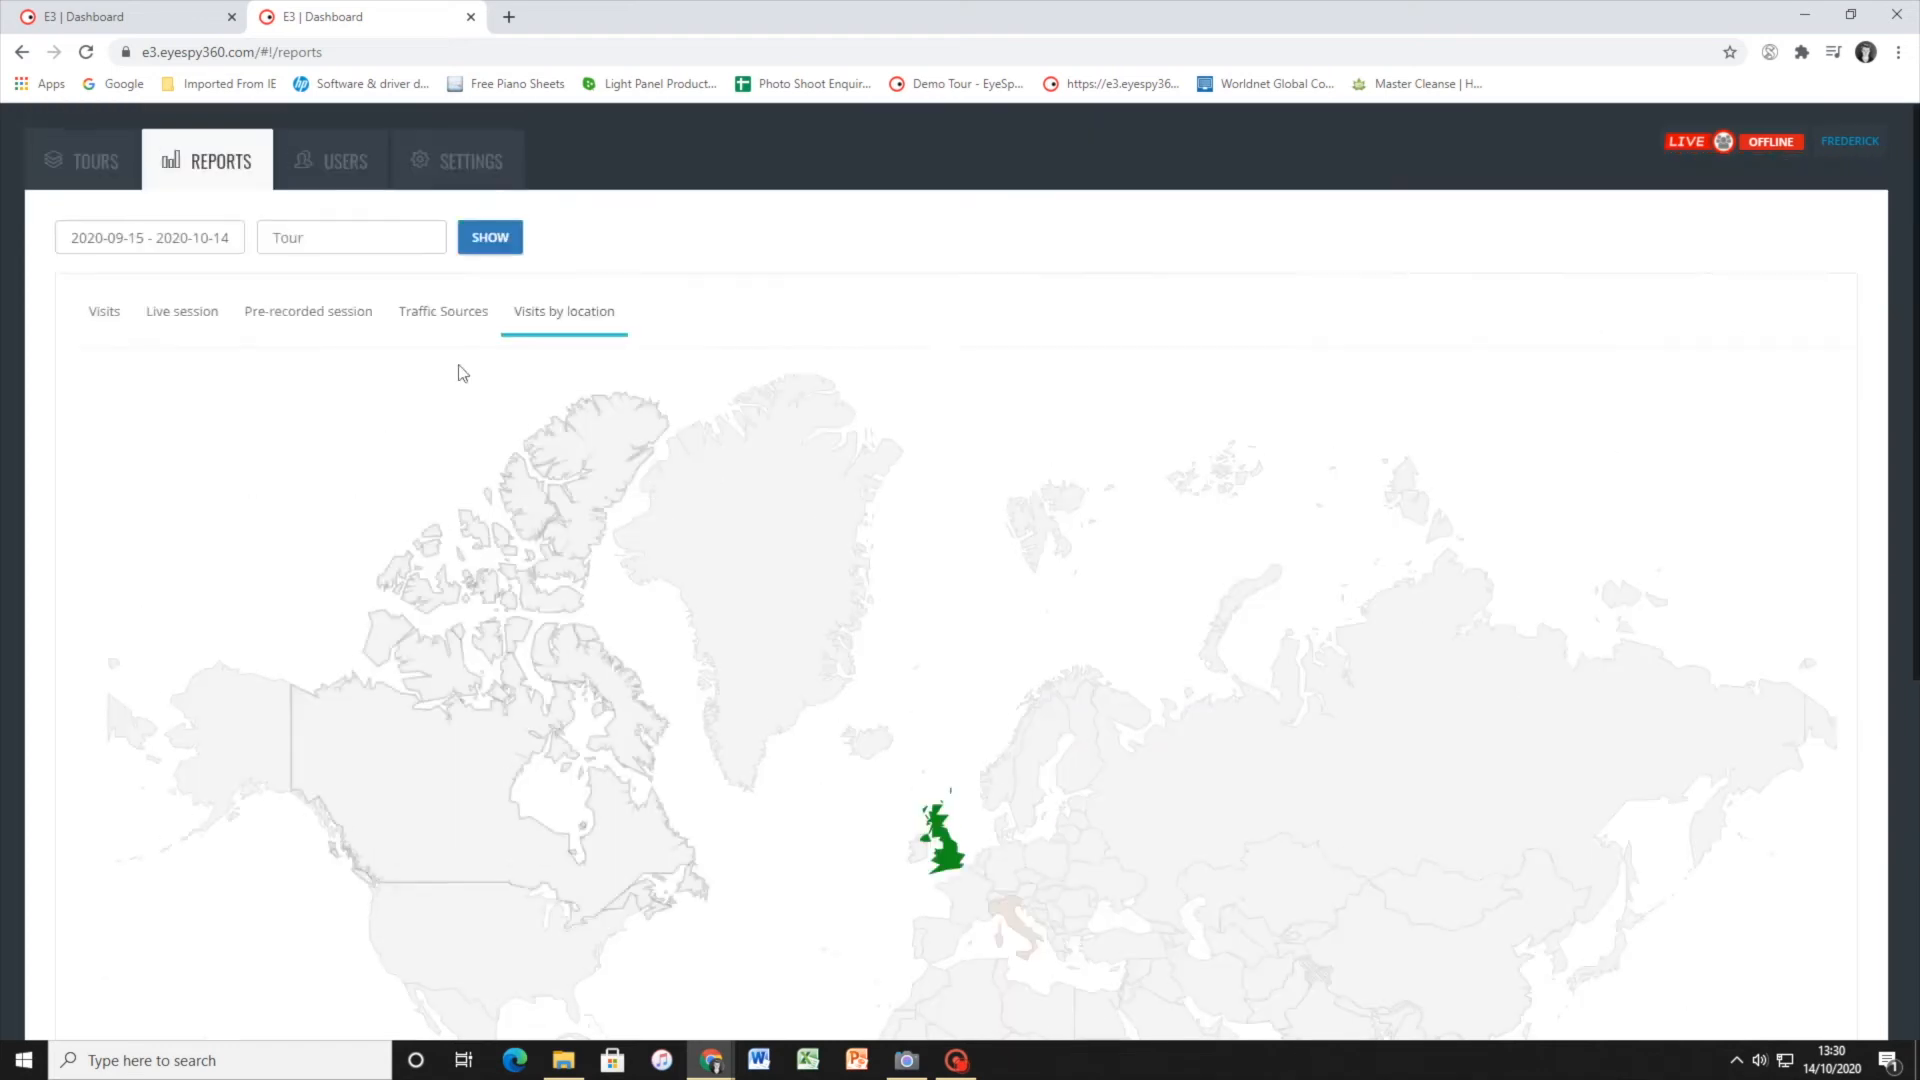
Open the user management area and review the account's users and groups
click(348, 175)
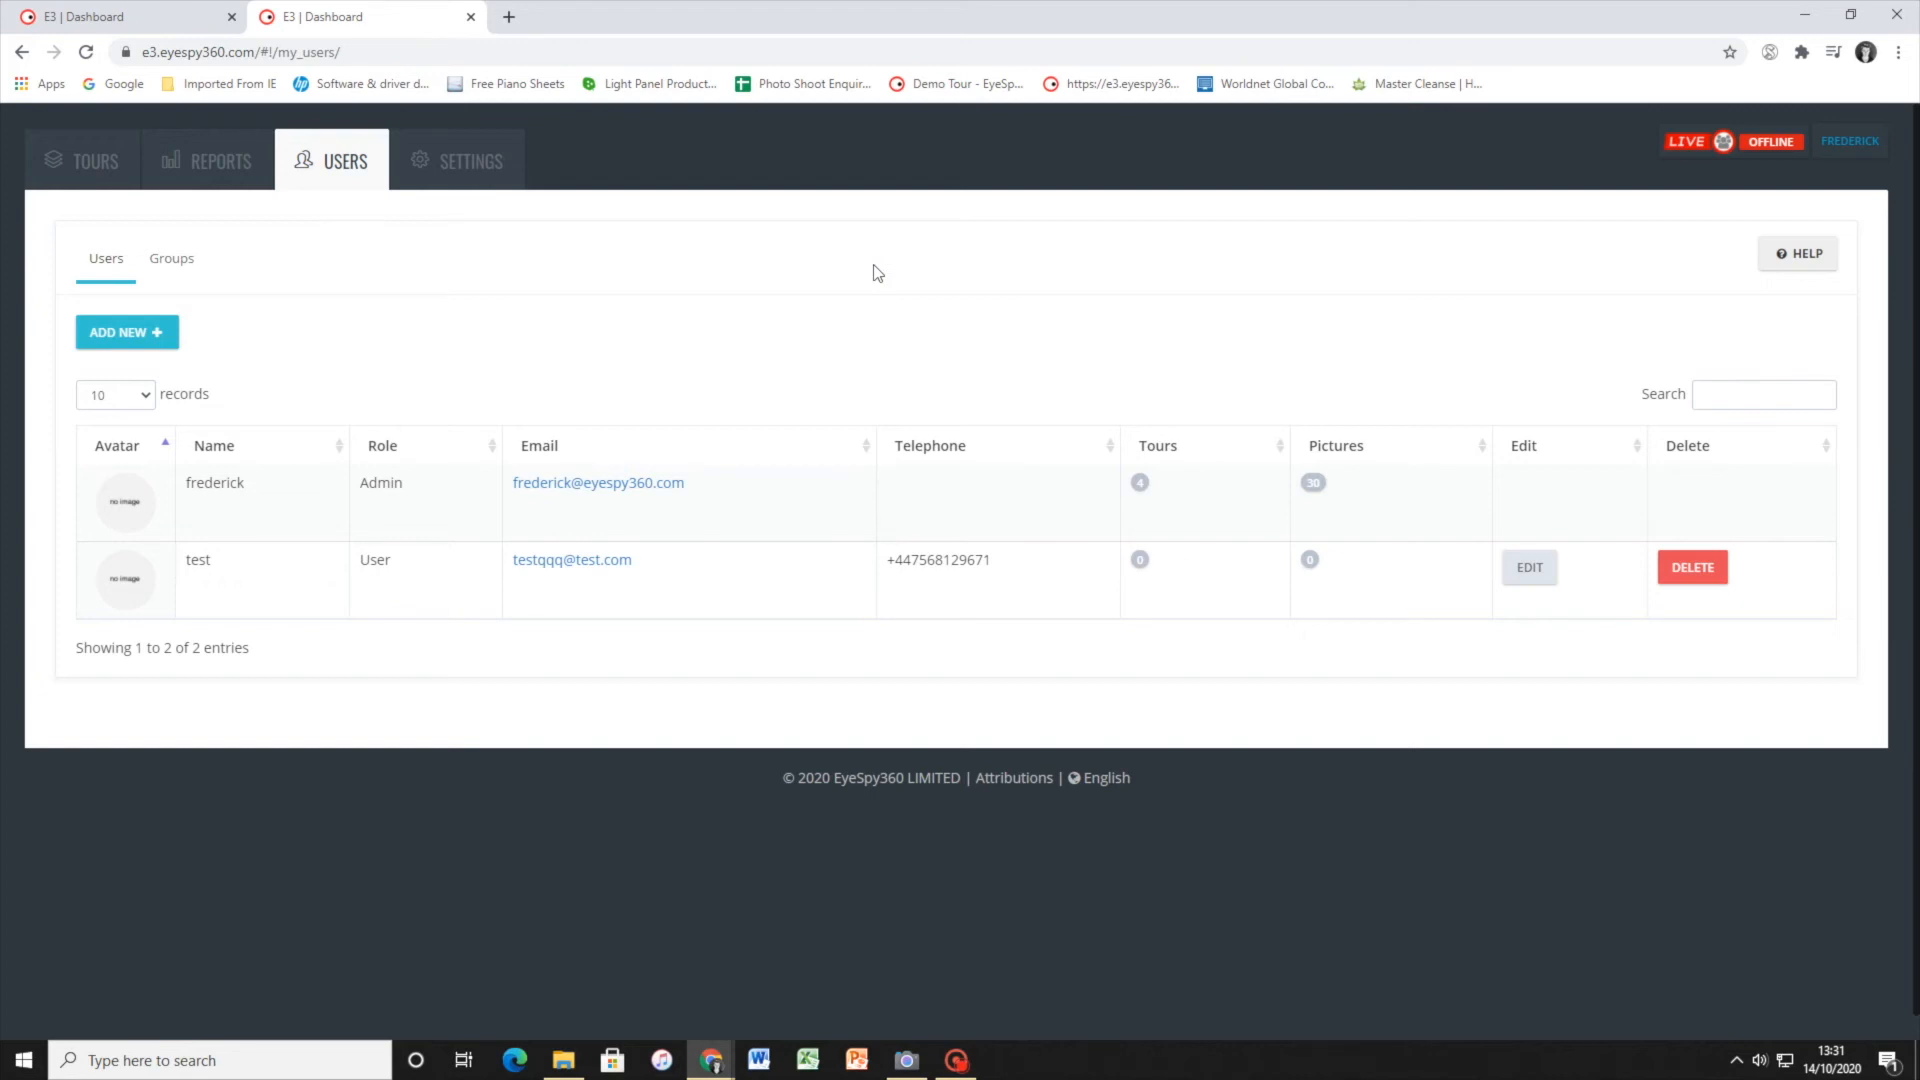
click(168, 257)
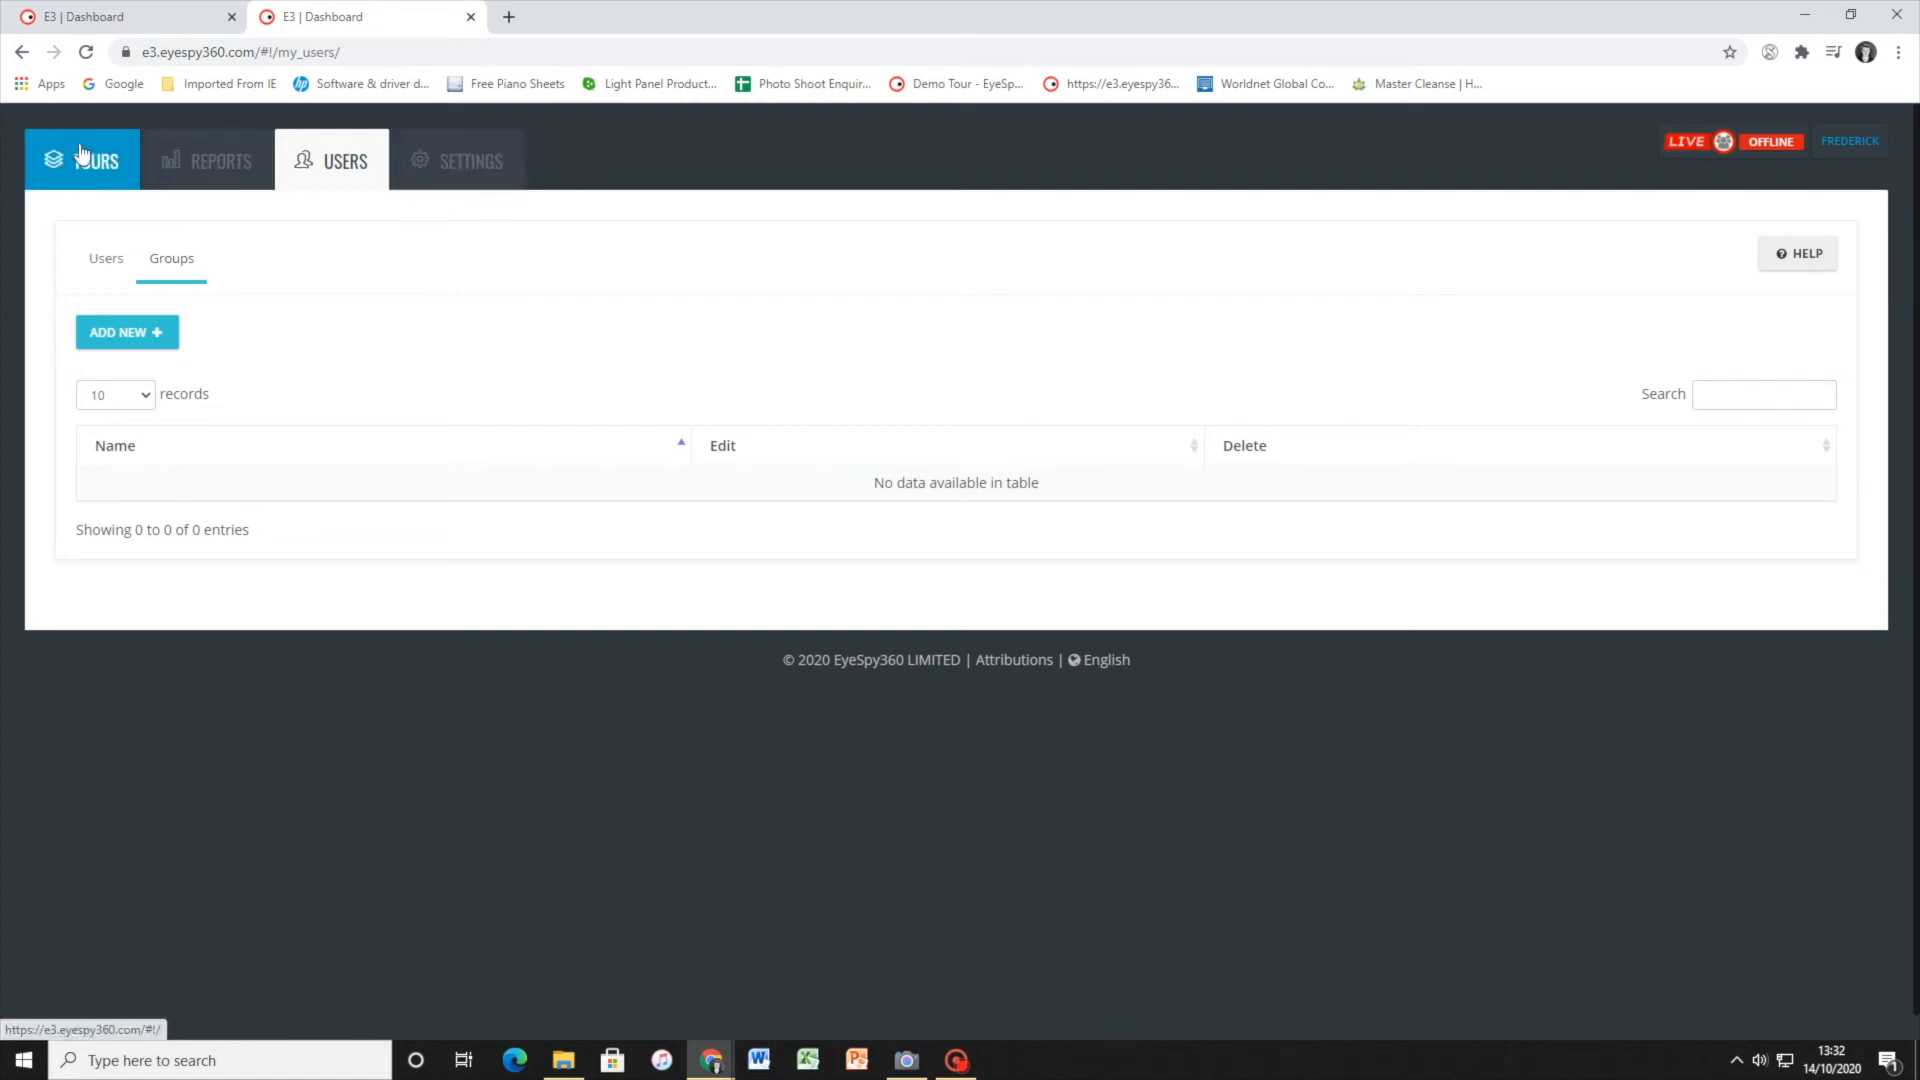
Return to the published tour's settings, view the autorotate choices, and preview Show Thumbnails switched on before restoring its default
click(110, 12)
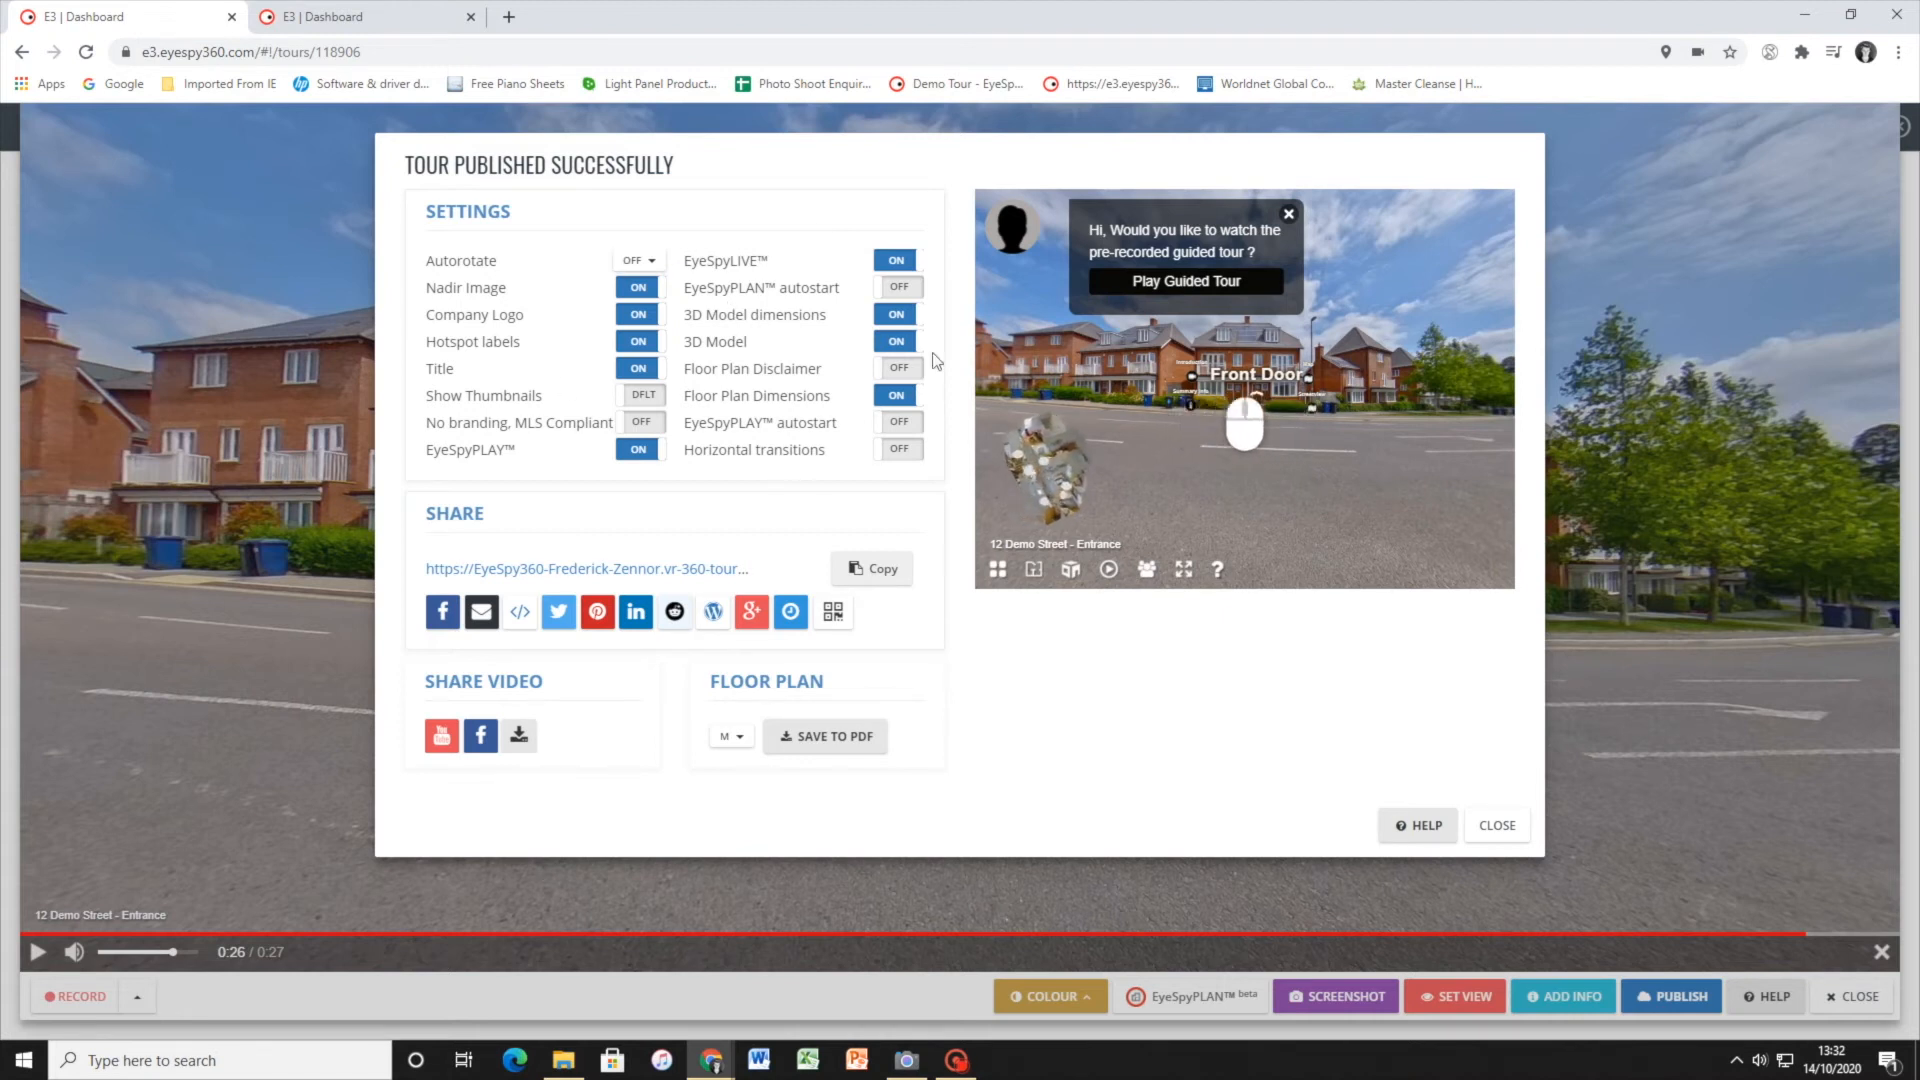
click(631, 263)
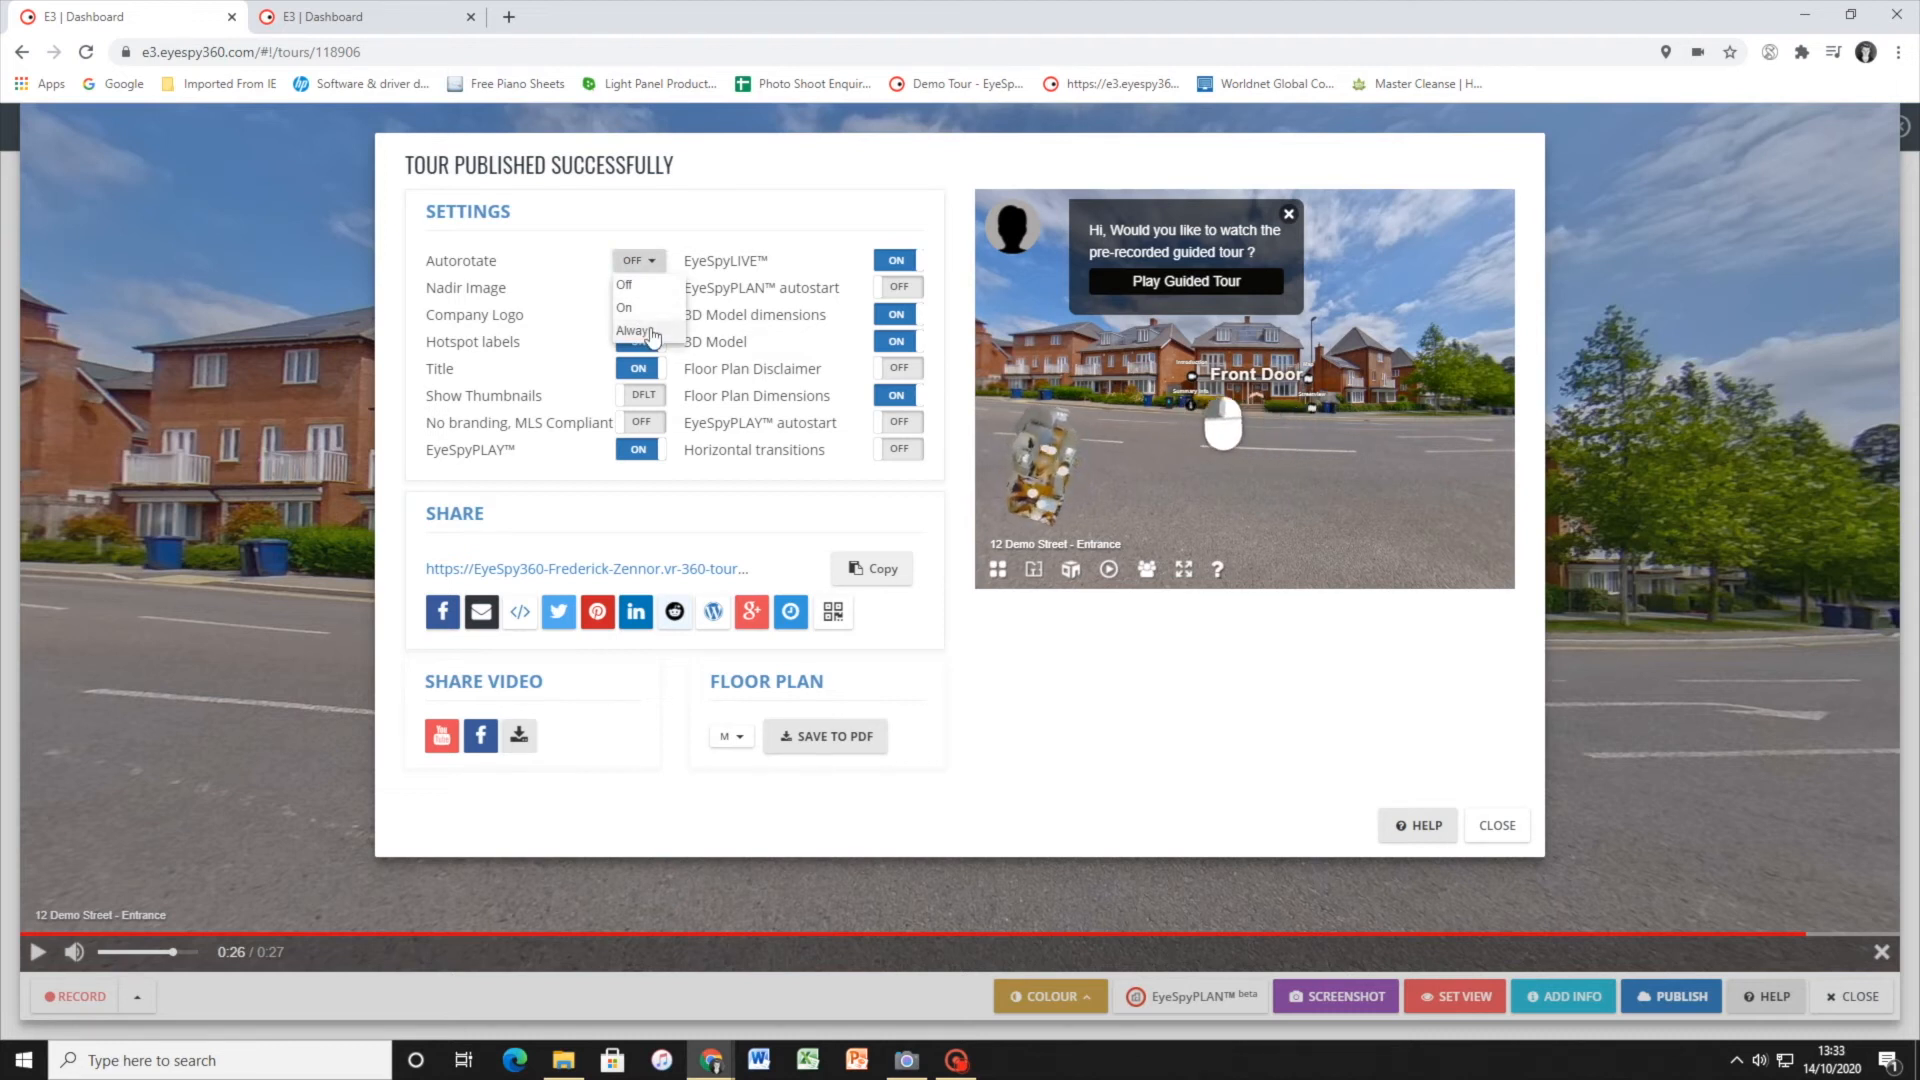
click(528, 279)
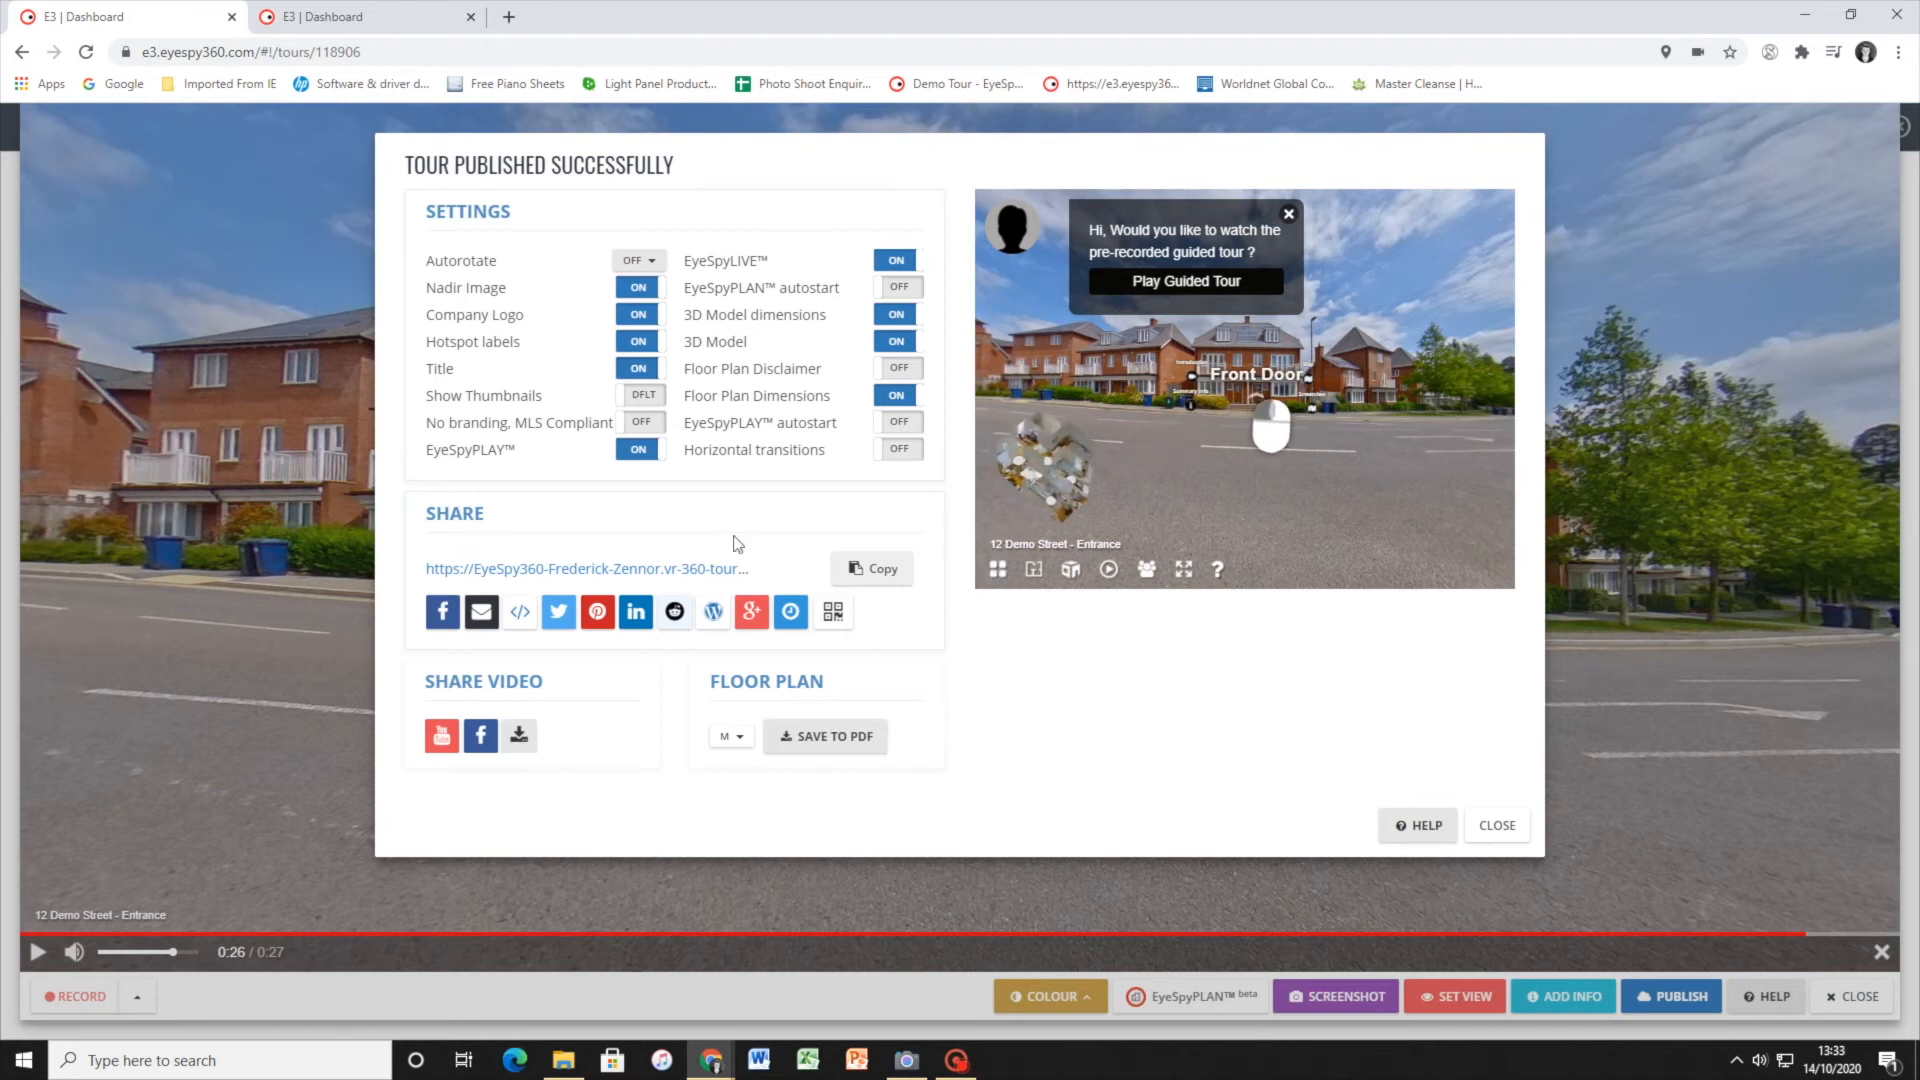
click(643, 397)
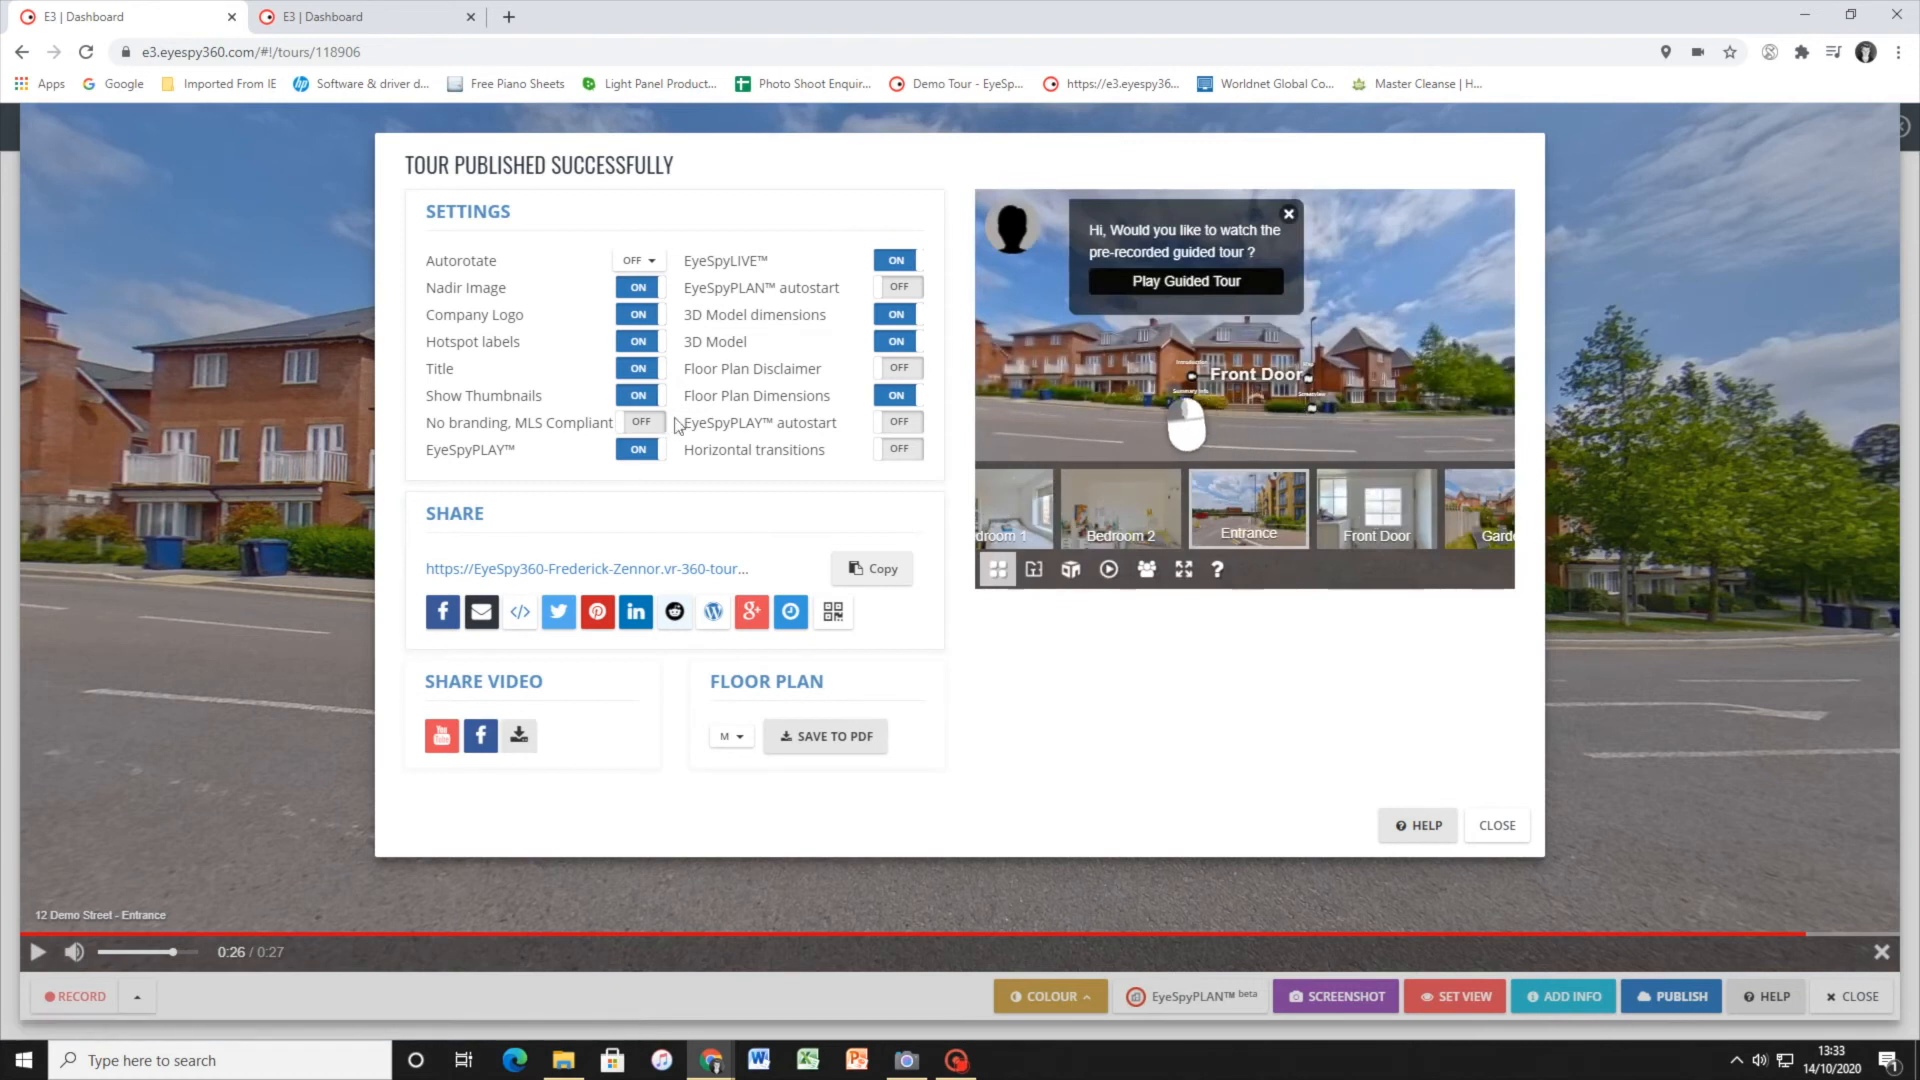
click(640, 396)
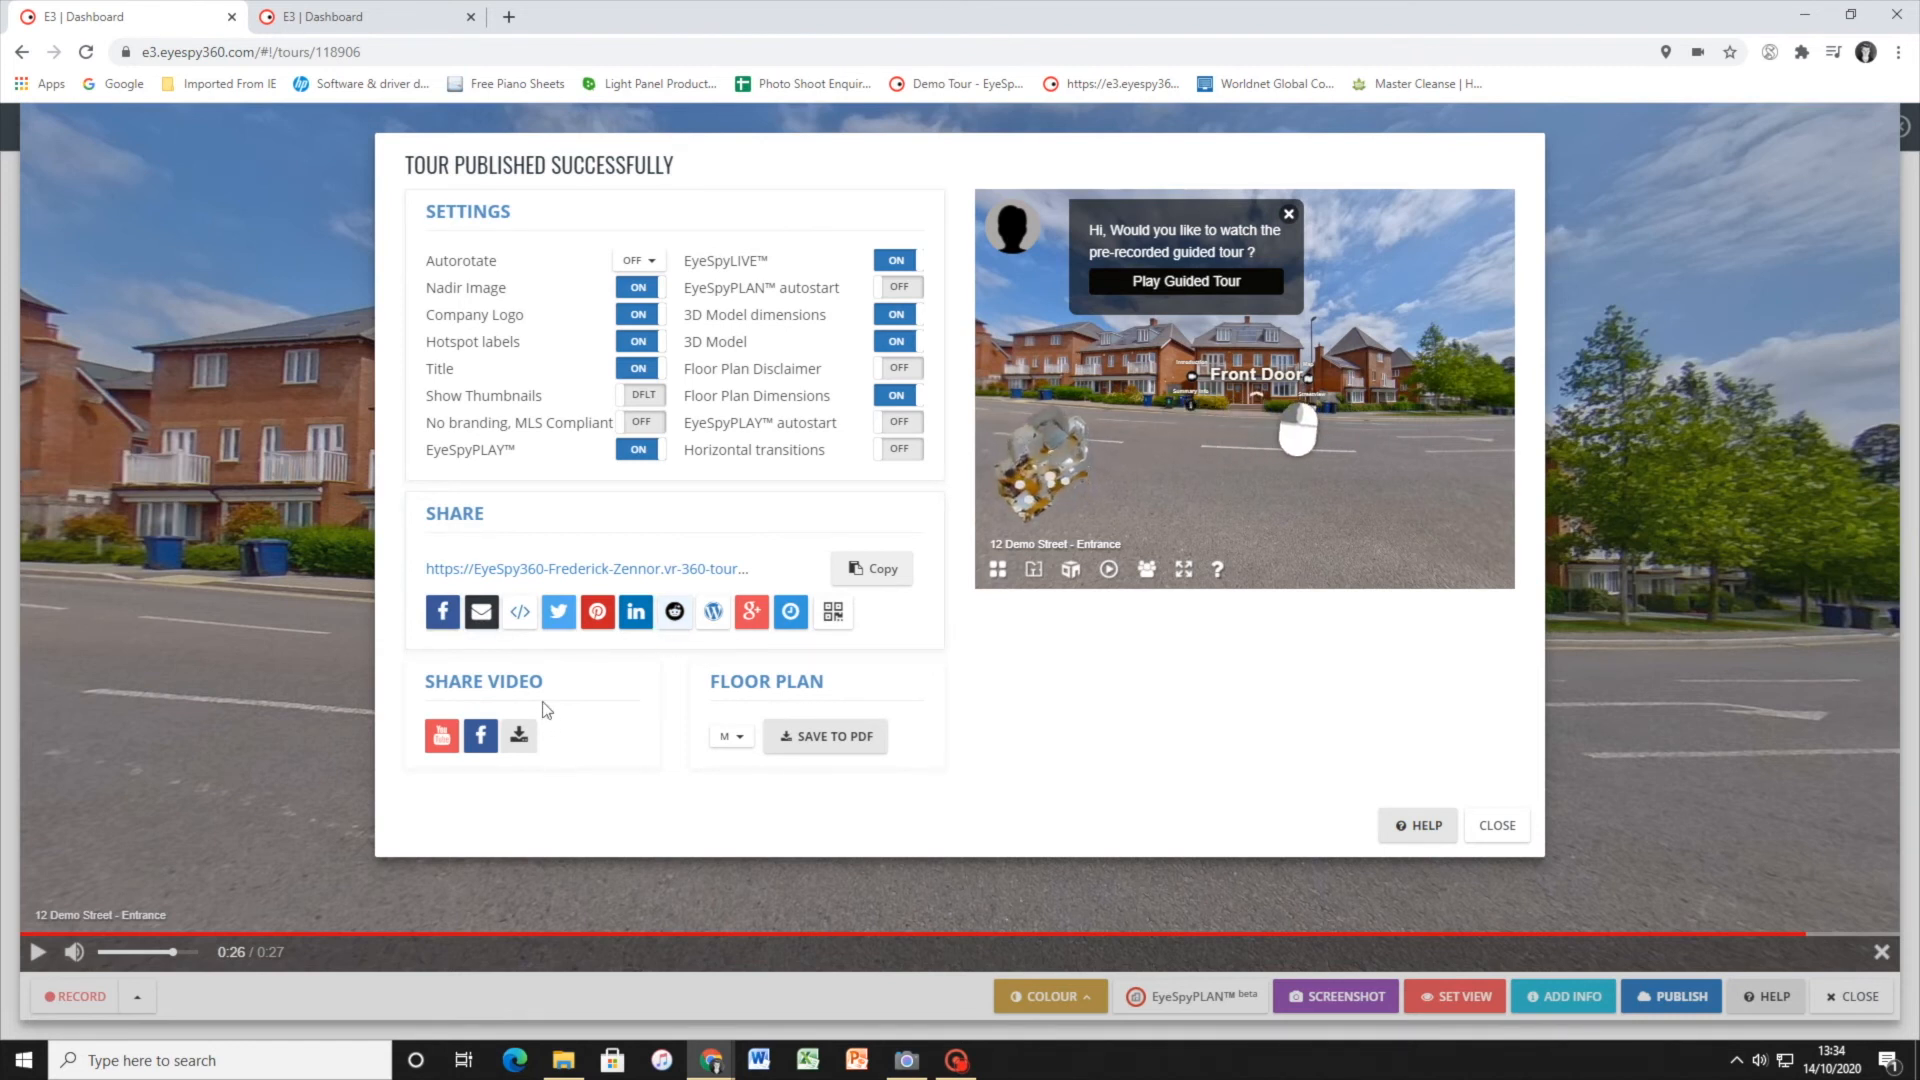
View the published tour's embed code and examine the month, day and hour choices for an expiring link
click(520, 613)
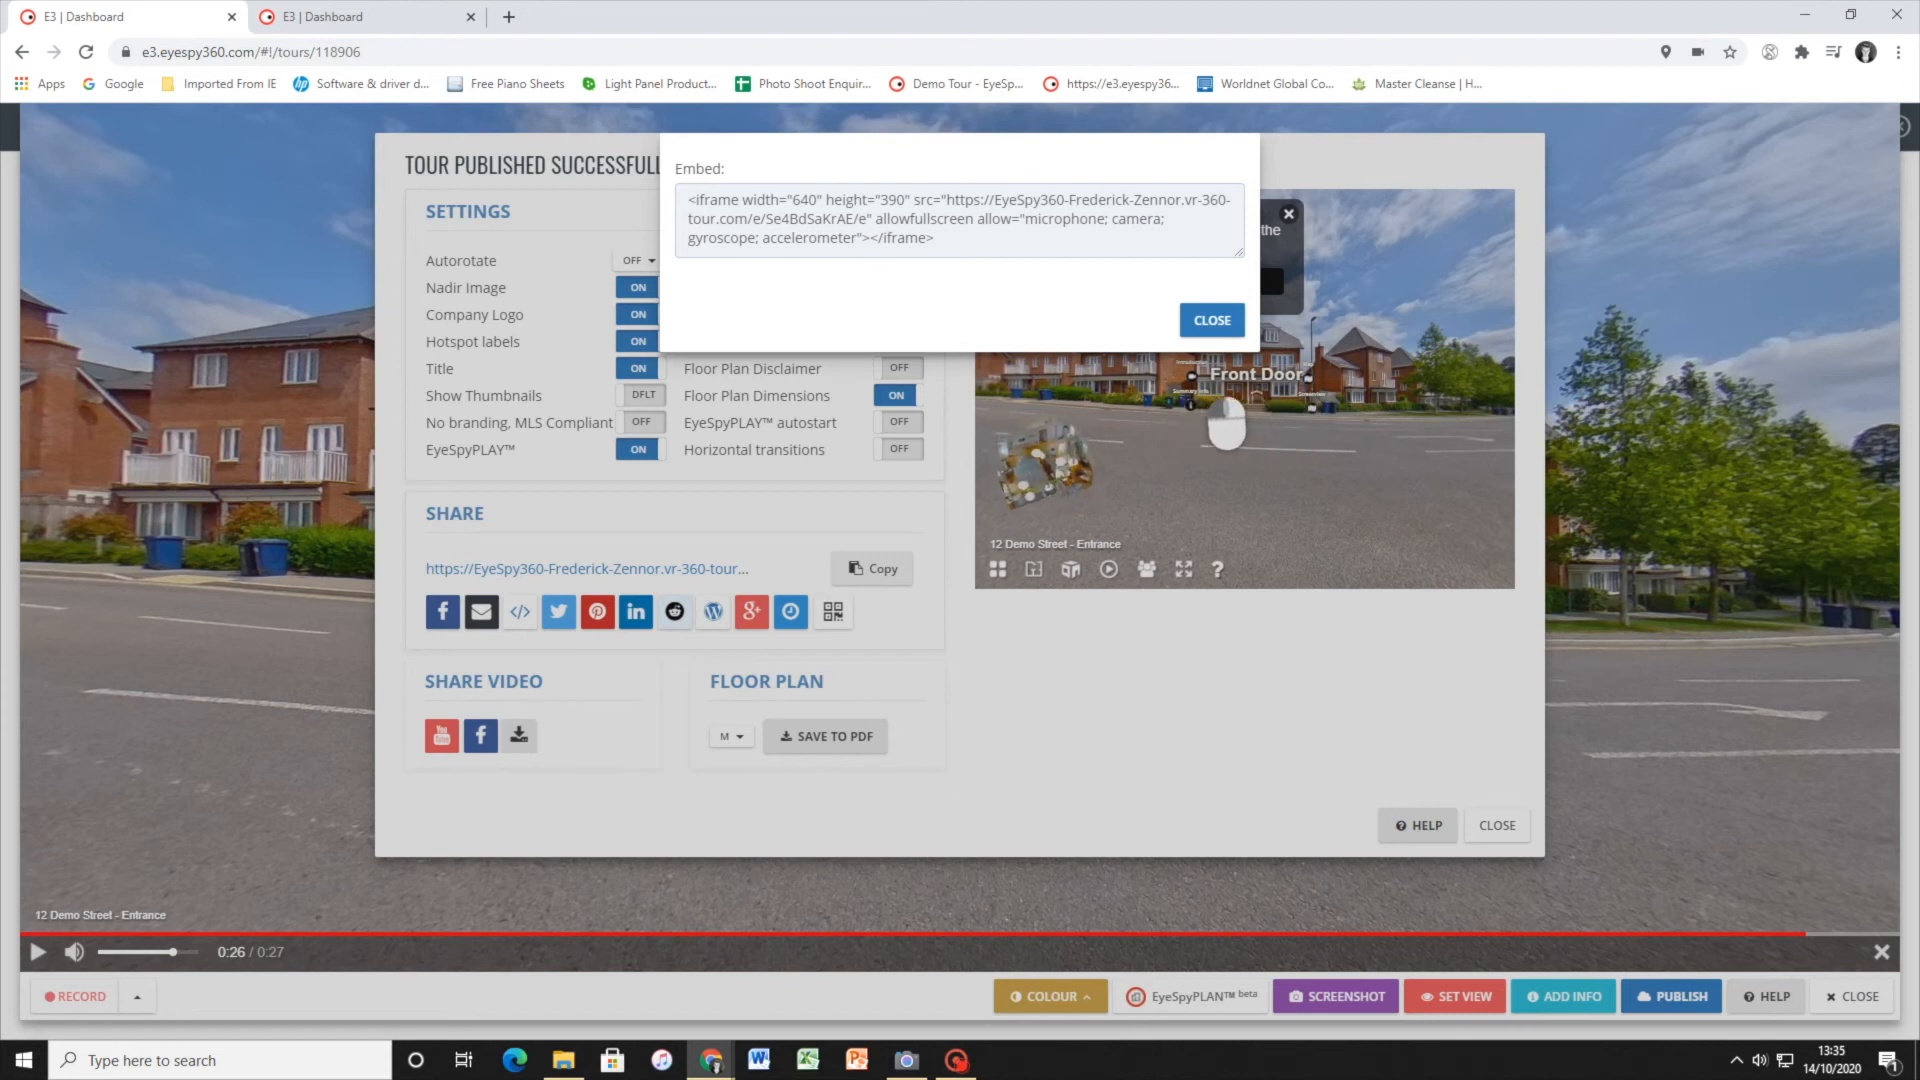
click(1206, 320)
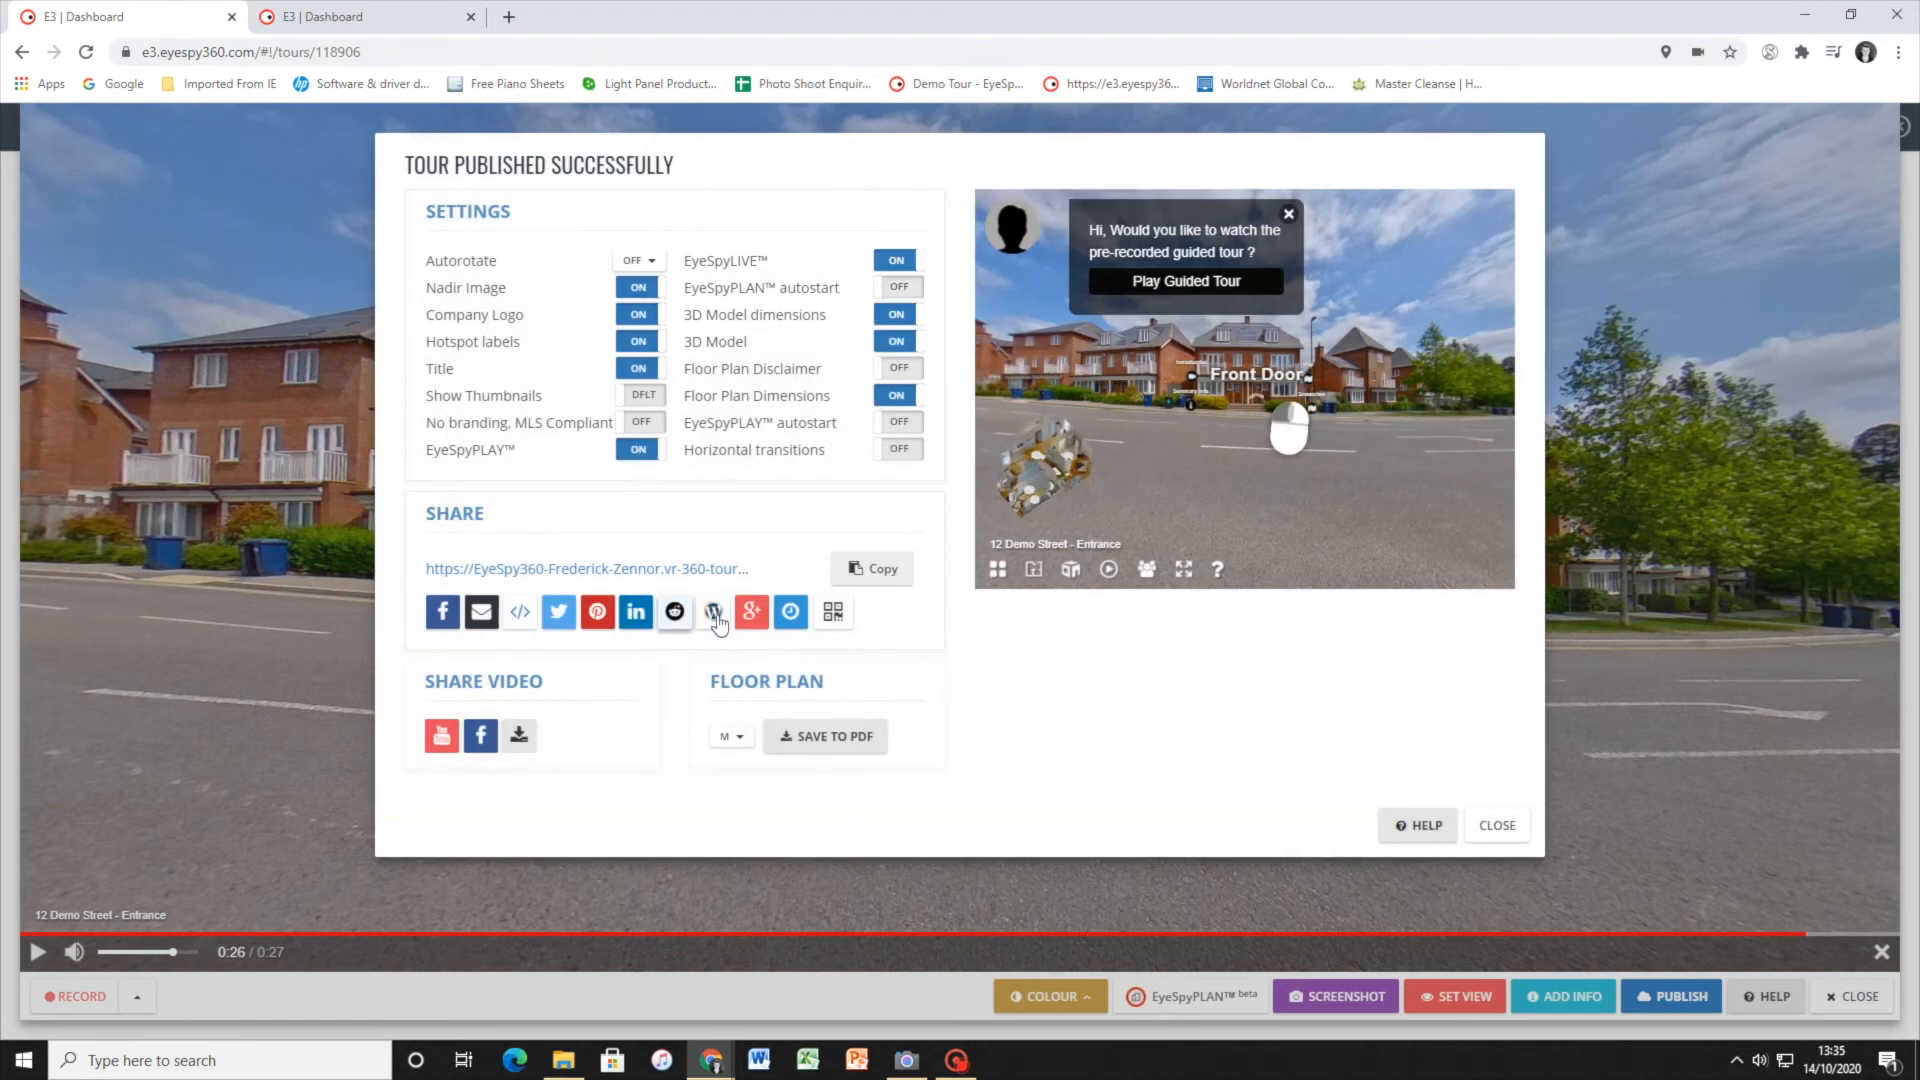
click(789, 615)
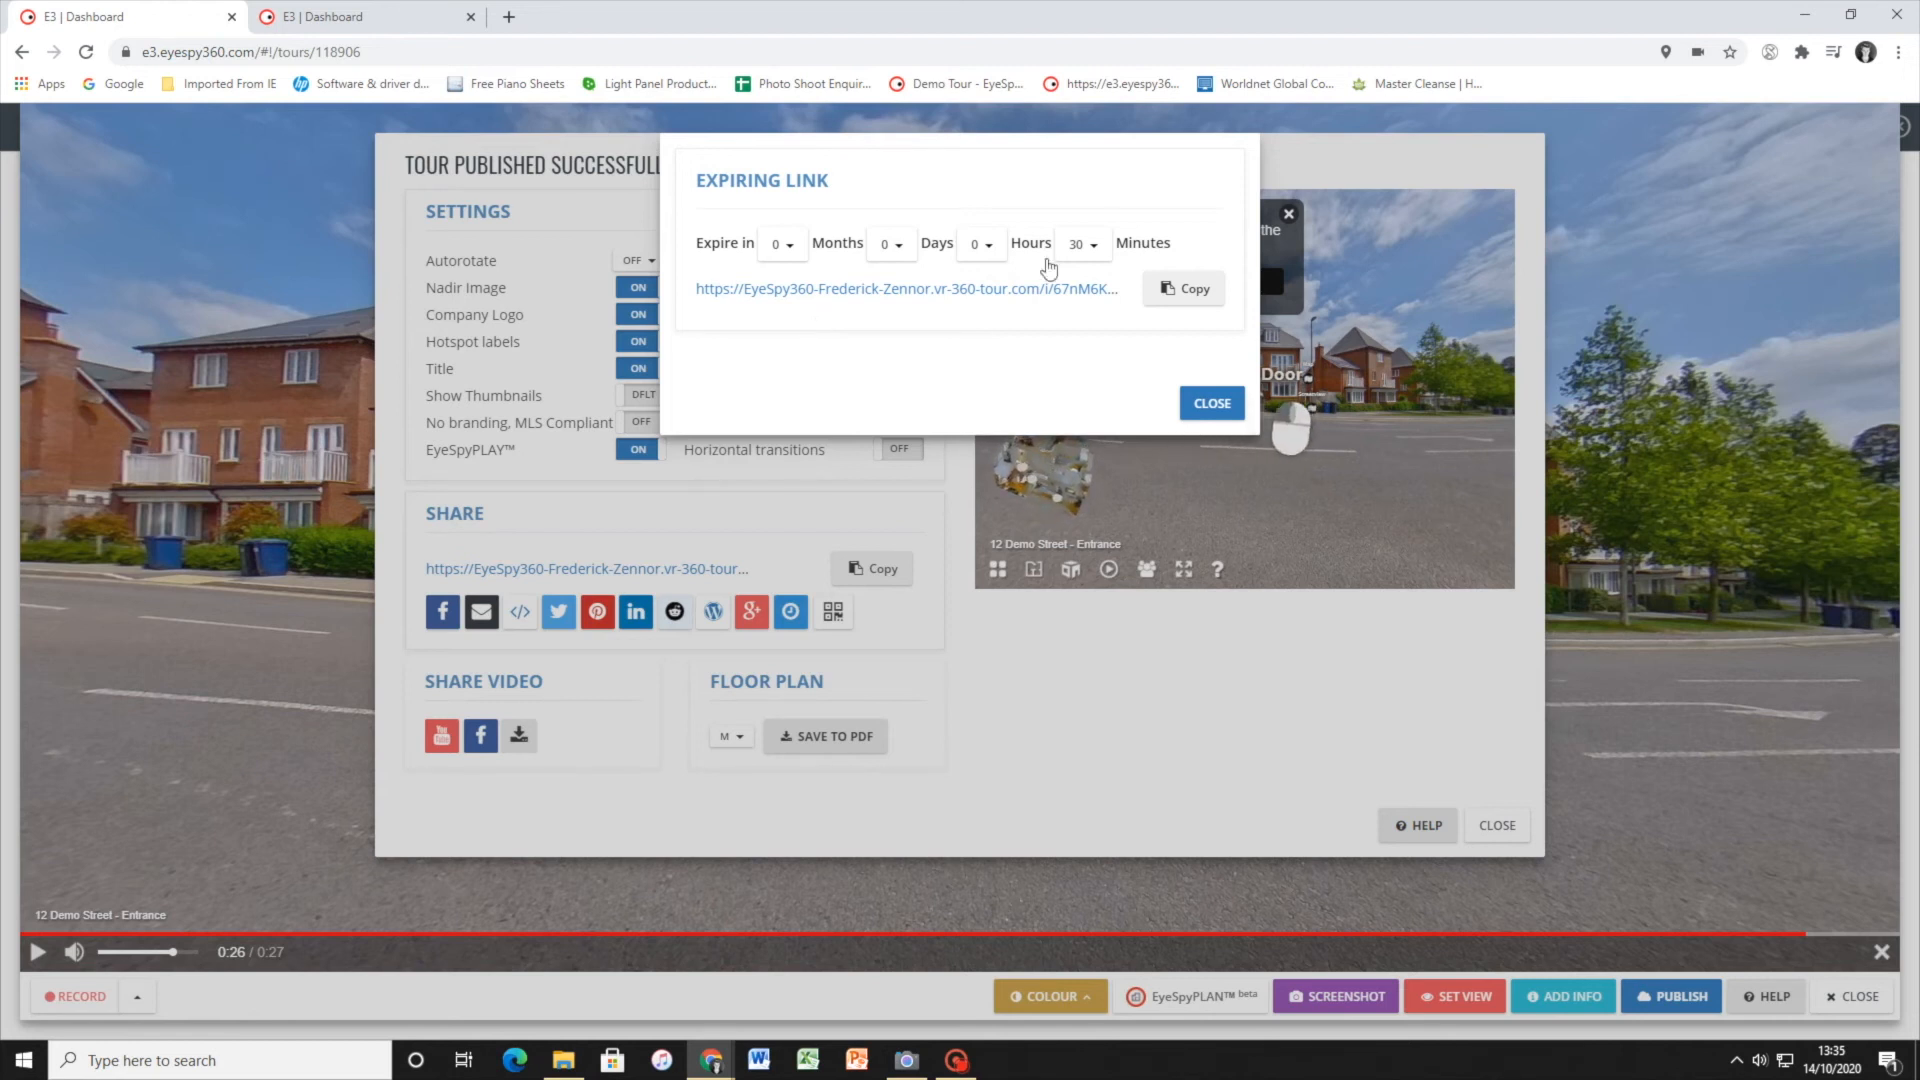
click(986, 244)
click(980, 244)
click(895, 240)
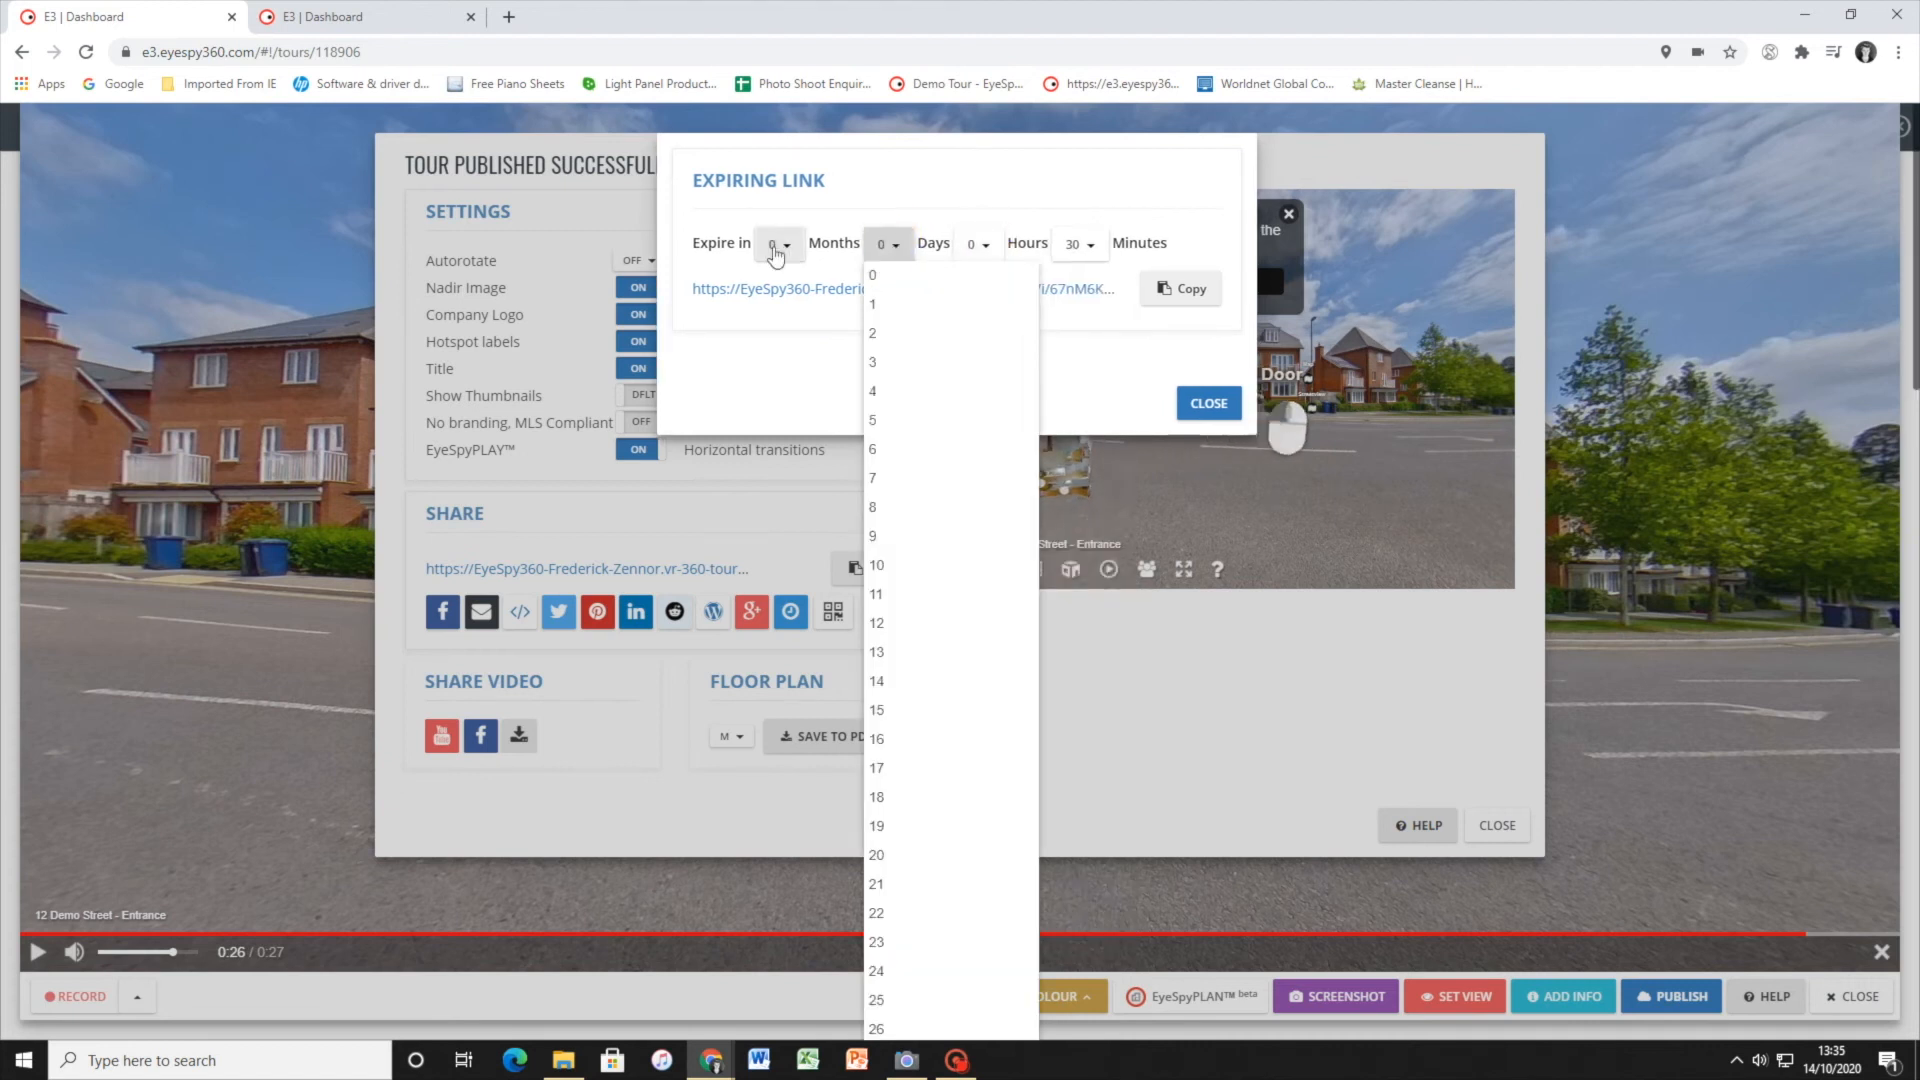
click(782, 244)
click(888, 244)
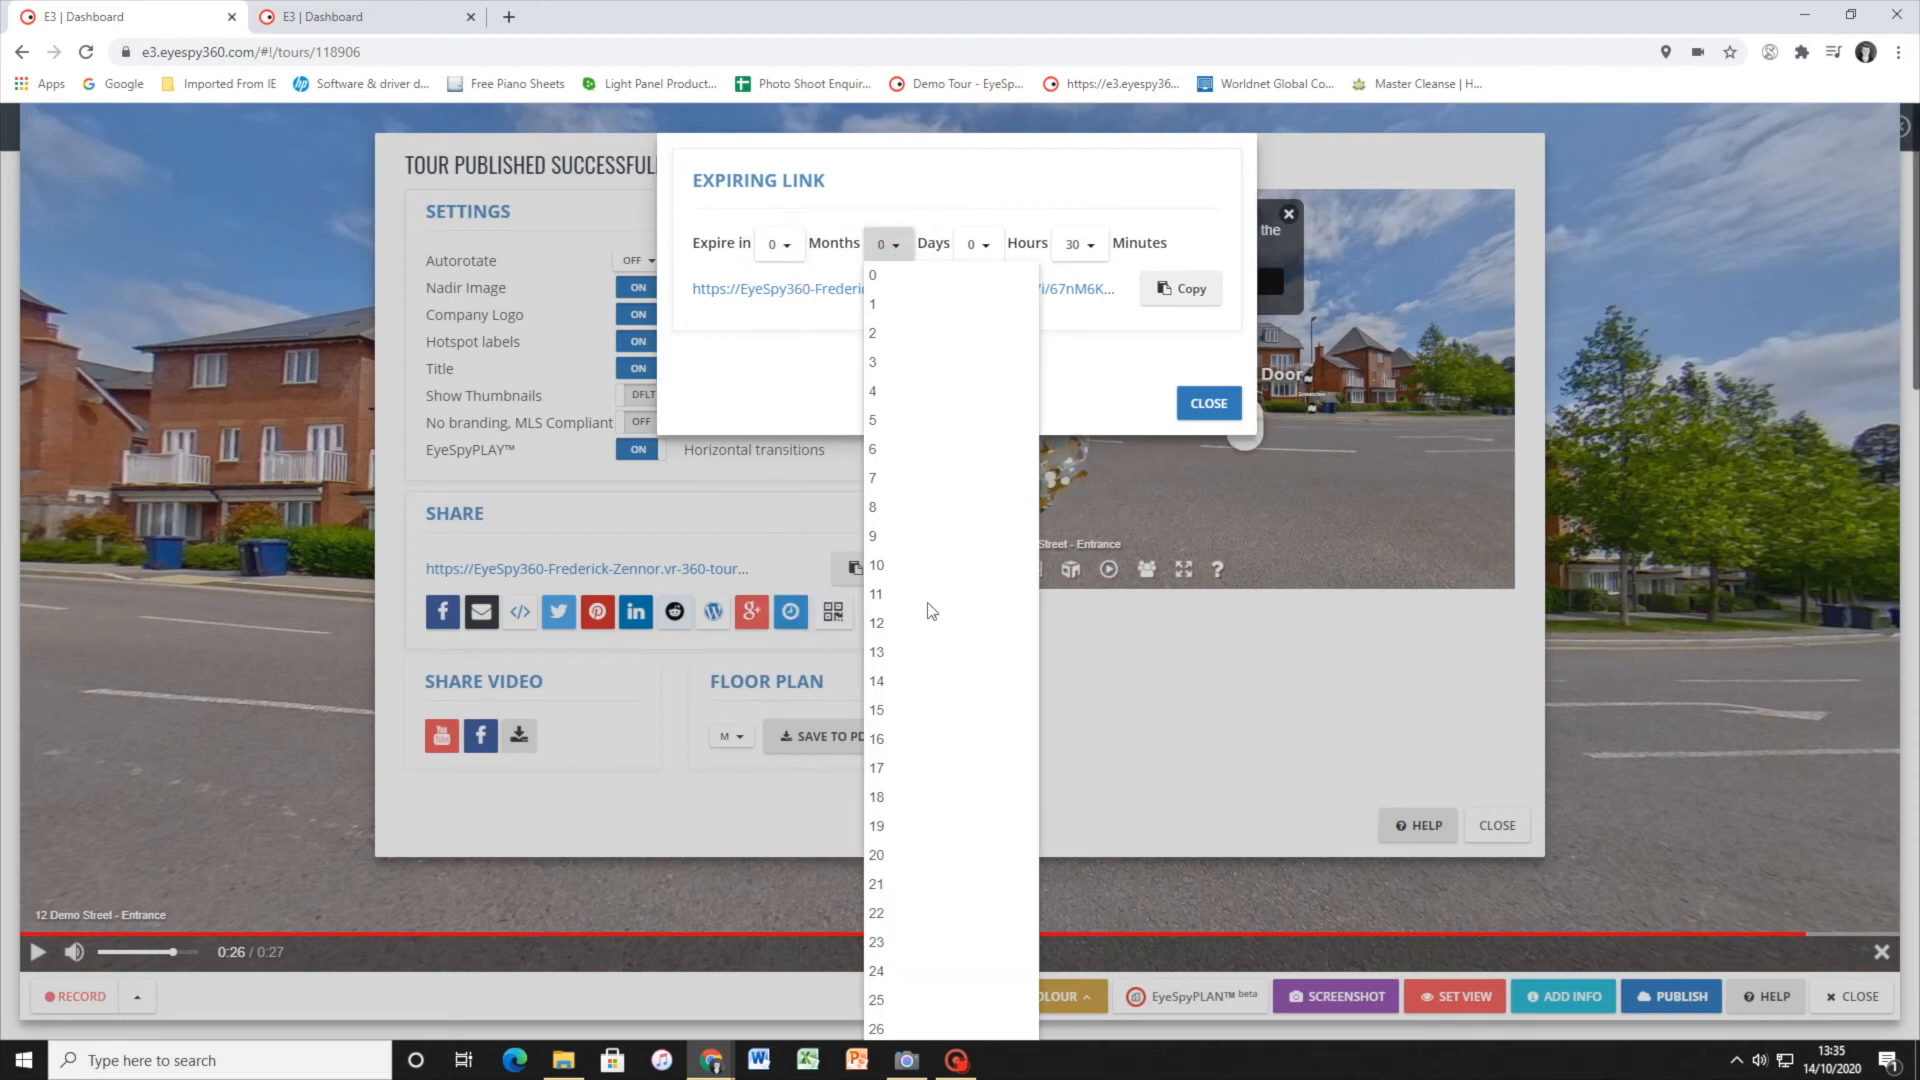
click(780, 244)
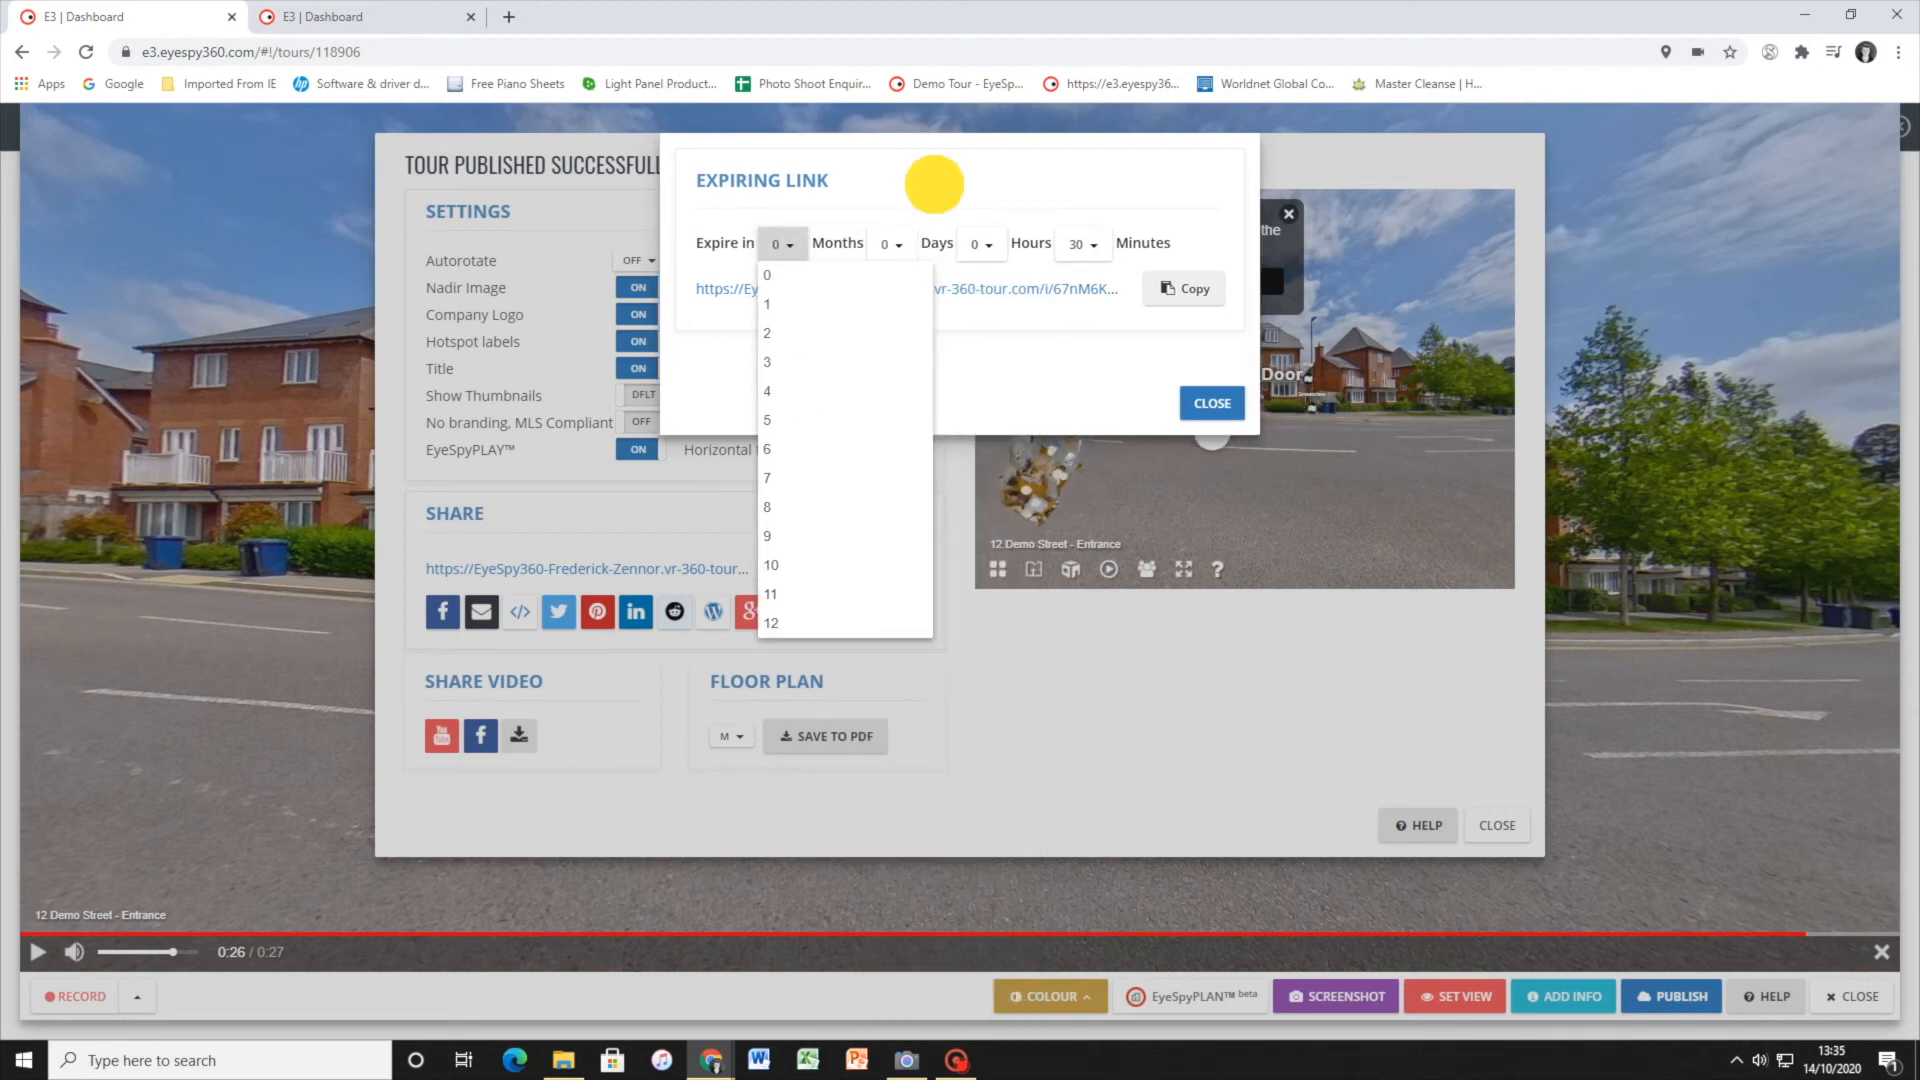
click(934, 184)
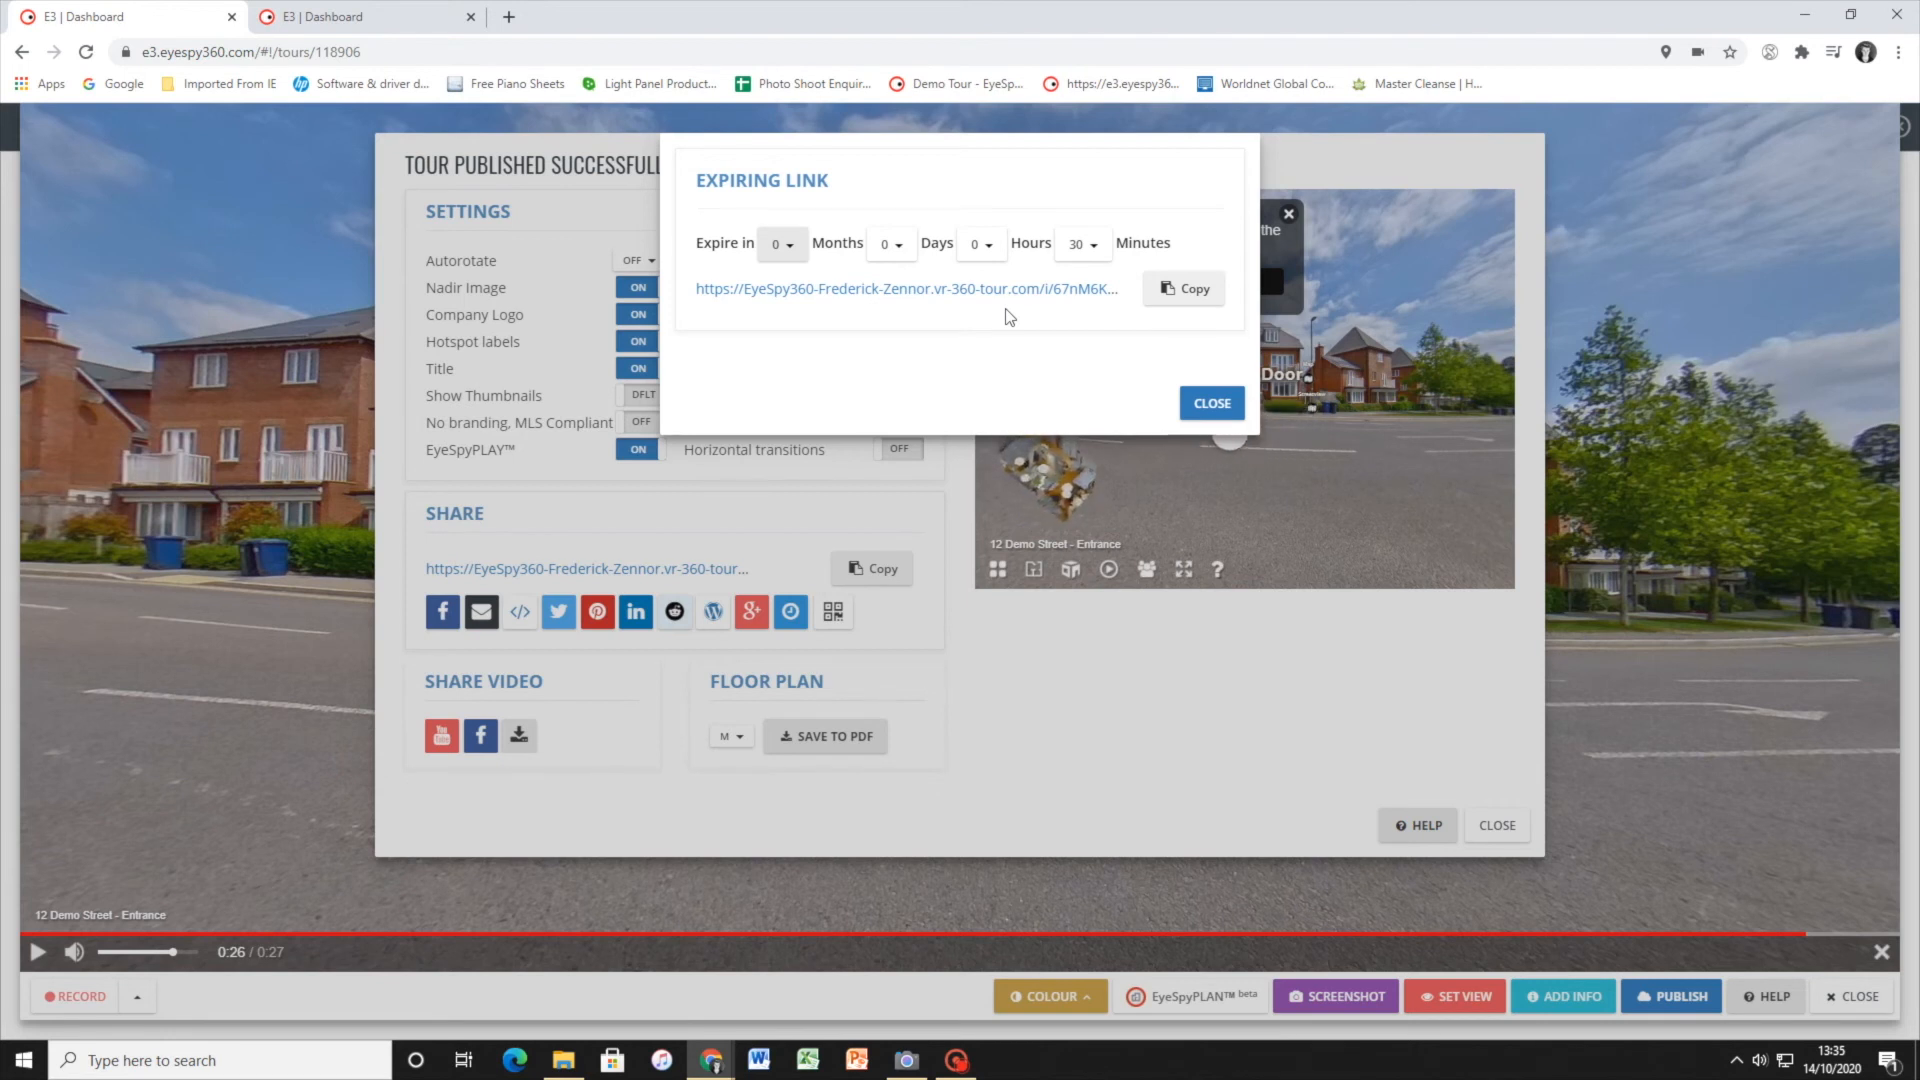
click(1210, 405)
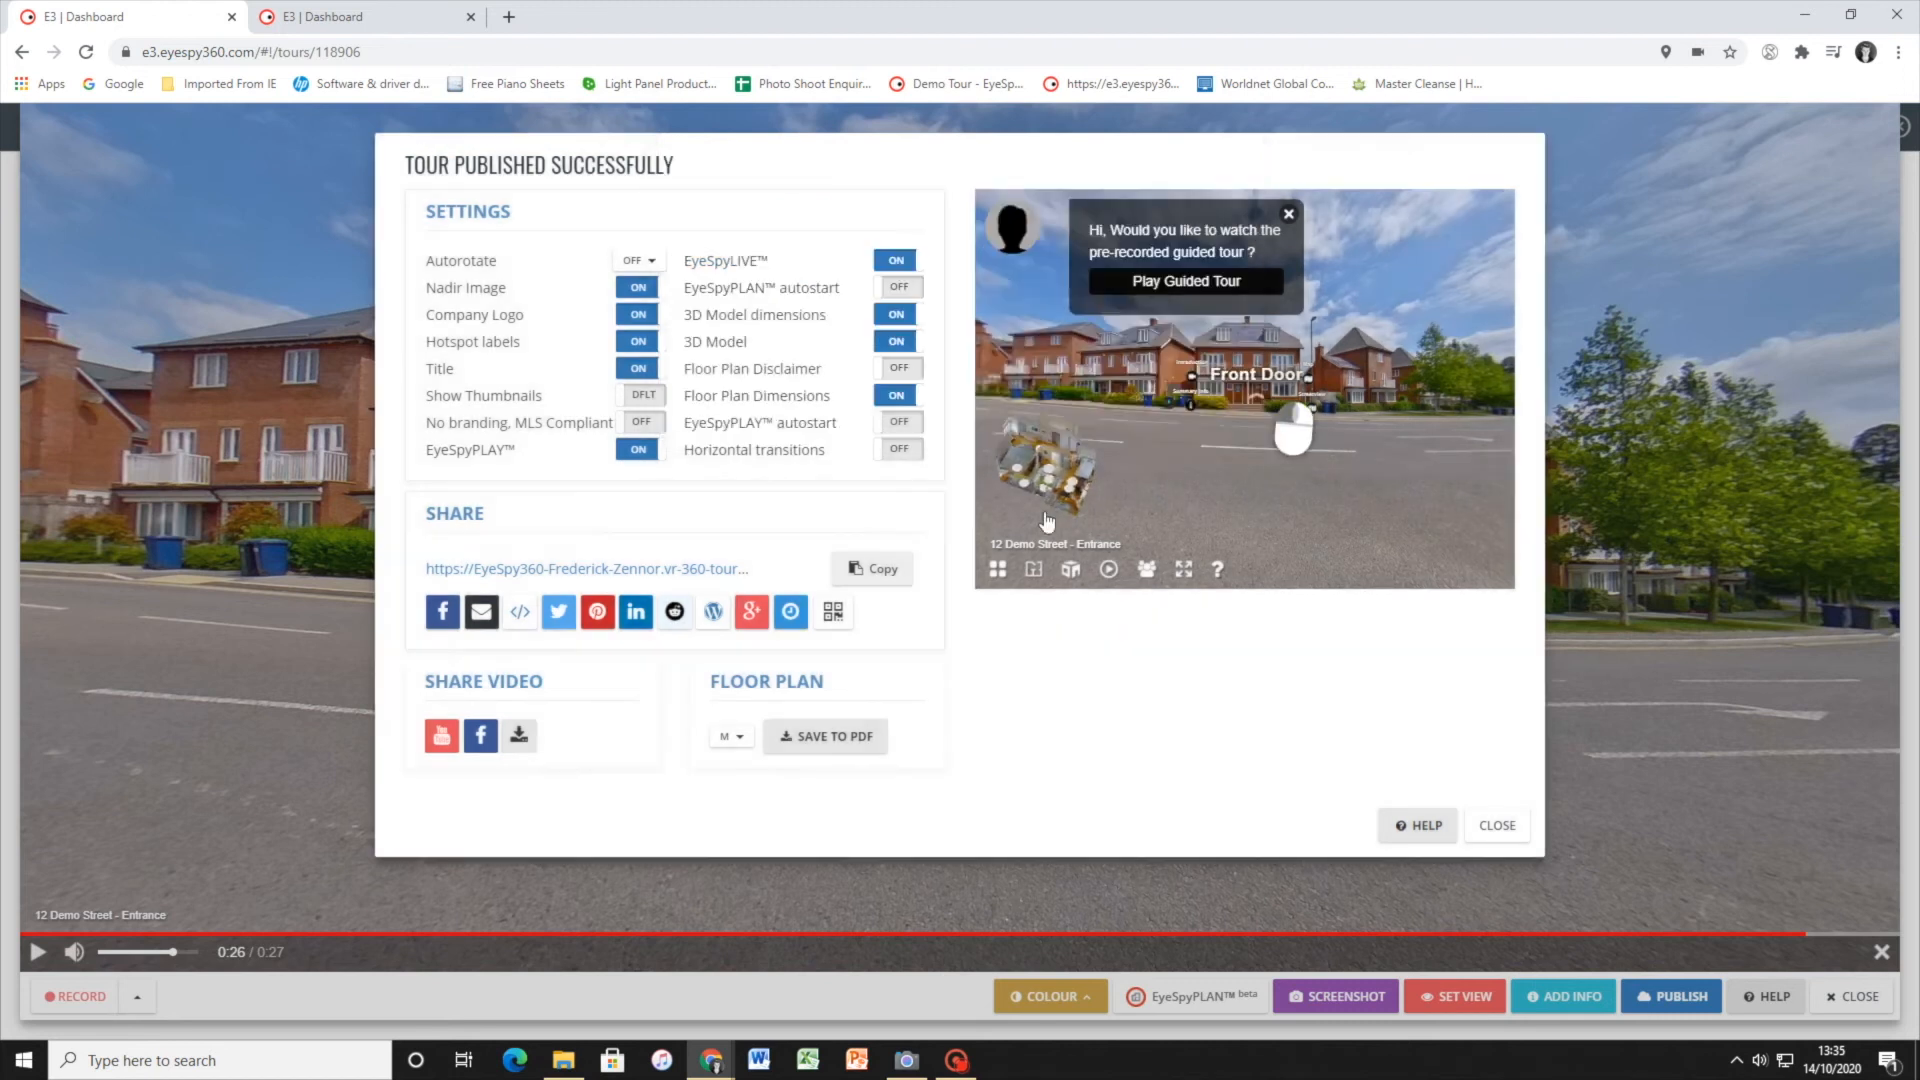
Review the QR code formats and floor plan unit choices, and return to the tour's layout of linked panoramas
click(836, 612)
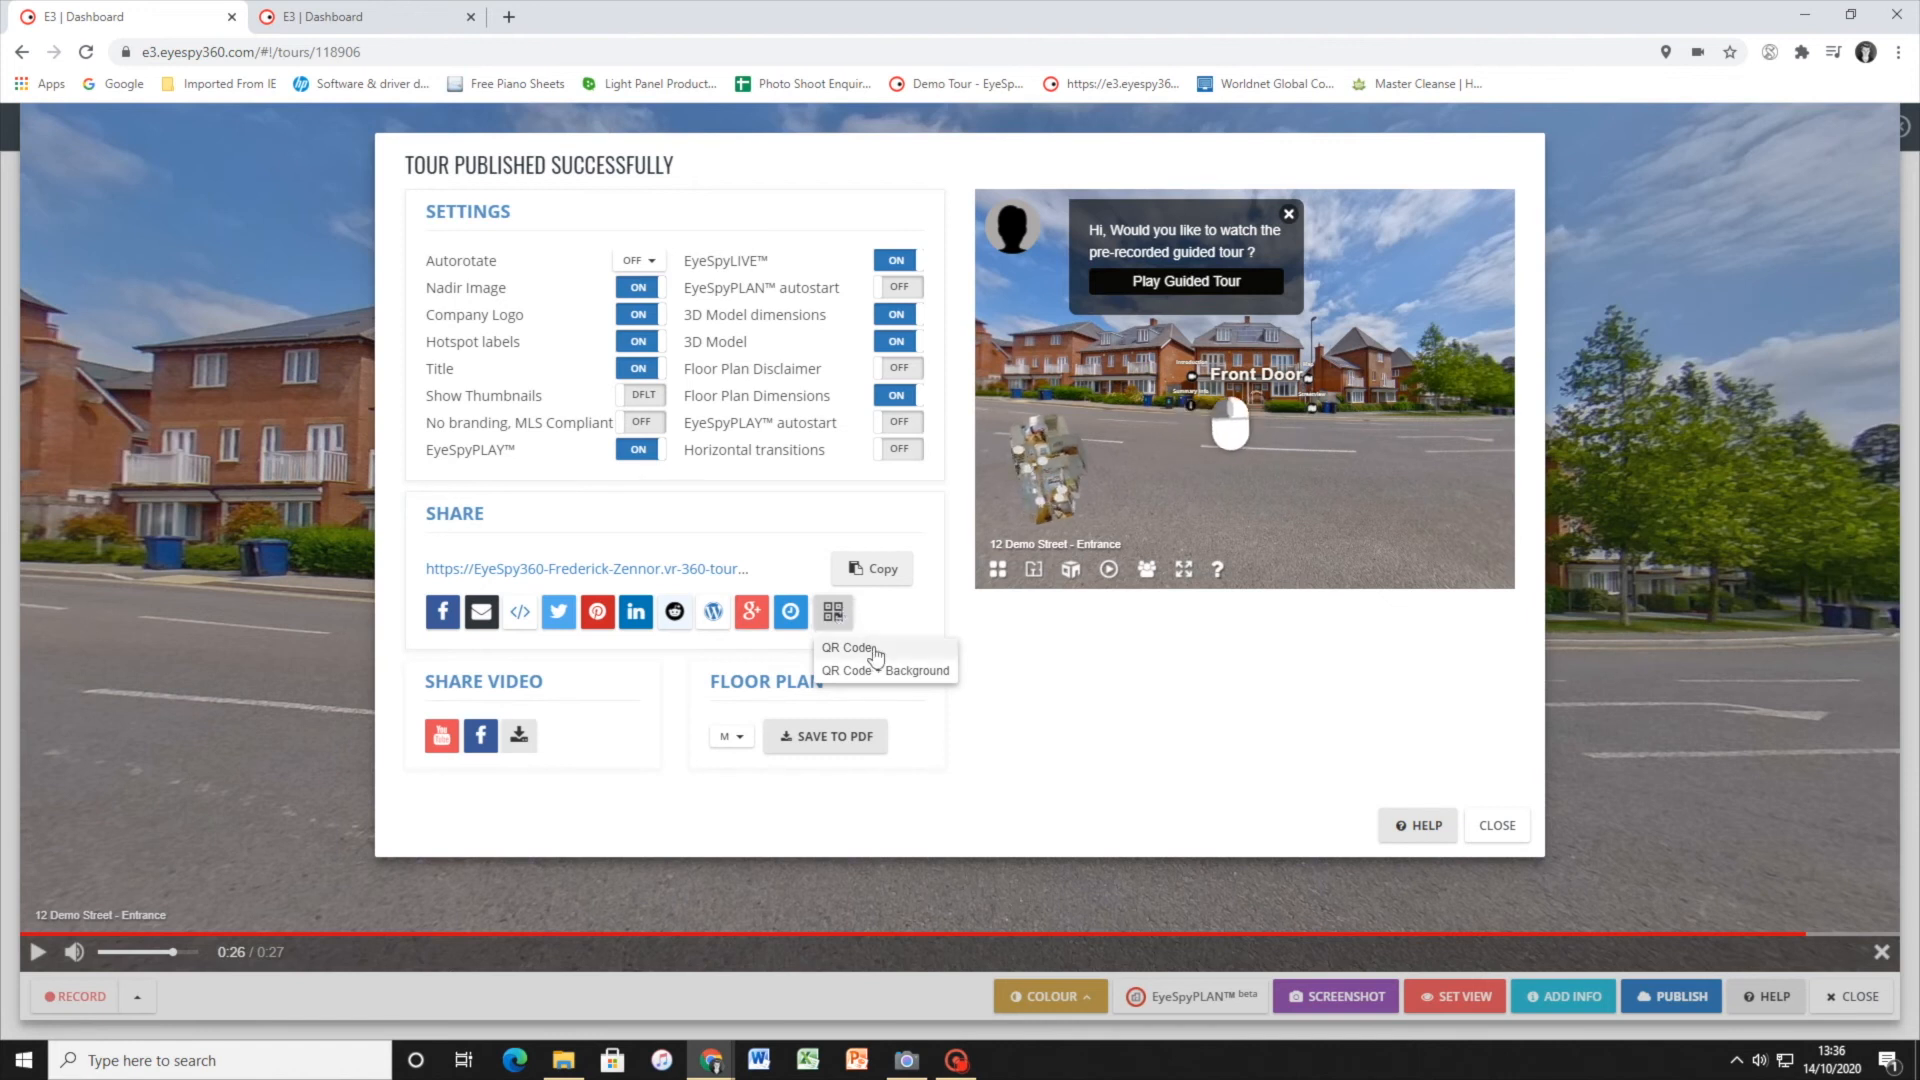
click(1027, 684)
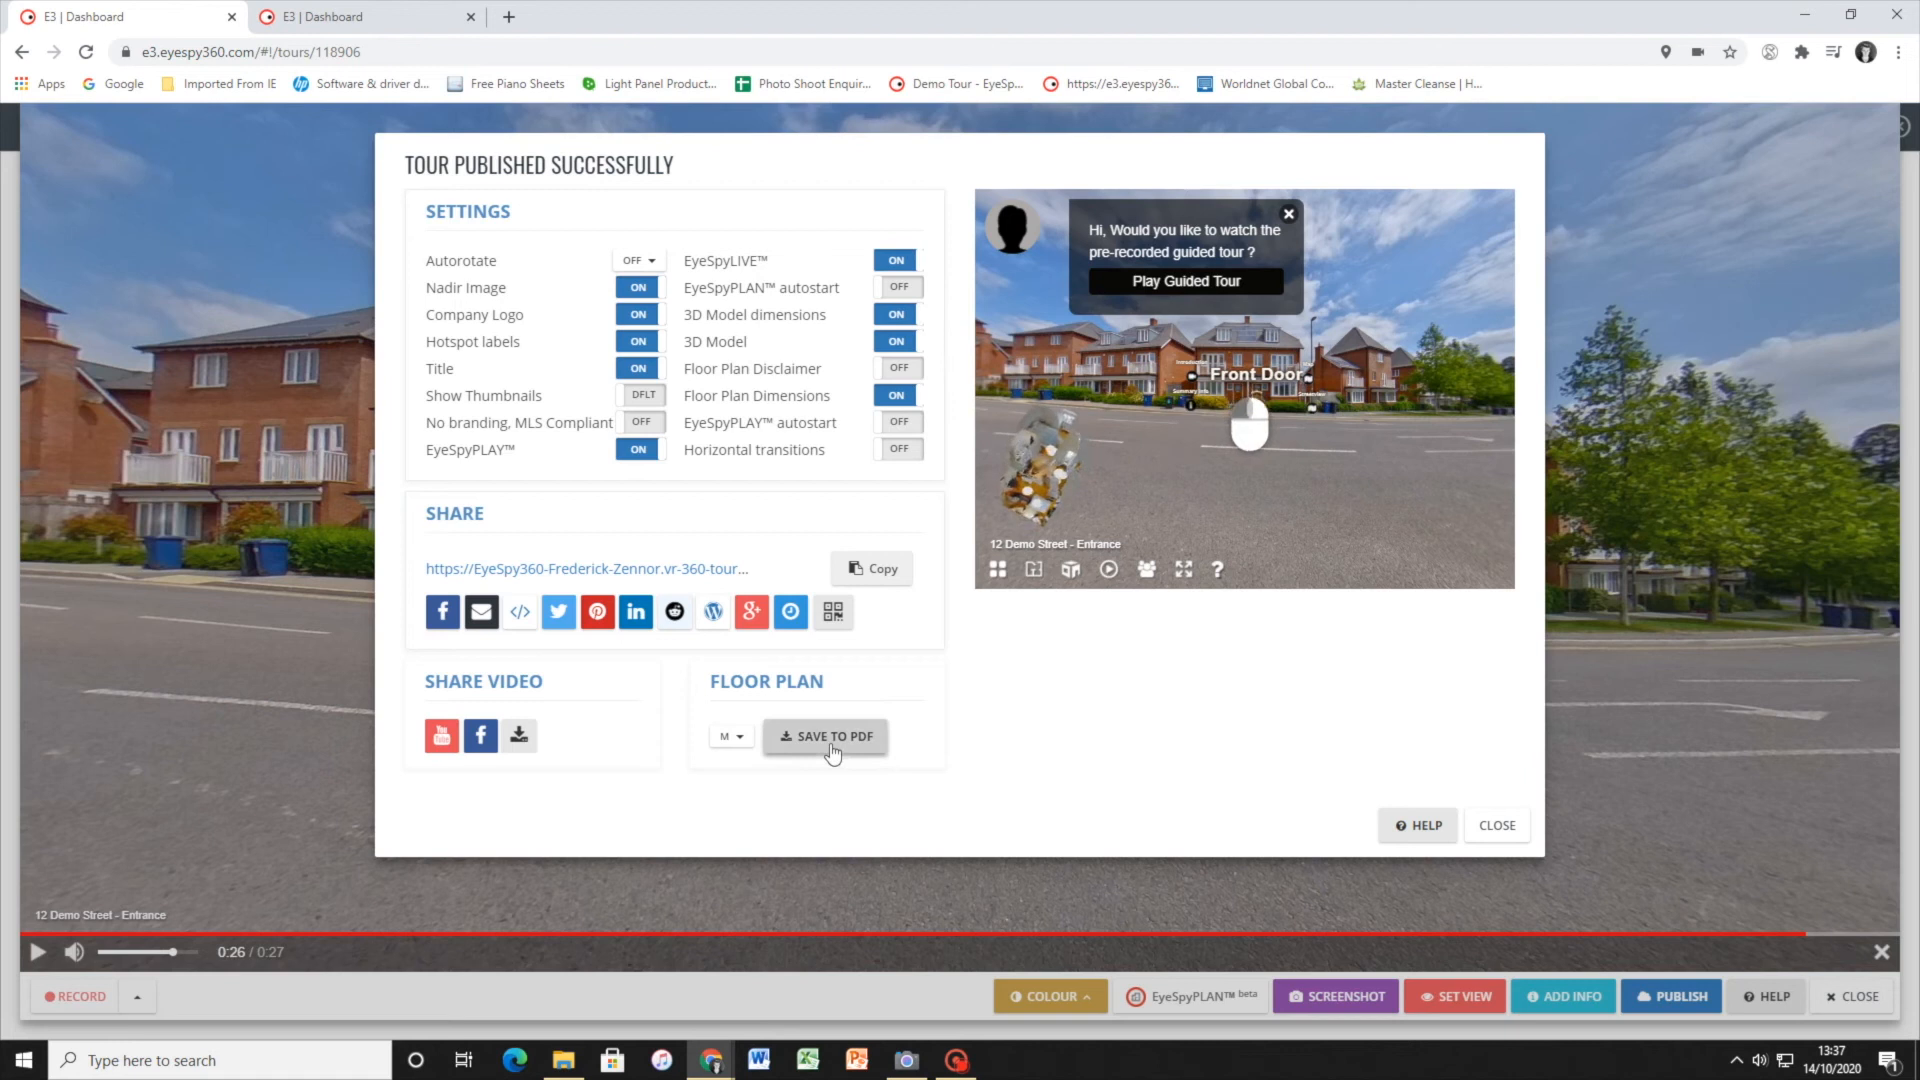
click(740, 742)
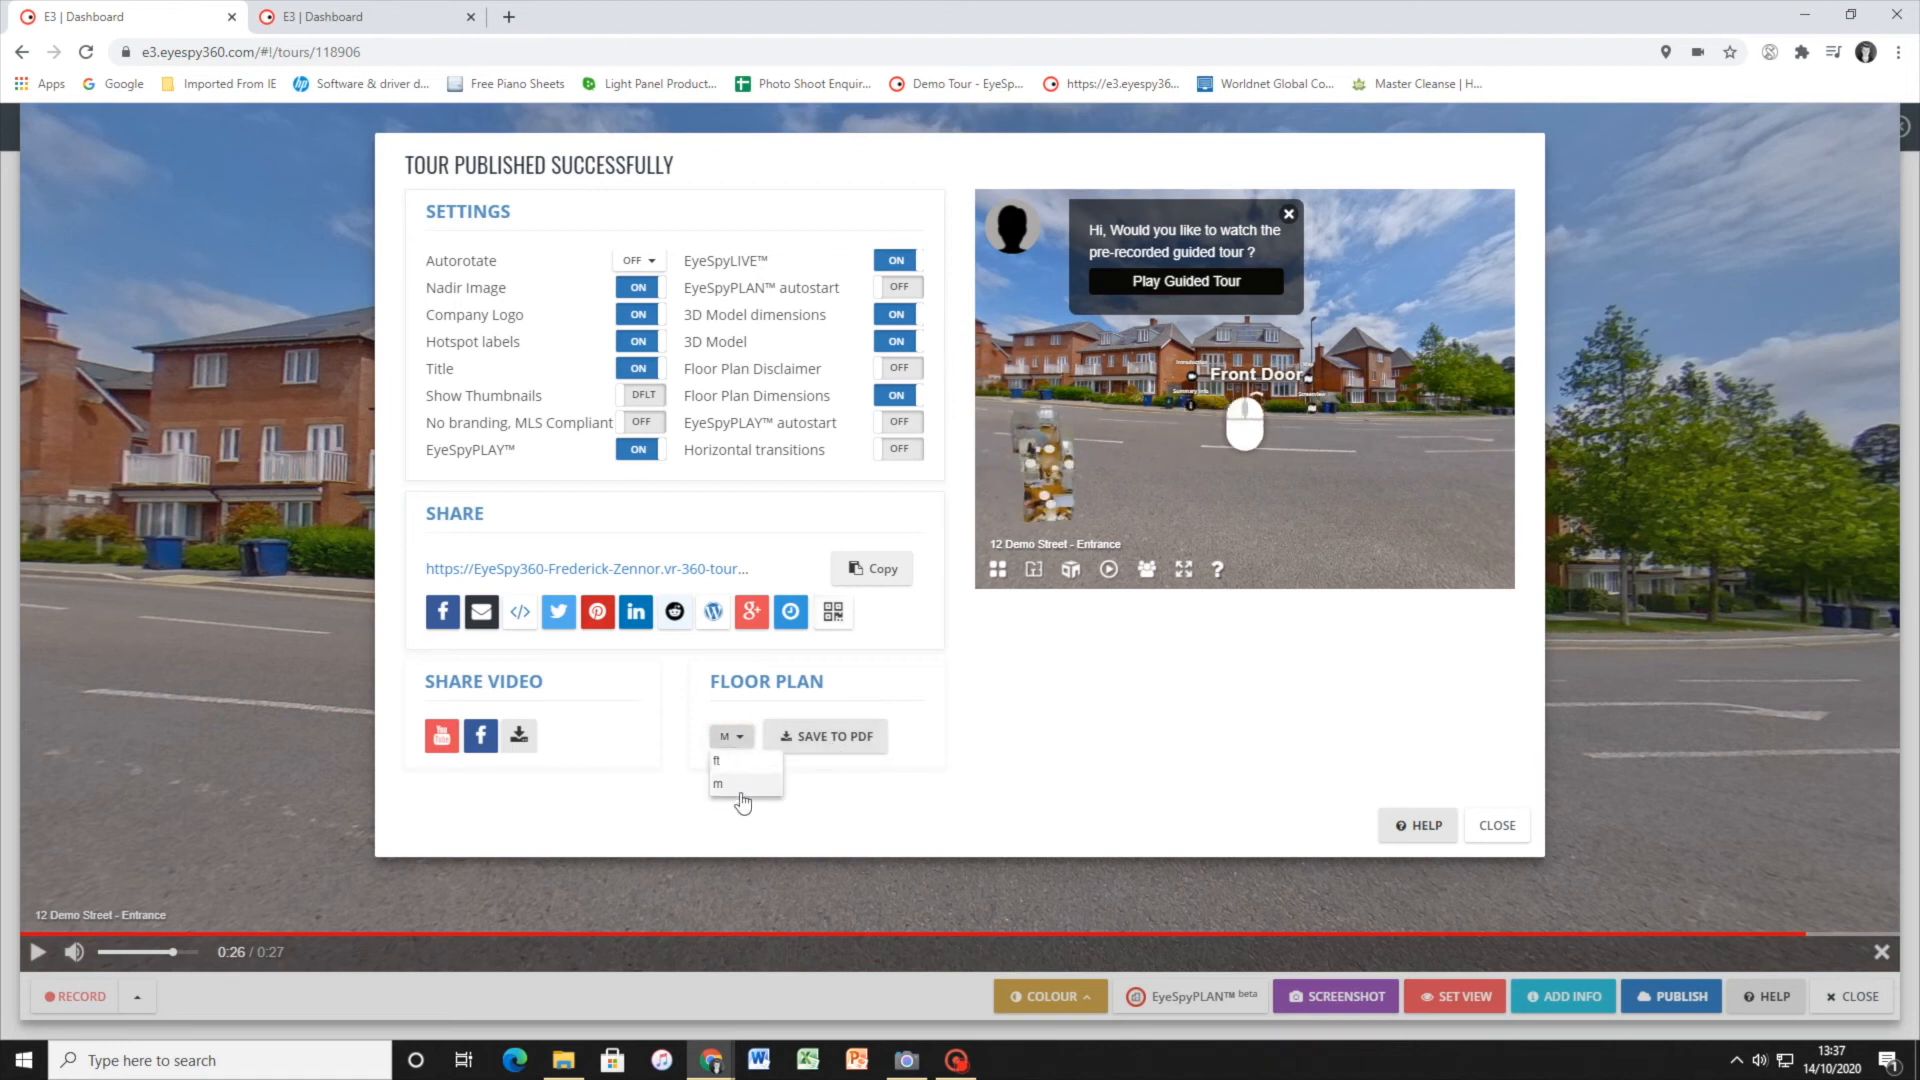
click(740, 742)
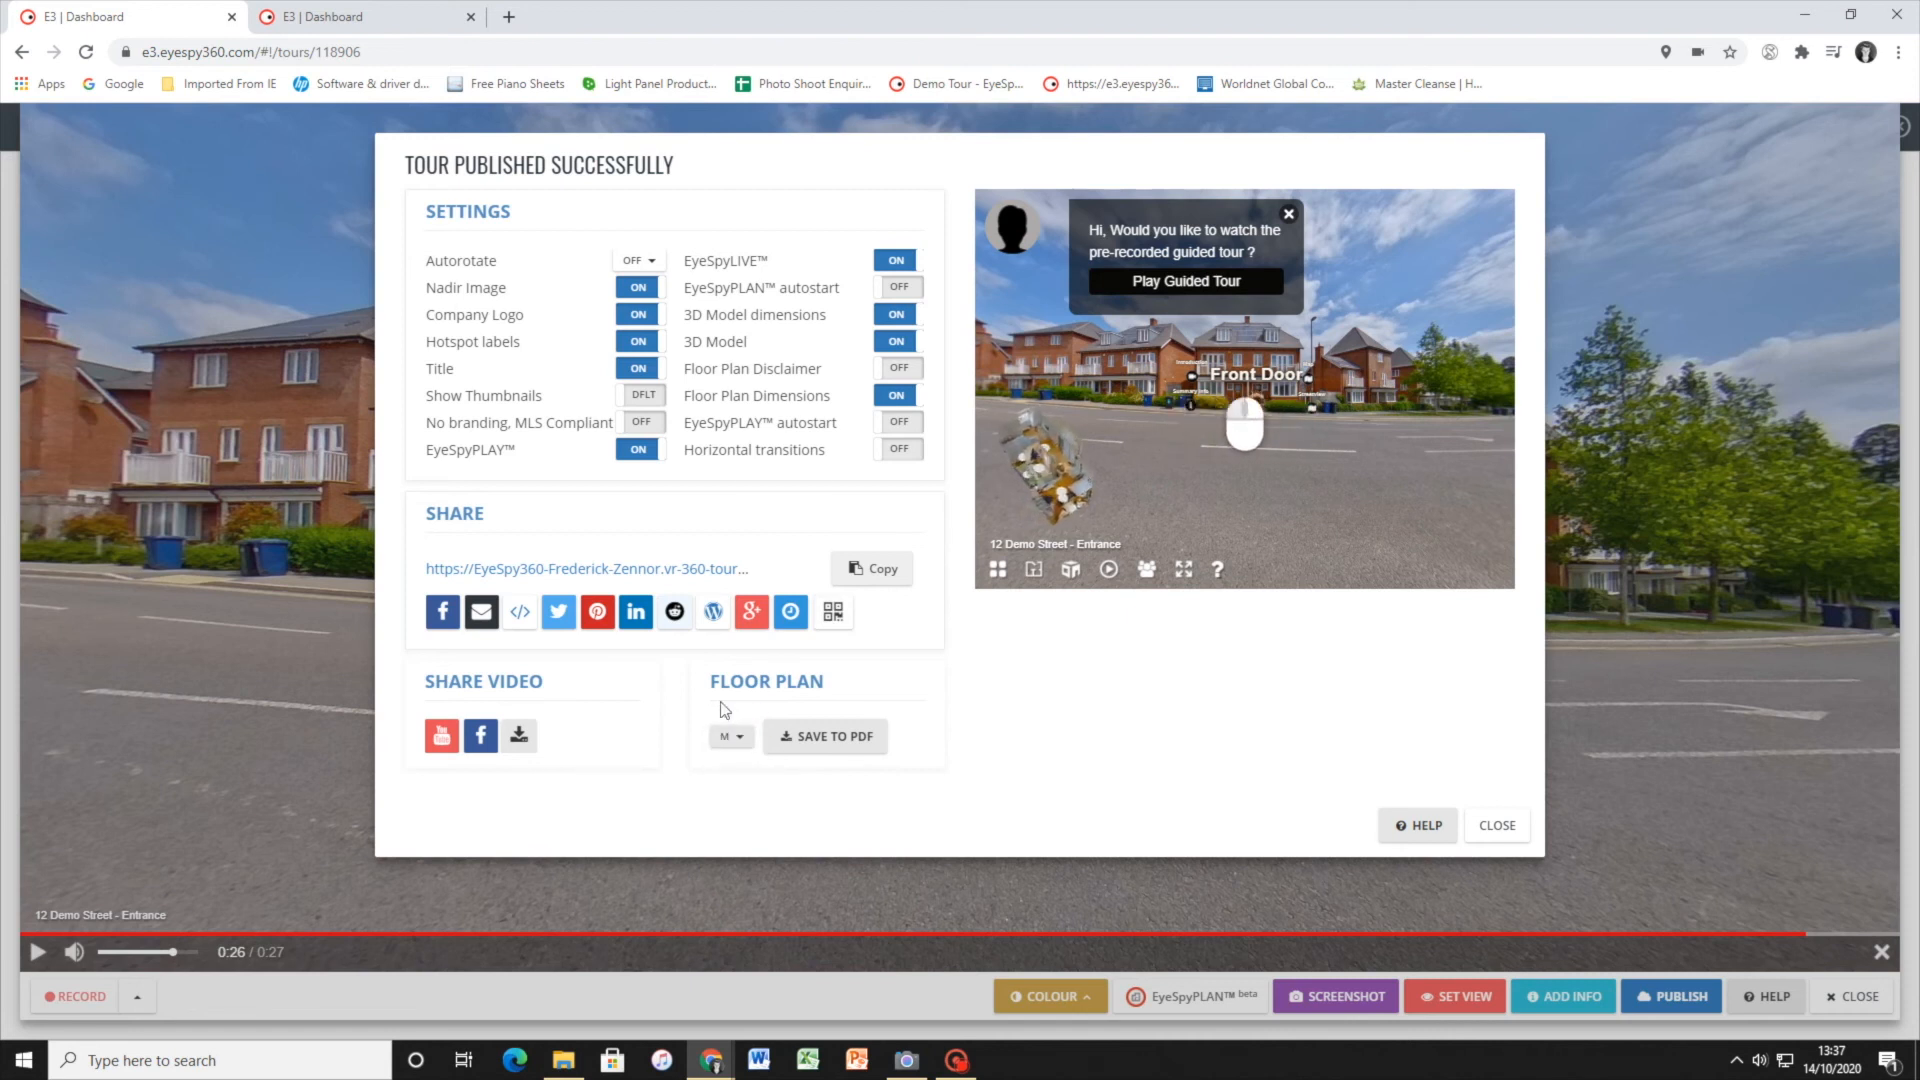
click(1495, 826)
click(1852, 995)
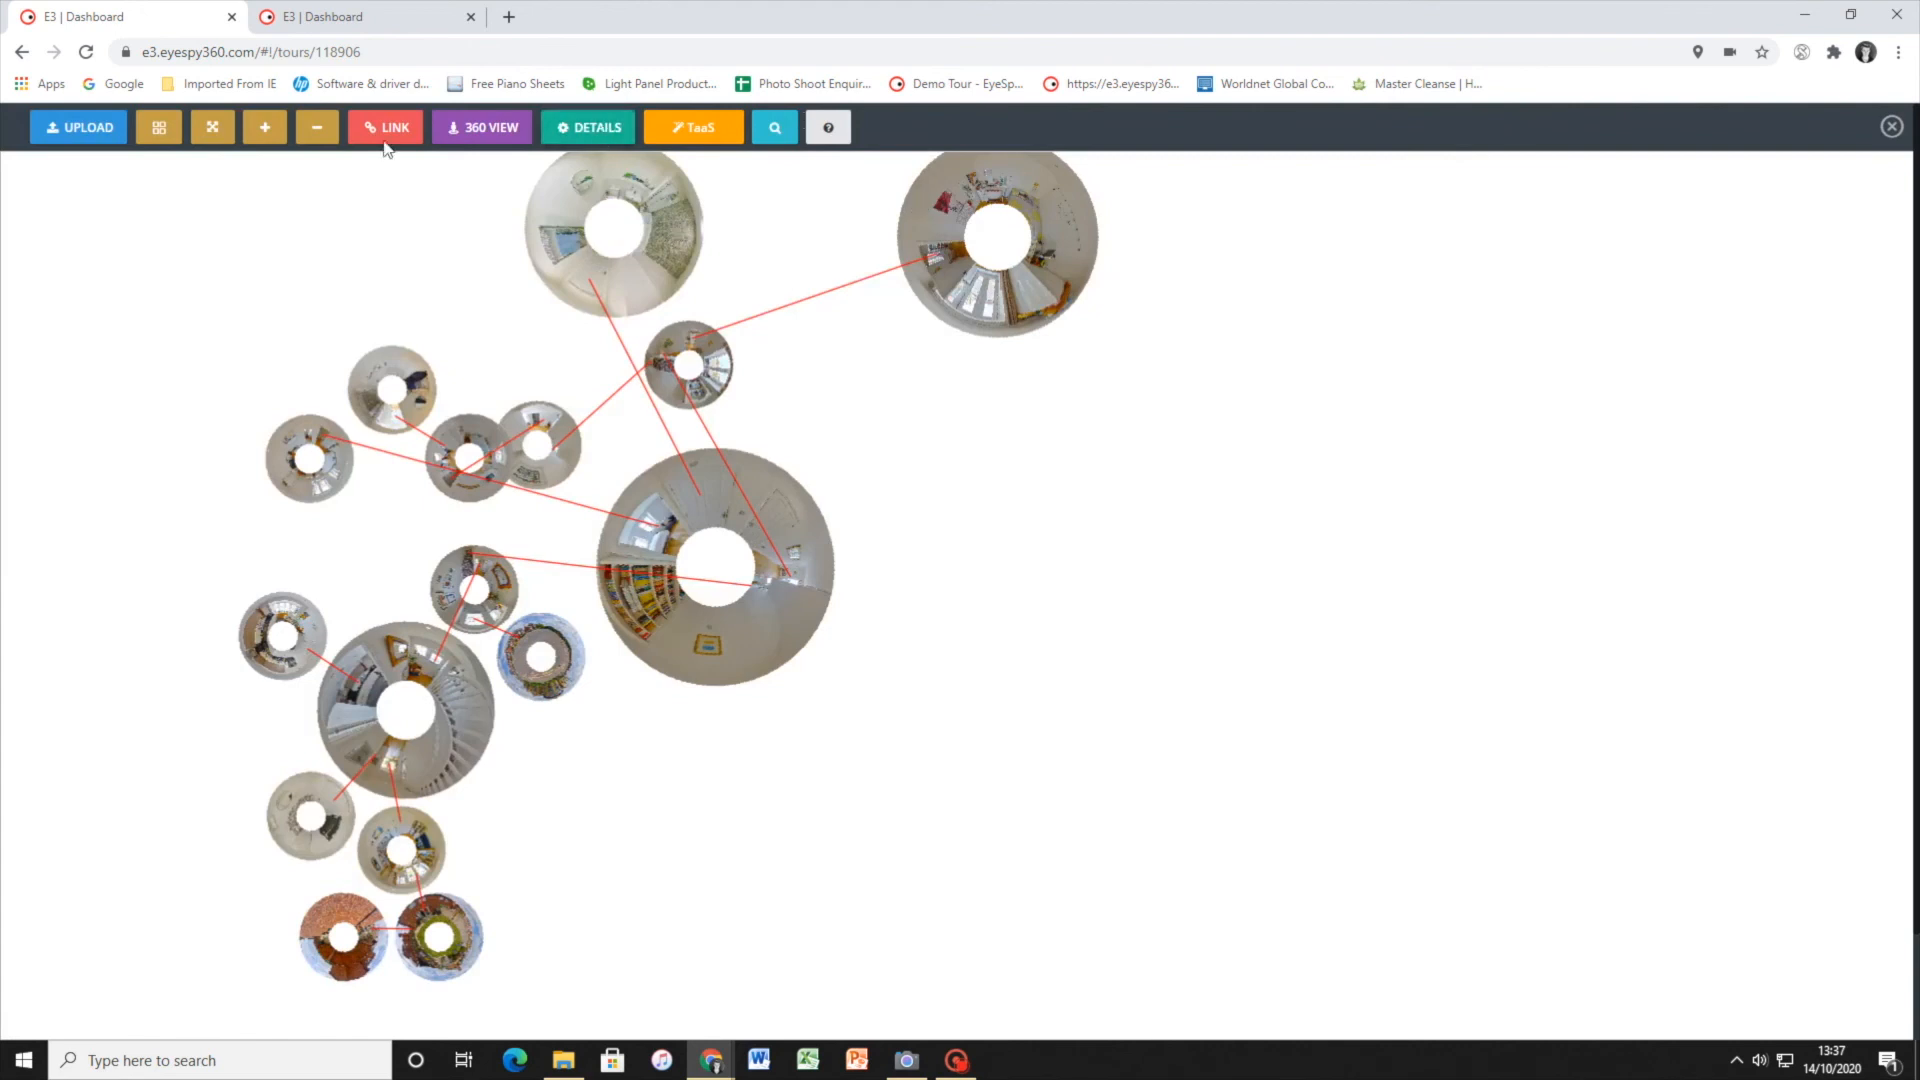
Open the tour details and view the share settings of the published copy from its publish history
click(577, 140)
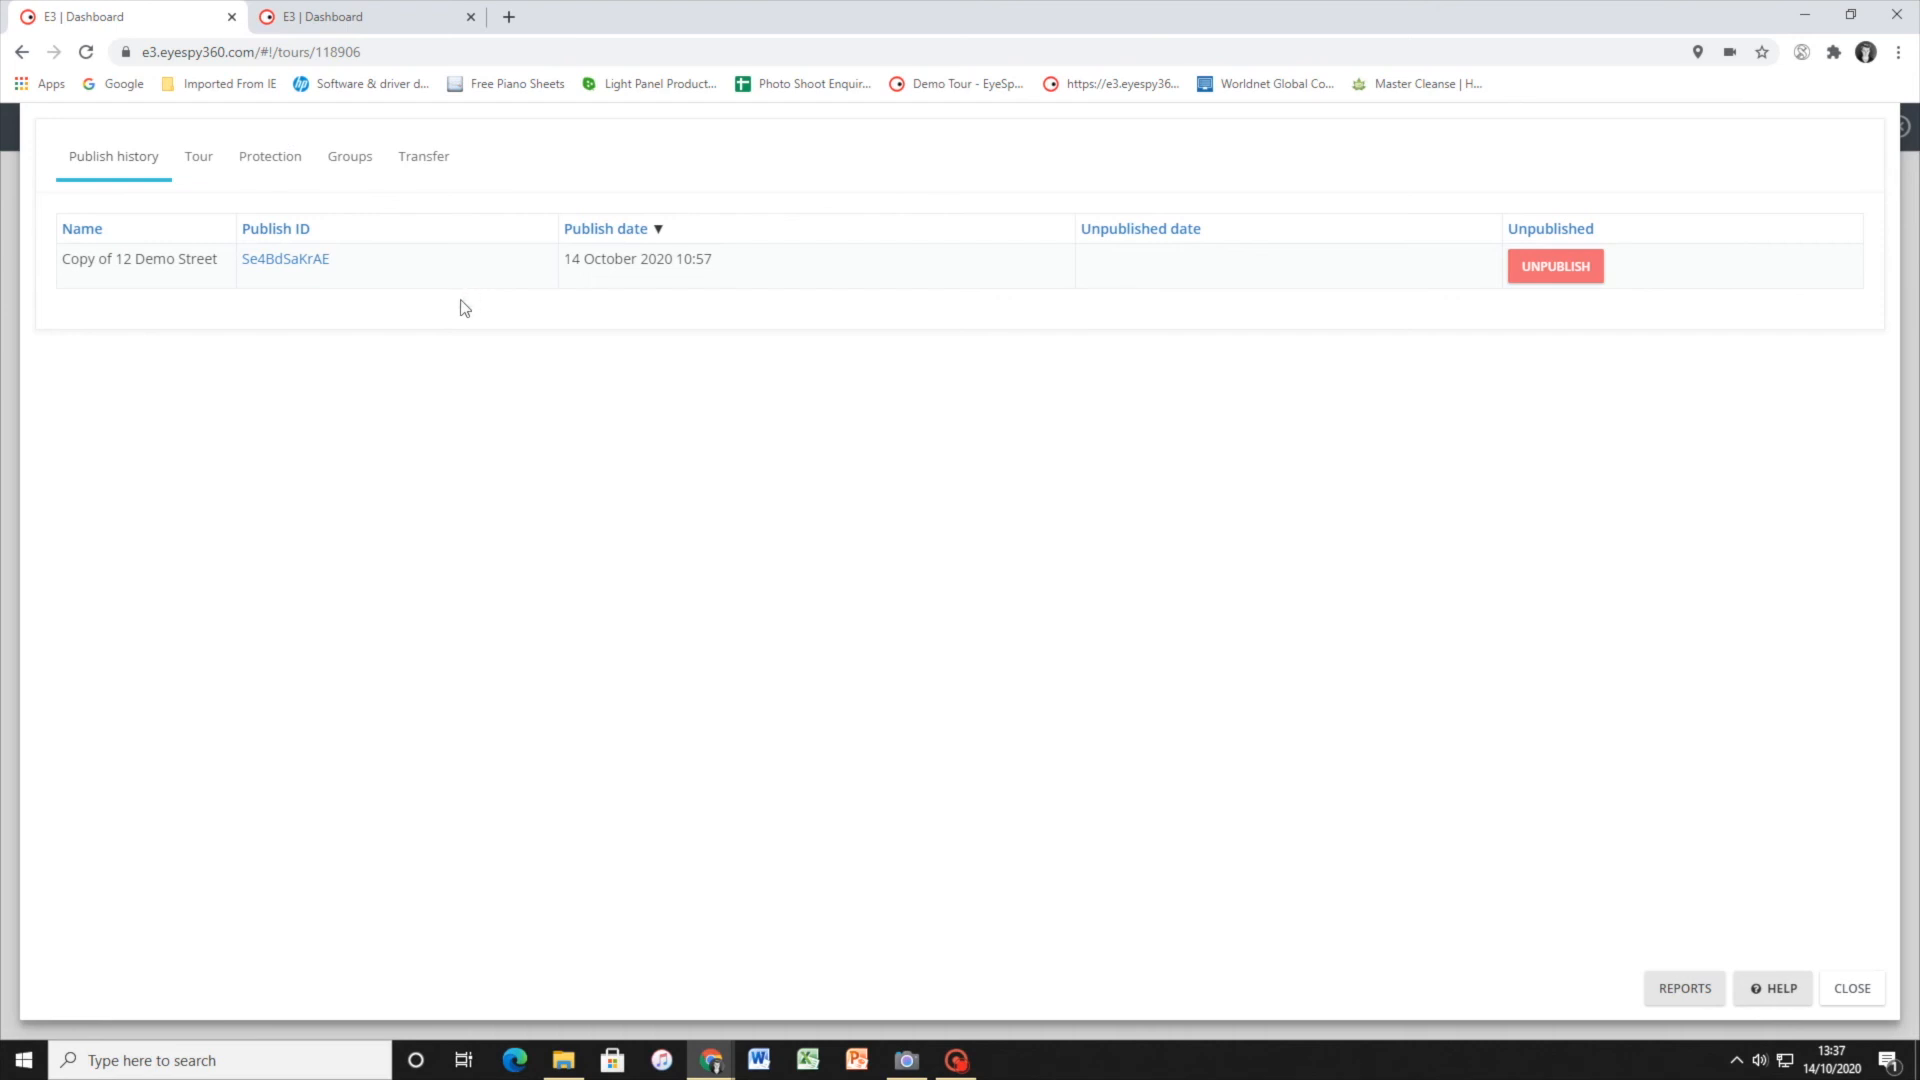
click(268, 262)
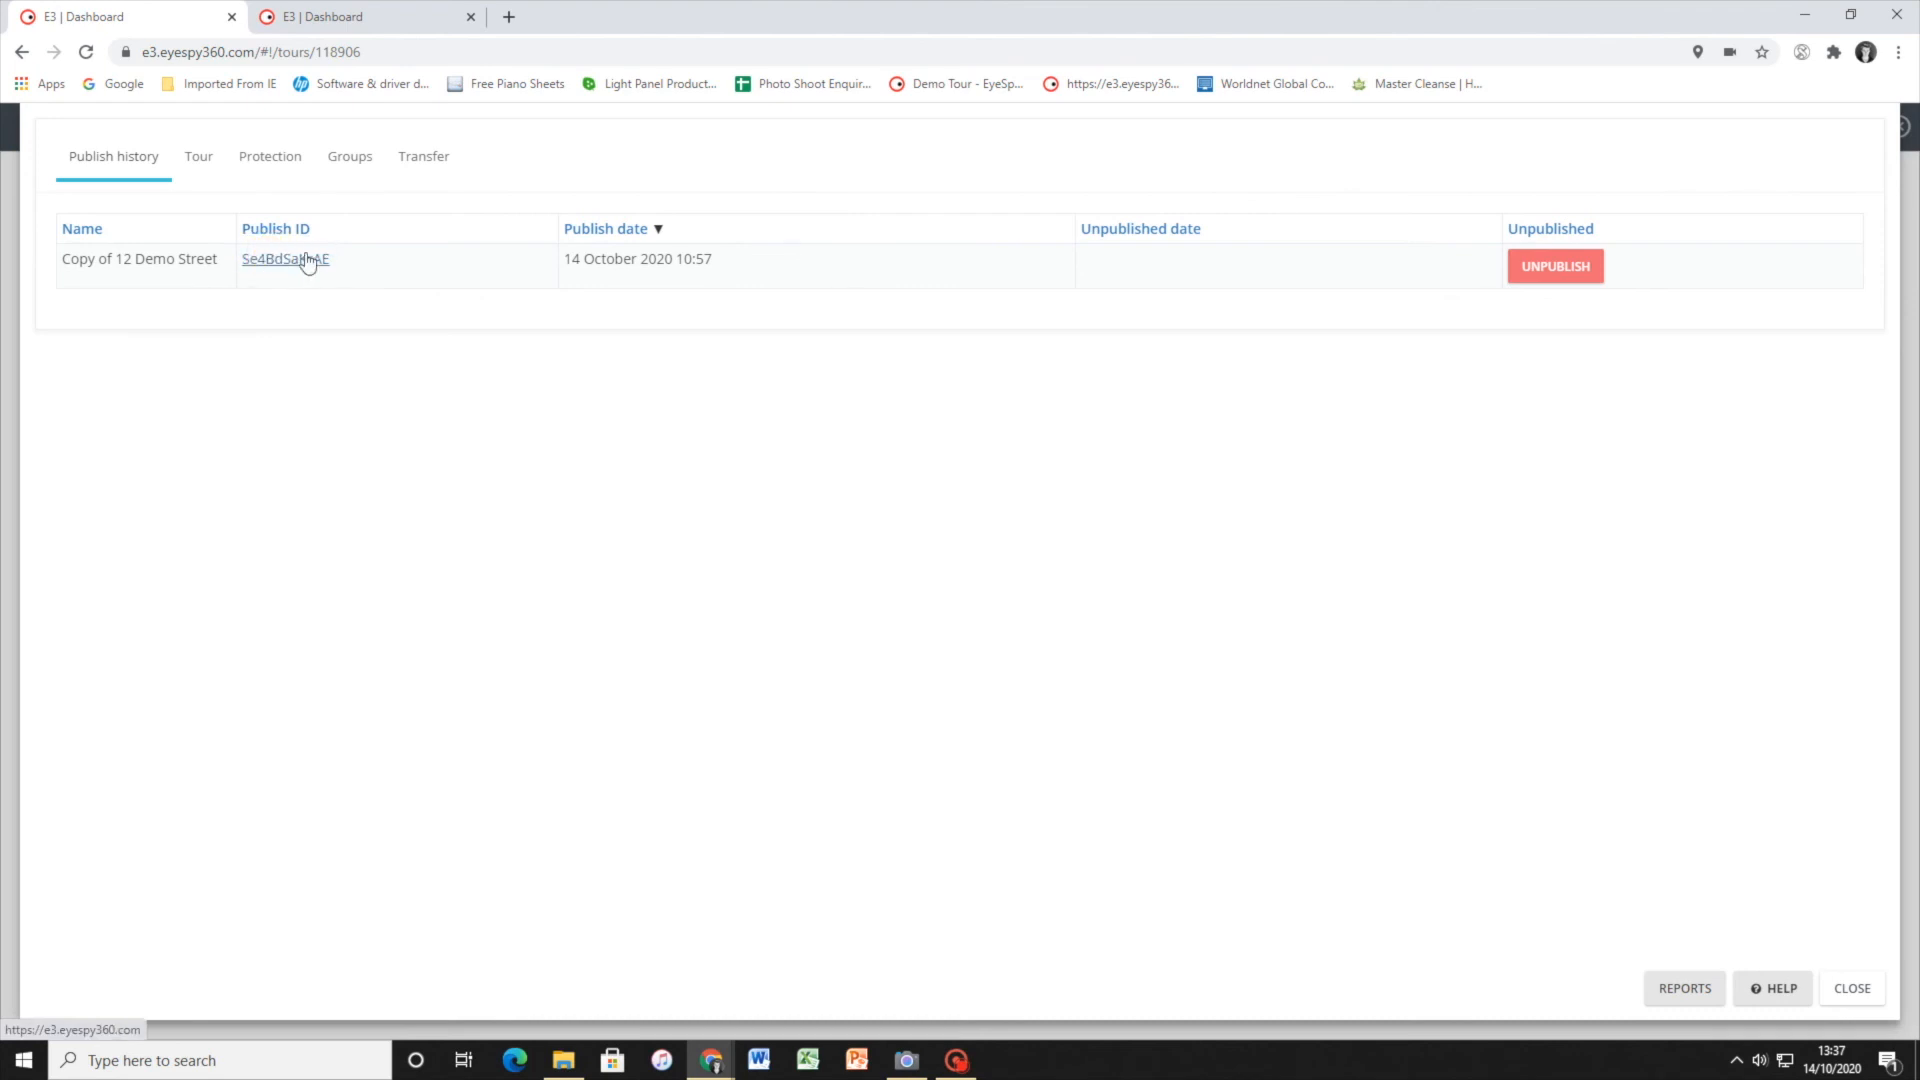
click(254, 262)
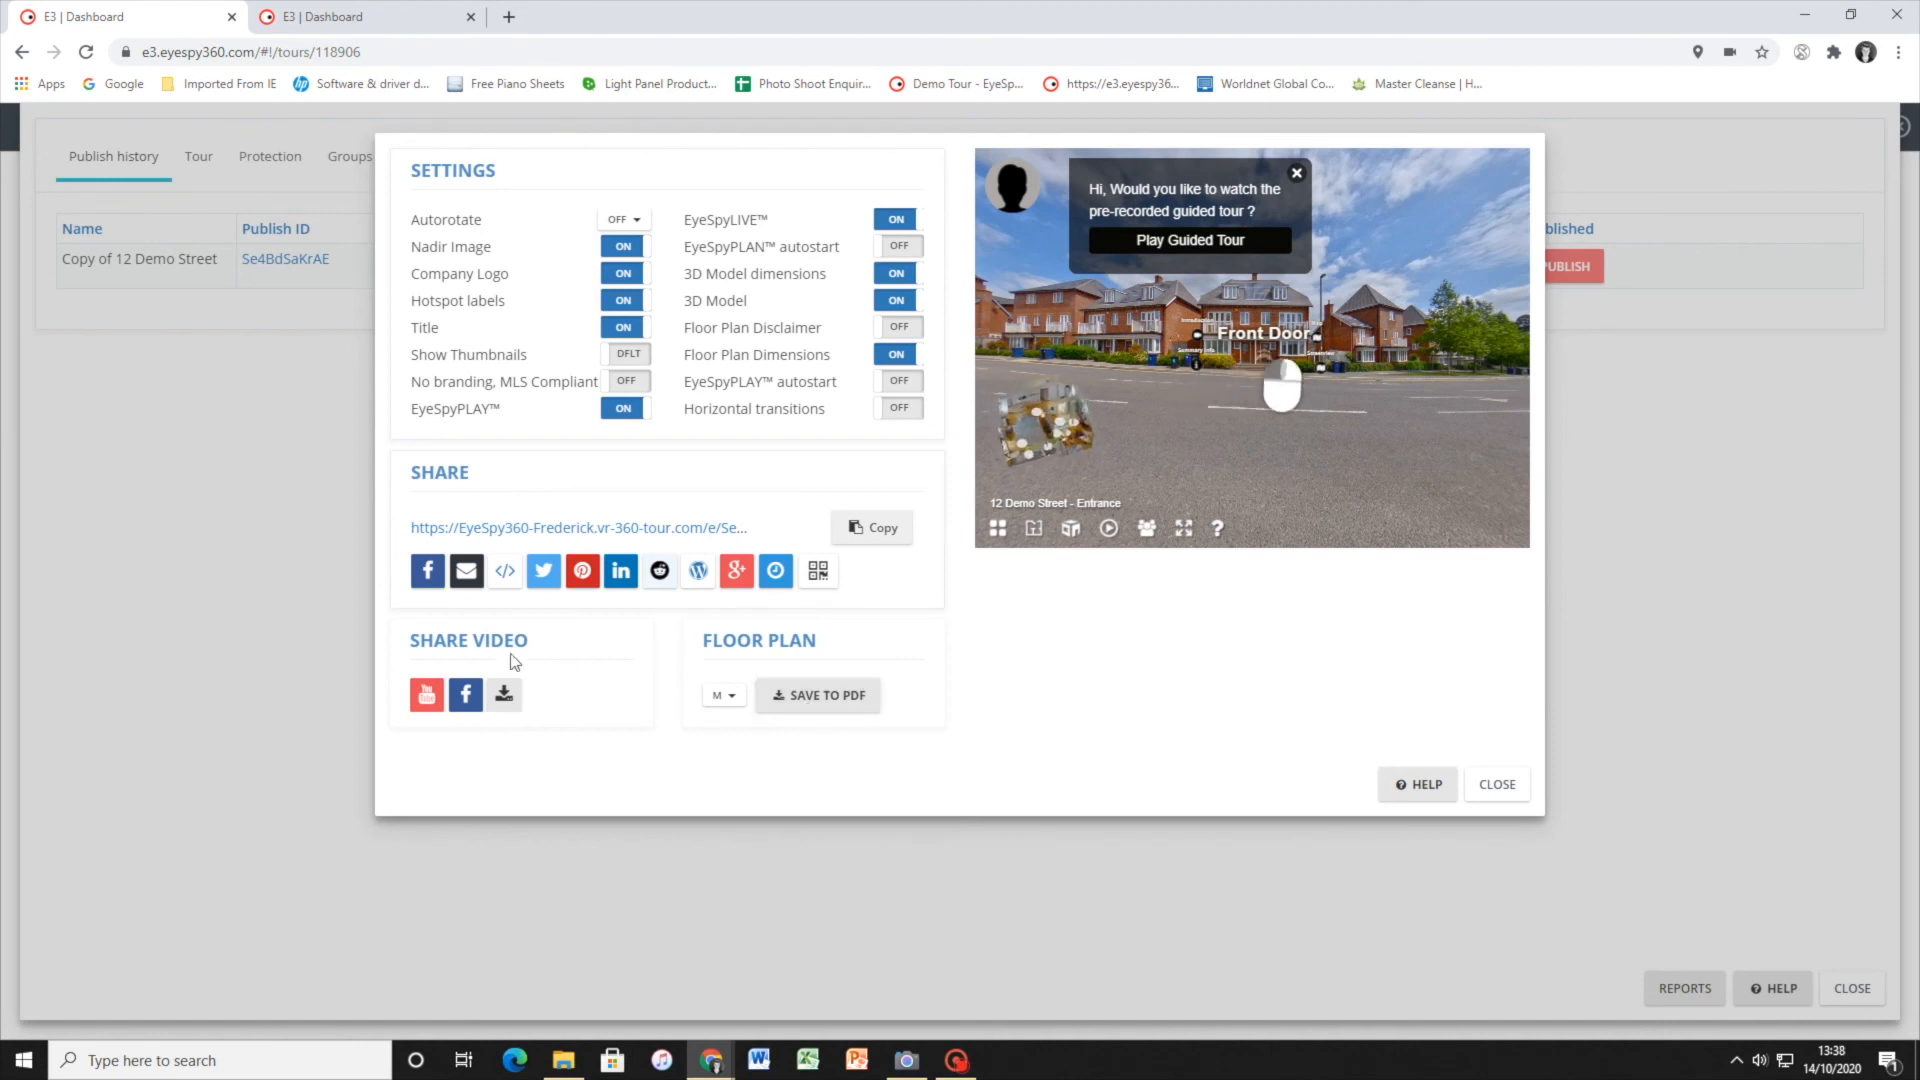
click(1482, 784)
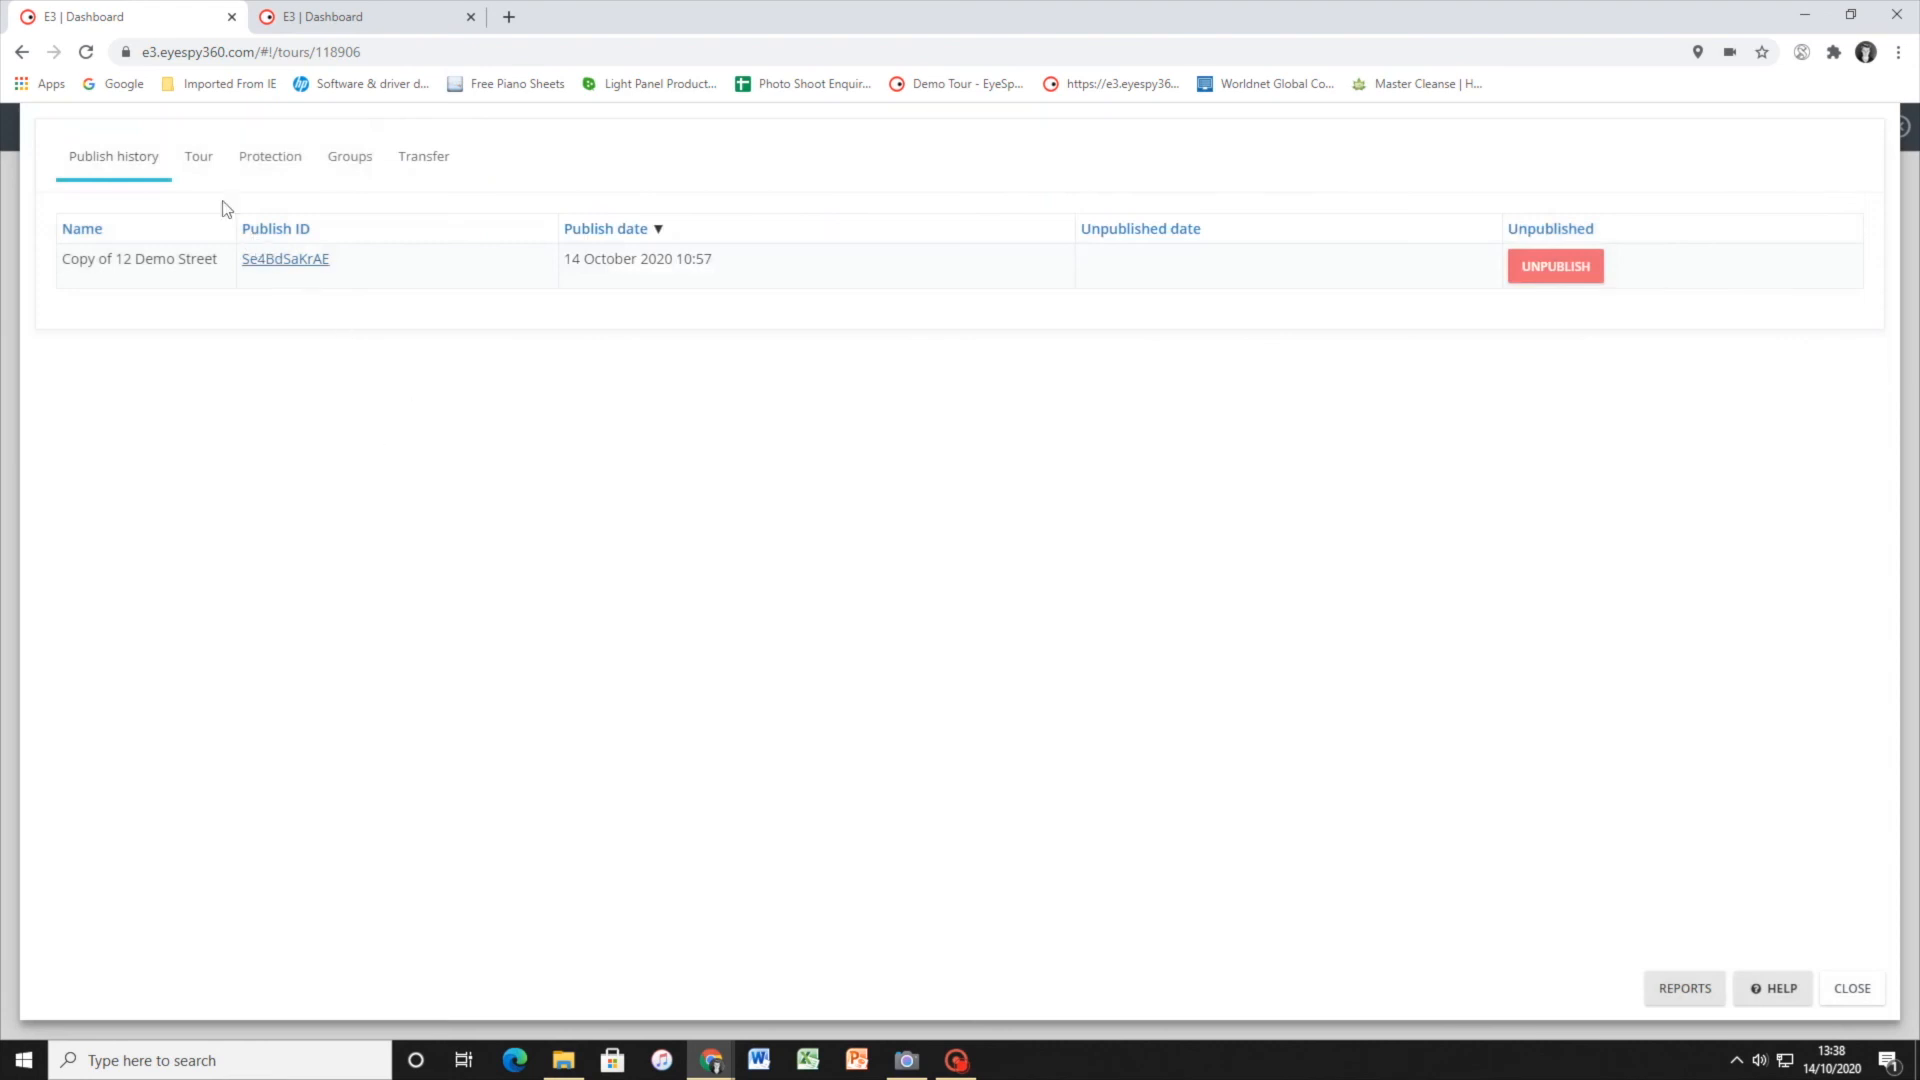
Review the tour's name, unpublish, password protection, groups and transfer options, and return to the list of tours
click(200, 171)
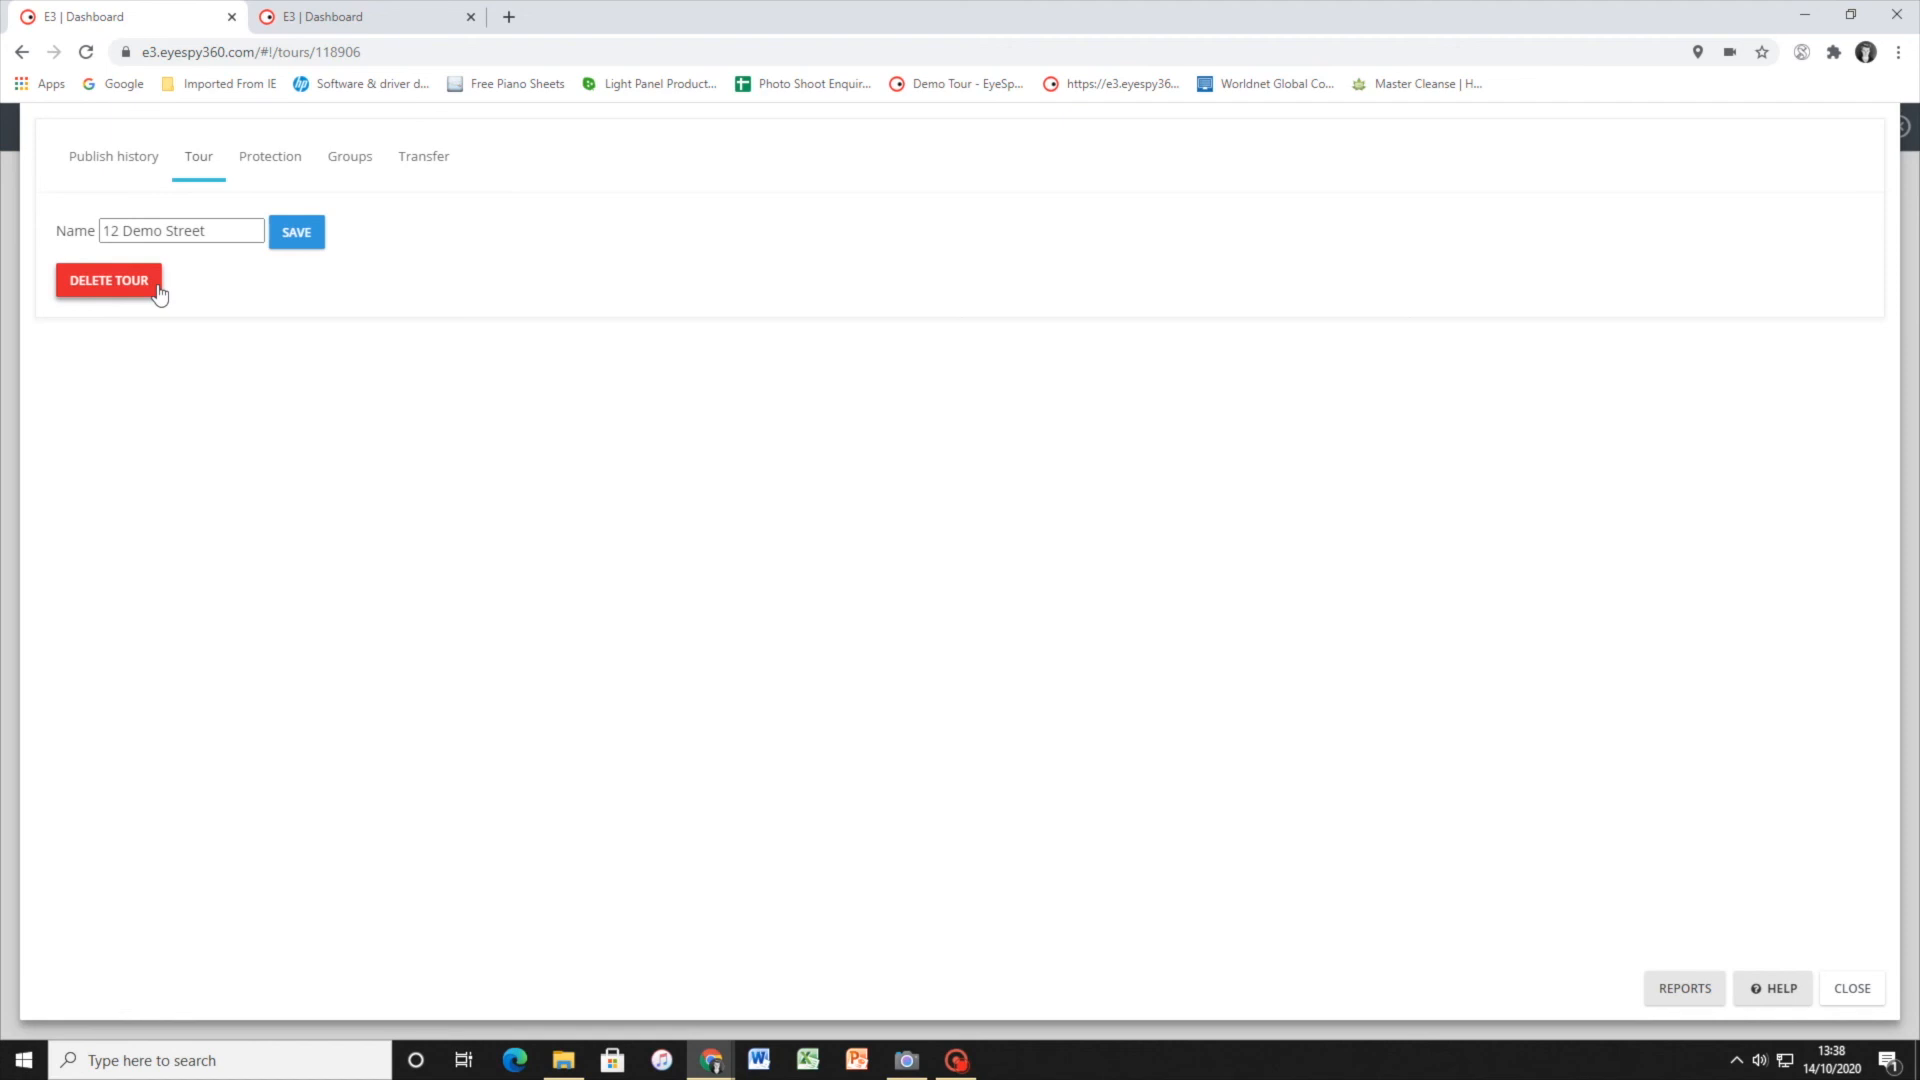
click(135, 152)
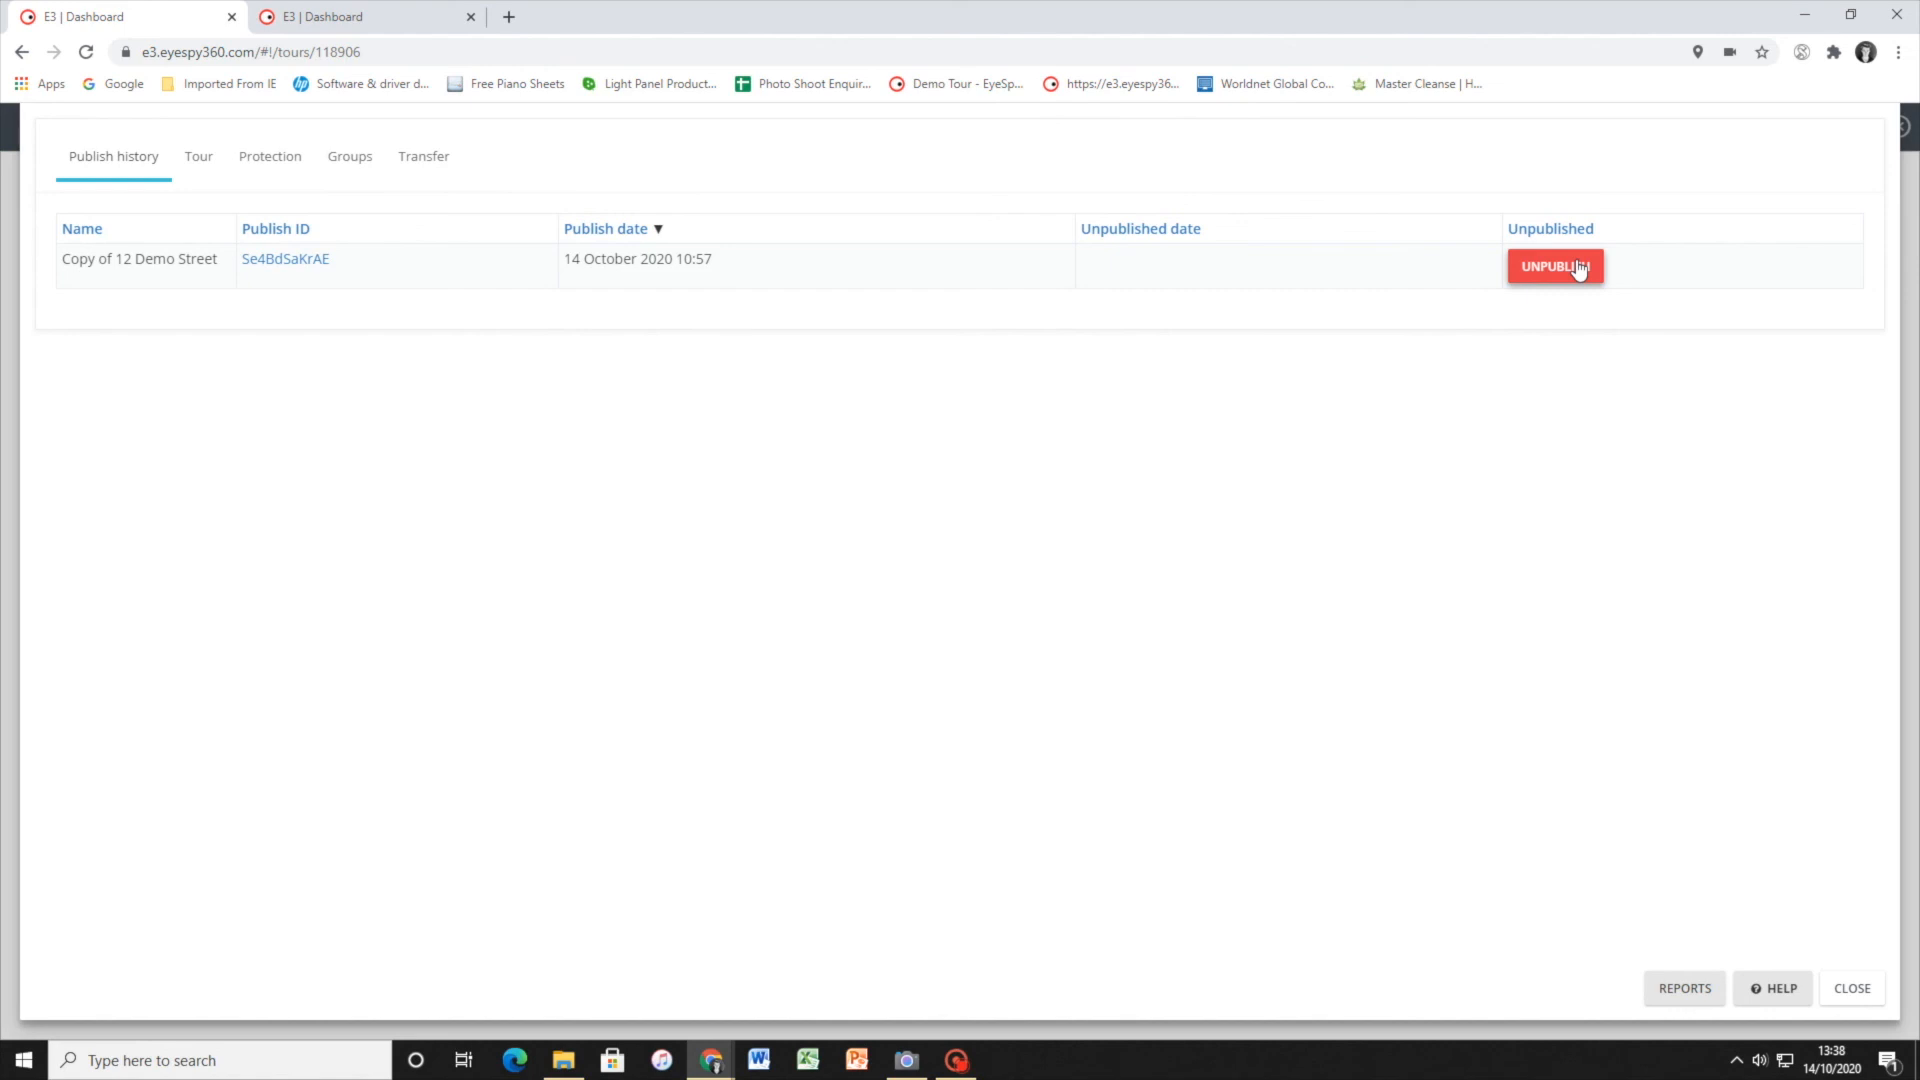
click(270, 160)
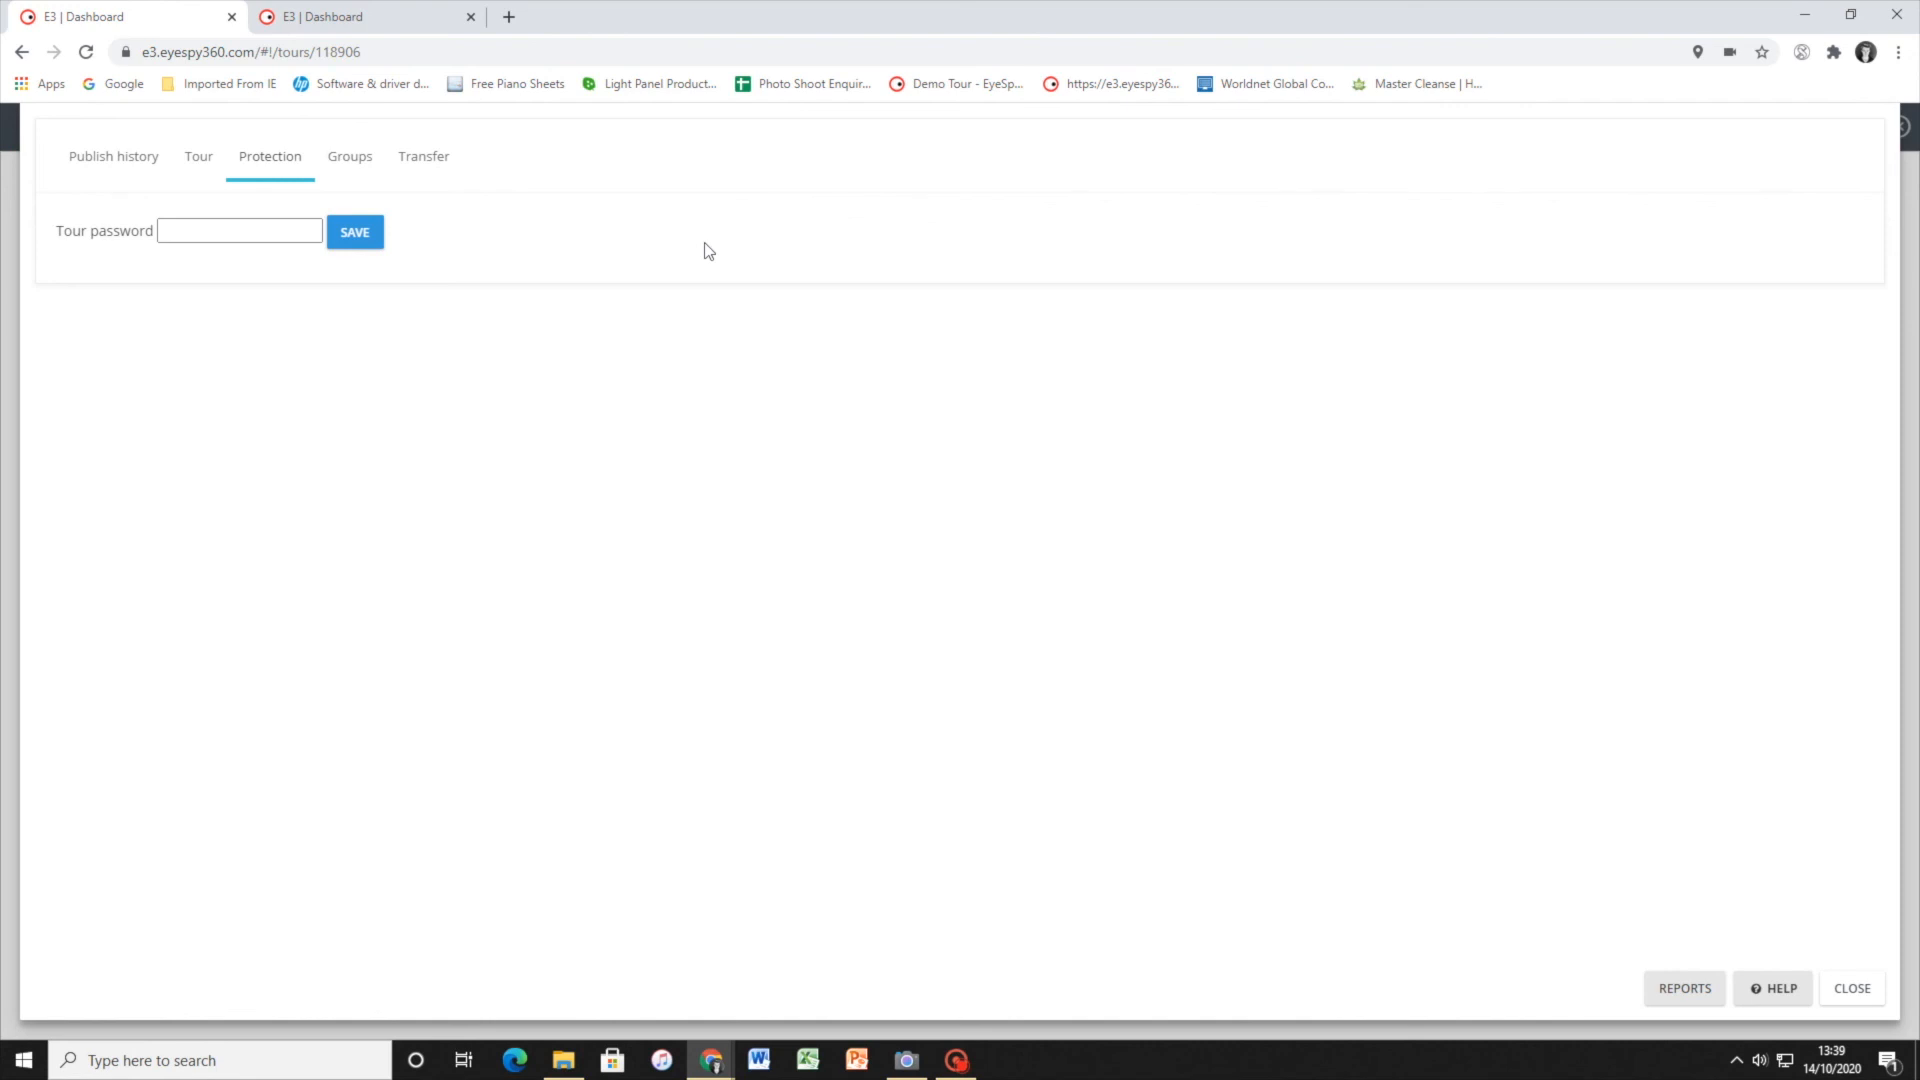
click(337, 162)
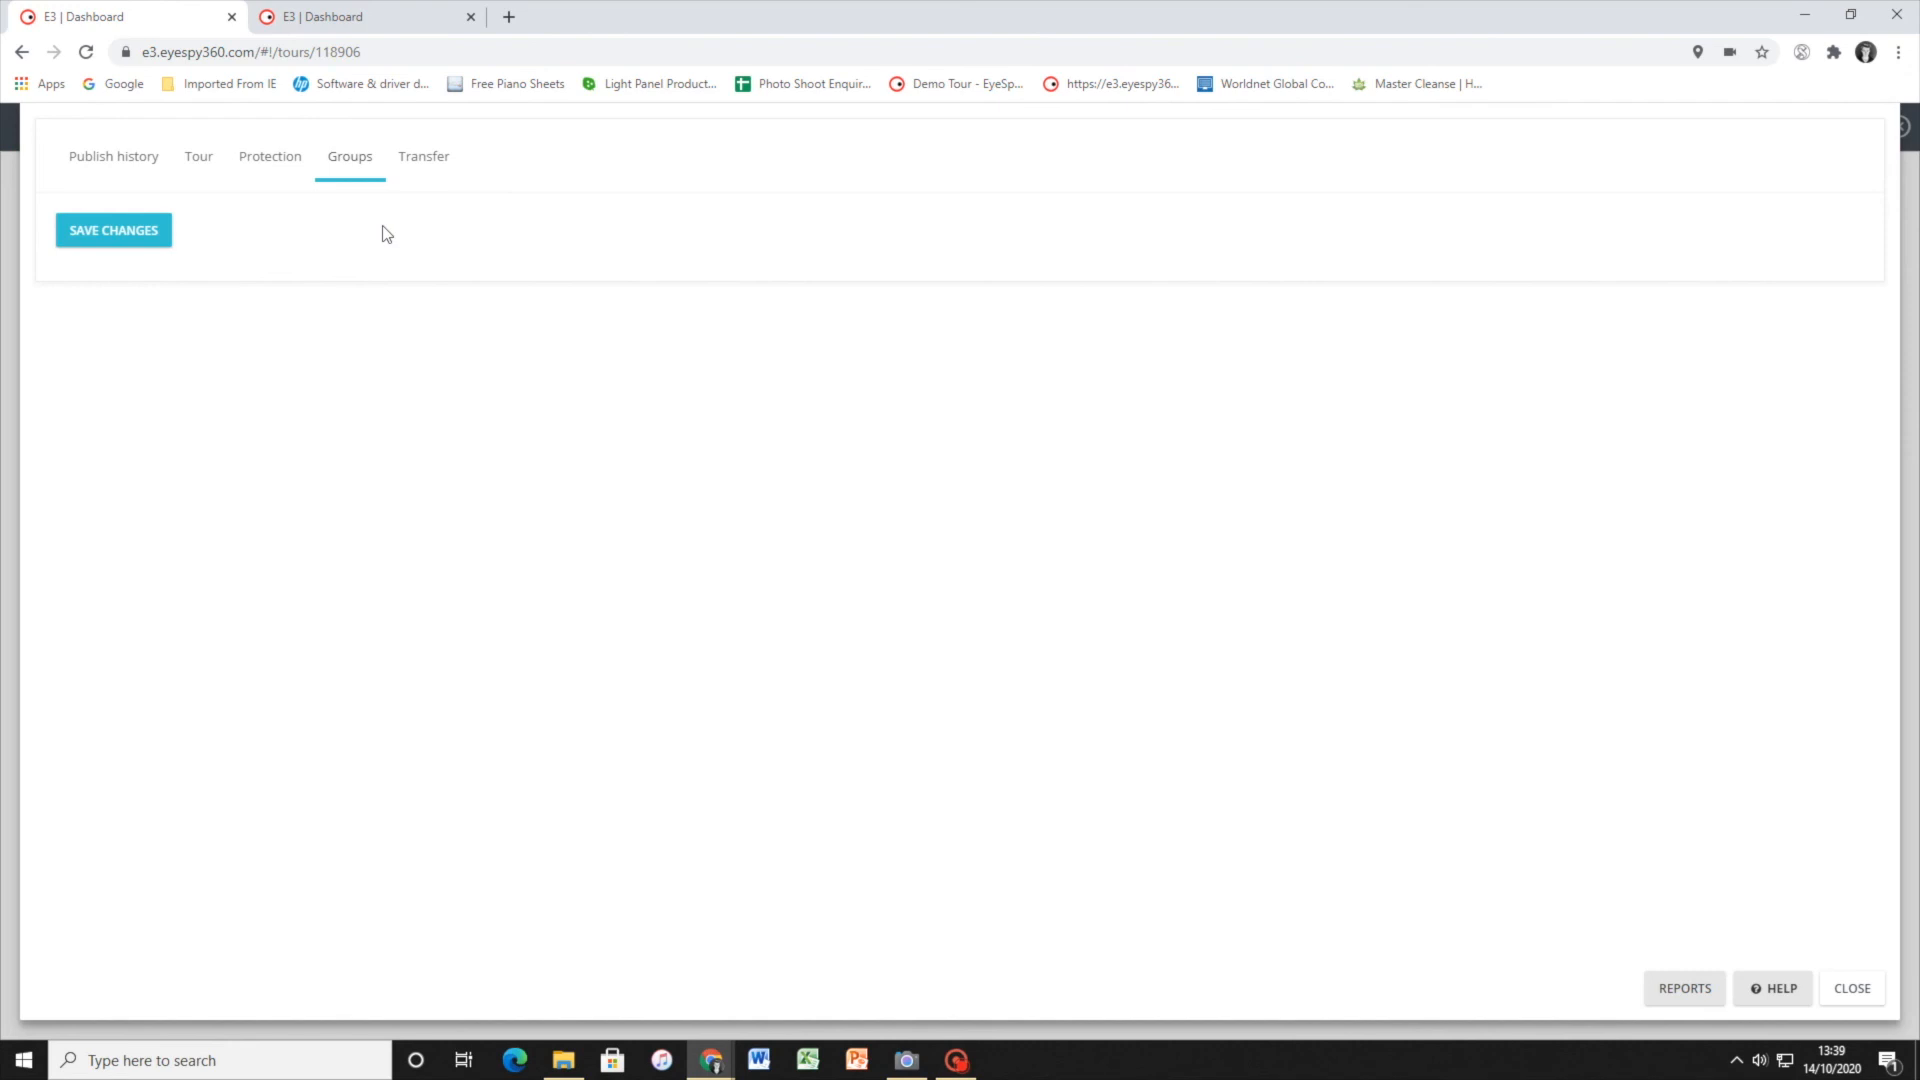
click(426, 157)
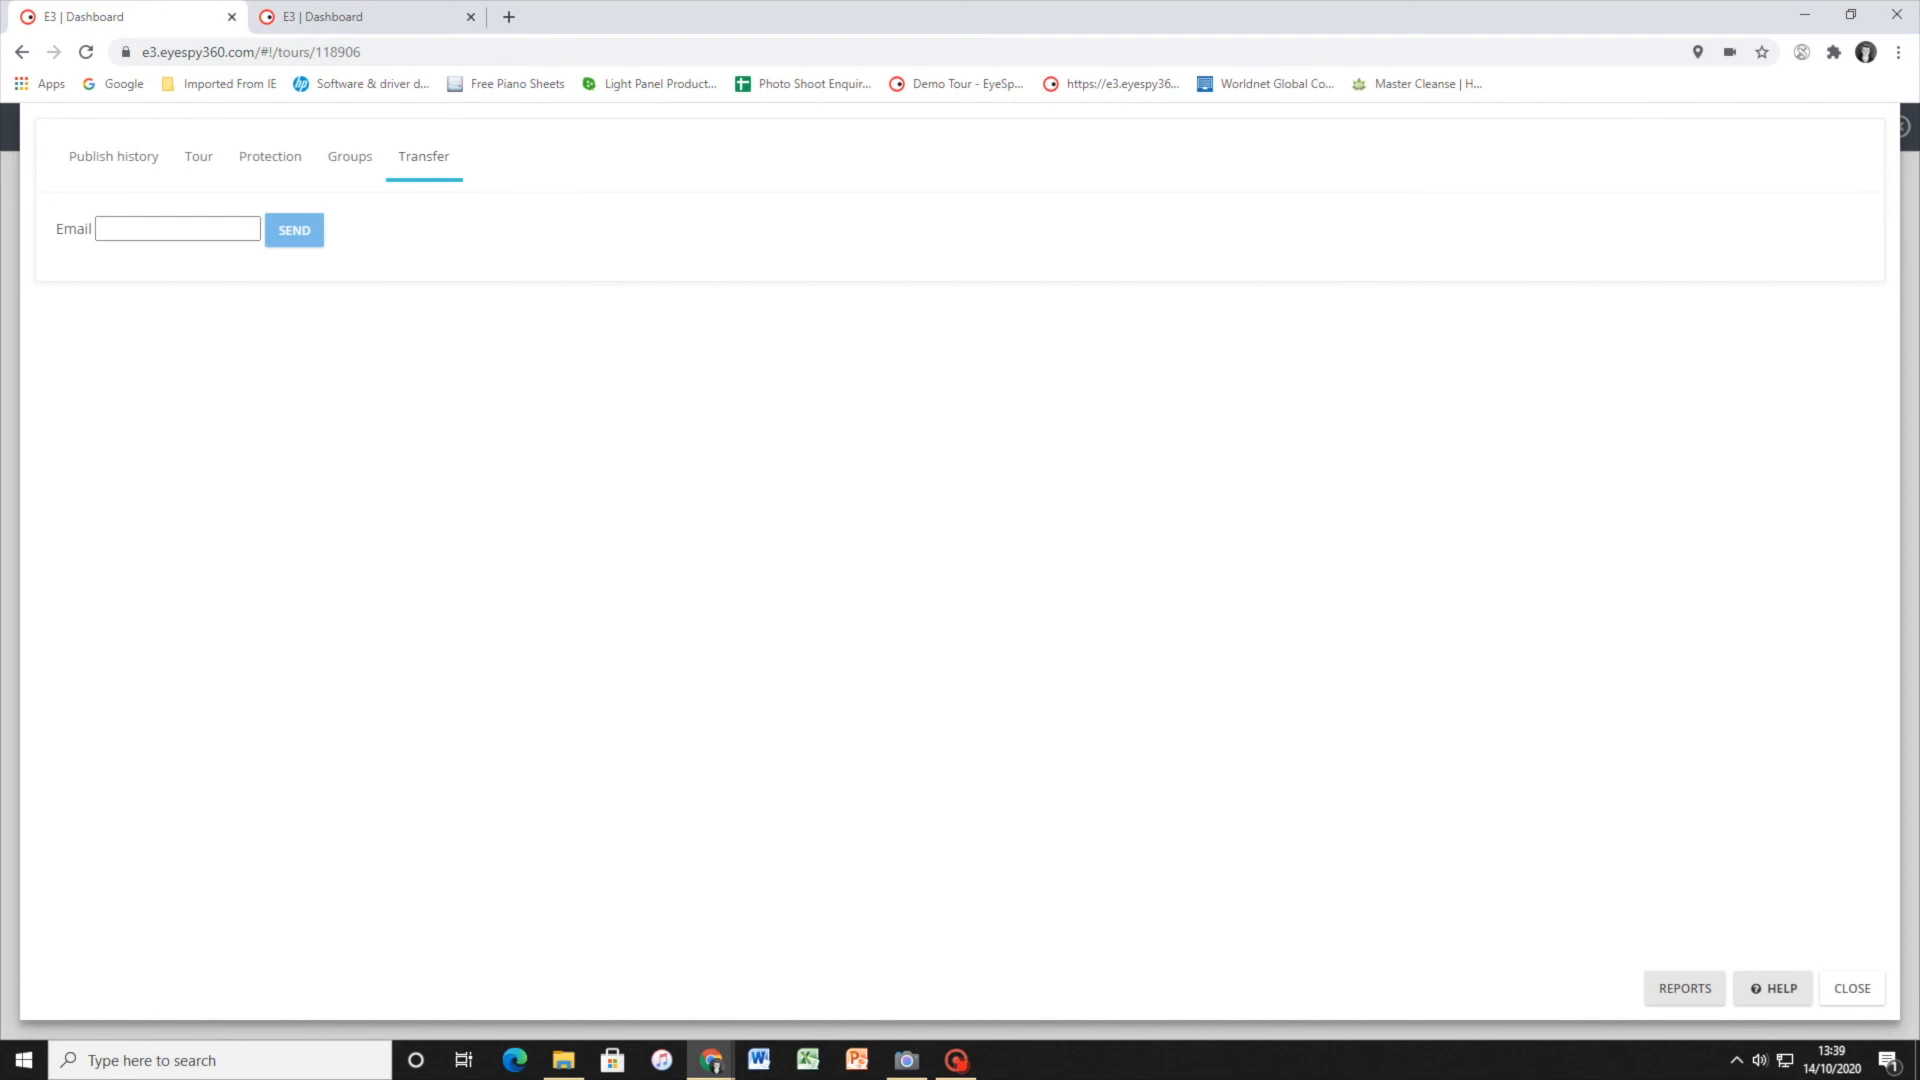
click(1862, 990)
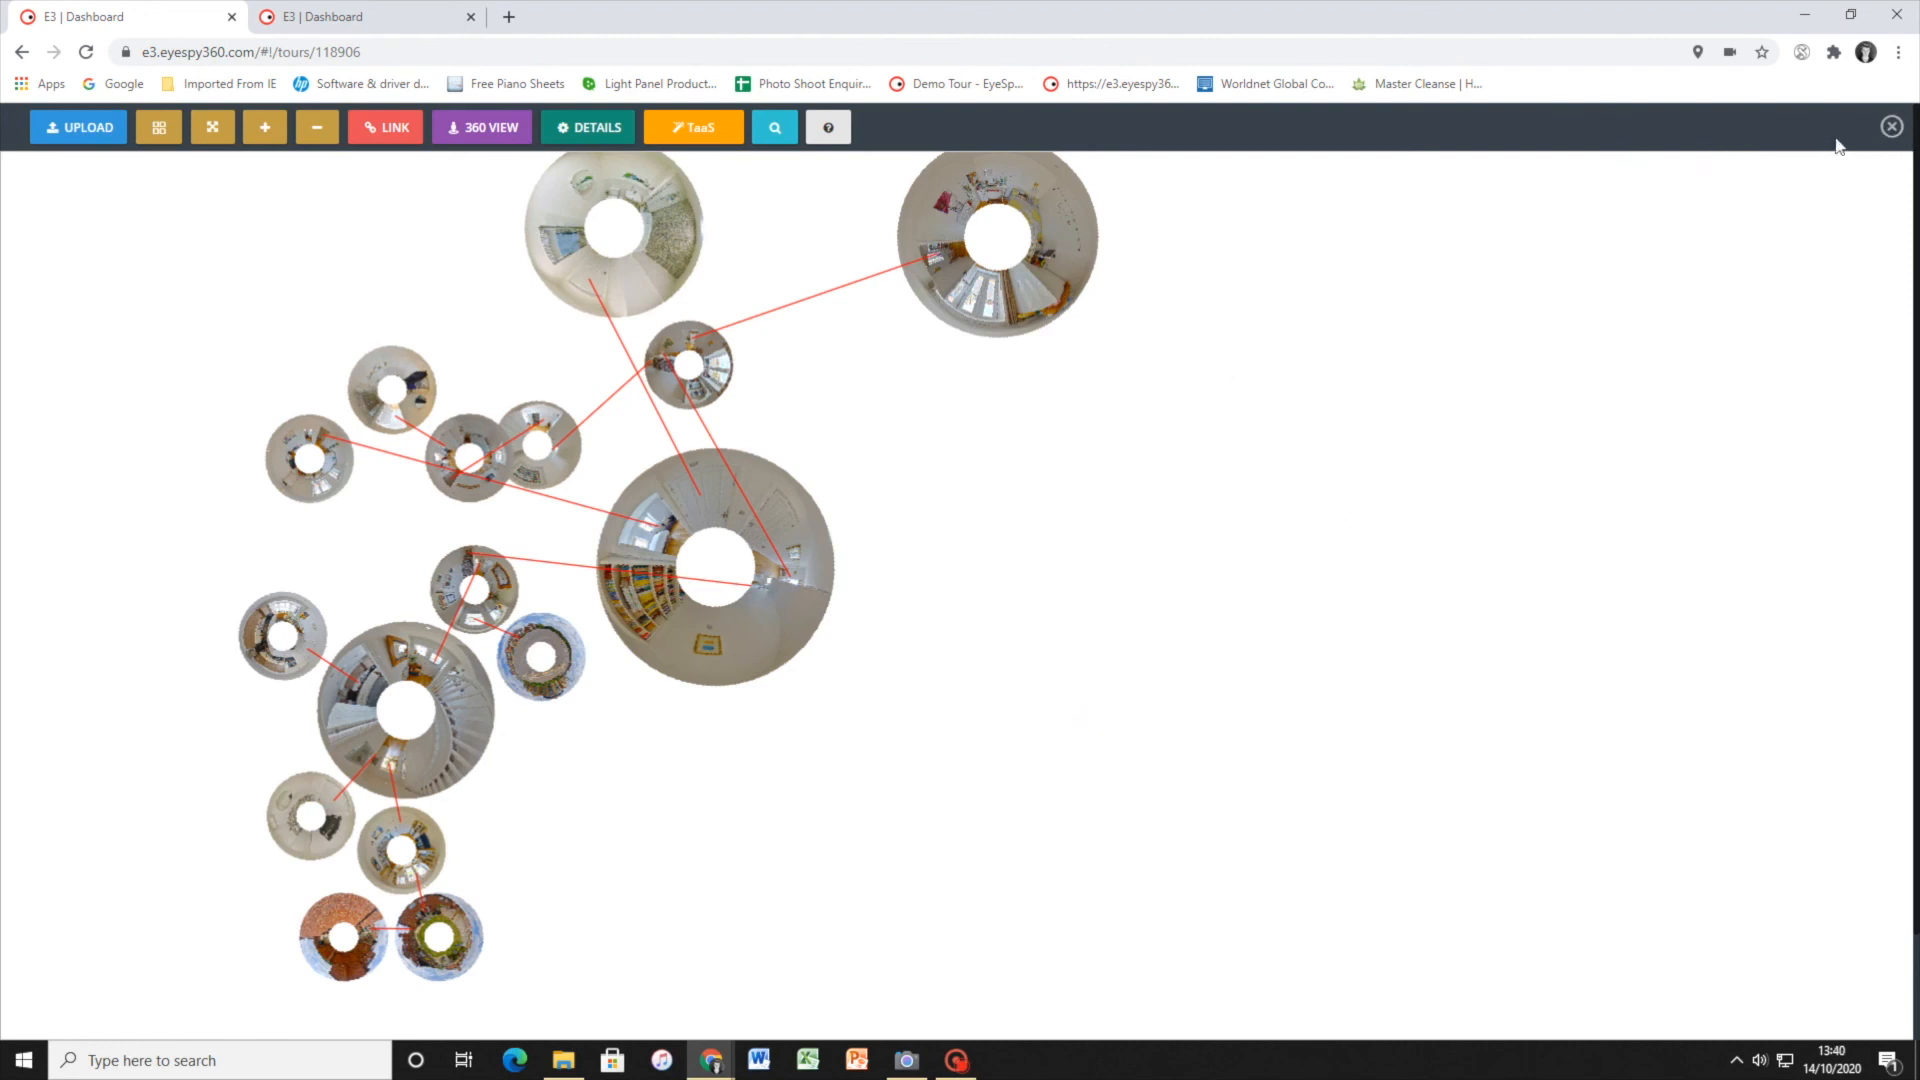
click(1891, 126)
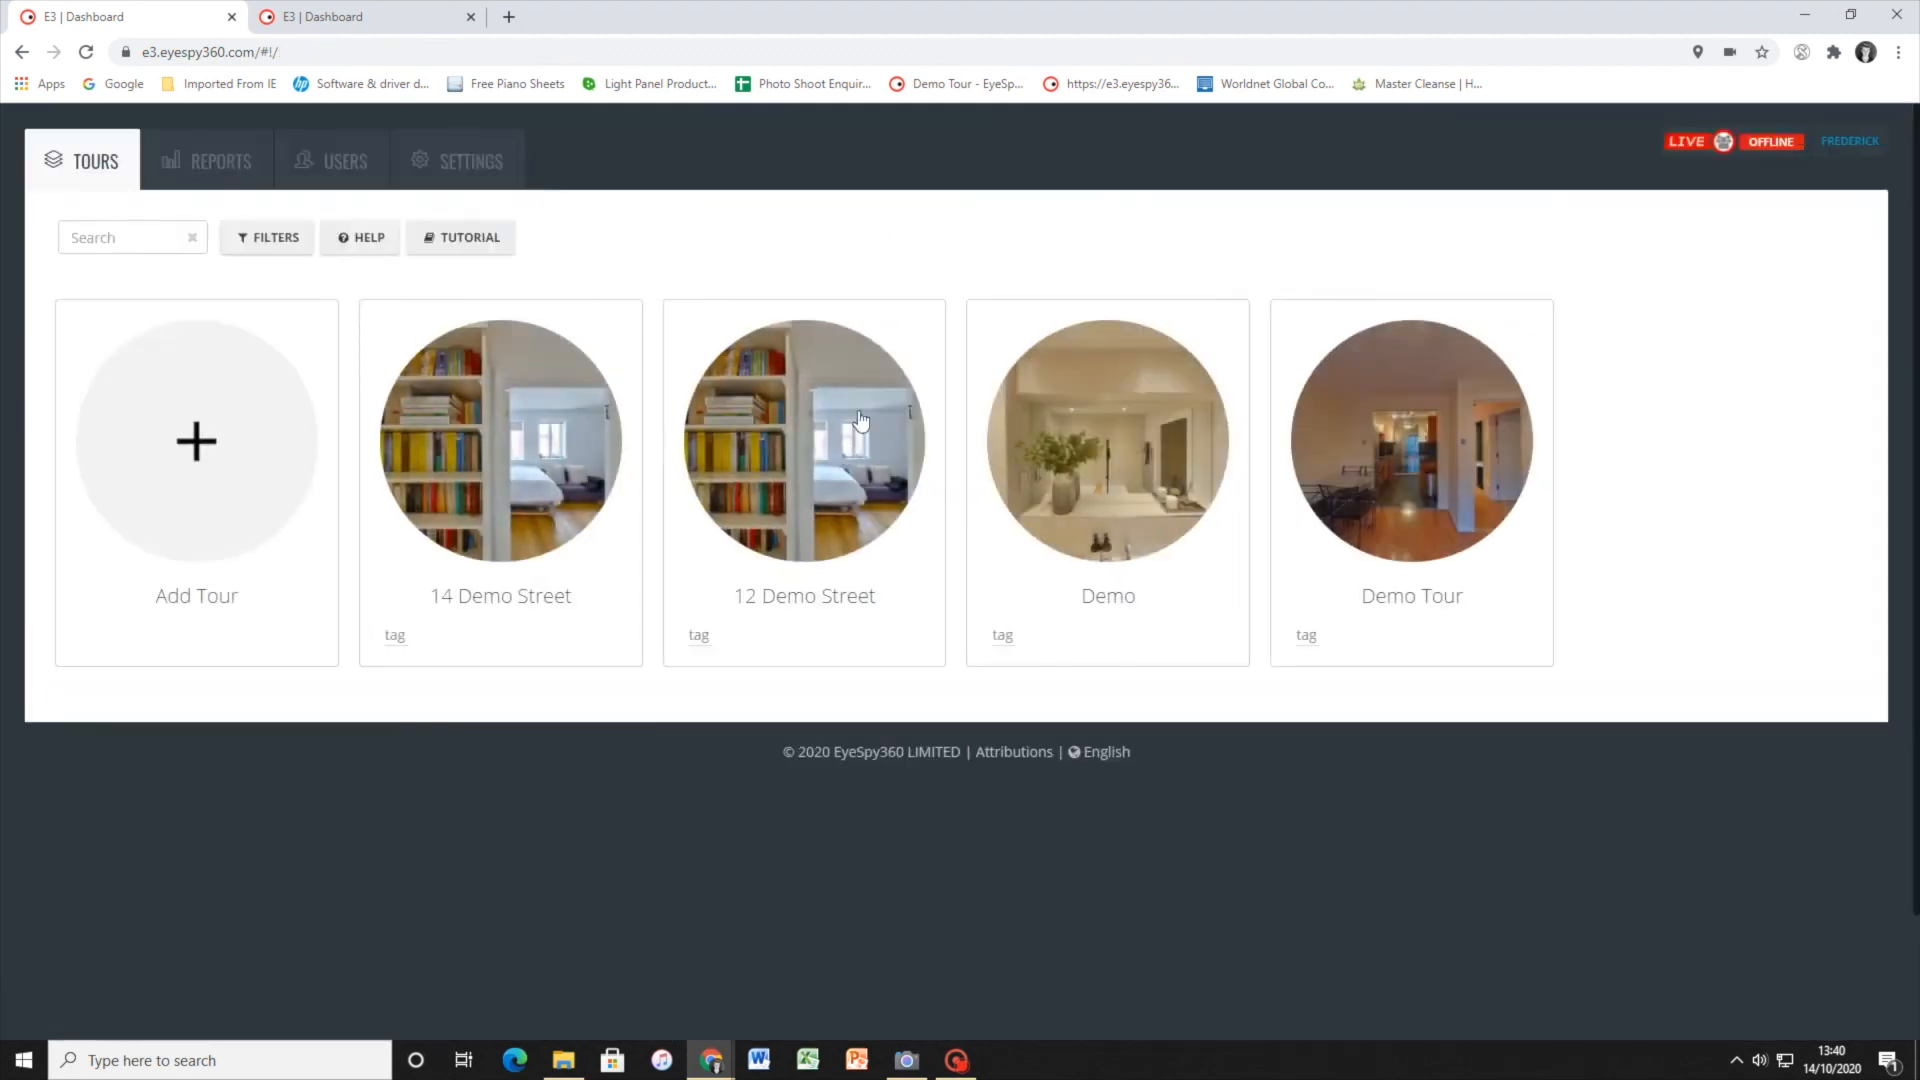